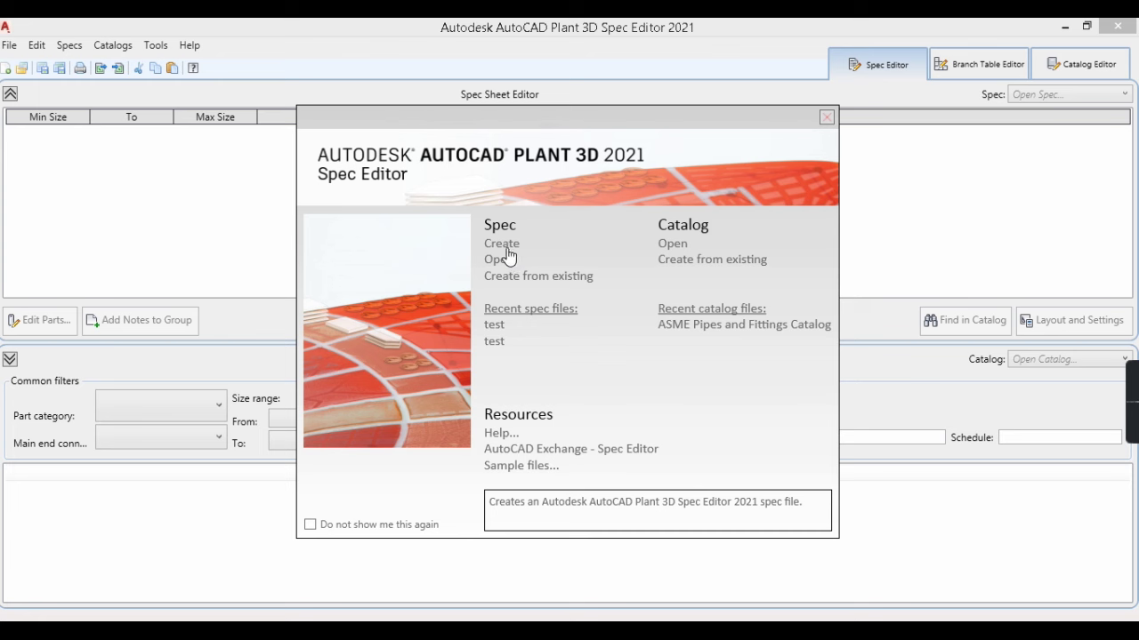
Name a new spec 'Test Spec' and confirm it saves to the CPak Common folder
left_click(504, 247)
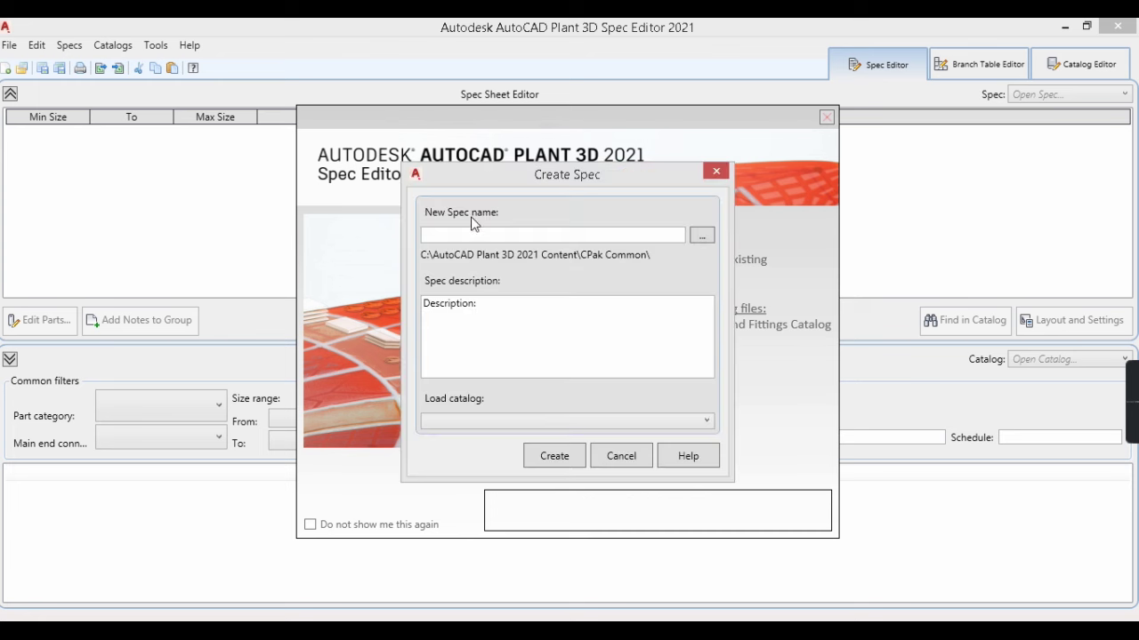
left_click(514, 239)
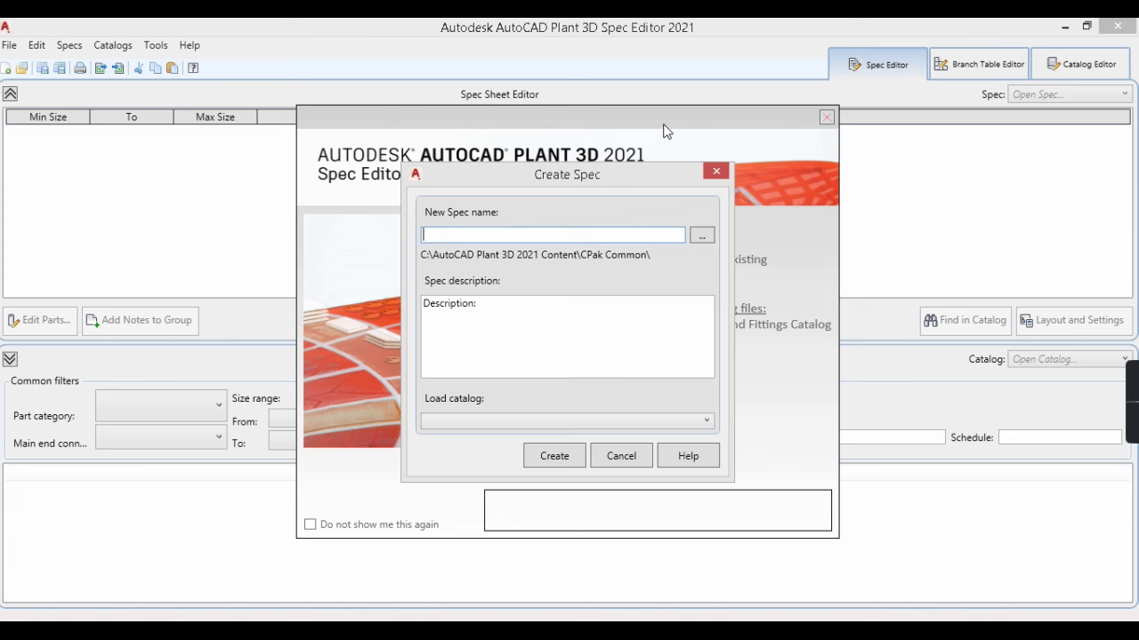
type("Test Spec")
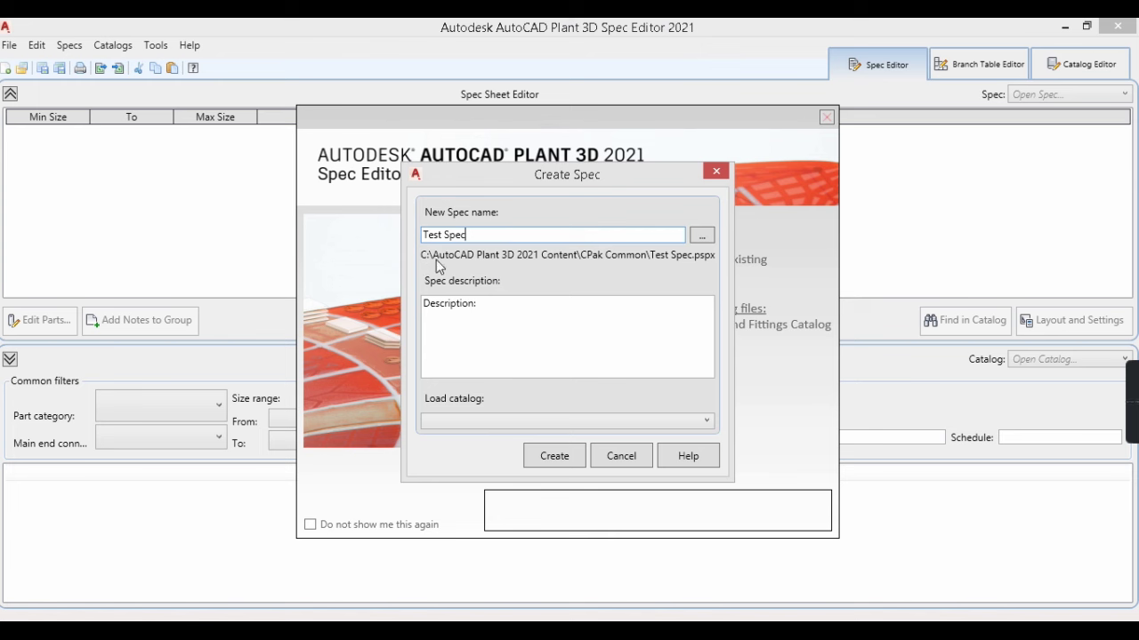
left_click(702, 236)
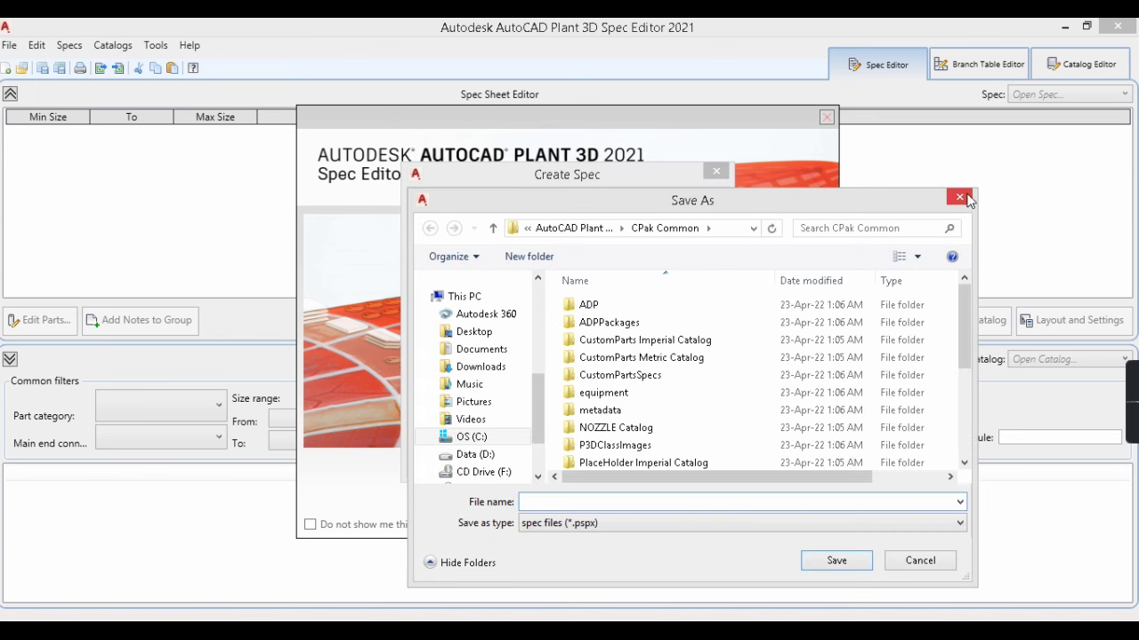
left_click(959, 197)
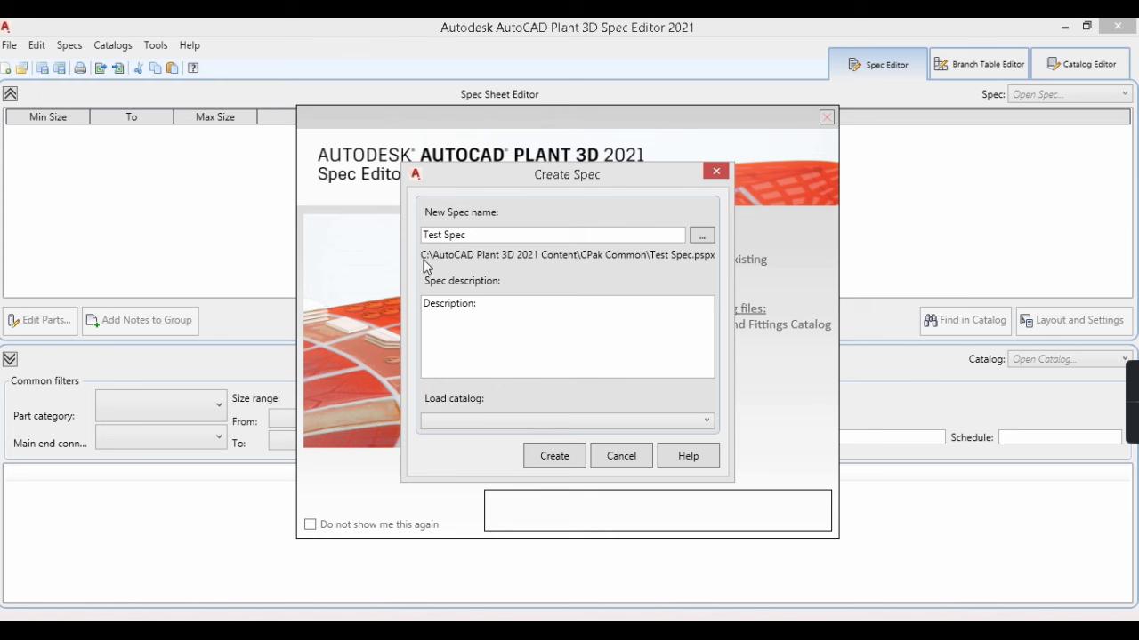
Give Test Spec the description 'xyz', leave Load catalog empty, and create it
left_click(495, 334)
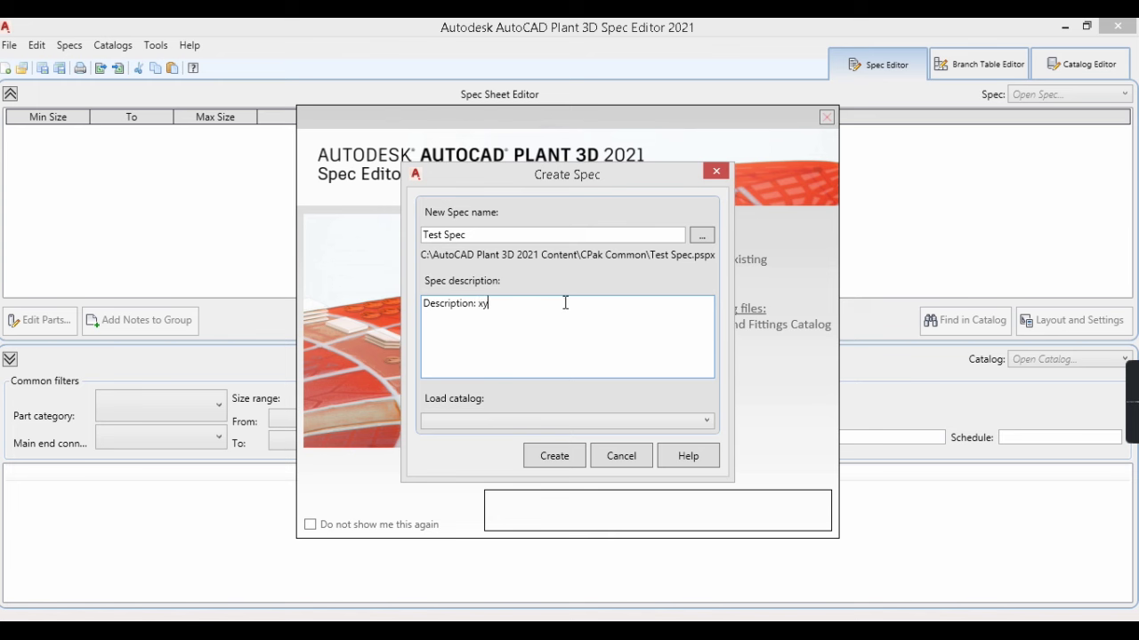
left_click(569, 420)
scroll(512, 569, "down", 2)
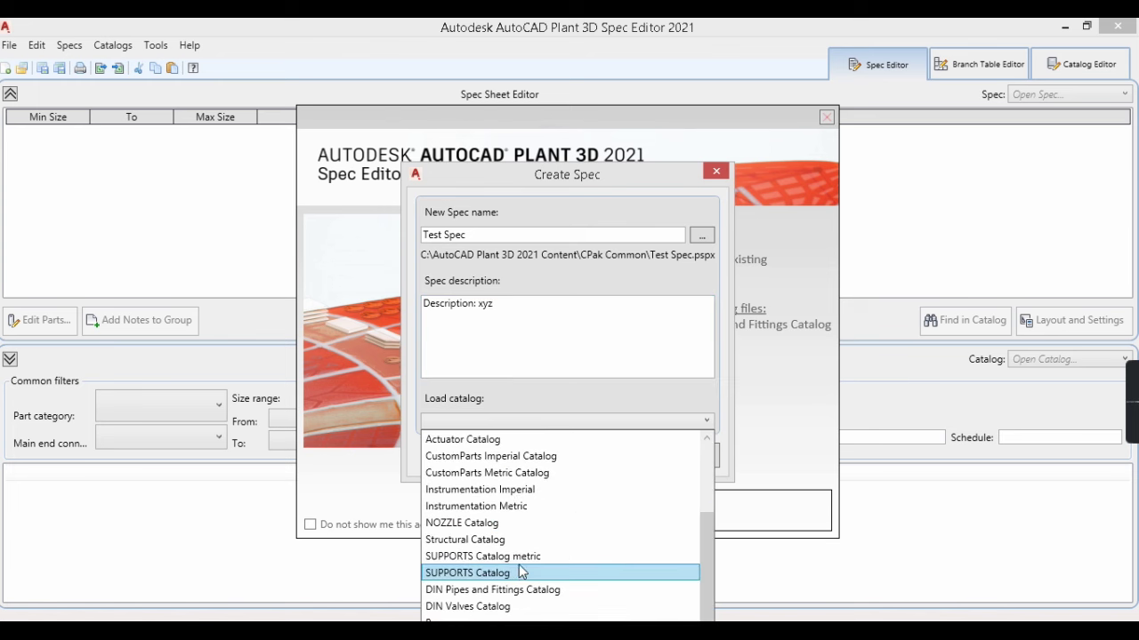
scroll(520, 569, "up", 2)
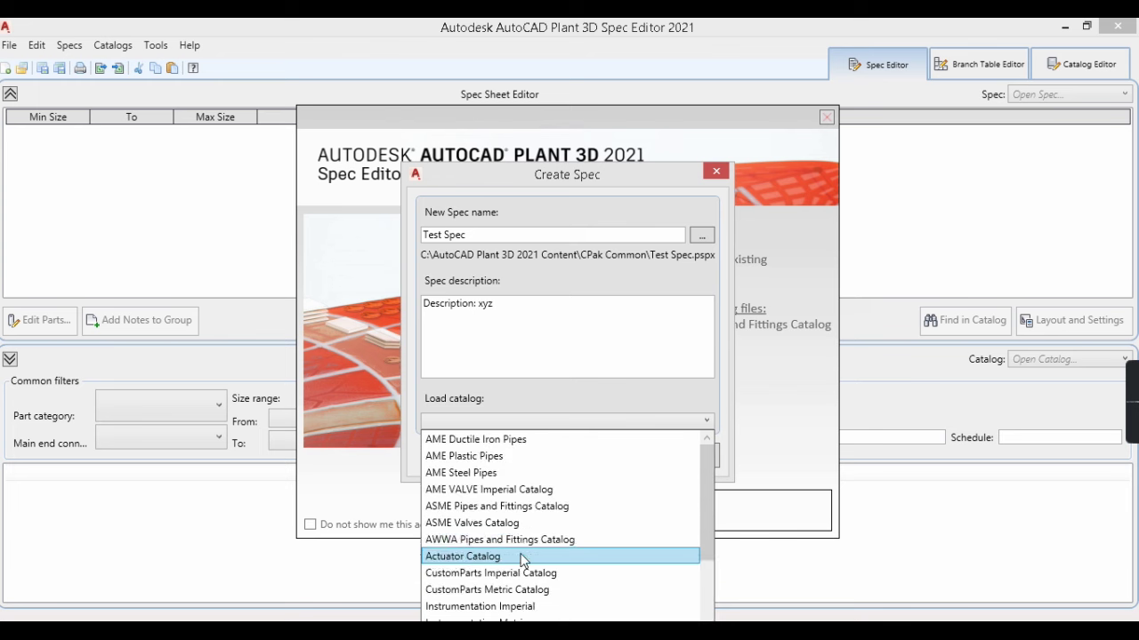
left_click(505, 359)
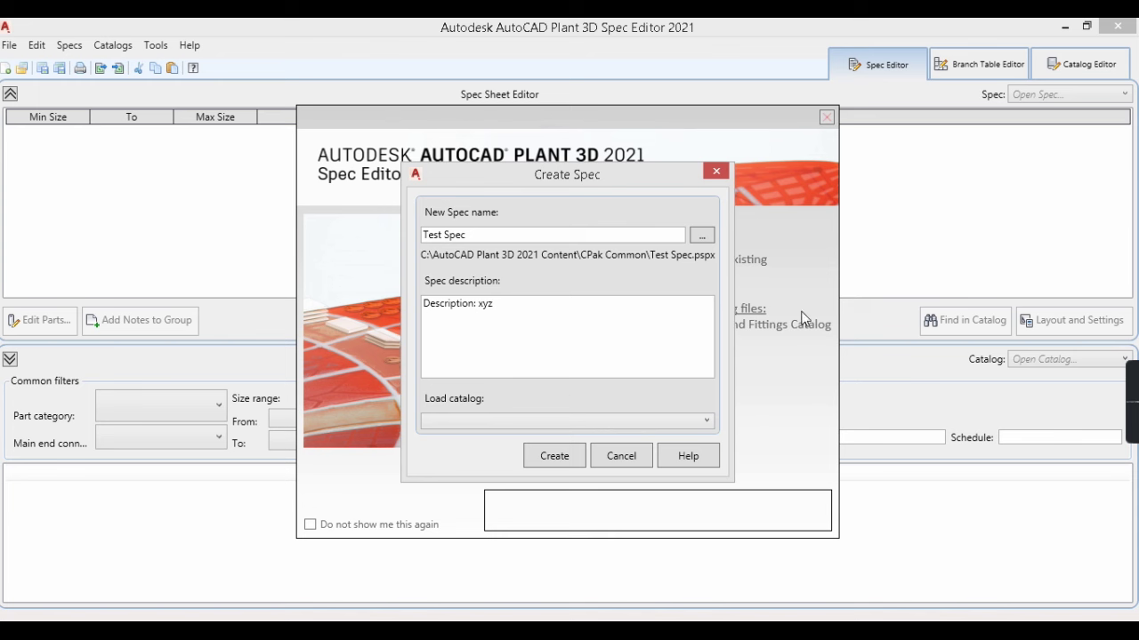
left_click(556, 456)
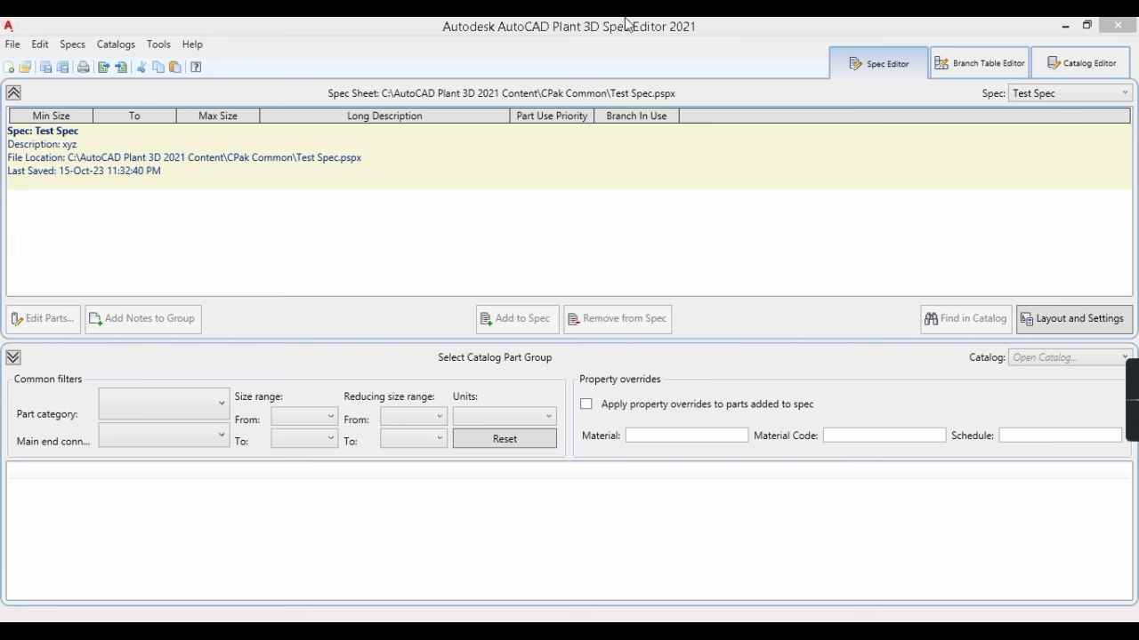
Look over the Spec Editor menus, then show Test Spec's empty branch table
mouse_move(738, 629)
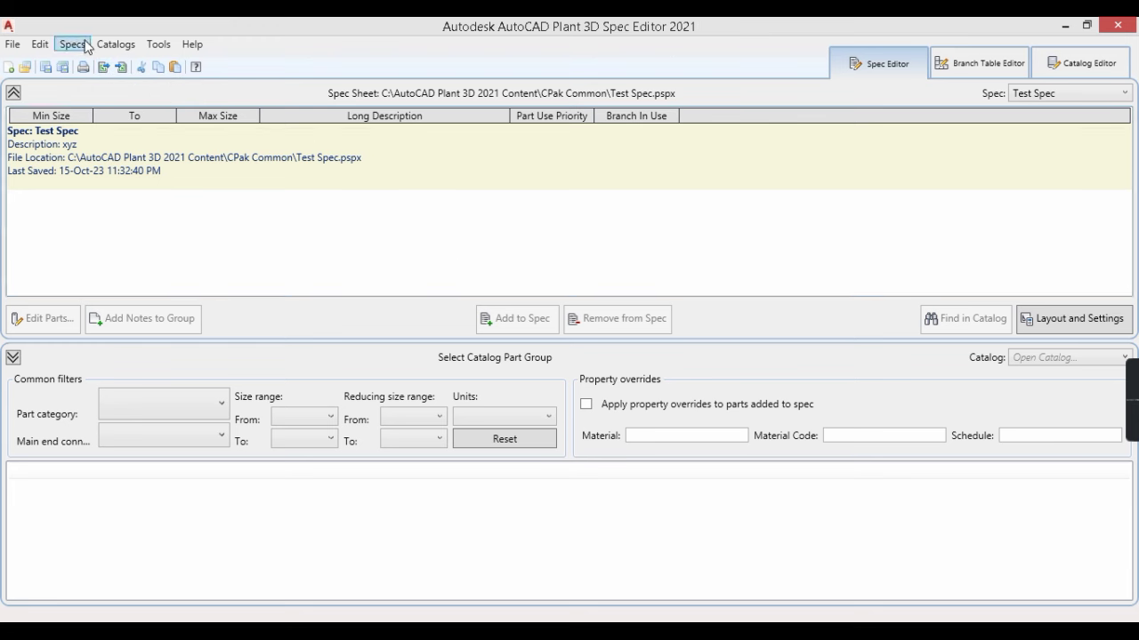
left_click(14, 44)
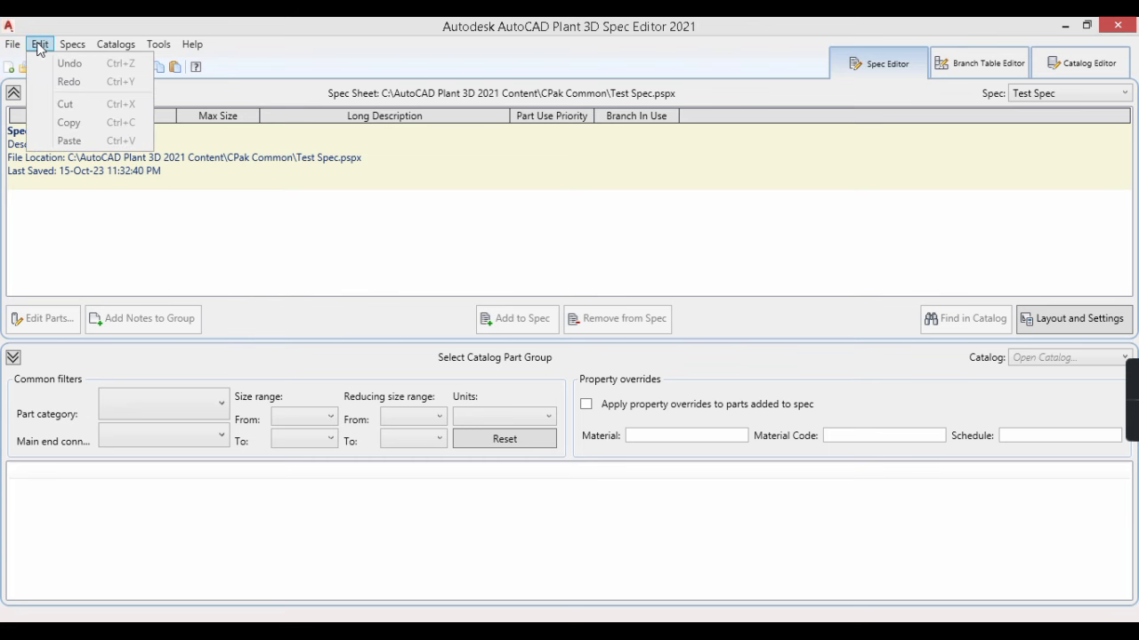
mouse_move(69, 49)
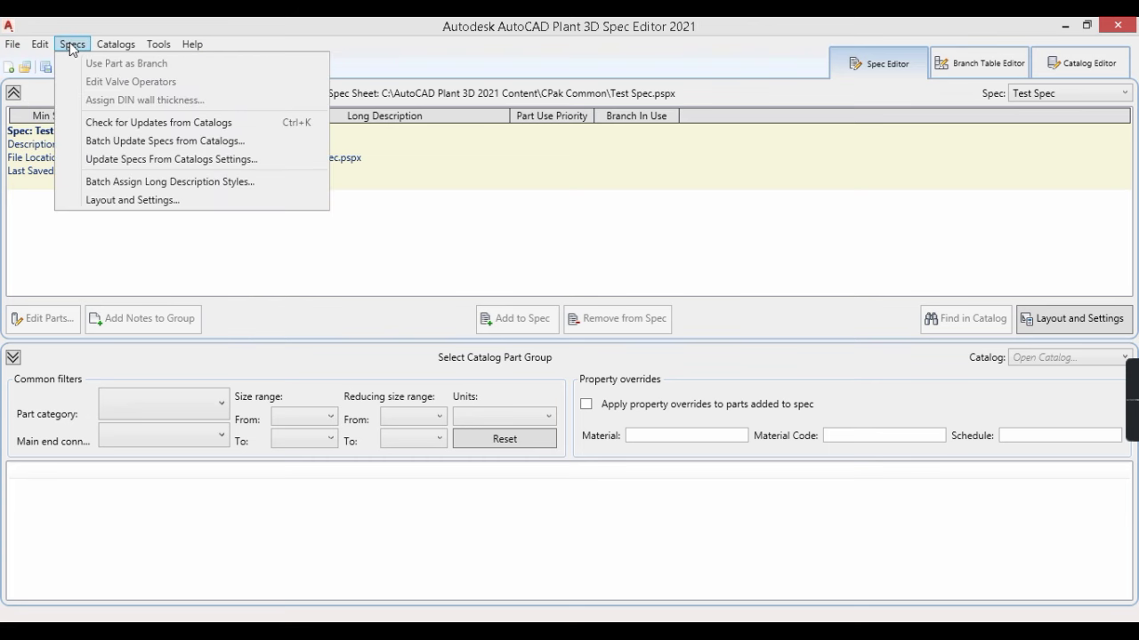
mouse_move(114, 50)
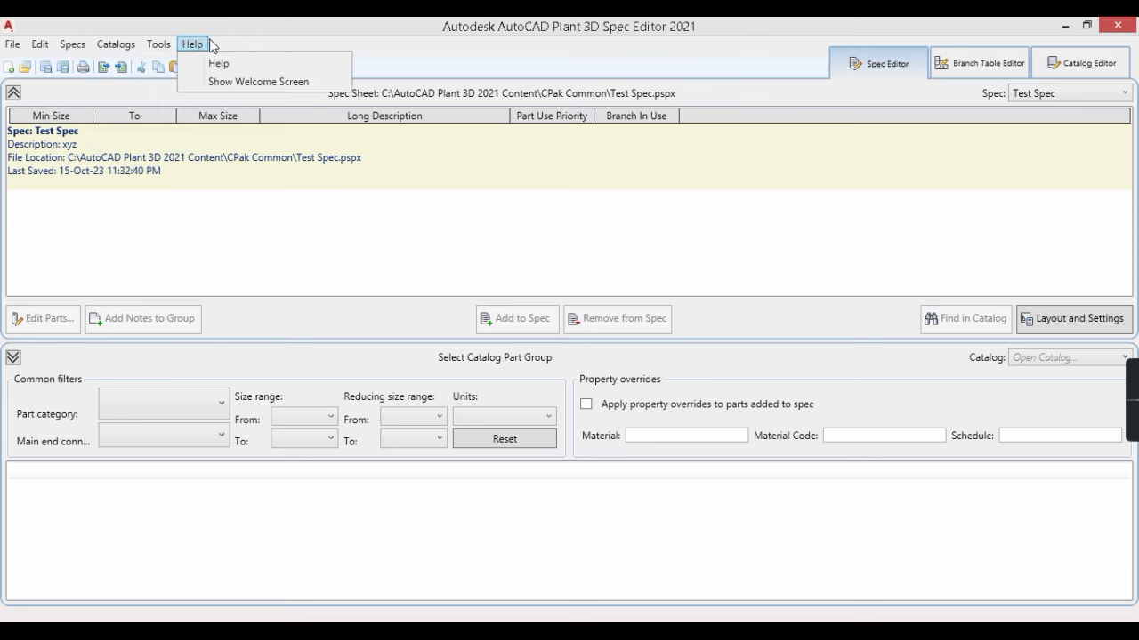
left_click(332, 254)
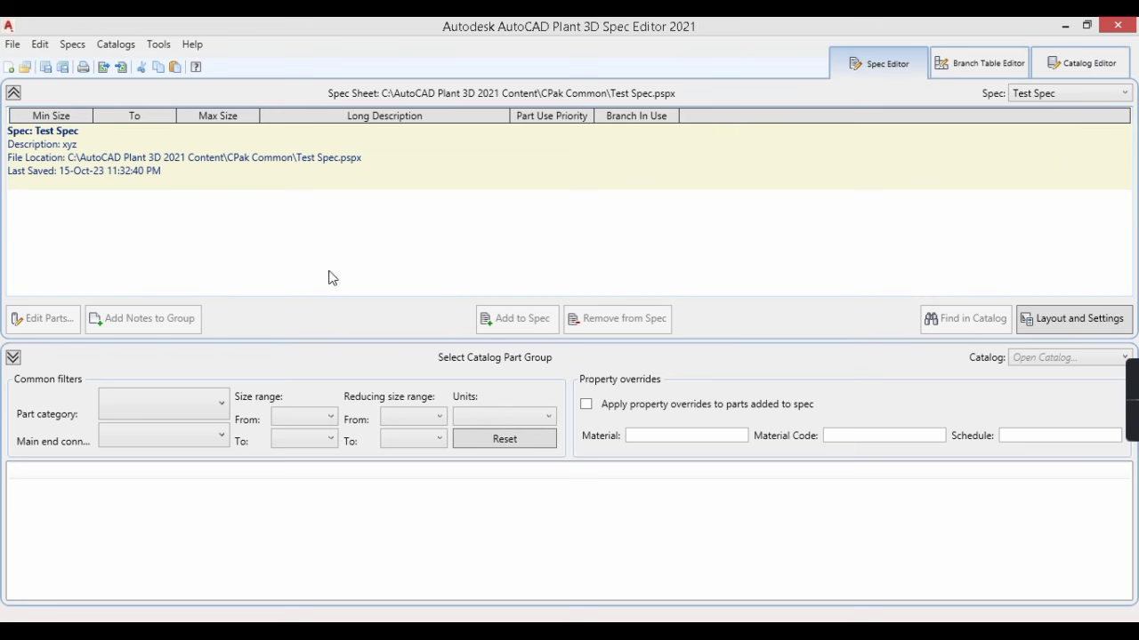
left_click(979, 64)
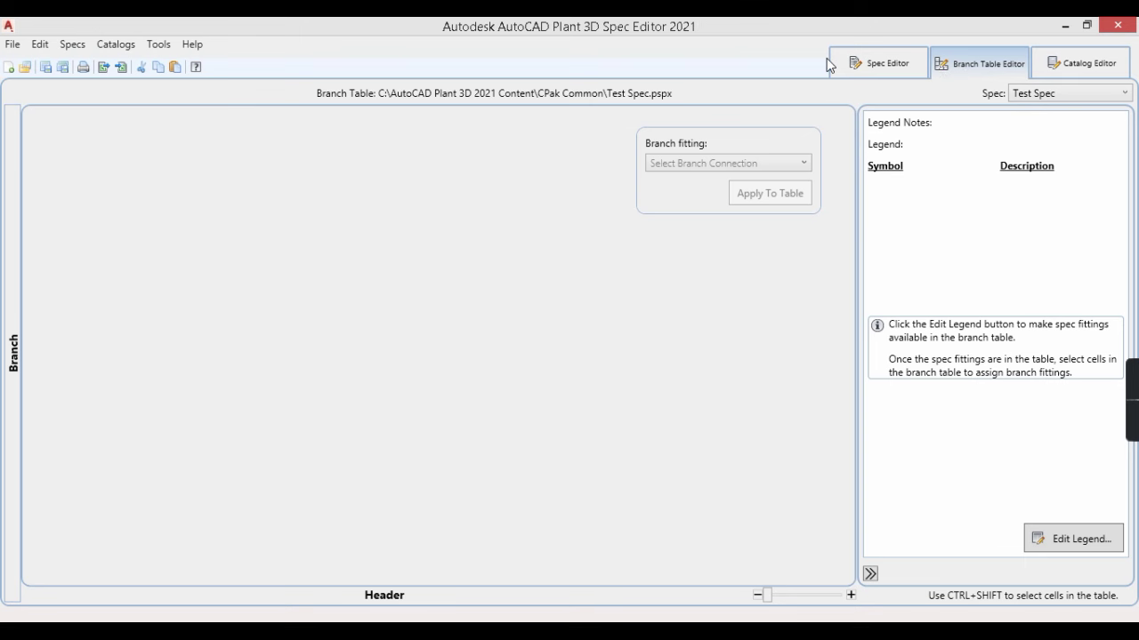
Switch to the Catalog Editor and choose Open Catalog from the Catalog dropdown
left_click(1082, 69)
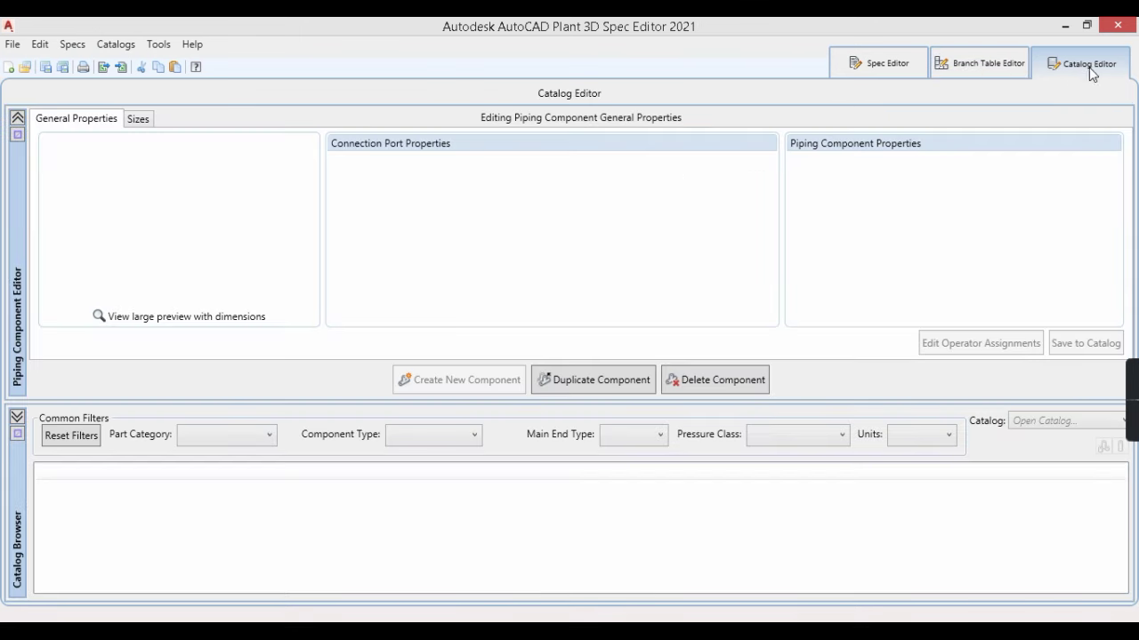
left_click(1044, 420)
left_click(356, 535)
left_click(1047, 430)
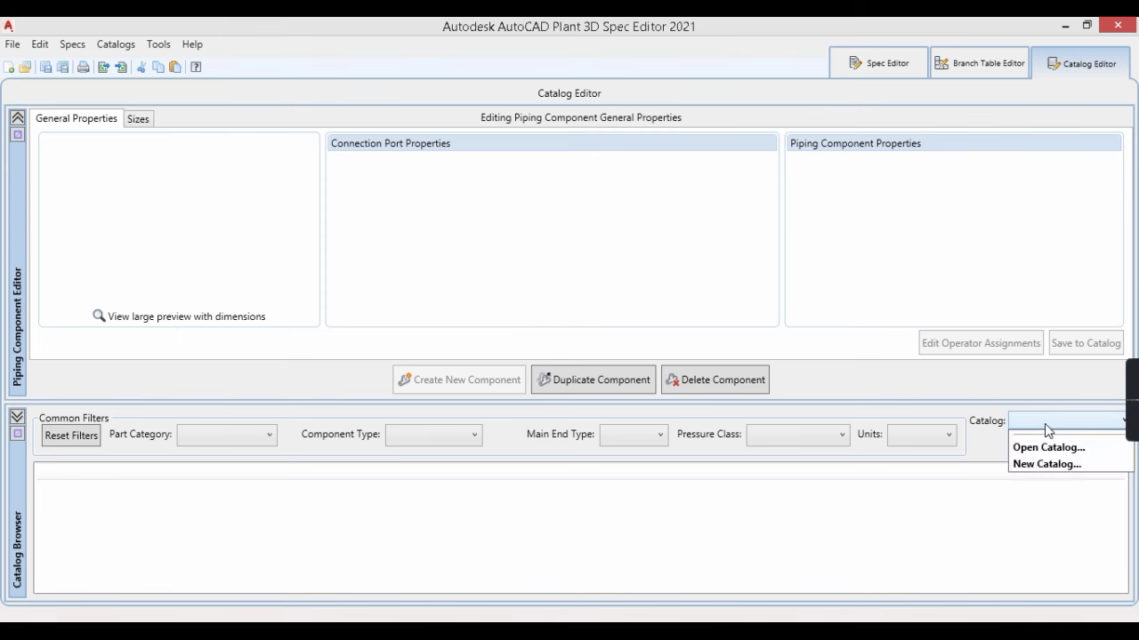
left_click(666, 465)
left_click(1028, 425)
key("Return")
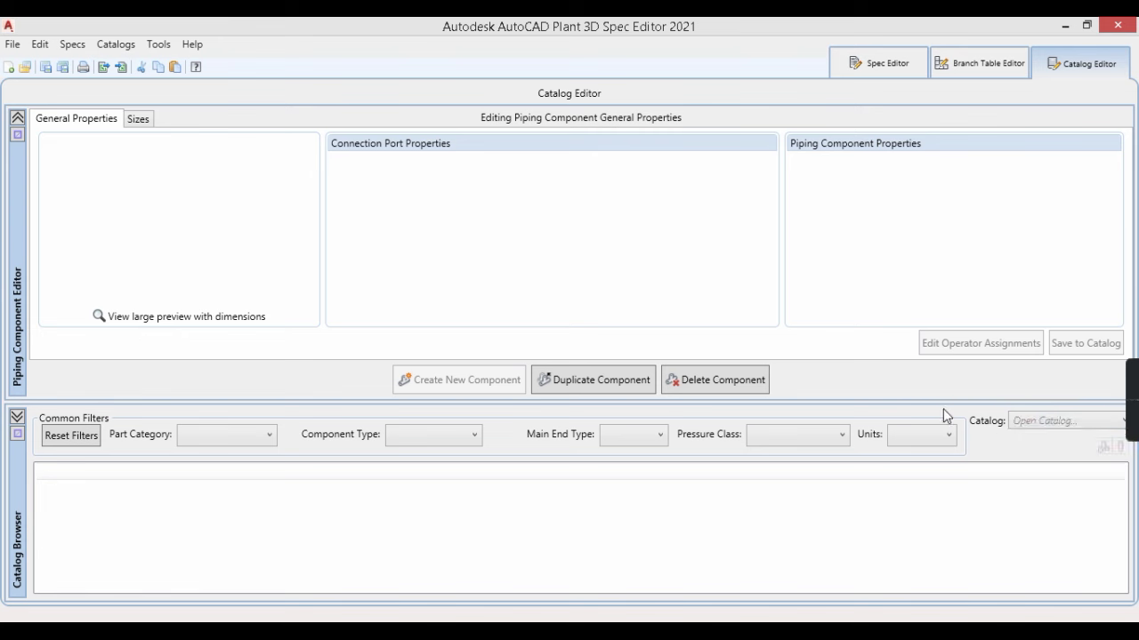
left_click(1039, 427)
left_click(1043, 448)
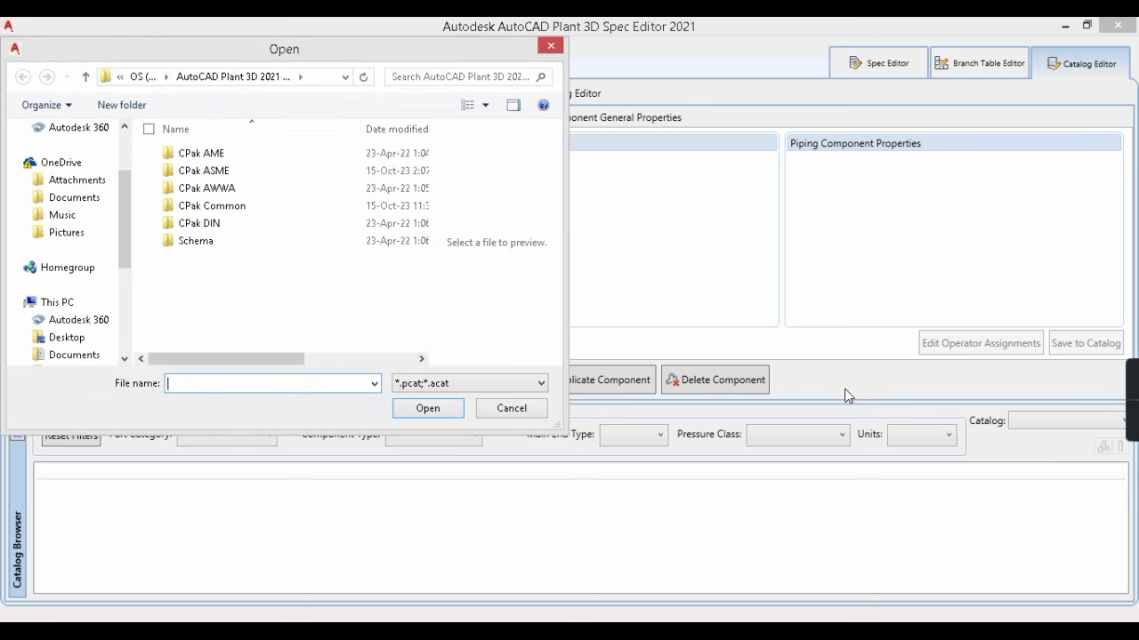
Open 'ASME Pipes and Fittings Catalog.pcat' from the CPak ASME folder
left_click_drag(363, 56, 707, 93)
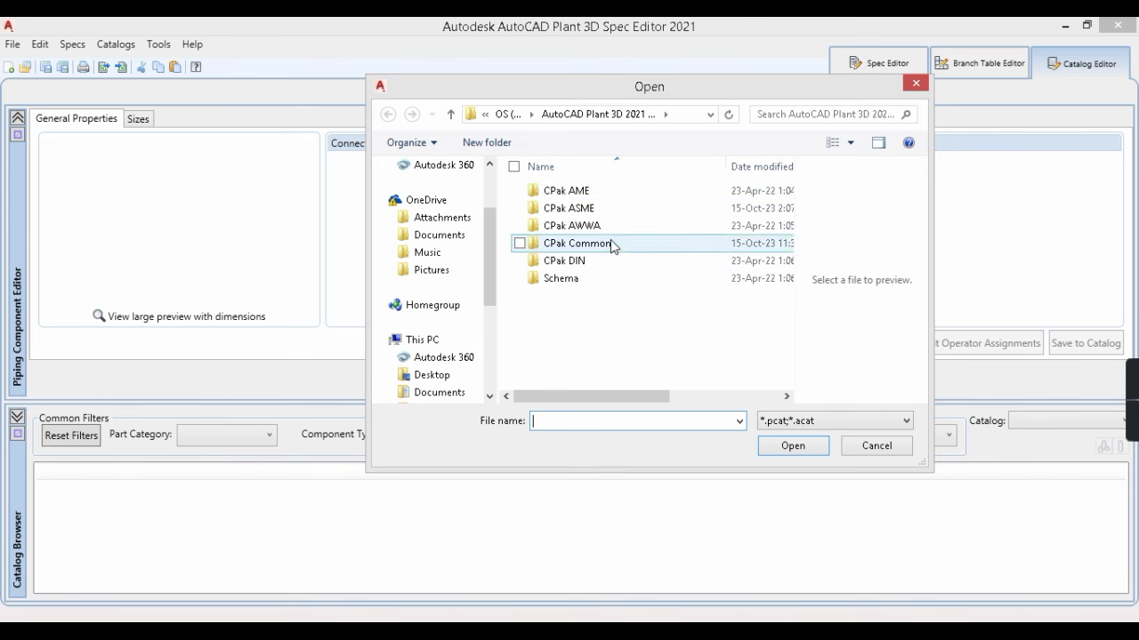
double_click(592, 212)
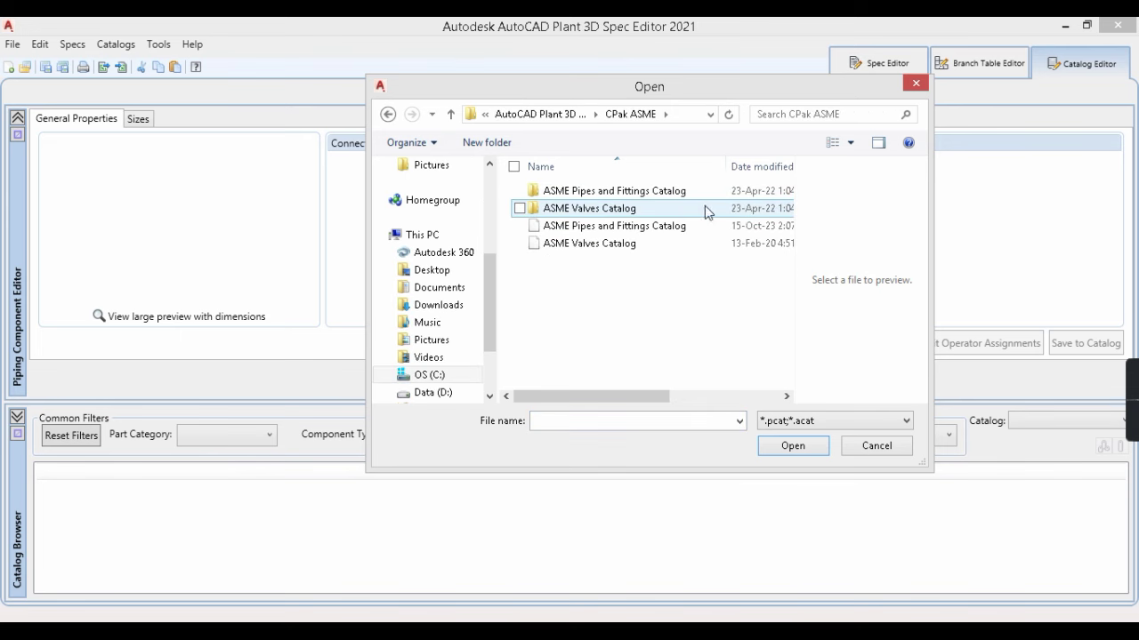
left_click(397, 119)
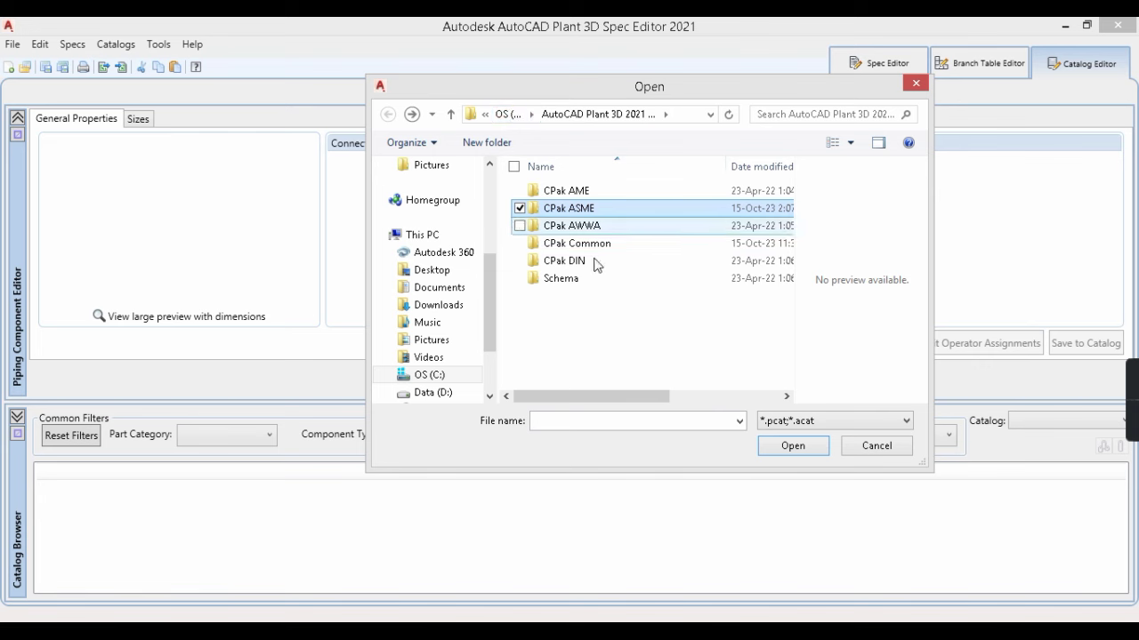
double_click(578, 210)
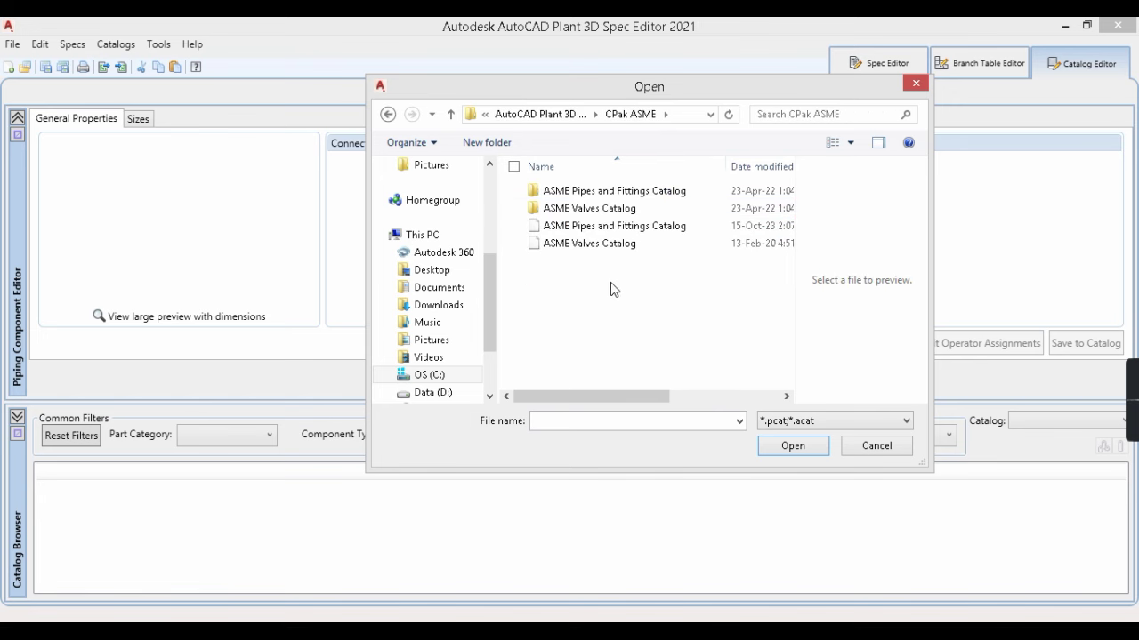
left_click(650, 230)
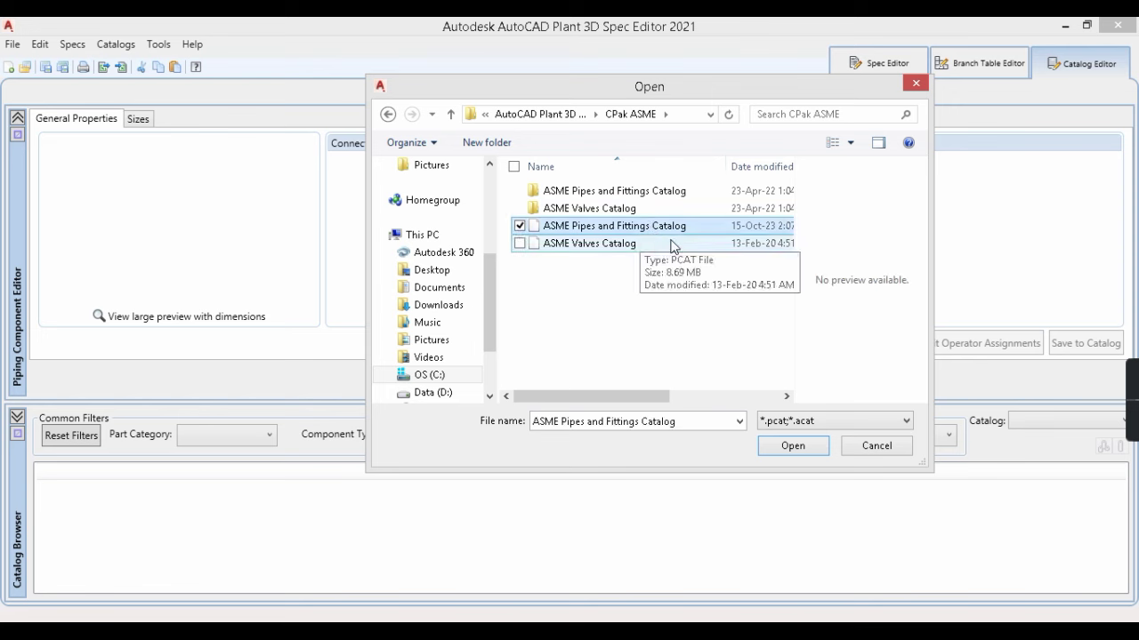
left_click(546, 248)
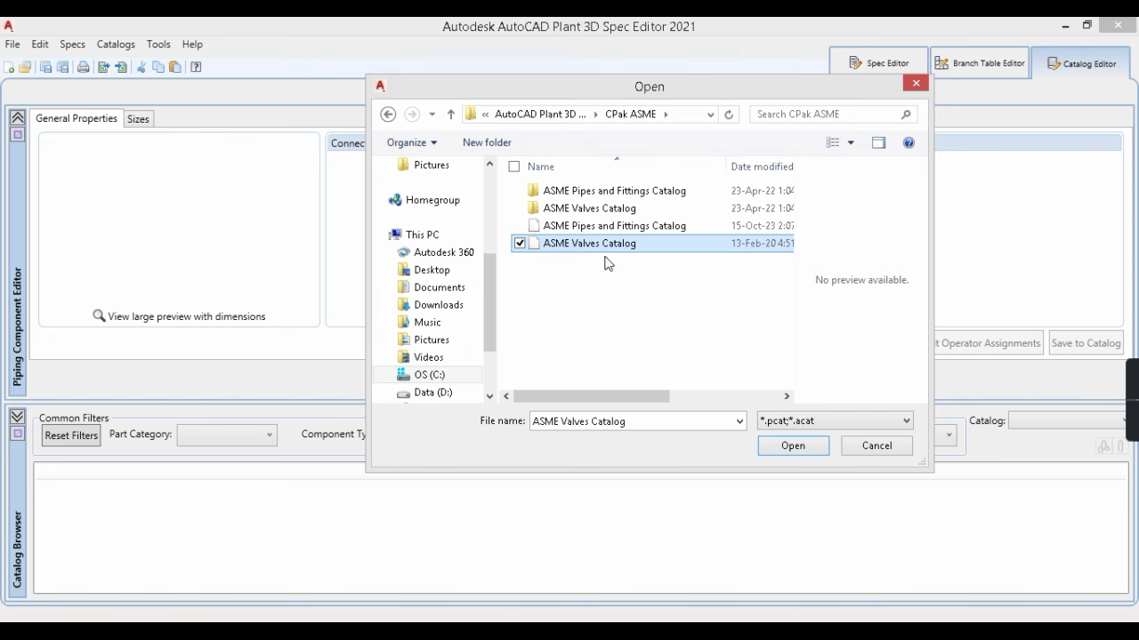
left_click(582, 226)
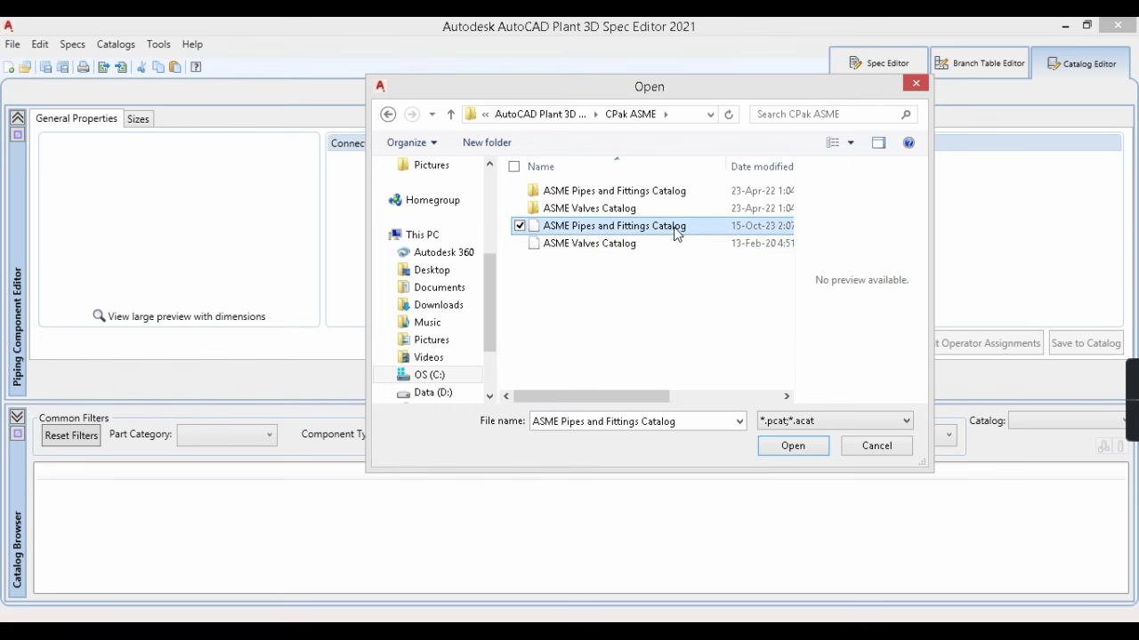
left_click(775, 448)
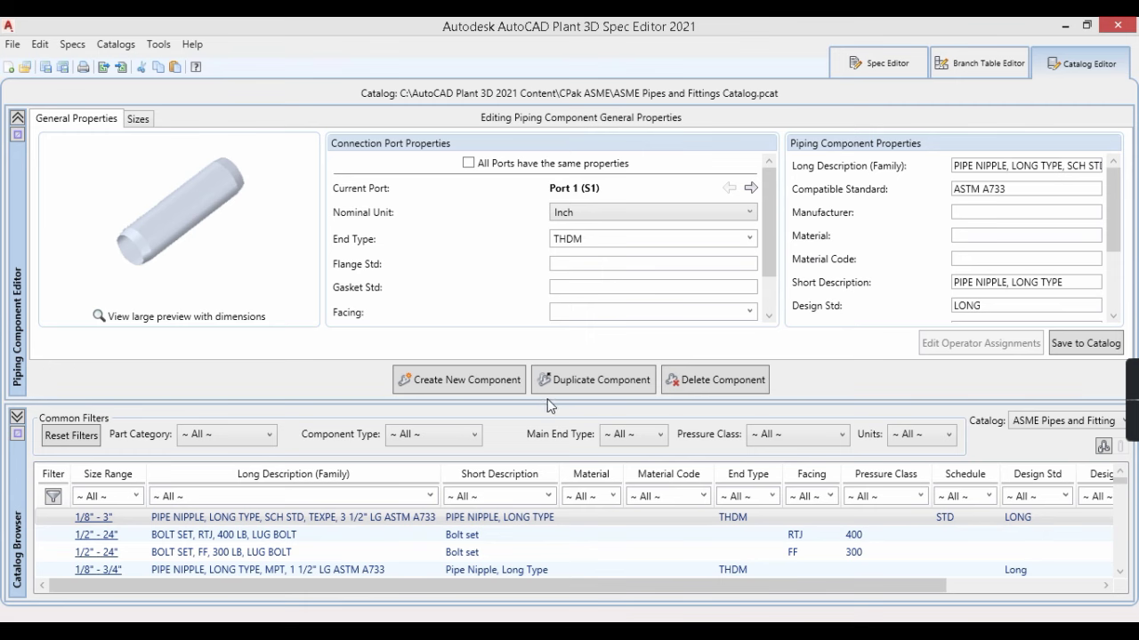
Scroll the component list, view an RTJ bolt set, then load PIPE NIPPLE, LONG TYPE
left_click_drag(550, 401, 551, 369)
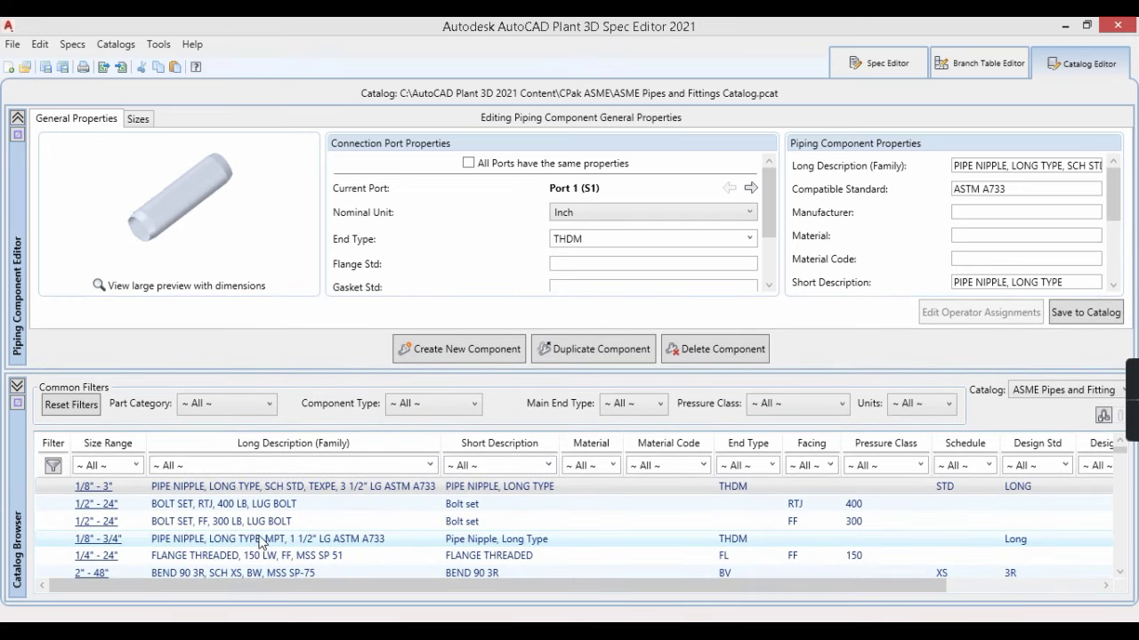
scroll(263, 543, "down", 3)
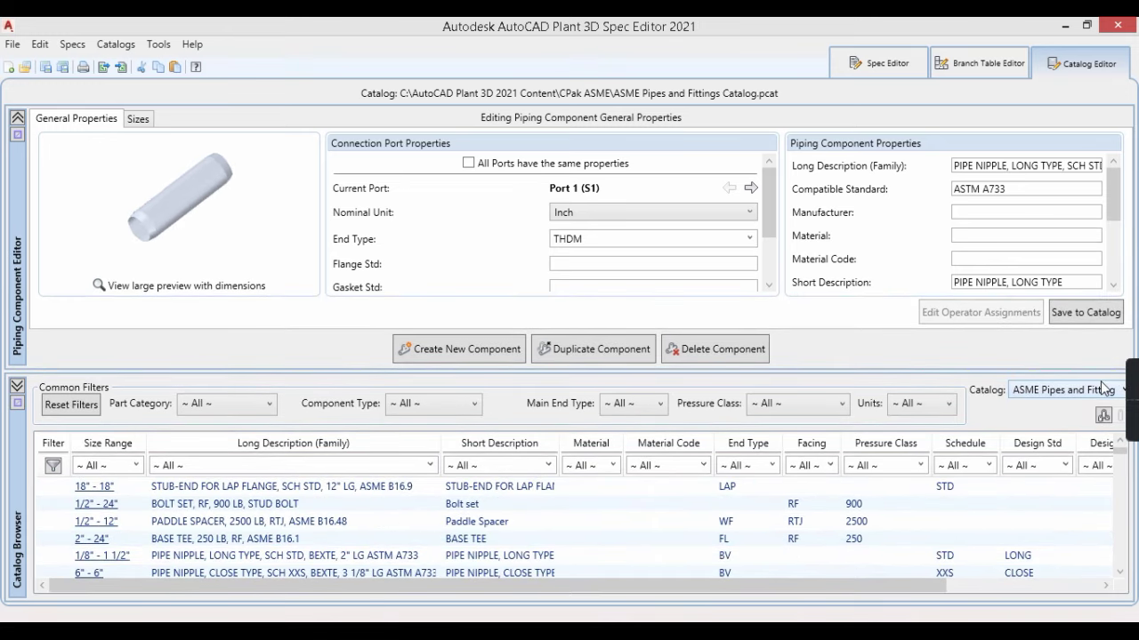
mouse_move(1119, 402)
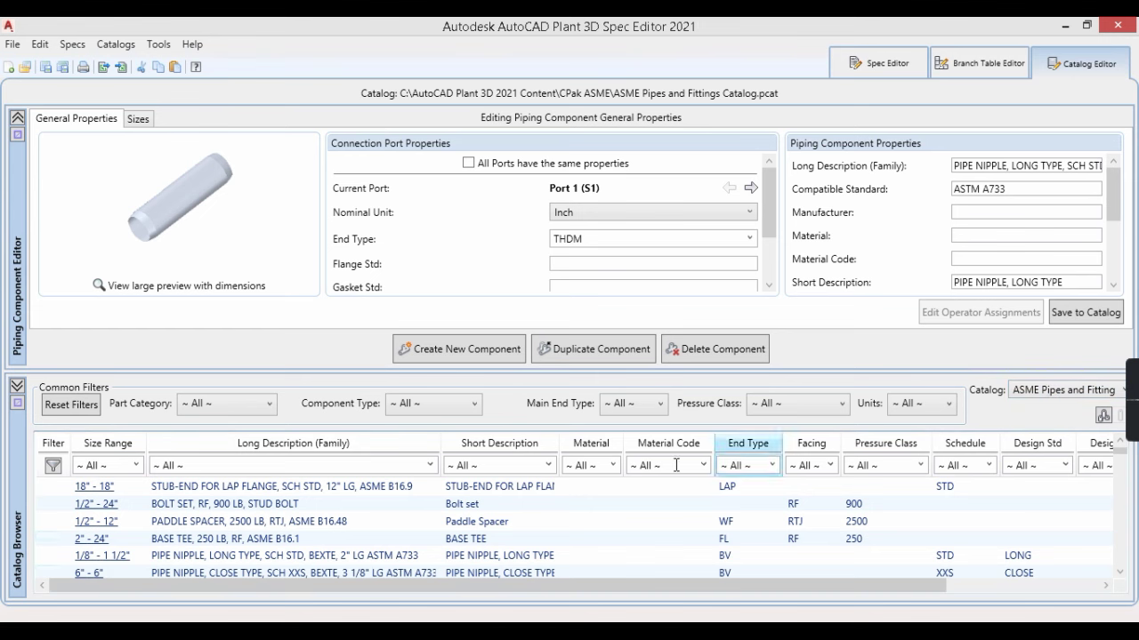
scroll(327, 538, "down", 10)
scroll(327, 538, "down", 10)
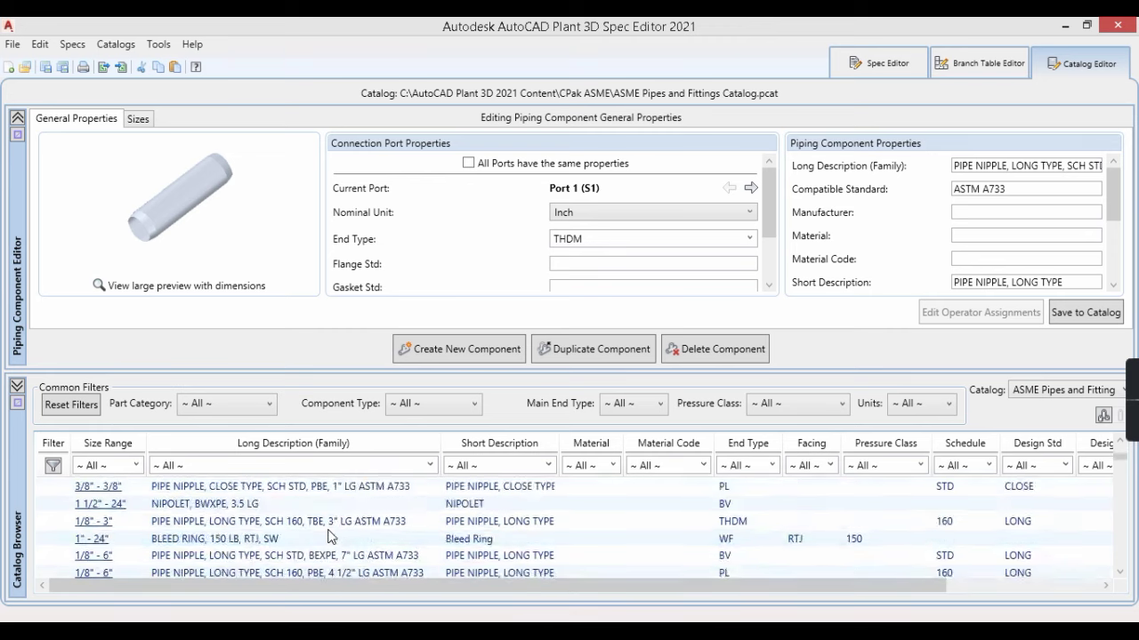
scroll(377, 530, "down", 10)
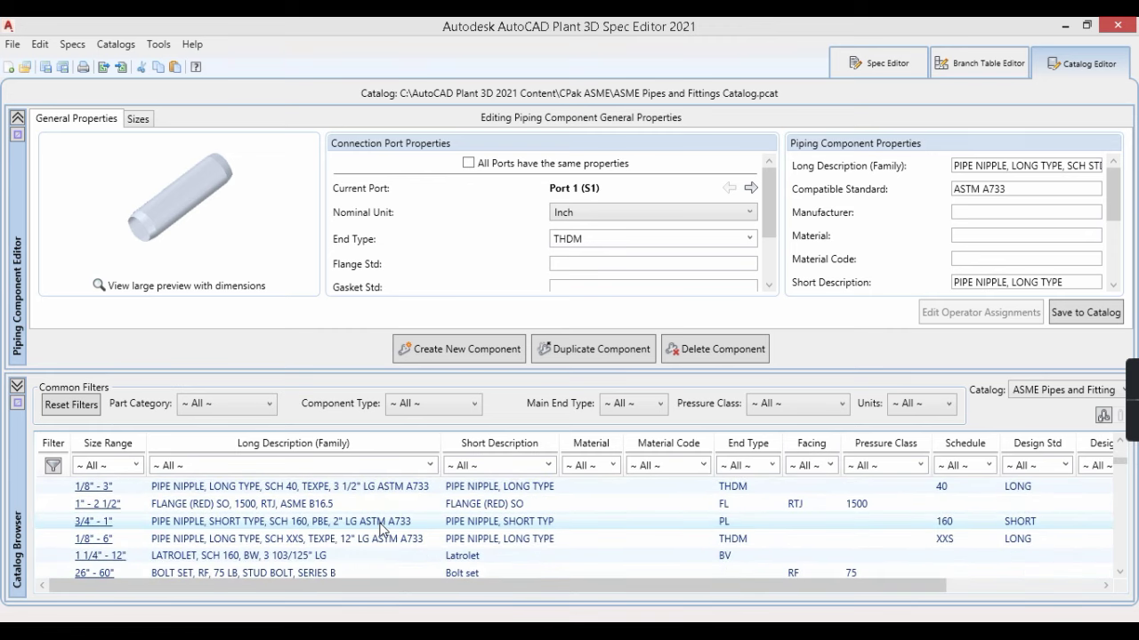
scroll(384, 530, "down", 10)
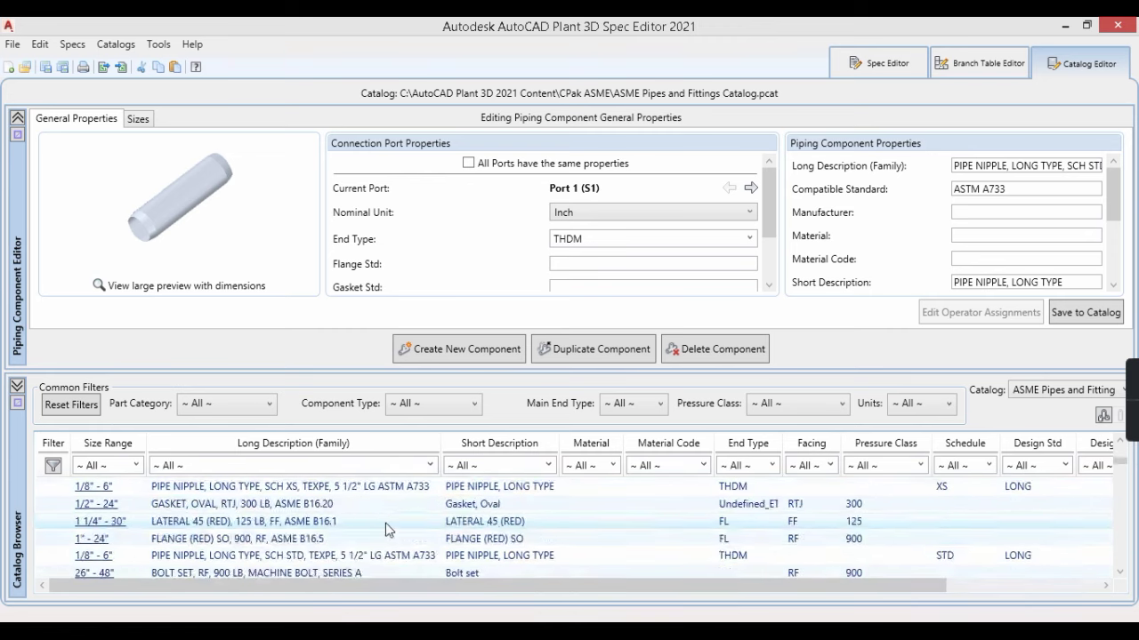
scroll(388, 530, "down", 6)
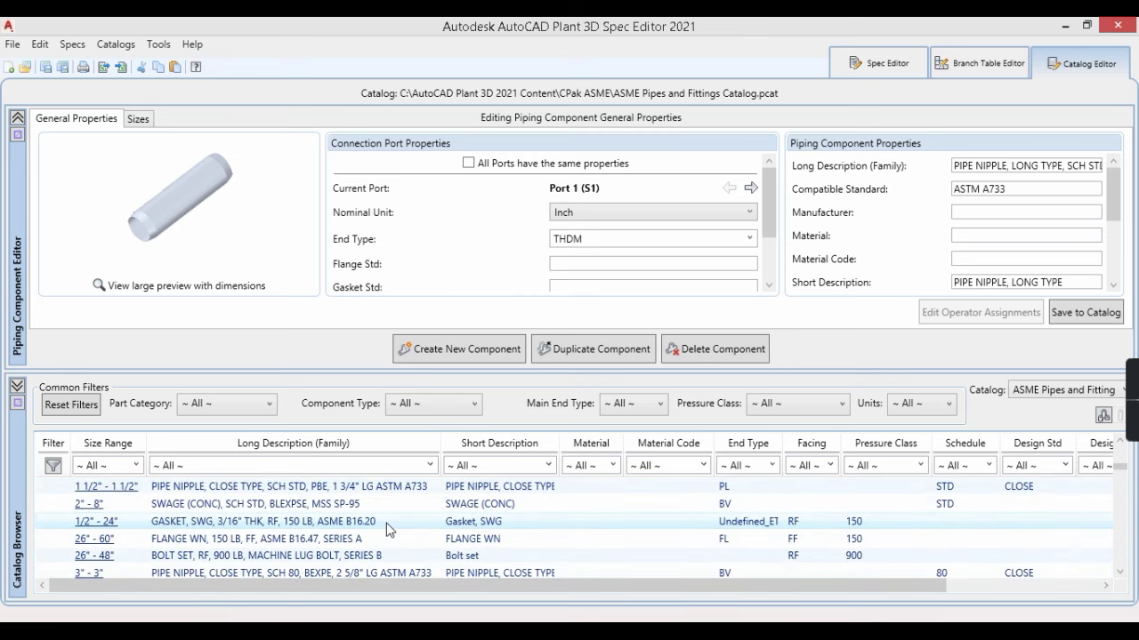
scroll(1125, 481, "down", 10)
scroll(1123, 498, "down", 5)
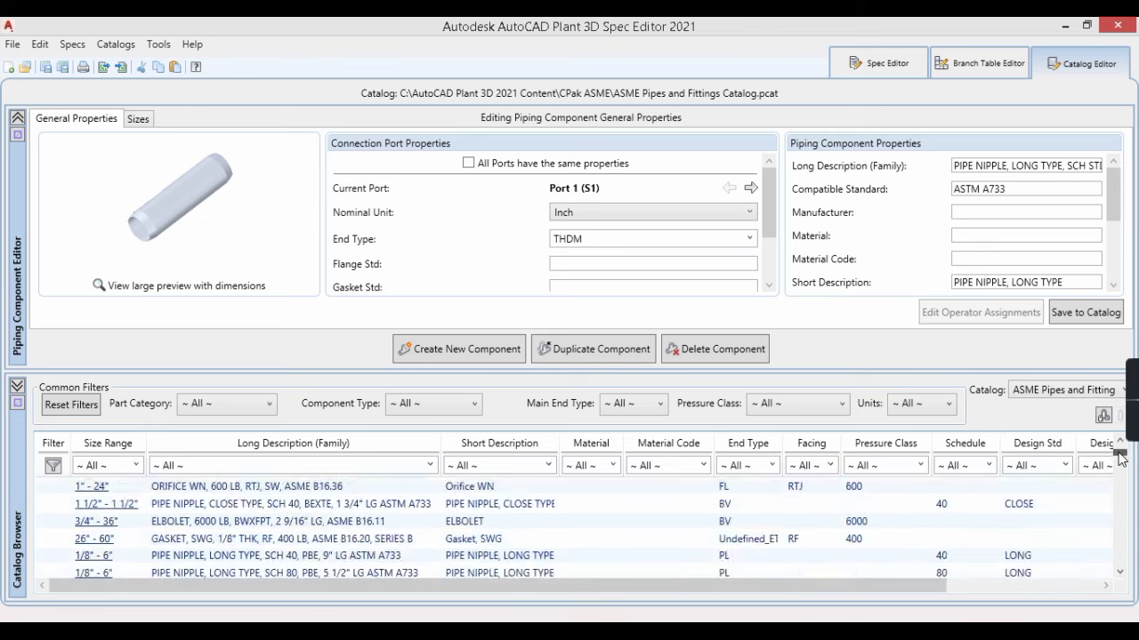
left_click(245, 504)
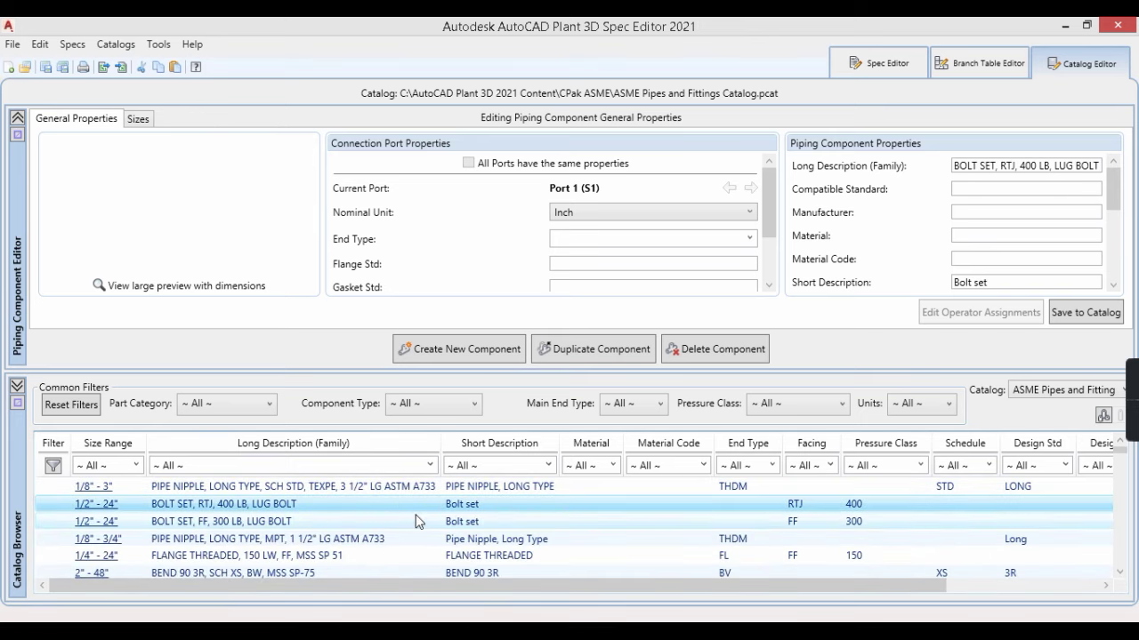
scroll(366, 538, "down", 5)
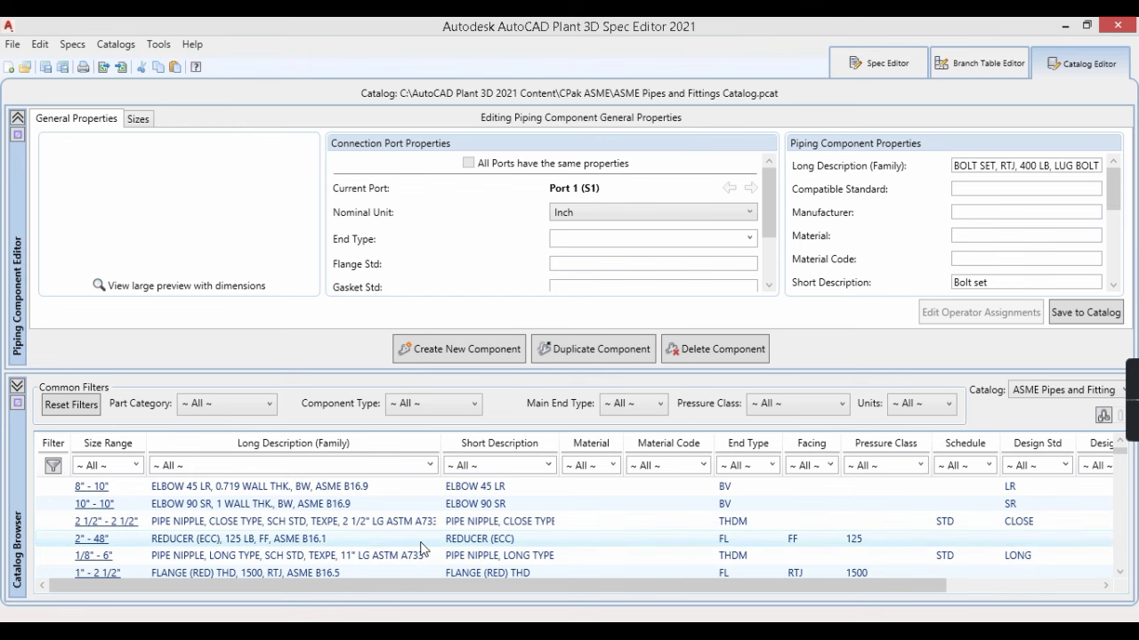
left_click(478, 527)
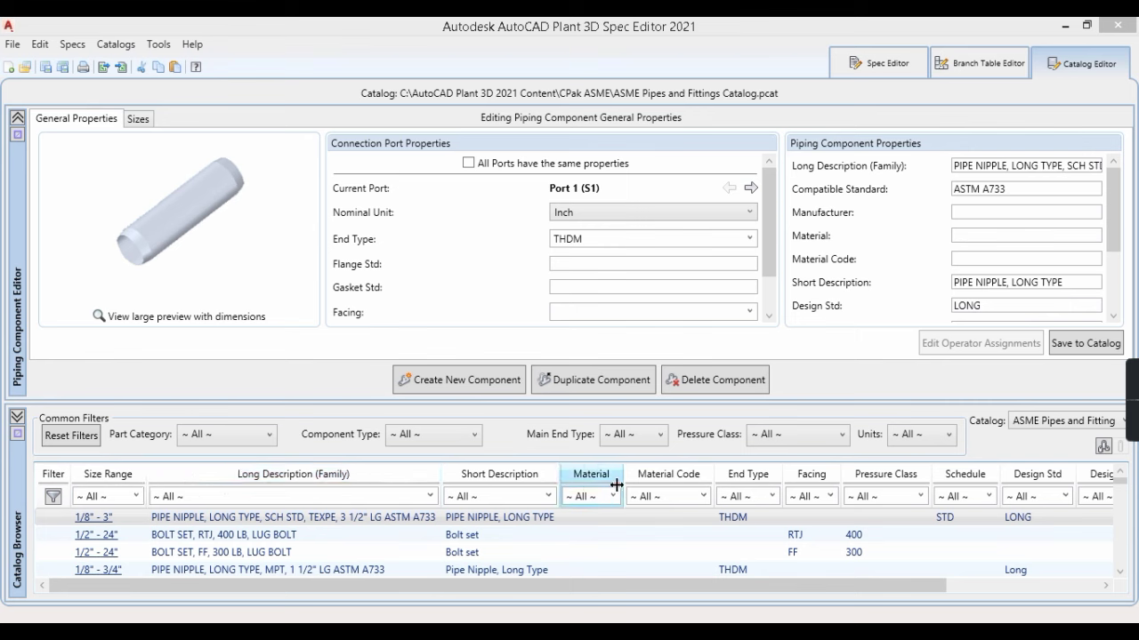
Filter the catalog's Short Description column to PIPE components
left_click_drag(900, 583, 952, 589)
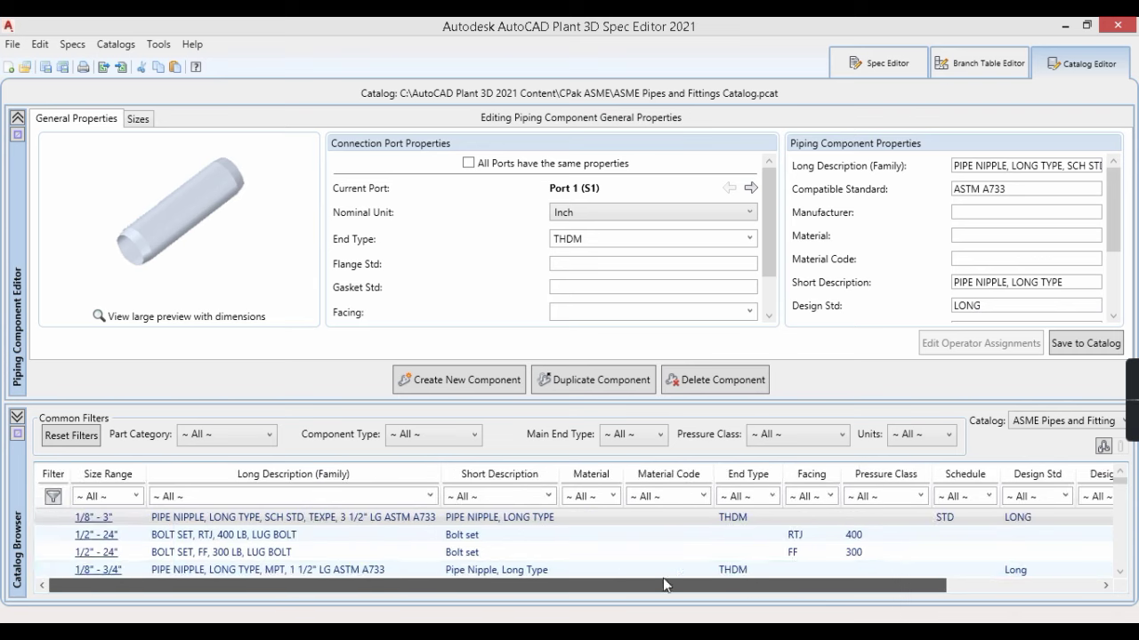
left_click(549, 496)
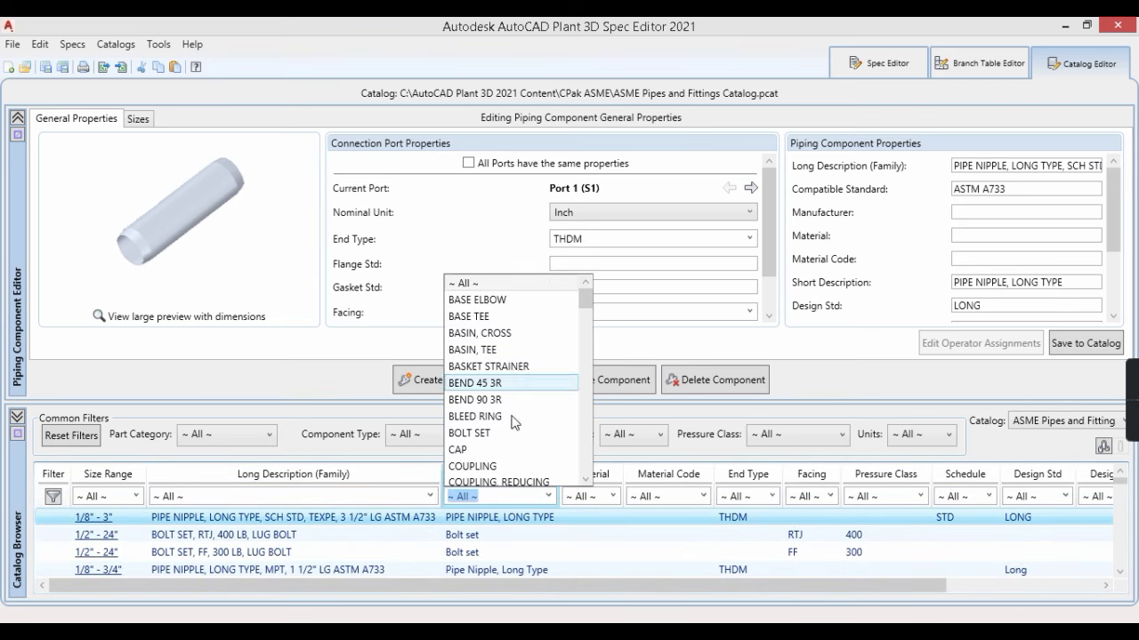
left_click(549, 496)
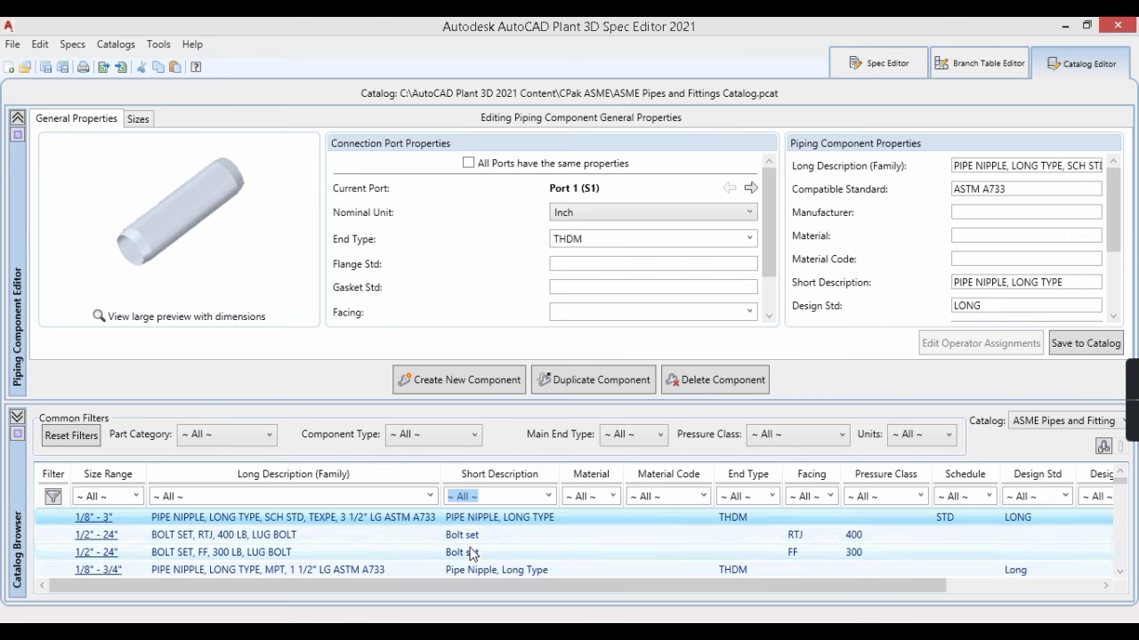
left_click(545, 496)
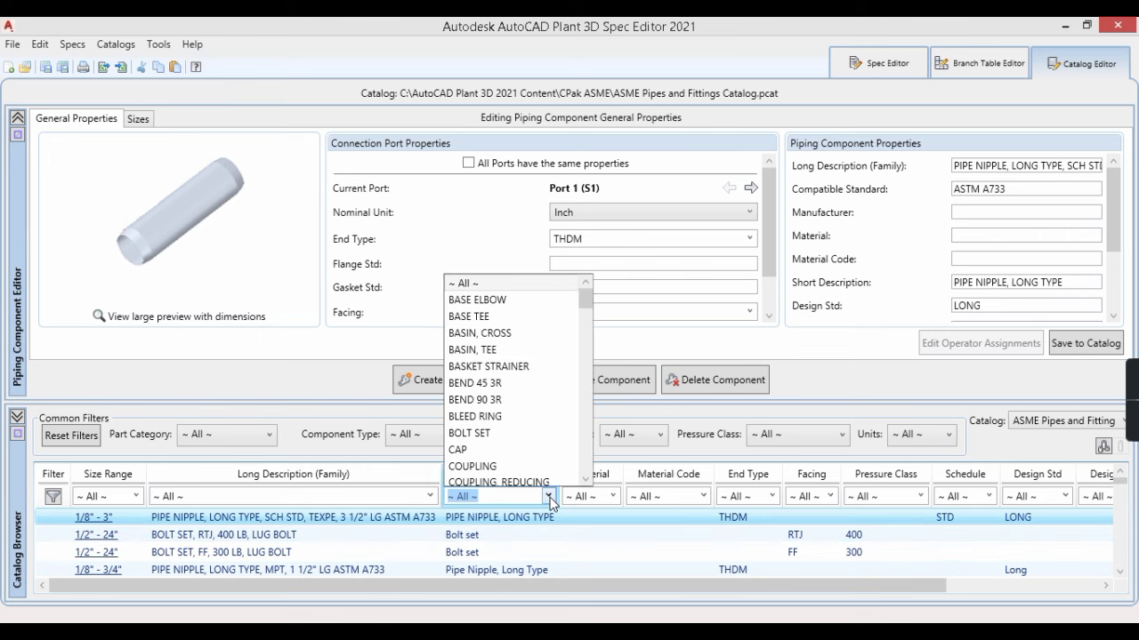
scroll(522, 402, "down", 20)
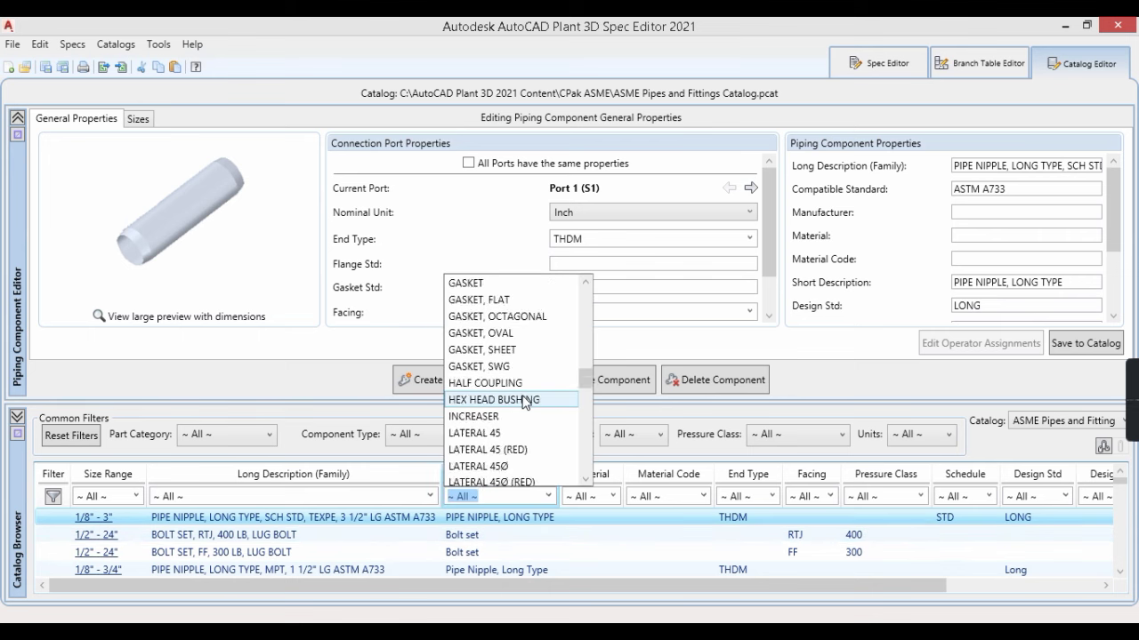
left_click(481, 415)
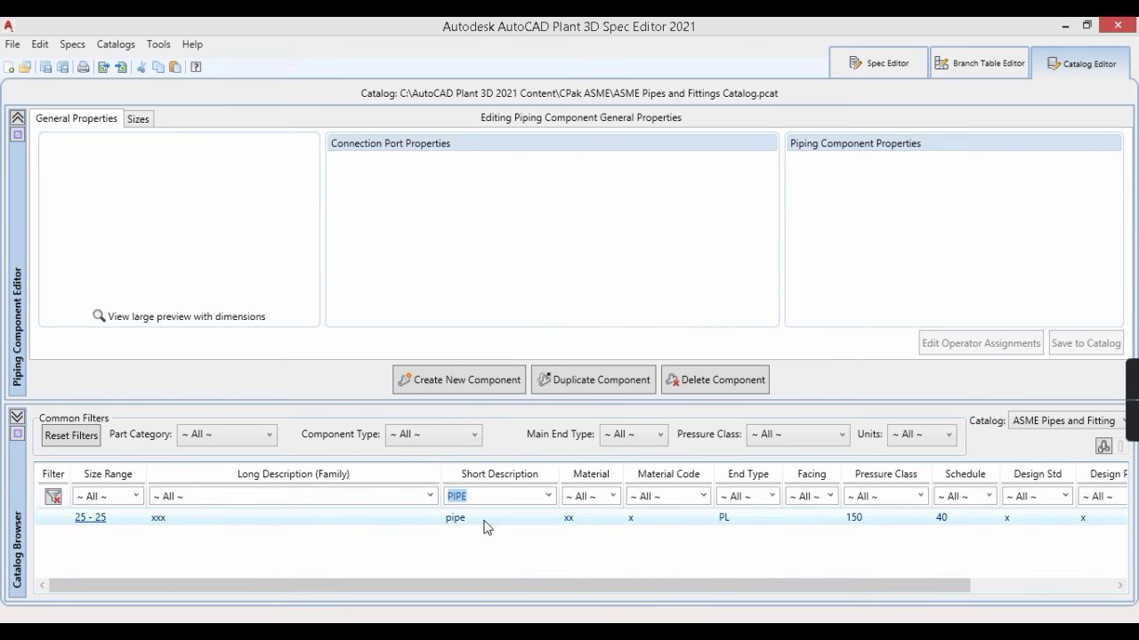
Select the 25 - 25 pipe entry and check its right-click actions
left_click(548, 497)
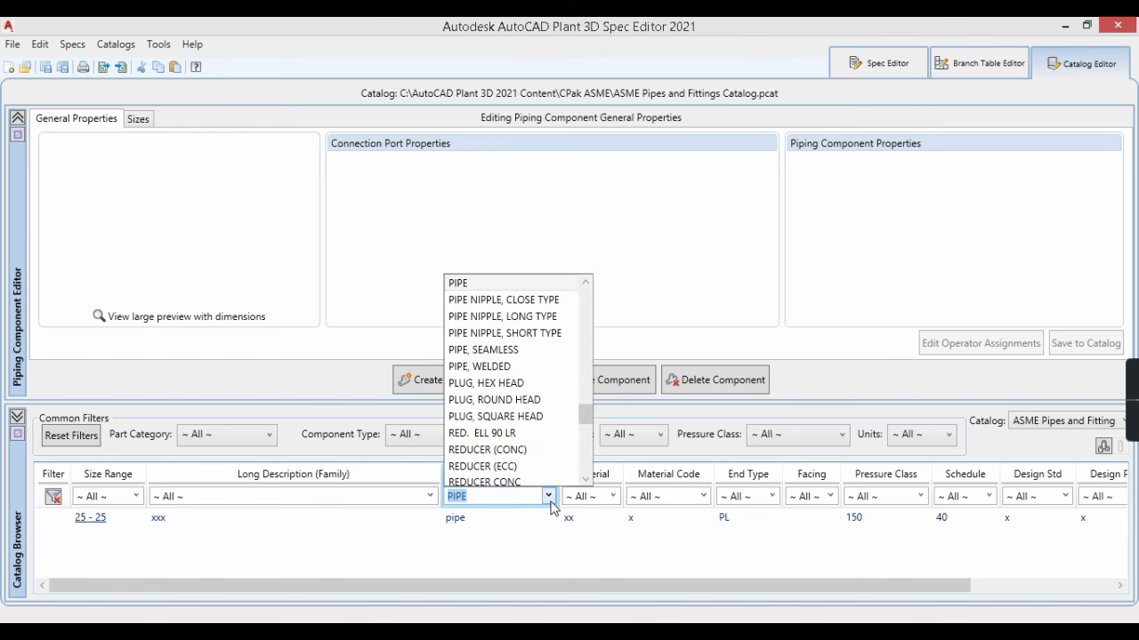
left_click(455, 523)
right_click(452, 517)
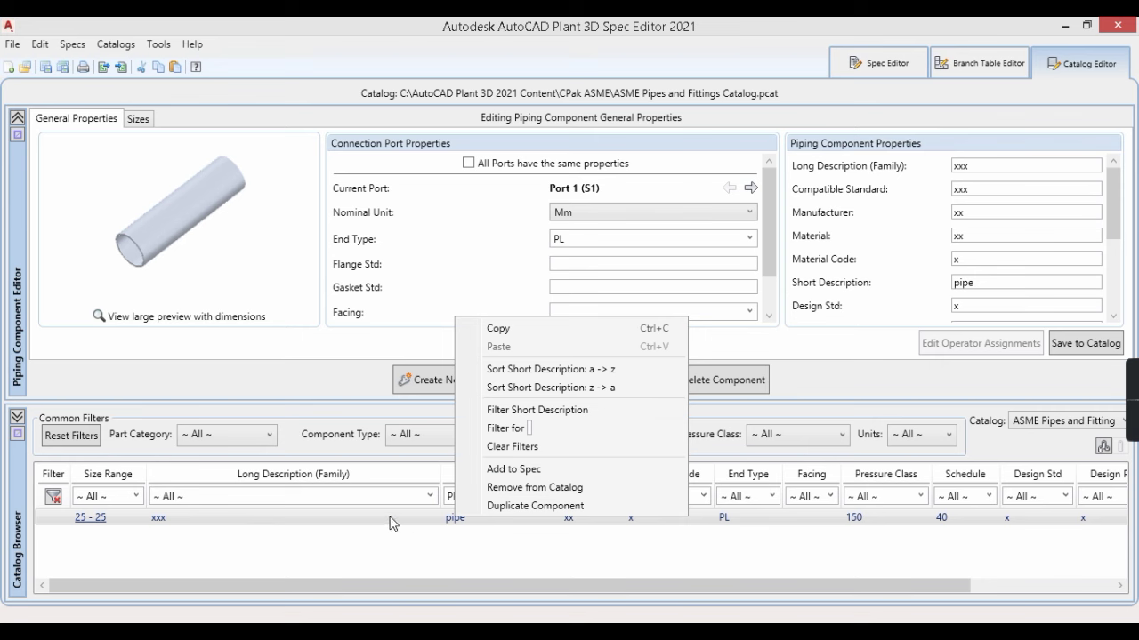
left_click(537, 523)
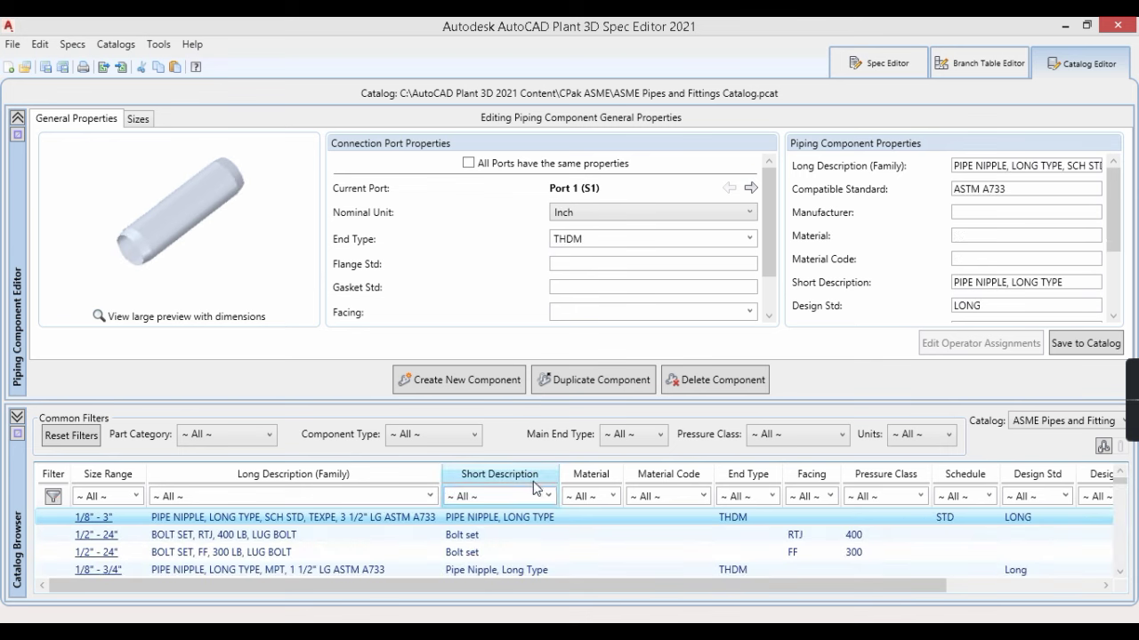
Change the Short Description filter to PIPE, SEAMLESS components
left_click(548, 496)
scroll(505, 387, "down", 10)
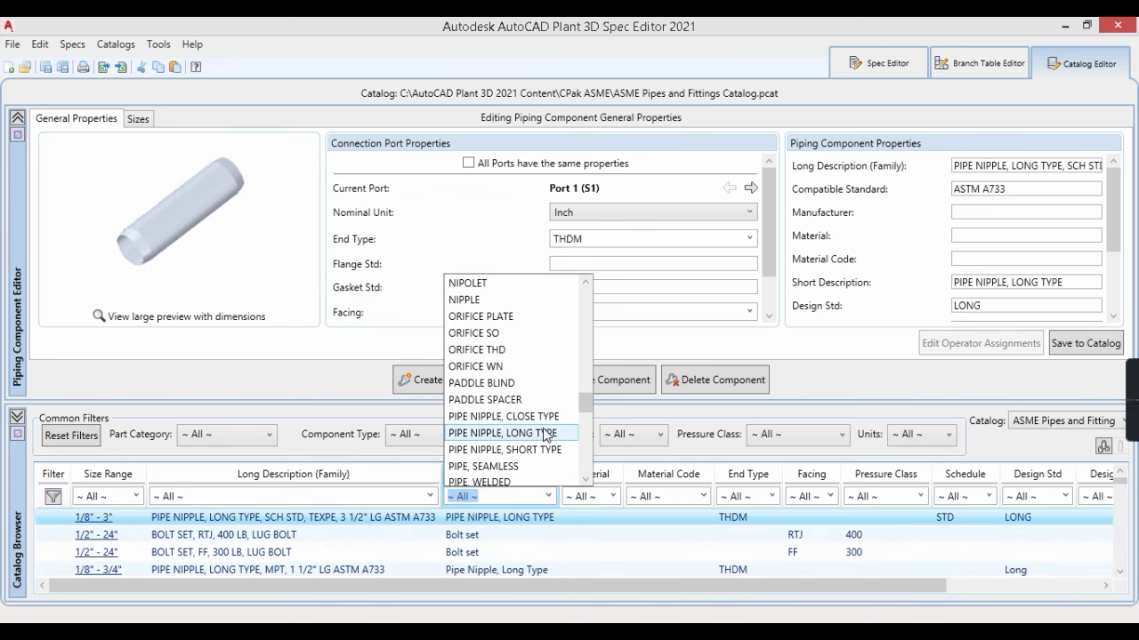
scroll(527, 471, "down", 2)
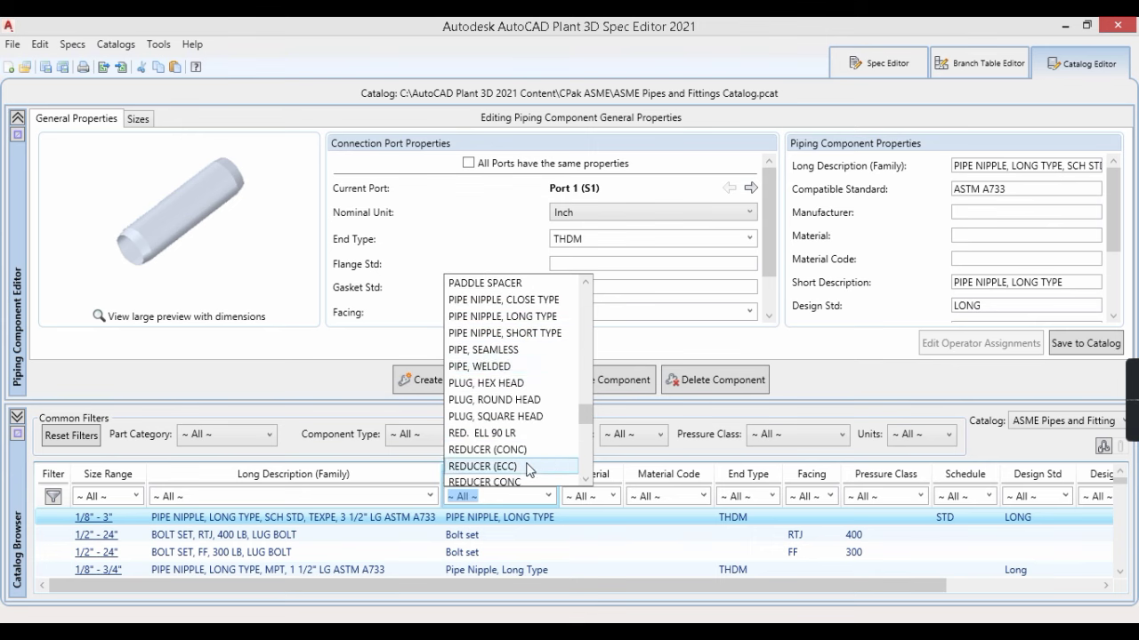
left_click(504, 350)
Load the 1/8" - 36" schedule 10 seamless pipe and scroll through its Sizes list
scroll(356, 559, "down", 5)
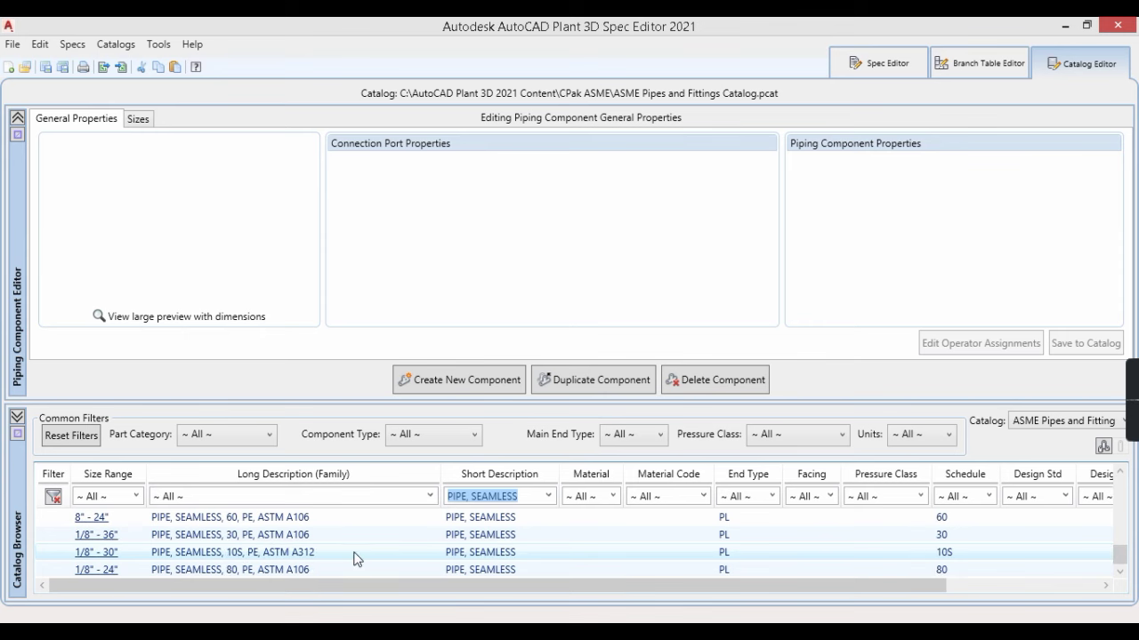
scroll(356, 560, "up", 5)
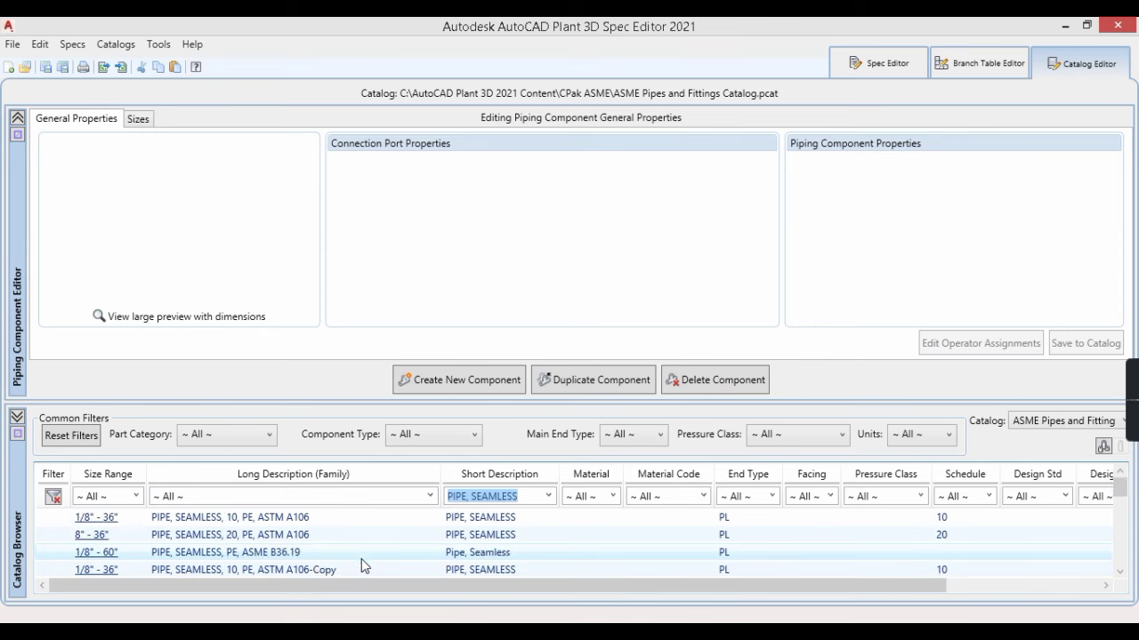
left_click(273, 519)
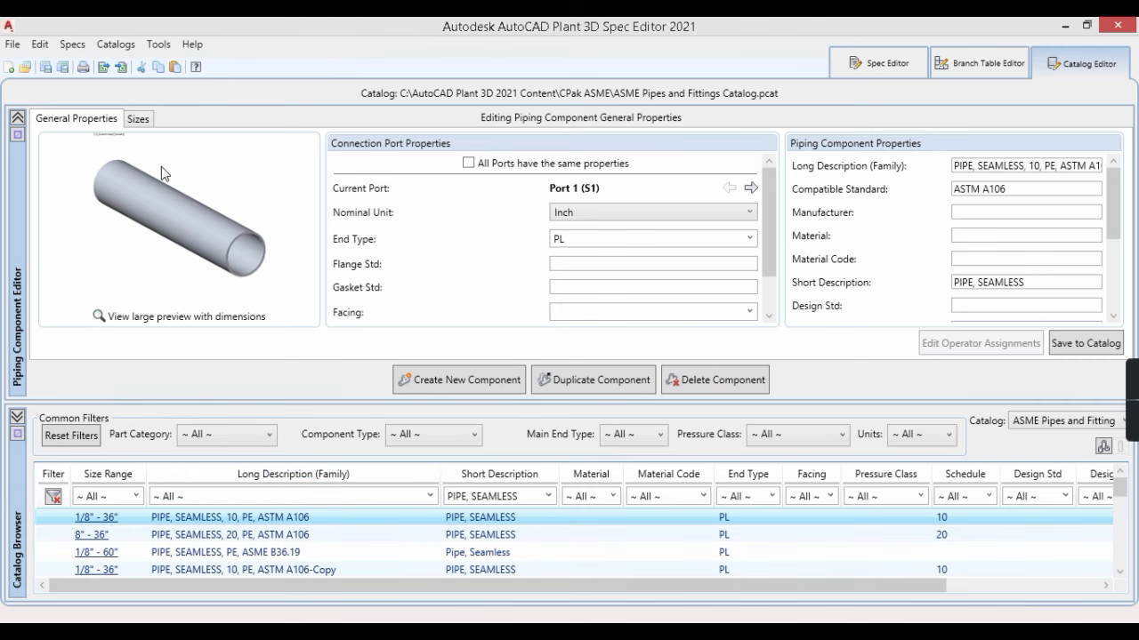
left_click(145, 122)
left_click_drag(203, 188, 214, 329)
left_click_drag(201, 289, 207, 330)
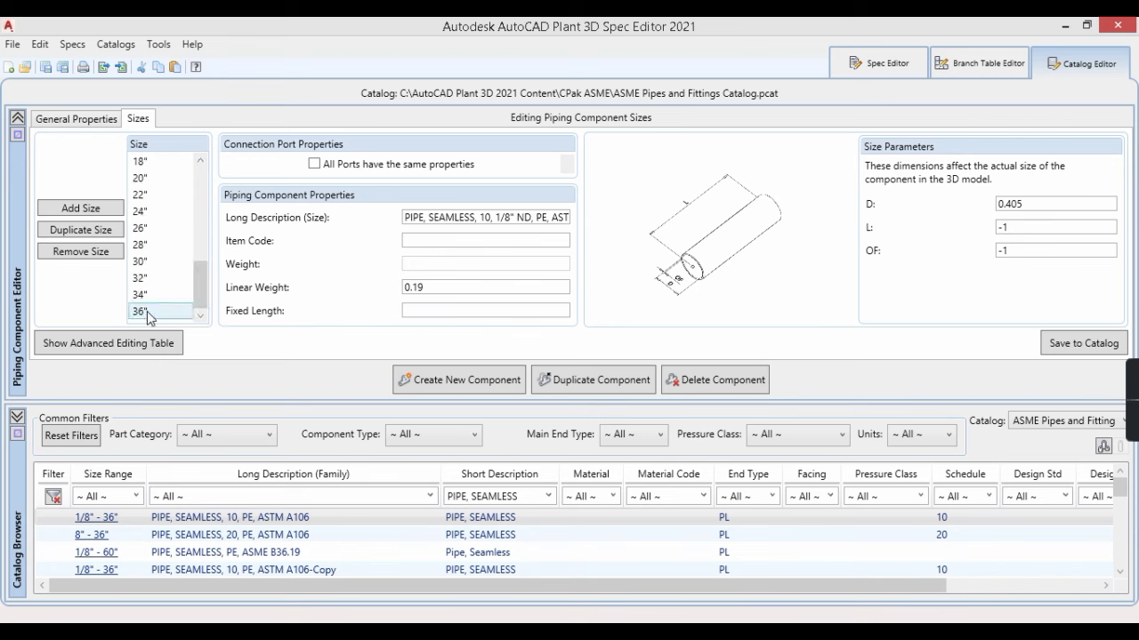
left_click_drag(202, 284, 201, 187)
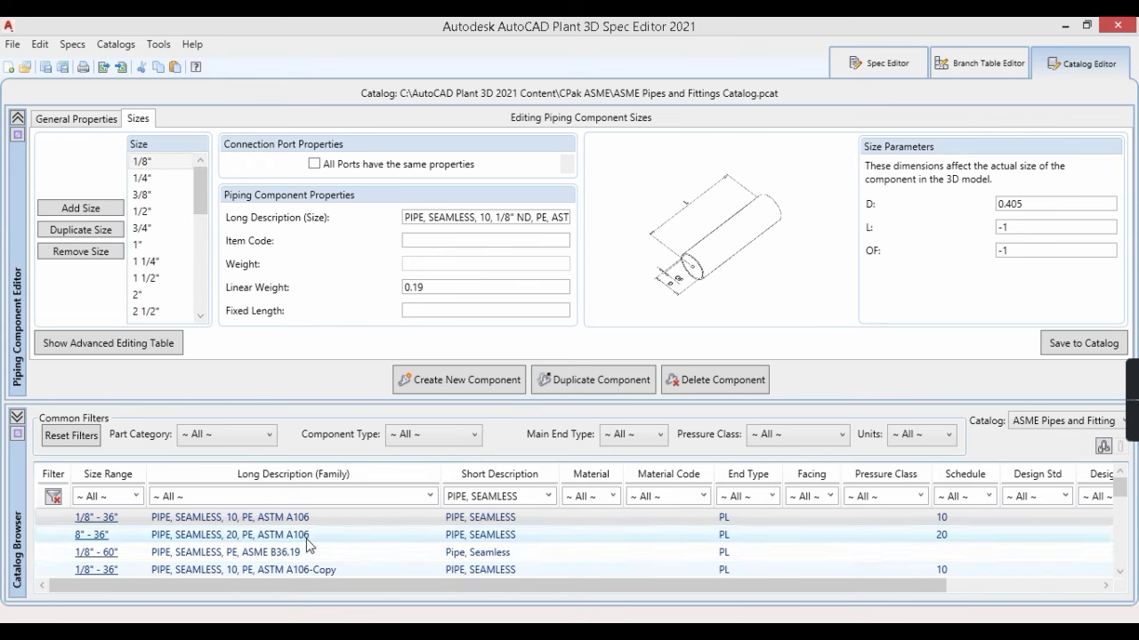
scroll(309, 545, "down", 5)
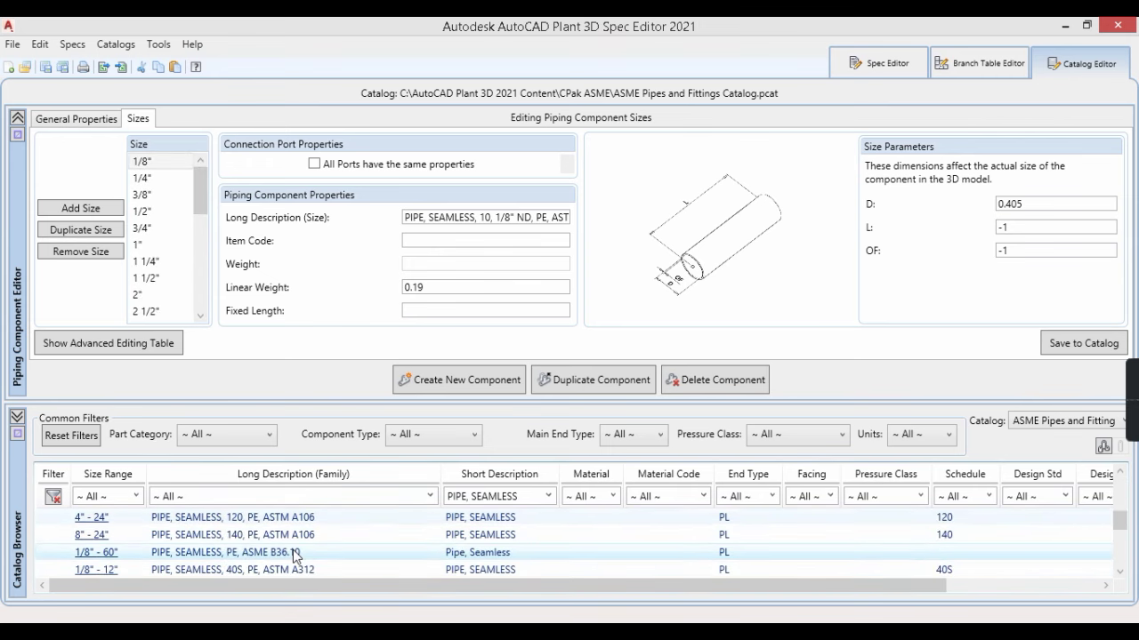
scroll(1068, 556, "down", 5)
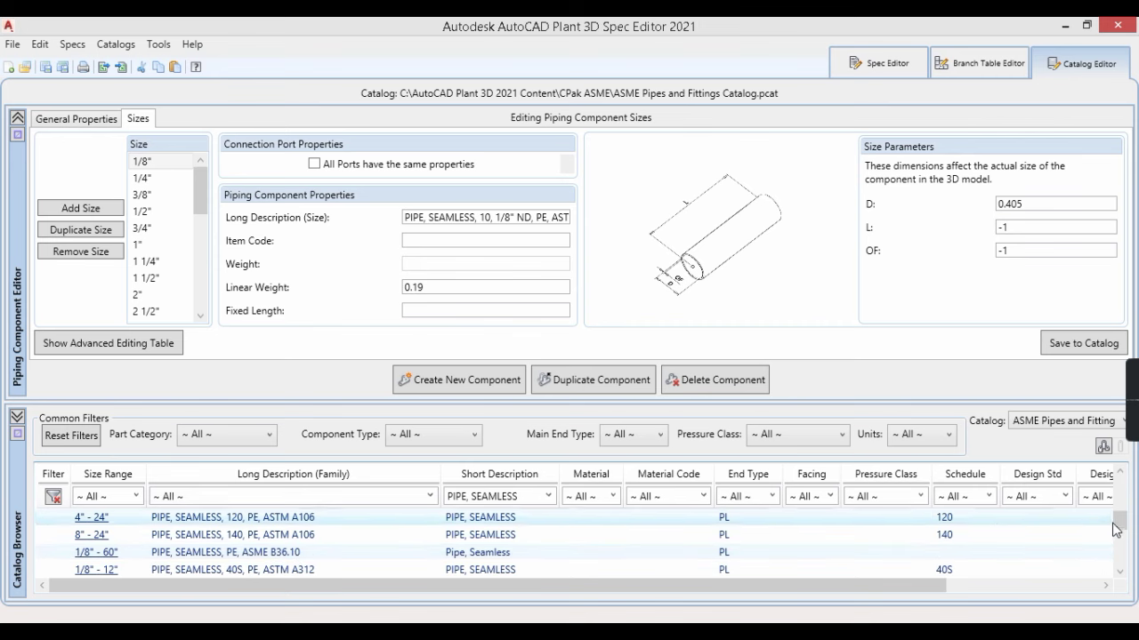
scroll(1117, 563, "down", 1)
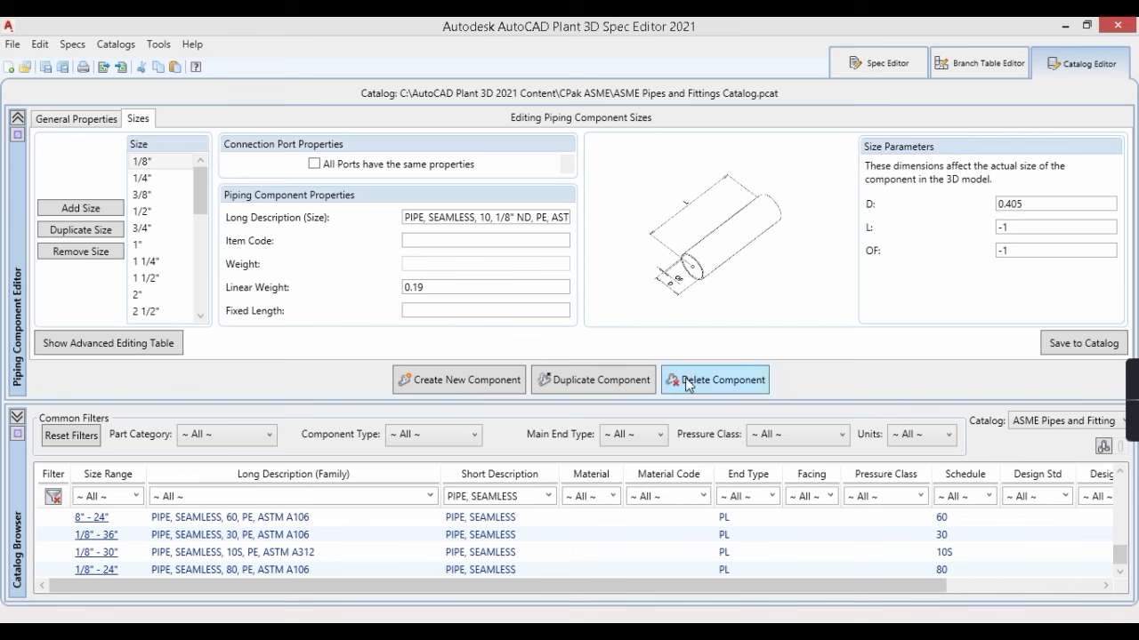
Cancel duplicating the 8" - 24" schedule 60 seamless pipe and start a new component instead
left_click(254, 521)
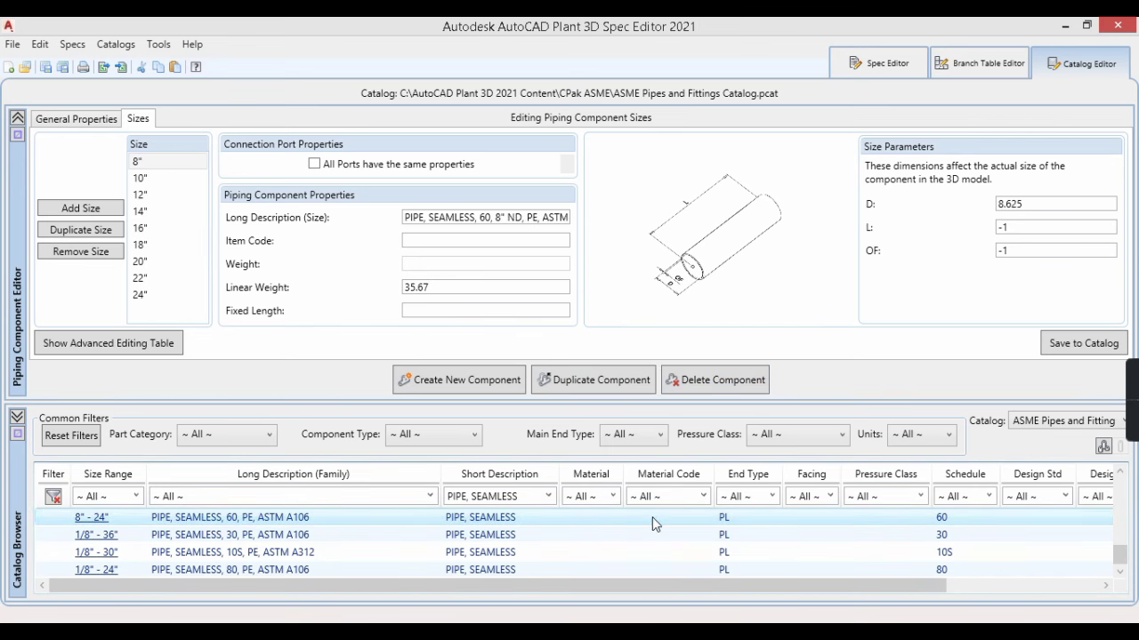
left_click(584, 381)
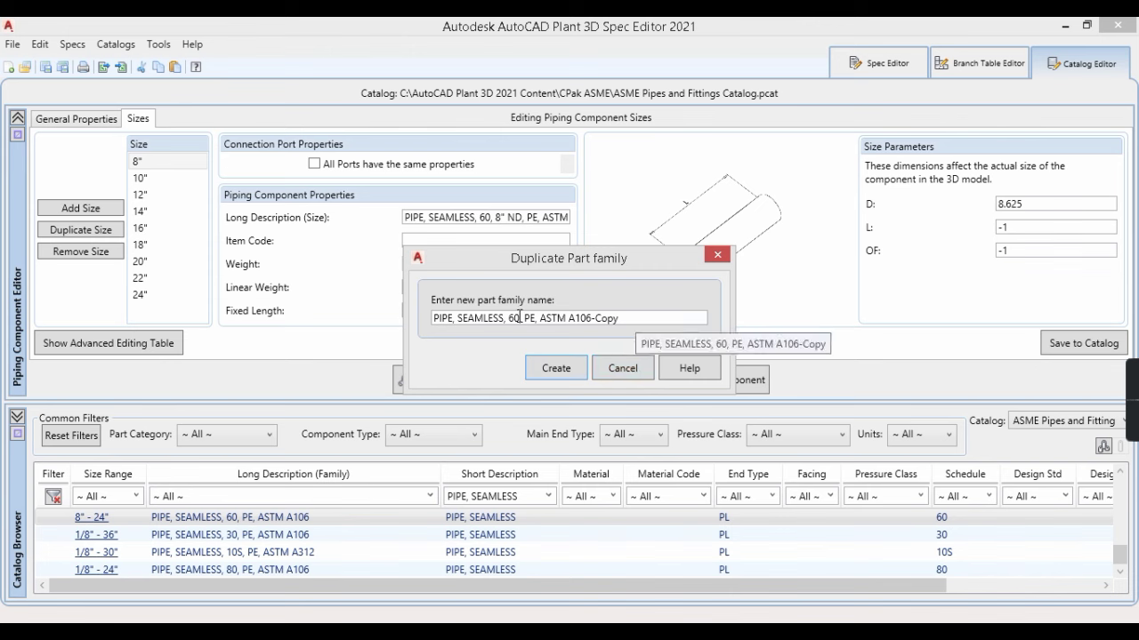
left_click(626, 318)
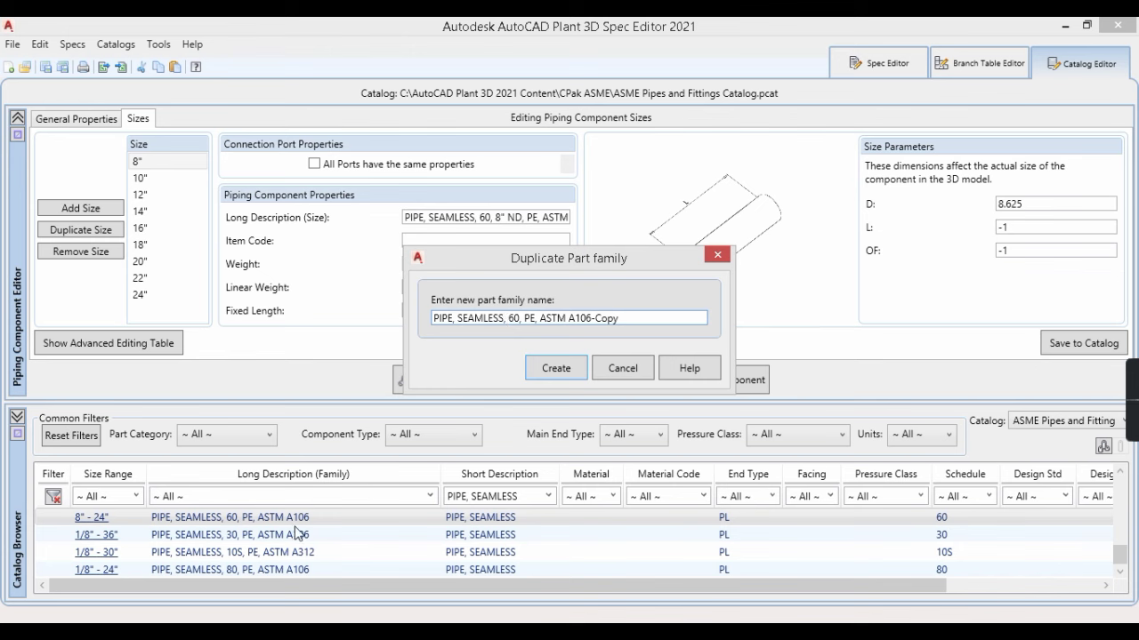
left_click(623, 368)
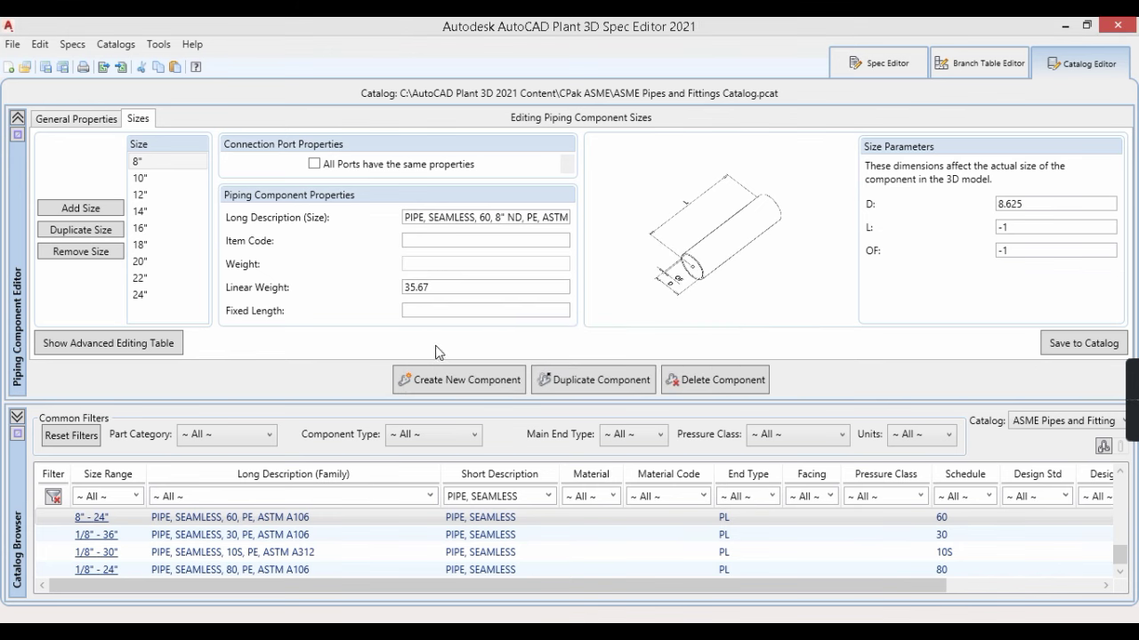
left_click(464, 381)
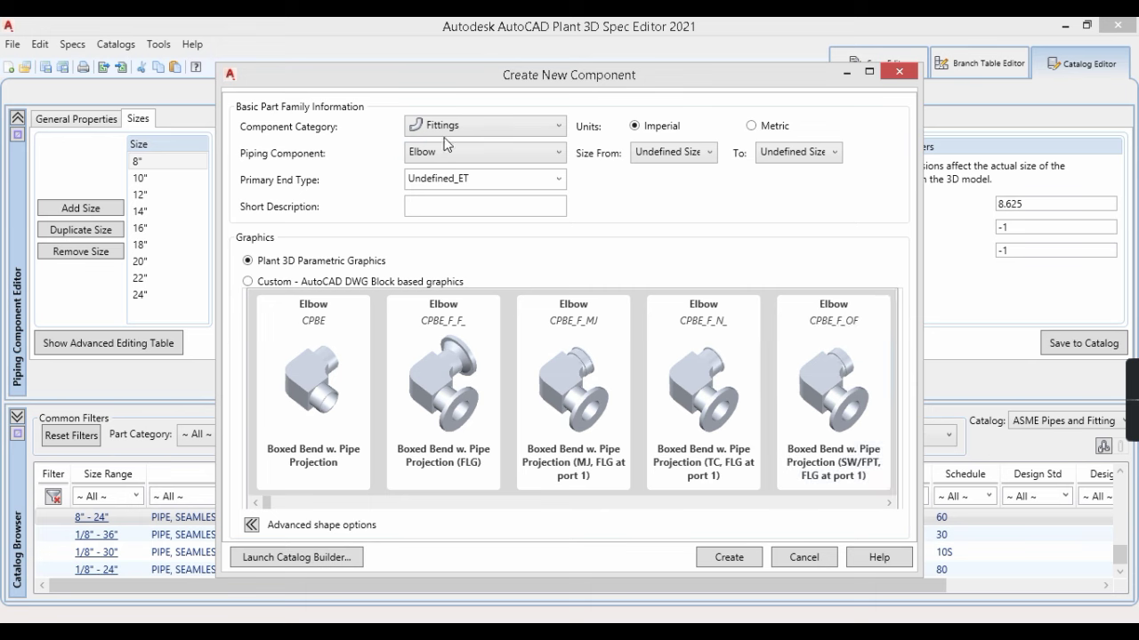
Set the new component's category to Pipe and its units to Metric
left_click(525, 126)
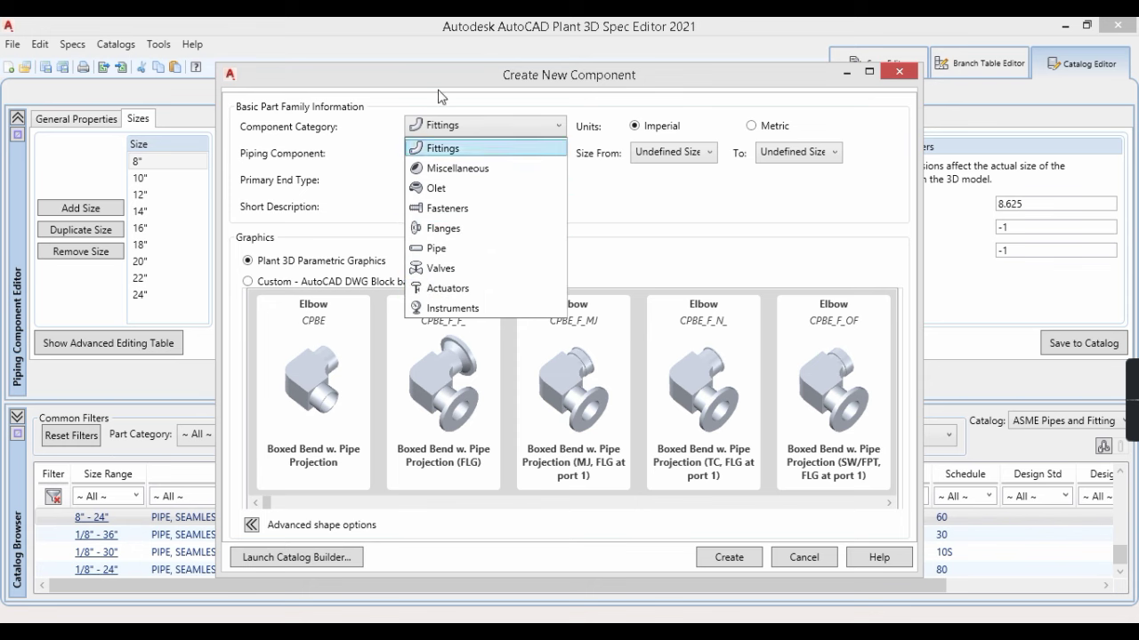
left_click(433, 251)
left_click(775, 130)
left_click(660, 128)
left_click(777, 131)
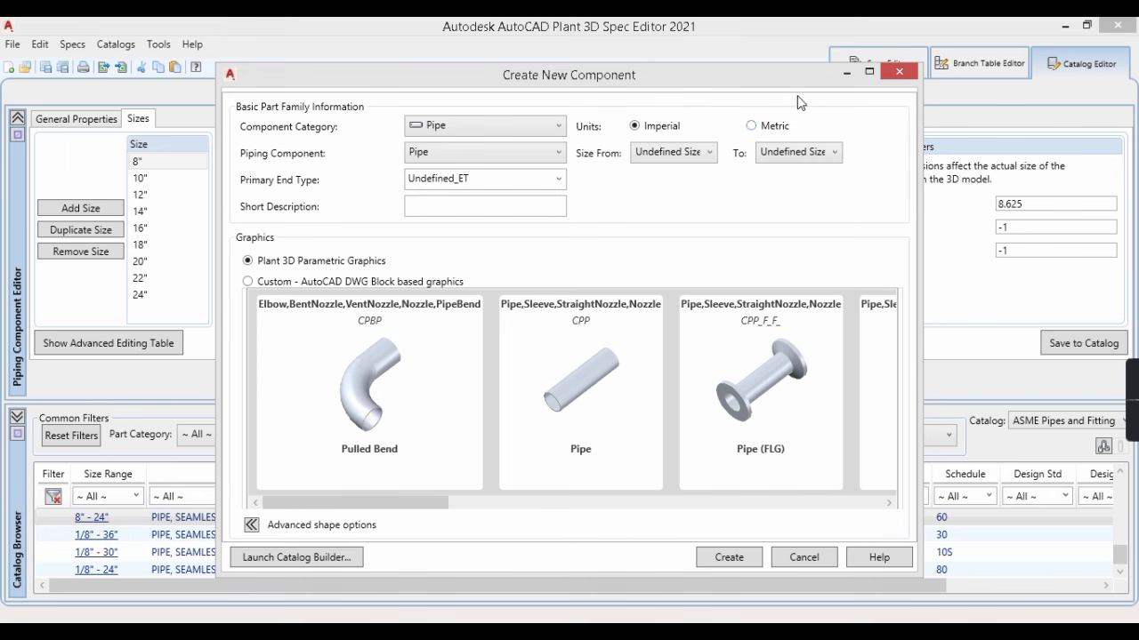
left_click(772, 130)
Set both the Size From and Size To values to 25
left_click(680, 154)
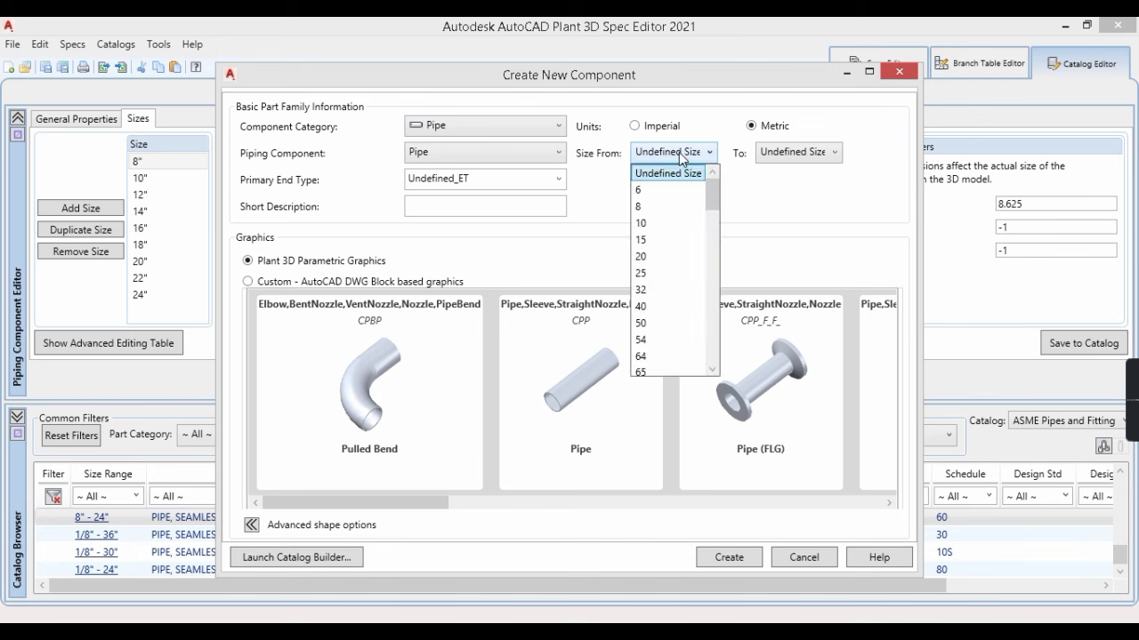
mouse_move(712, 189)
left_mouse_down()
mouse_move(716, 270)
mouse_move(712, 189)
left_mouse_up()
left_click(826, 152)
left_click(828, 154)
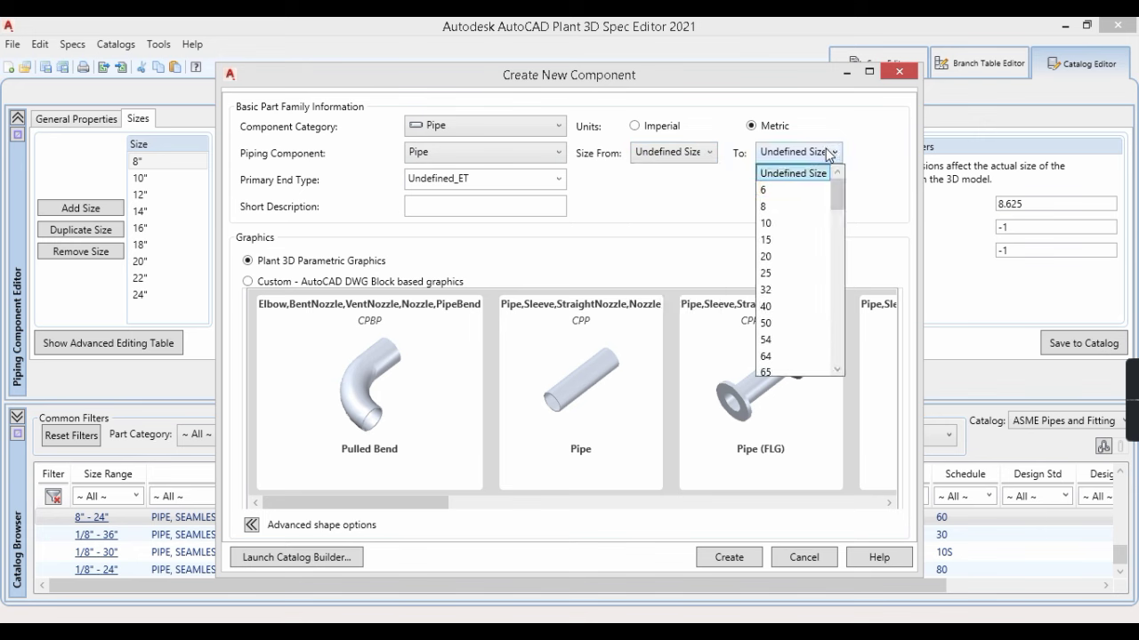
mouse_move(835, 209)
left_mouse_down()
mouse_move(836, 265)
mouse_move(834, 196)
left_mouse_up()
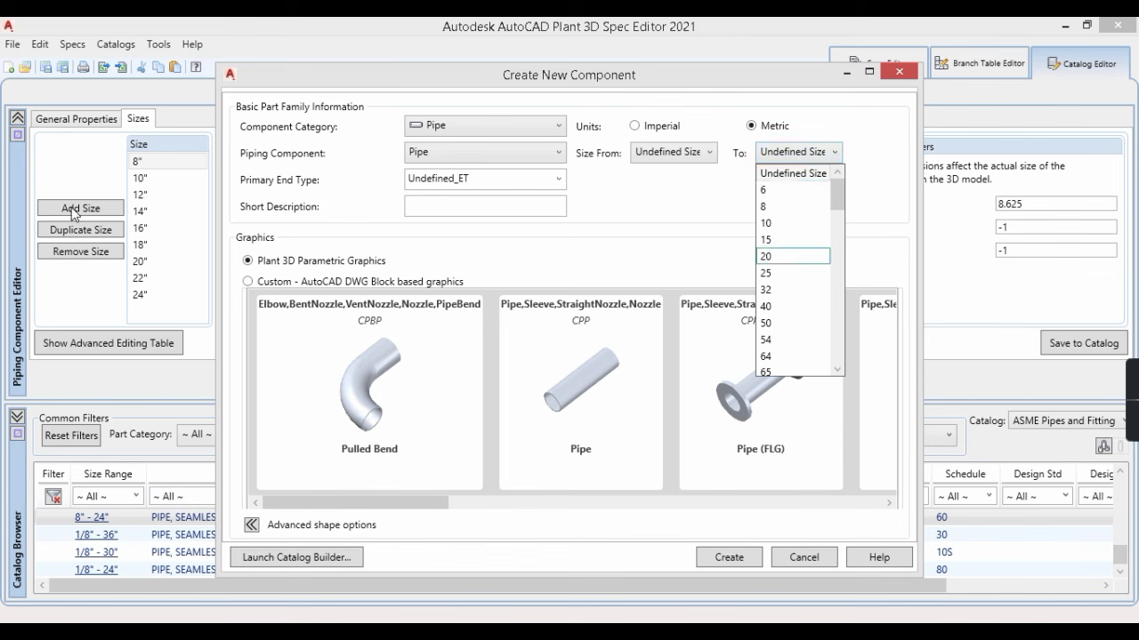
left_click(699, 160)
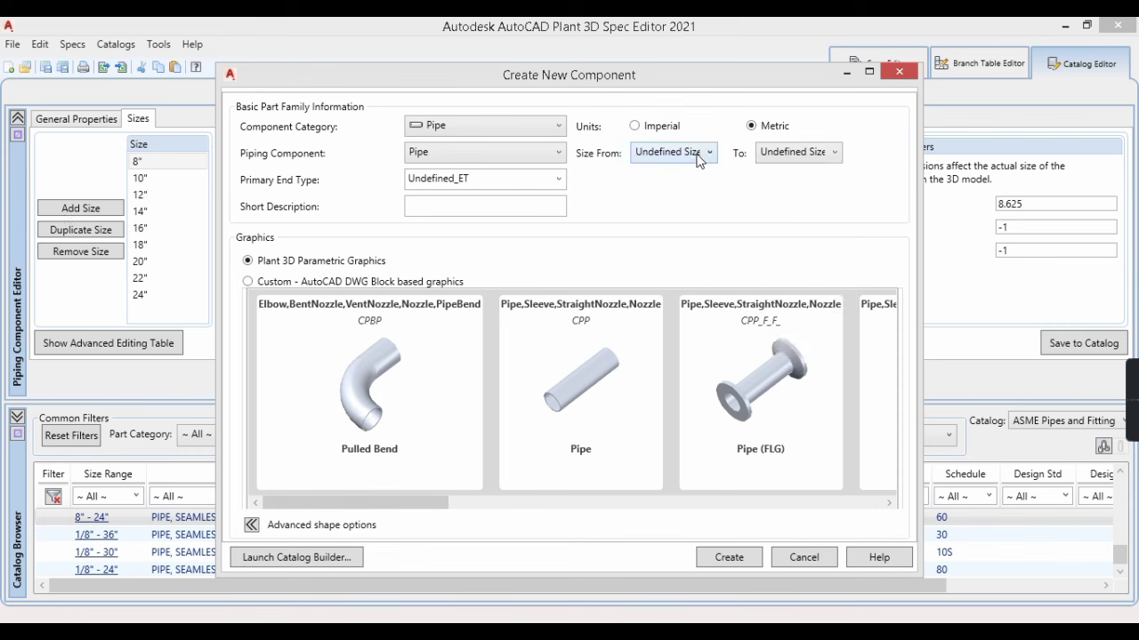
left_click(698, 153)
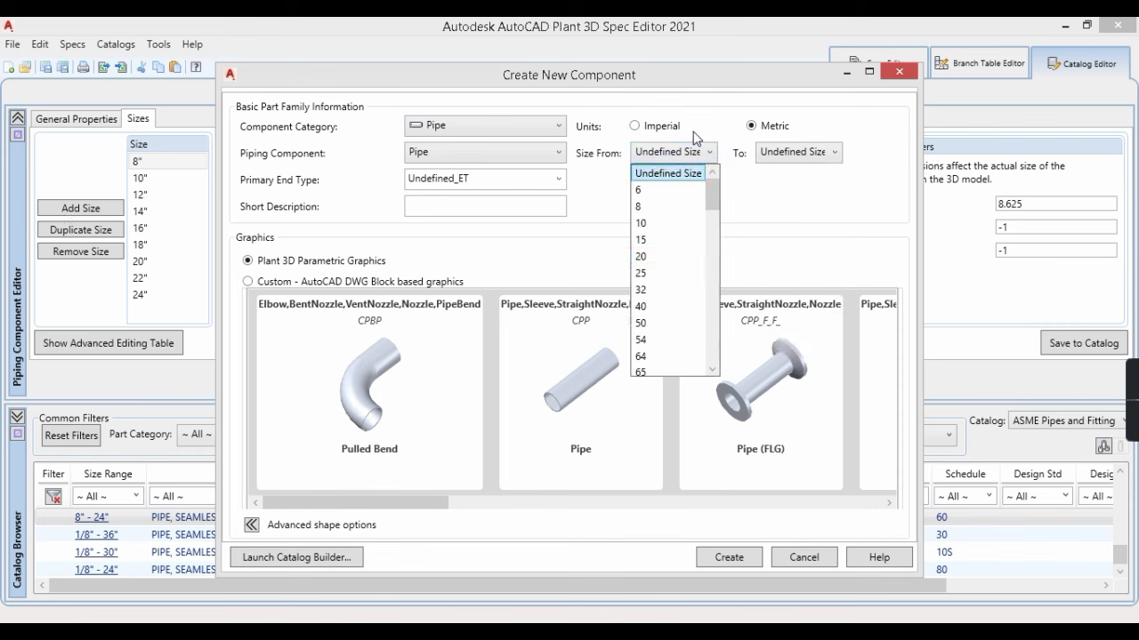
left_click(655, 273)
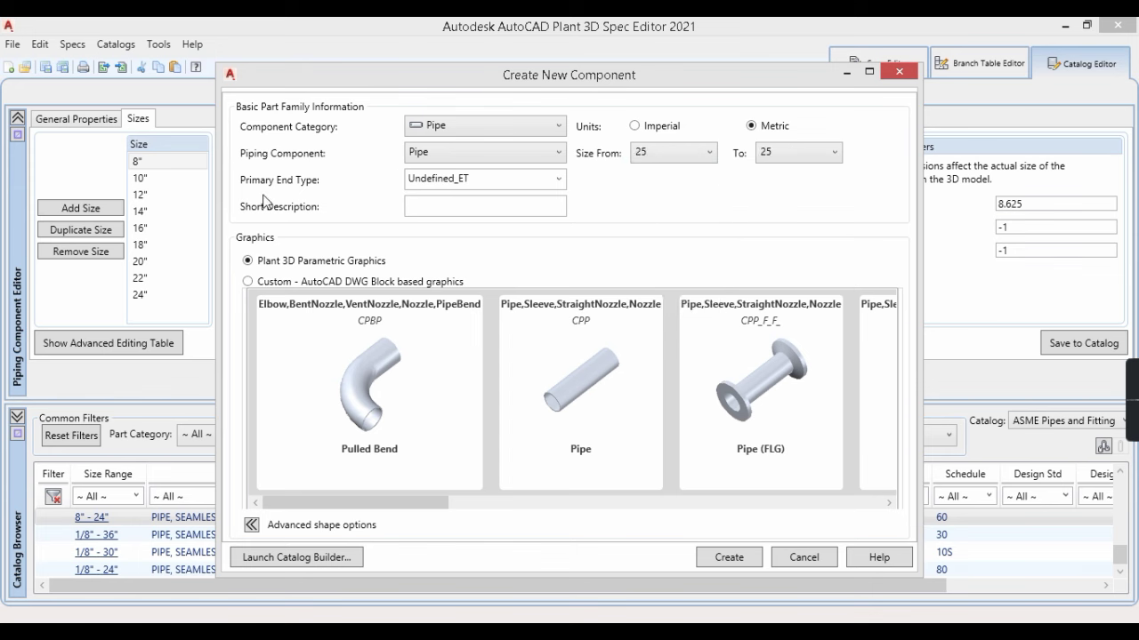
Set the primary end type to PL and short description 'Small Bore Pipe', keeping Plant 3D Parametric Graphics
left_click(547, 178)
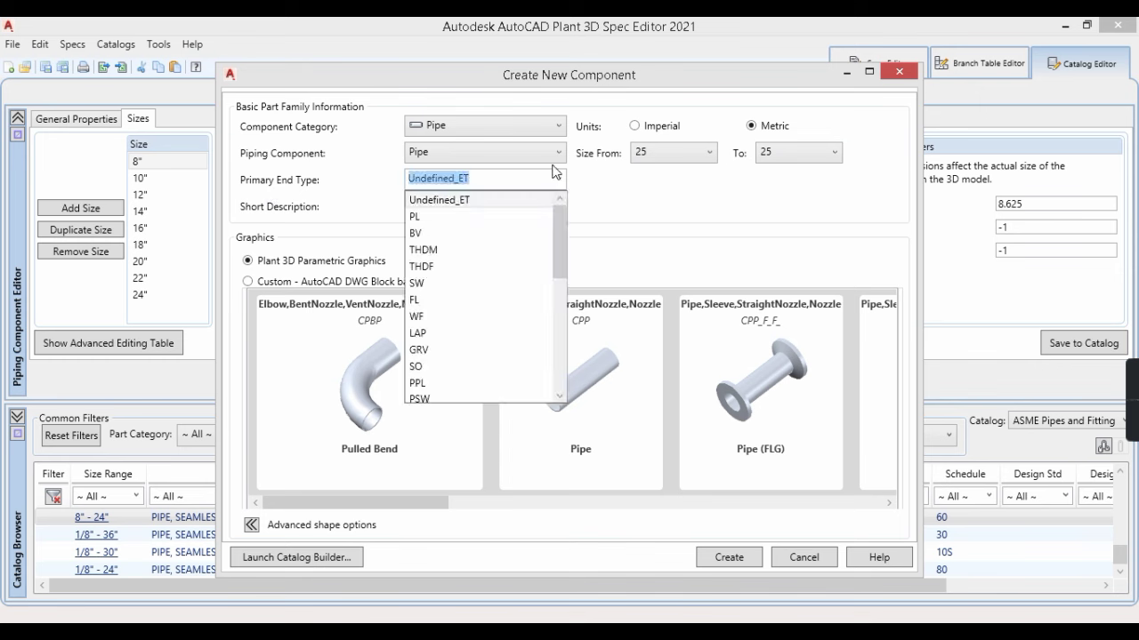
left_click(486, 200)
type("PL")
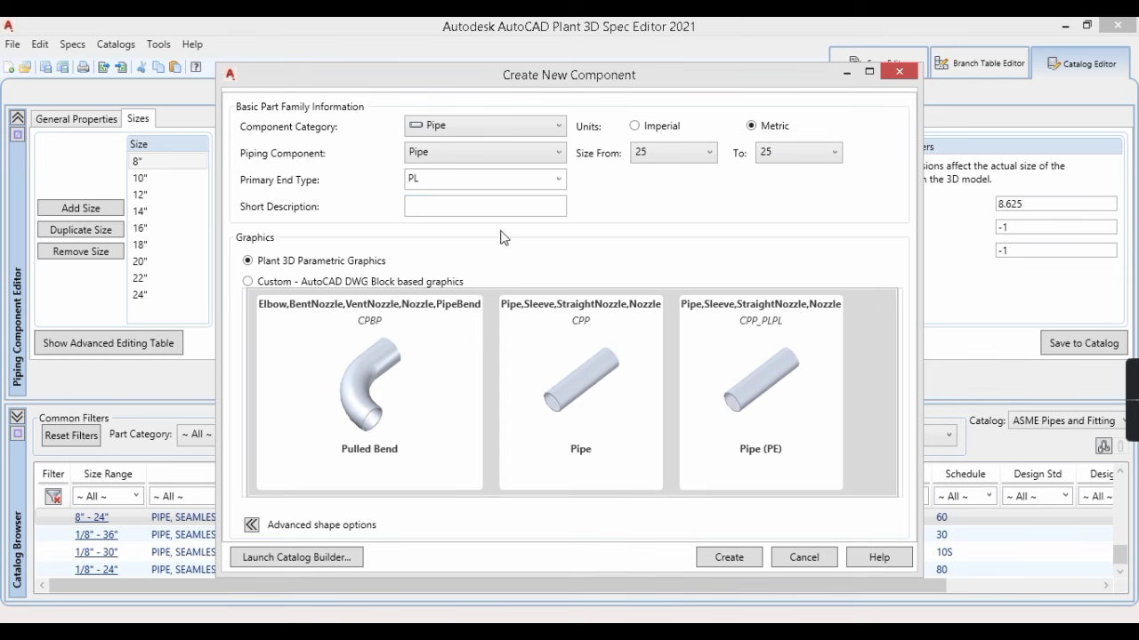
left_click(460, 204)
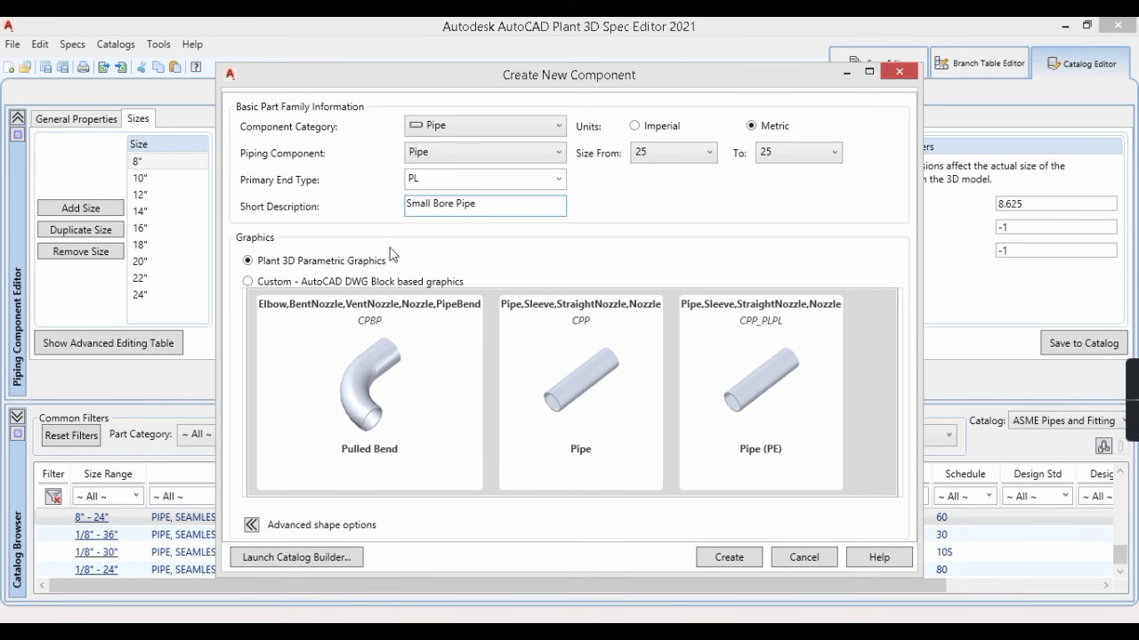
left_click(339, 281)
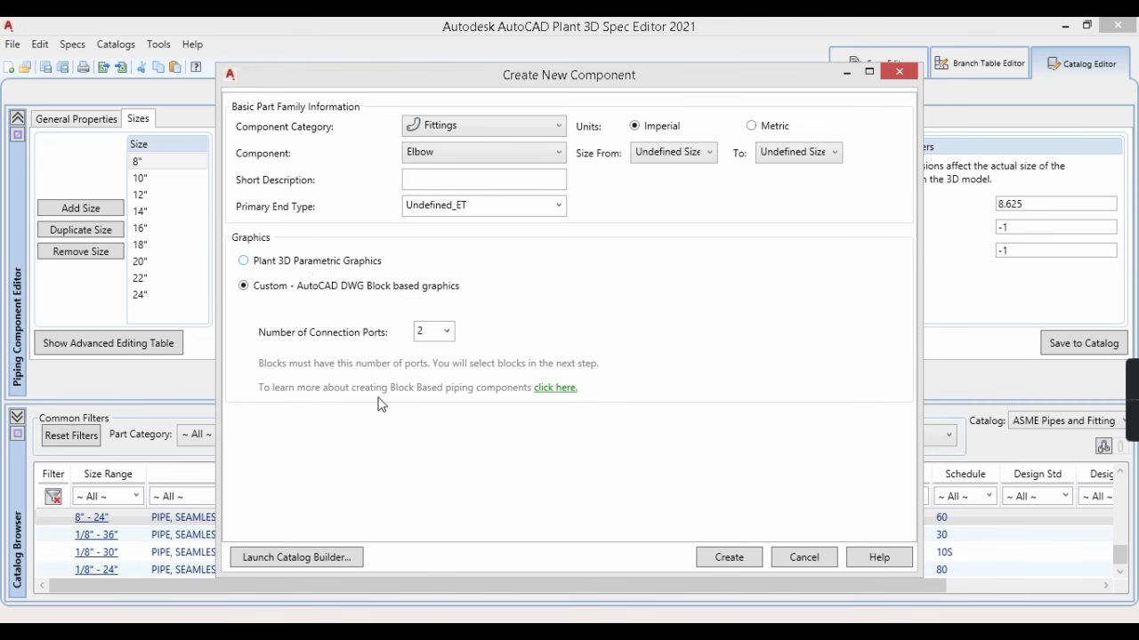
left_click(266, 264)
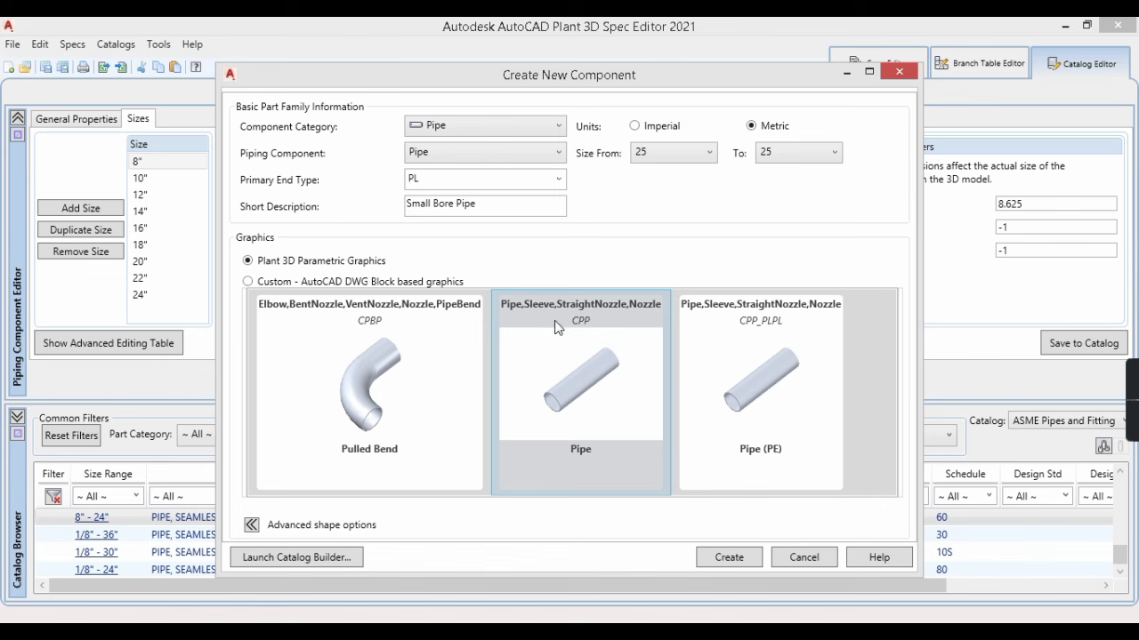
Browse the shape previews for Spectacle Blind, Crossover, Coupling, Blind Disk and Adapter
left_click(584, 401)
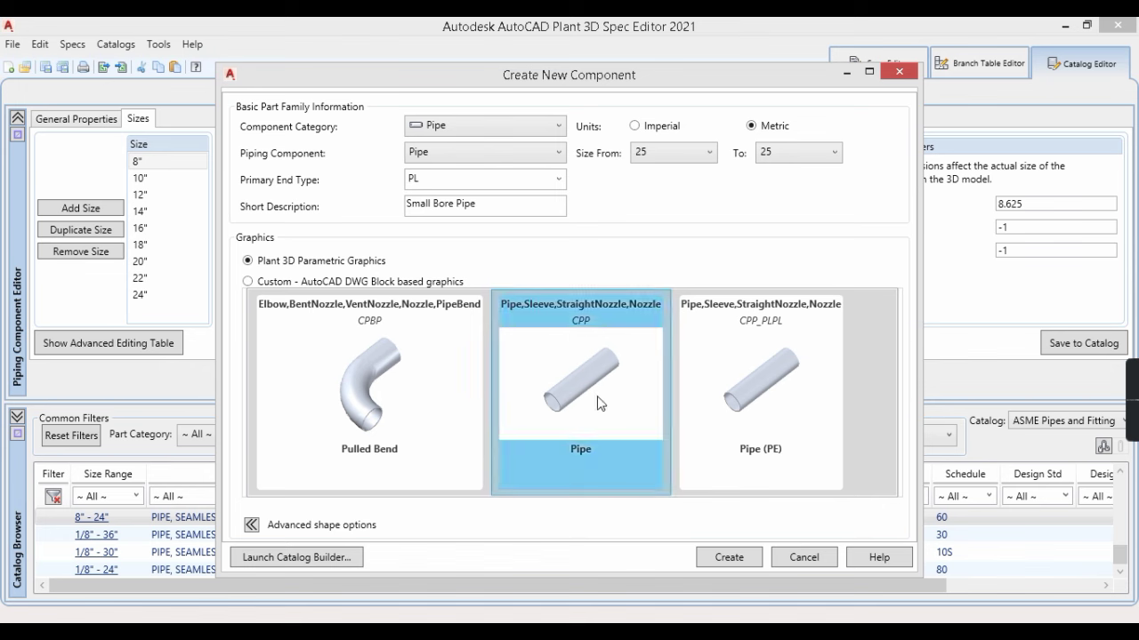
left_click(252, 525)
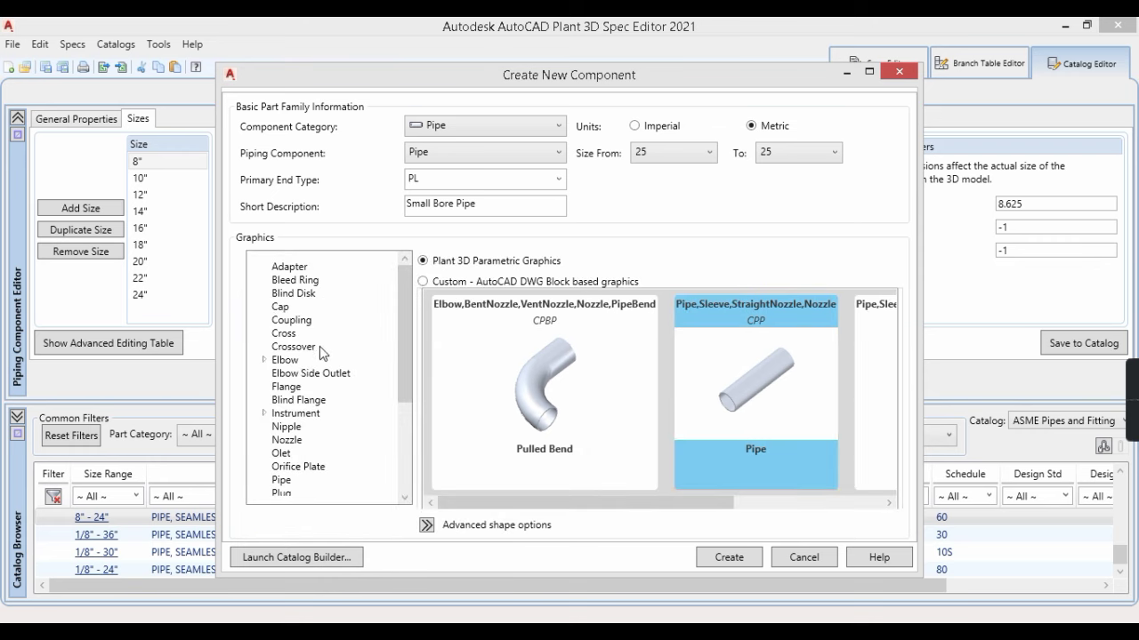
scroll(319, 346, "down", 4)
left_click(307, 394)
scroll(294, 365, "up", 4)
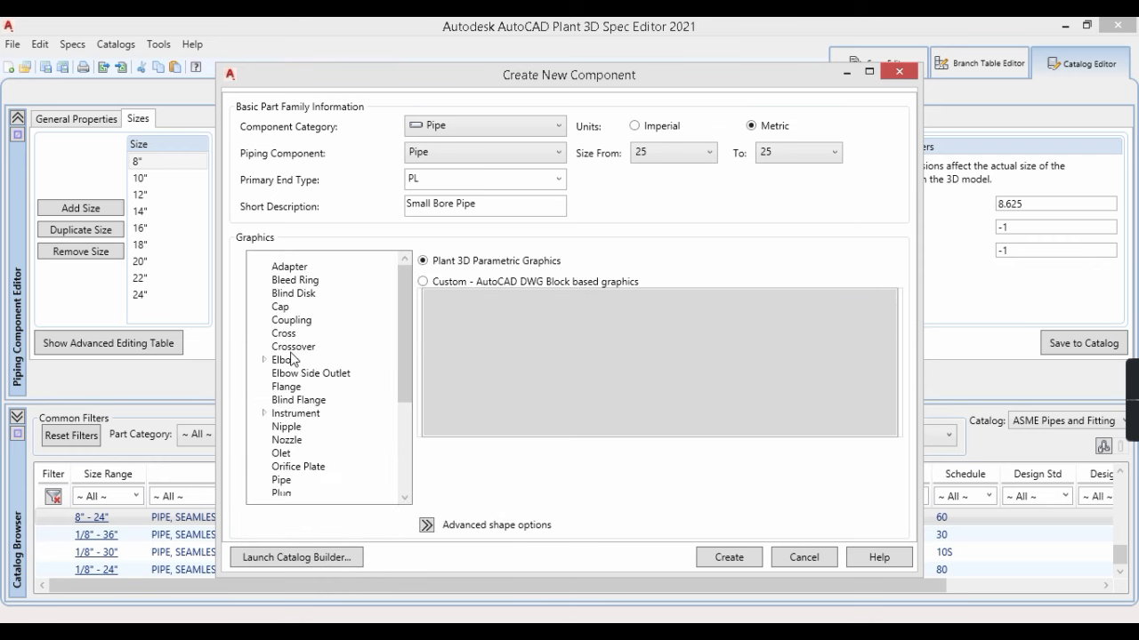
left_click(293, 347)
left_click(294, 320)
left_click(292, 292)
left_click(295, 270)
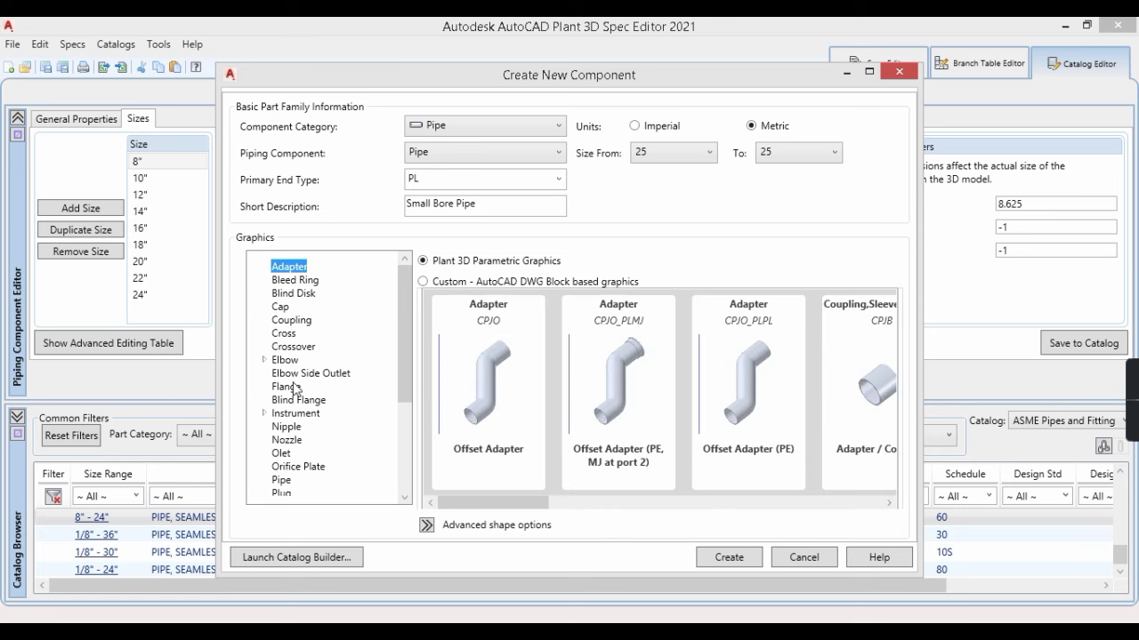
Choose the Pipe (CPP) shape under Pipe and create the component
scroll(307, 455, "down", 1)
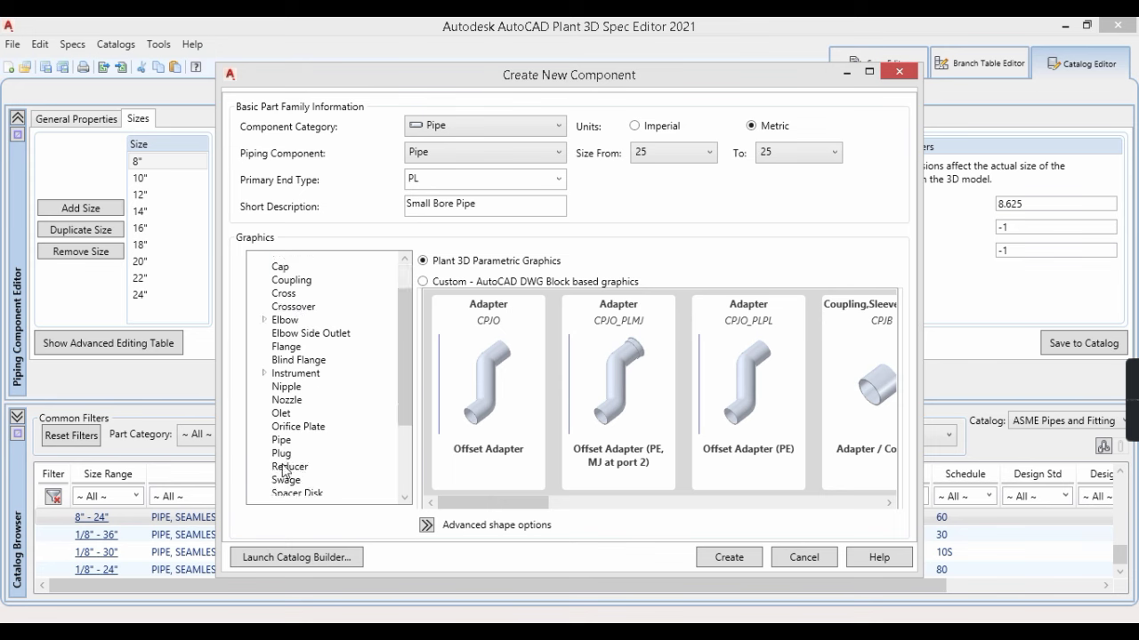
left_click(283, 441)
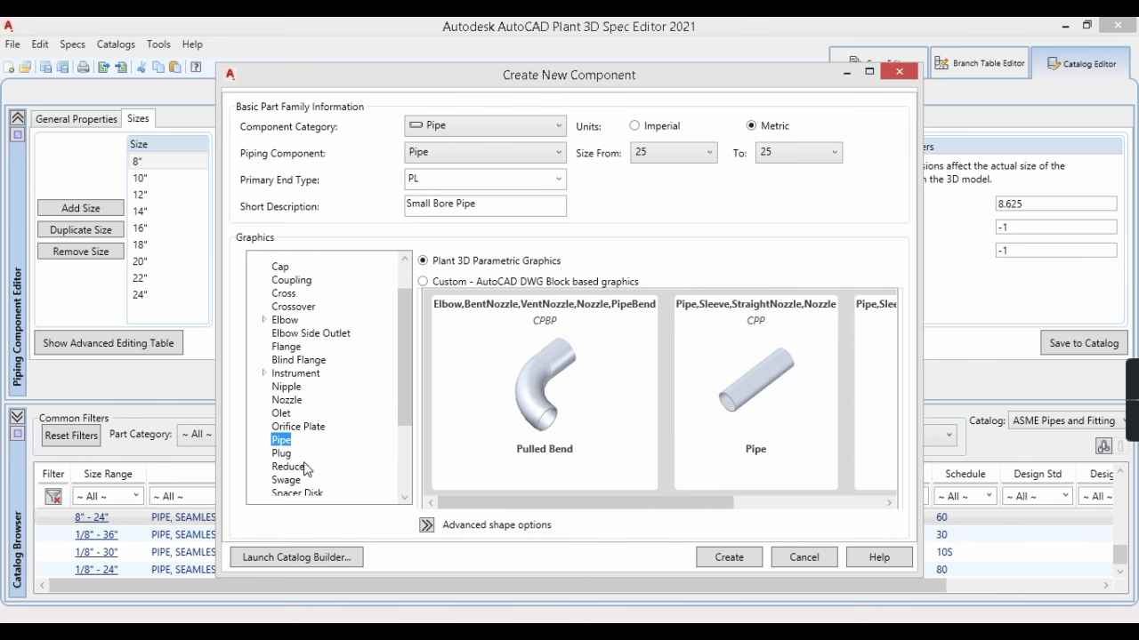
left_click(733, 428)
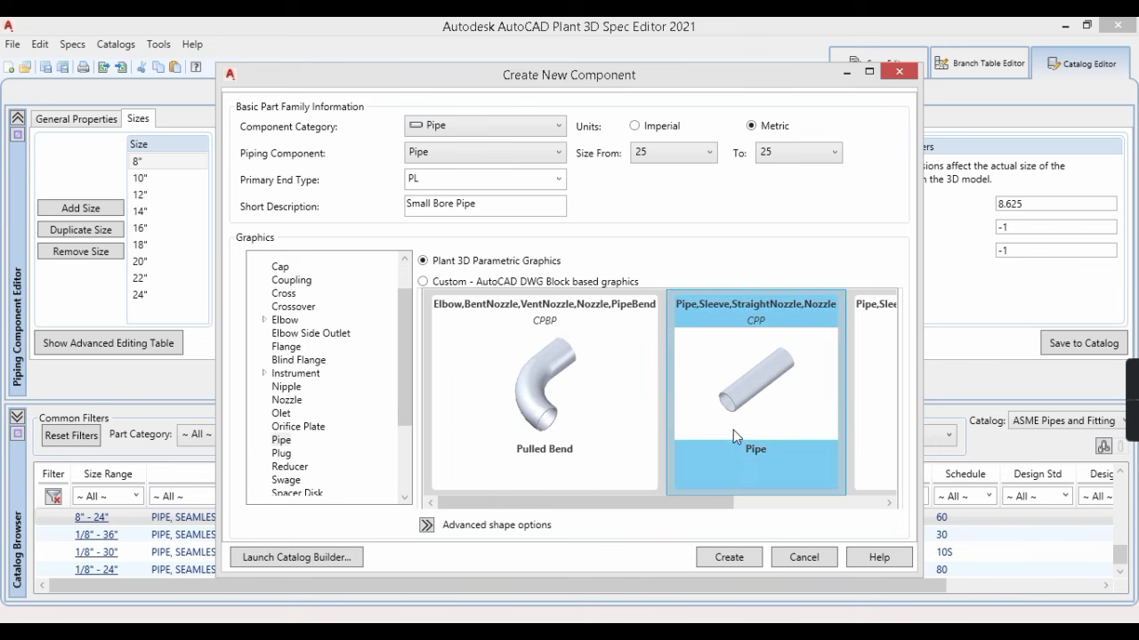
left_click(728, 560)
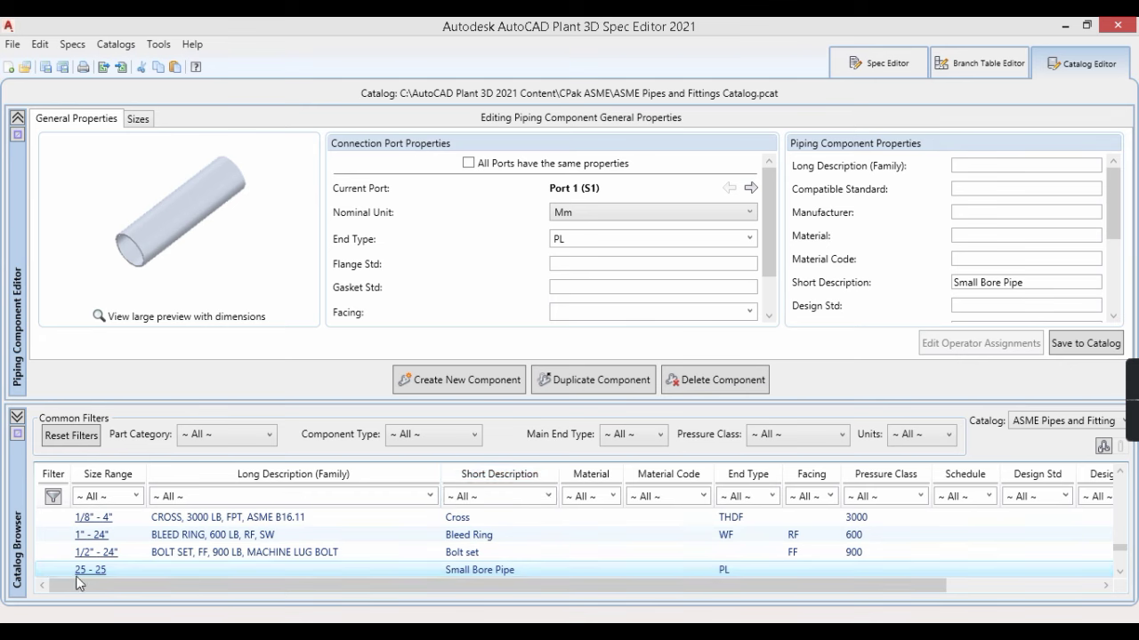
left_click(102, 577)
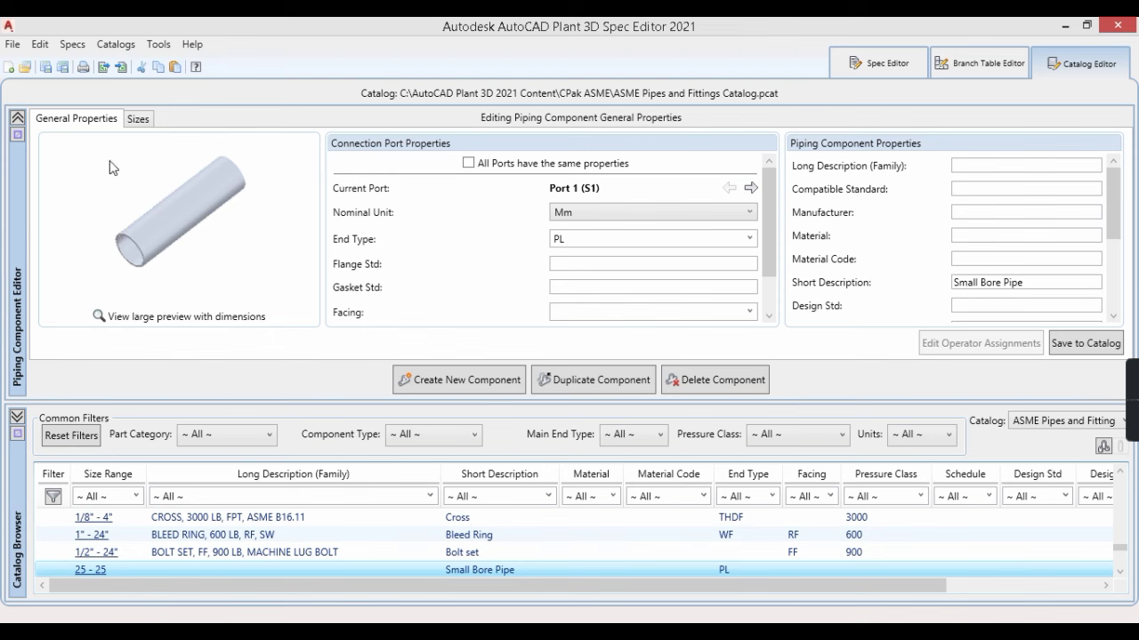
left_click(96, 126)
left_click(138, 122)
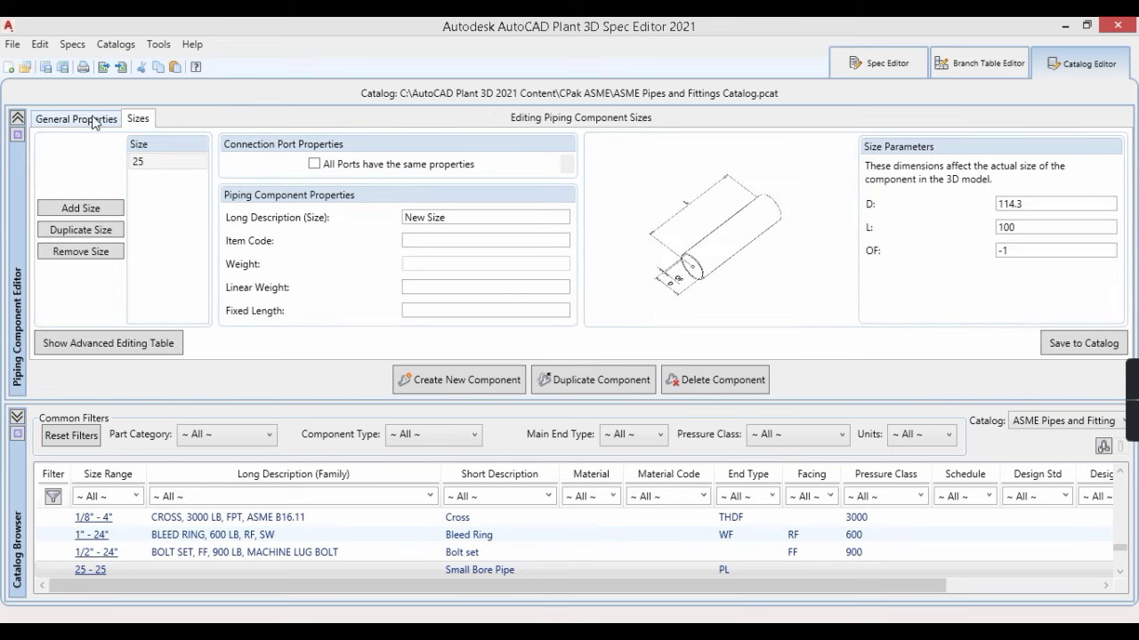
left_click(81, 121)
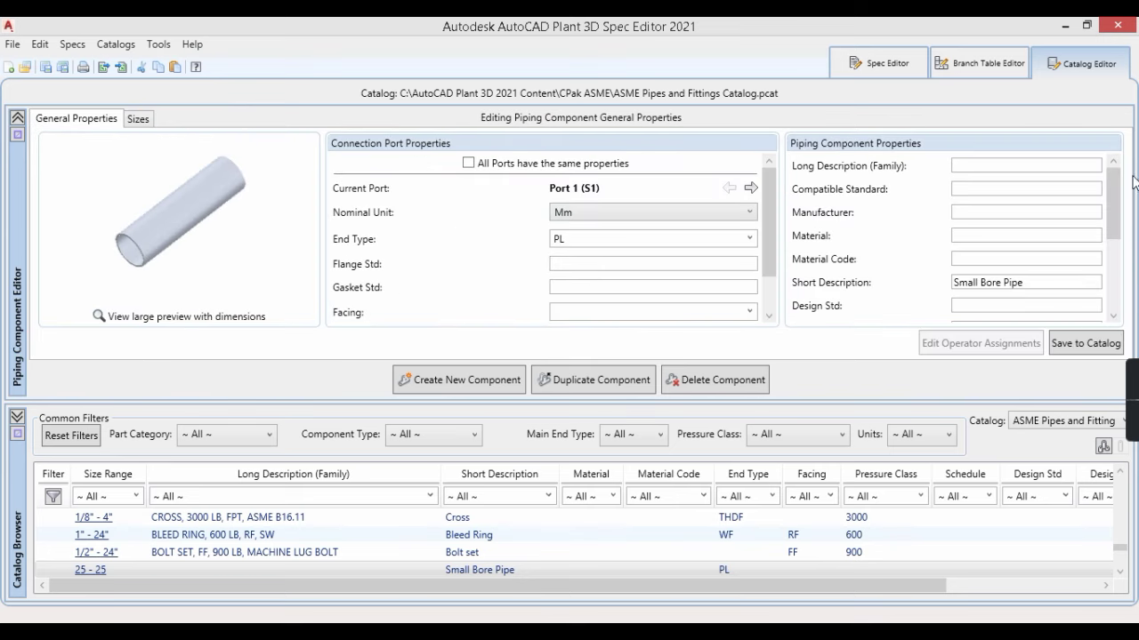
mouse_move(1113, 197)
left_mouse_down()
mouse_move(1113, 257)
mouse_move(1110, 194)
left_mouse_up()
left_click(967, 169)
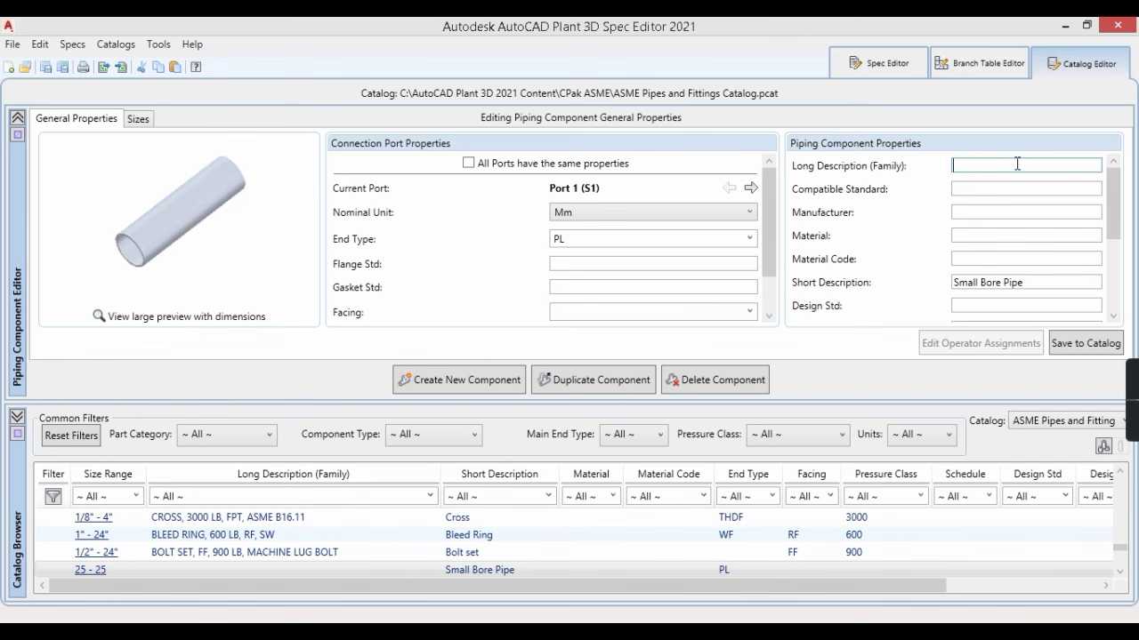
scroll(251, 556, "down", 5)
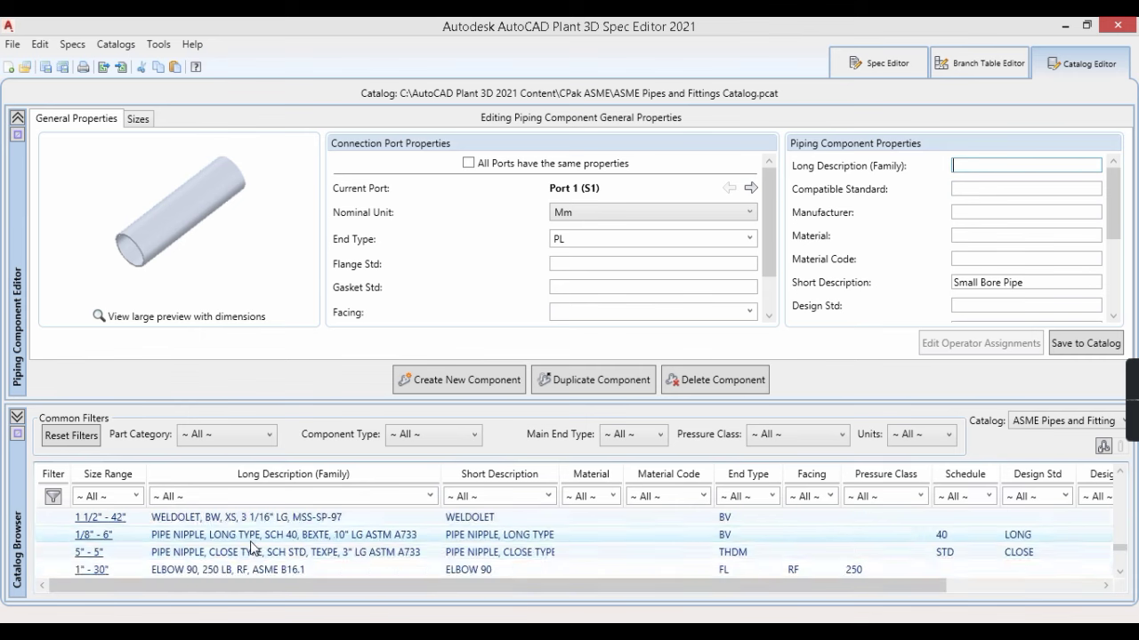
scroll(251, 544, "down", 5)
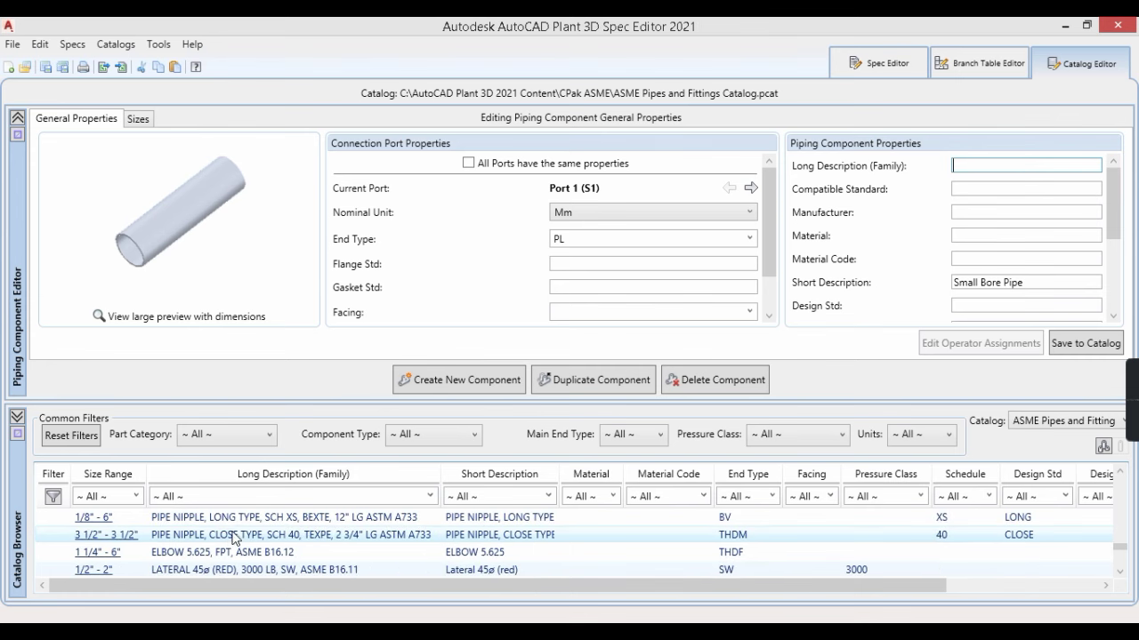
scroll(311, 544, "down", 2)
scroll(192, 534, "down", 1)
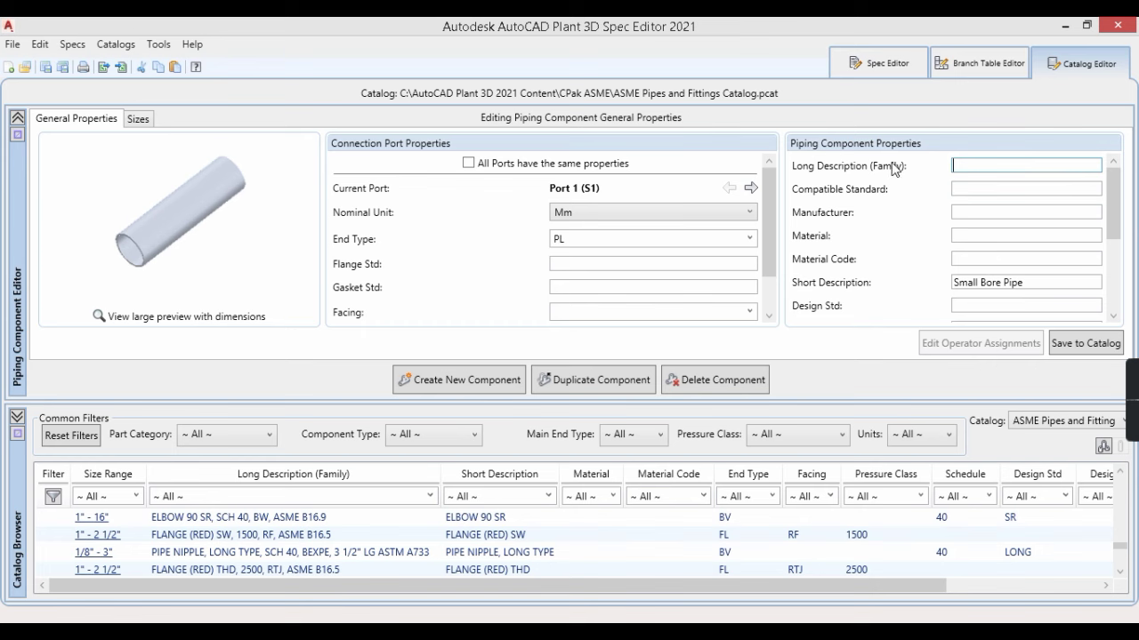
left_click(985, 193)
left_click(989, 237)
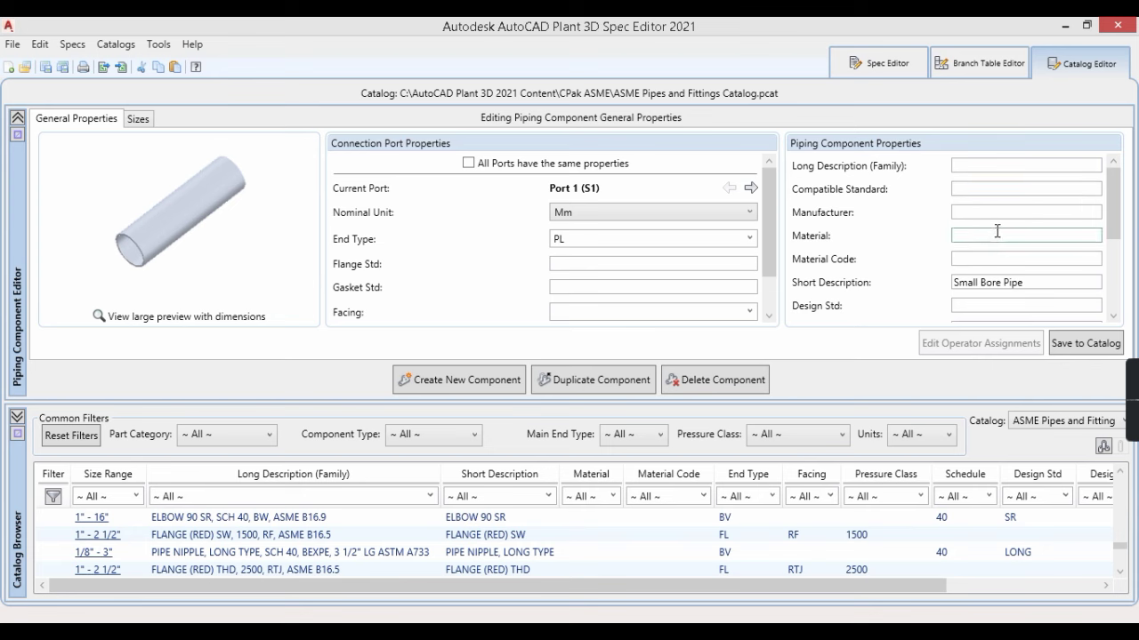
left_click(998, 262)
left_click(978, 235)
left_click(970, 258)
scroll(1036, 283, "down", 1)
left_click(991, 266)
left_click(976, 289)
scroll(1014, 283, "down", 1)
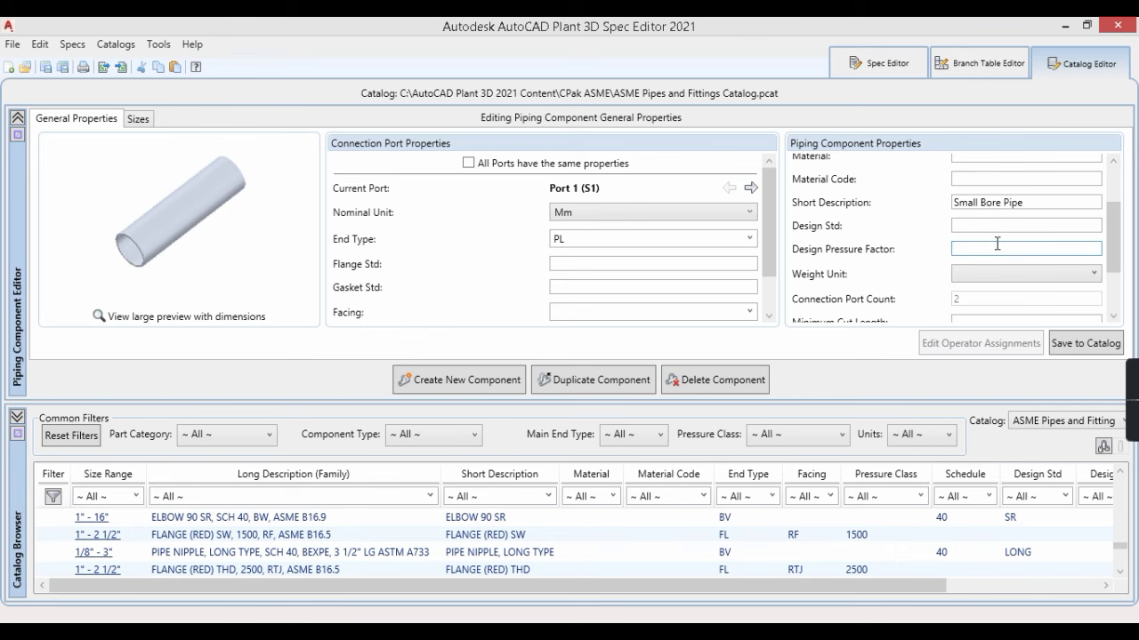
Set the component's weight unit to LB
scroll(999, 245, "down", 1)
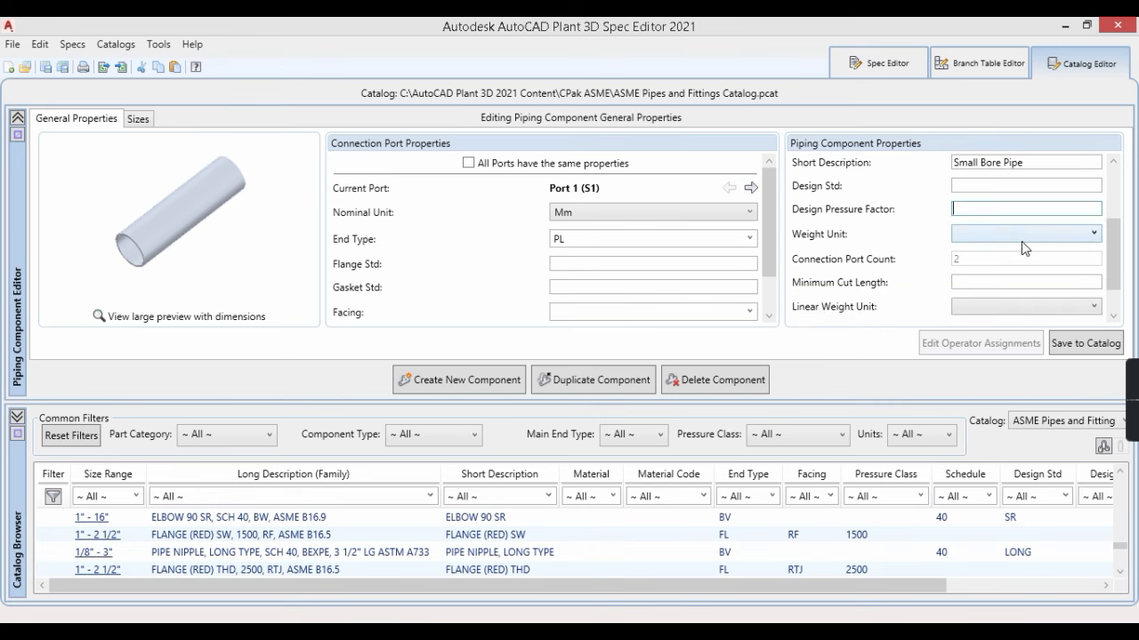
left_click(1024, 235)
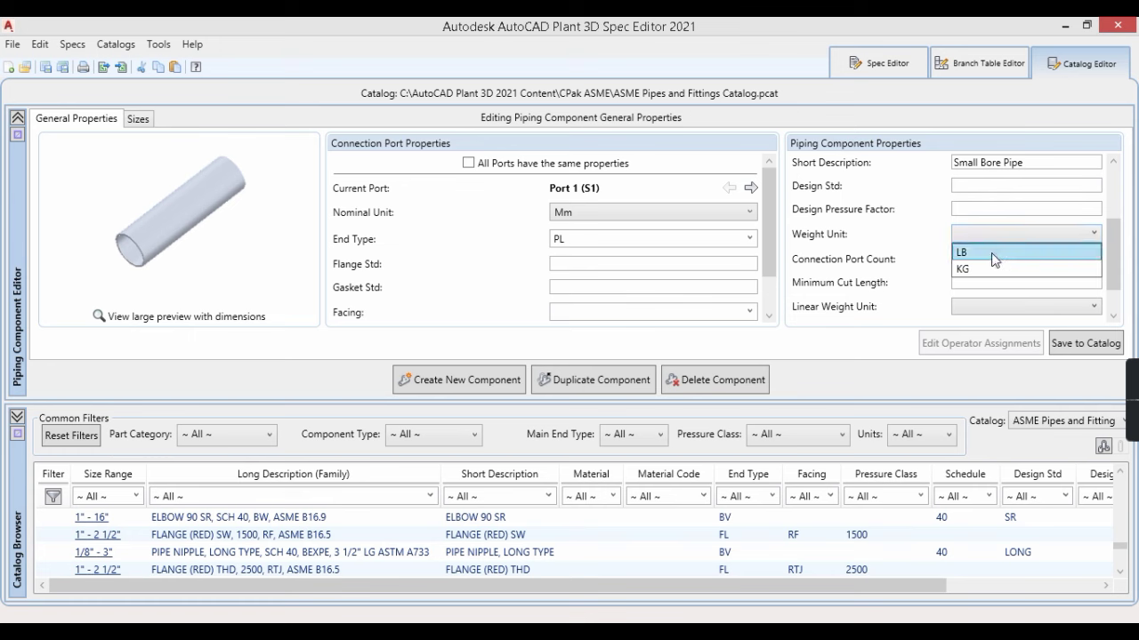
left_click(990, 252)
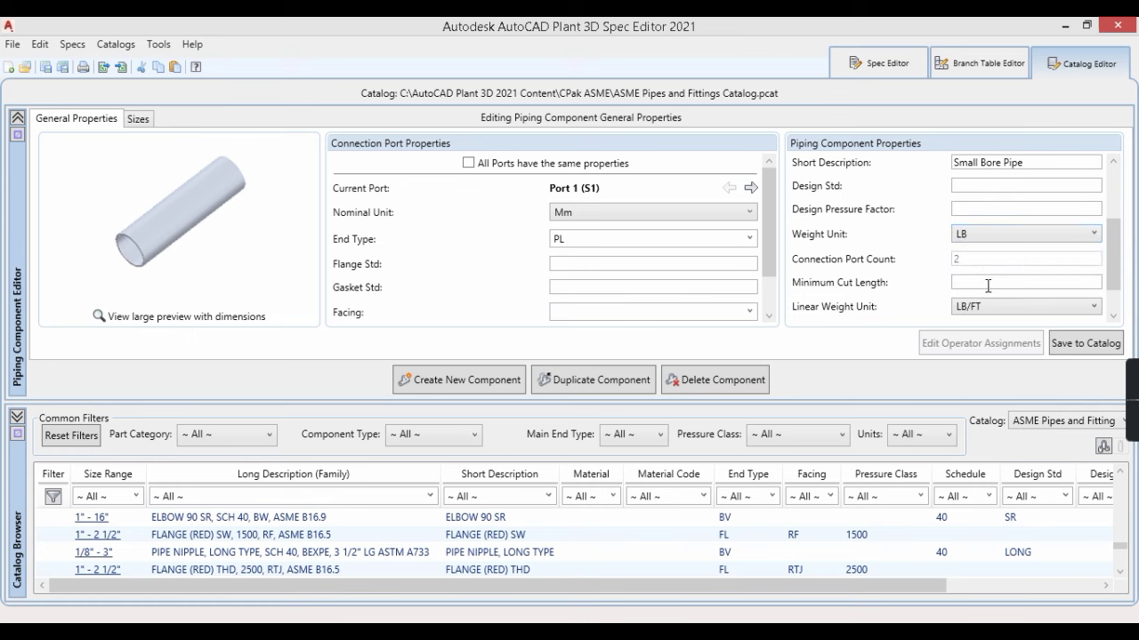
scroll(983, 278, "down", 1)
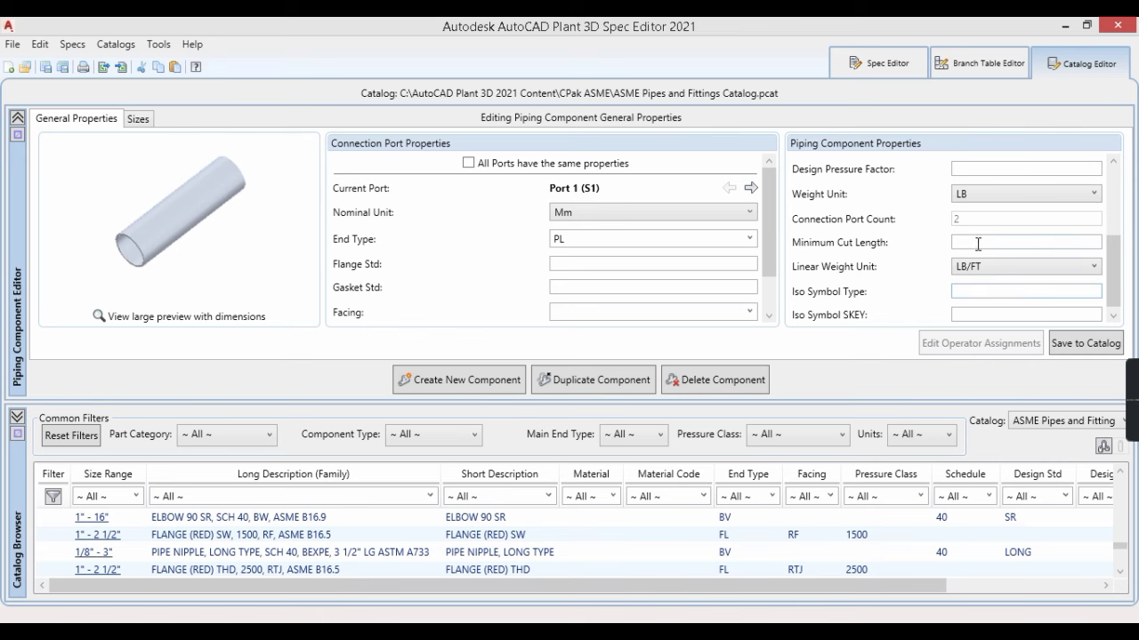
Enter a minimum cut length of 25 and review the Iso Symbol type and SKEY fields
left_click(978, 243)
left_click(977, 314)
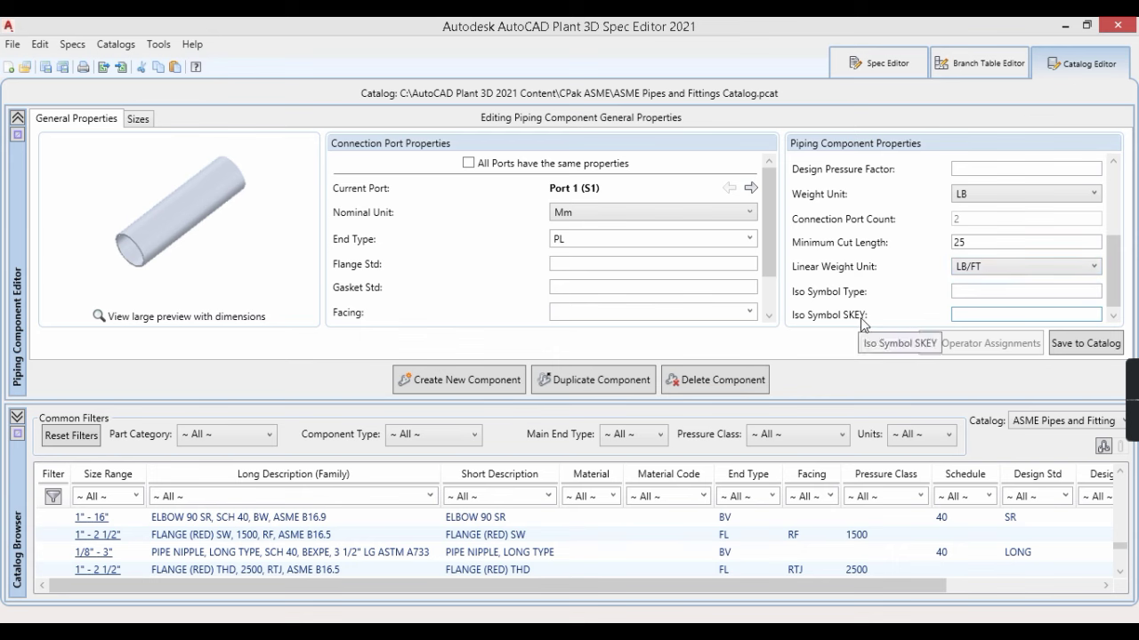
left_click(975, 293)
left_click(978, 316)
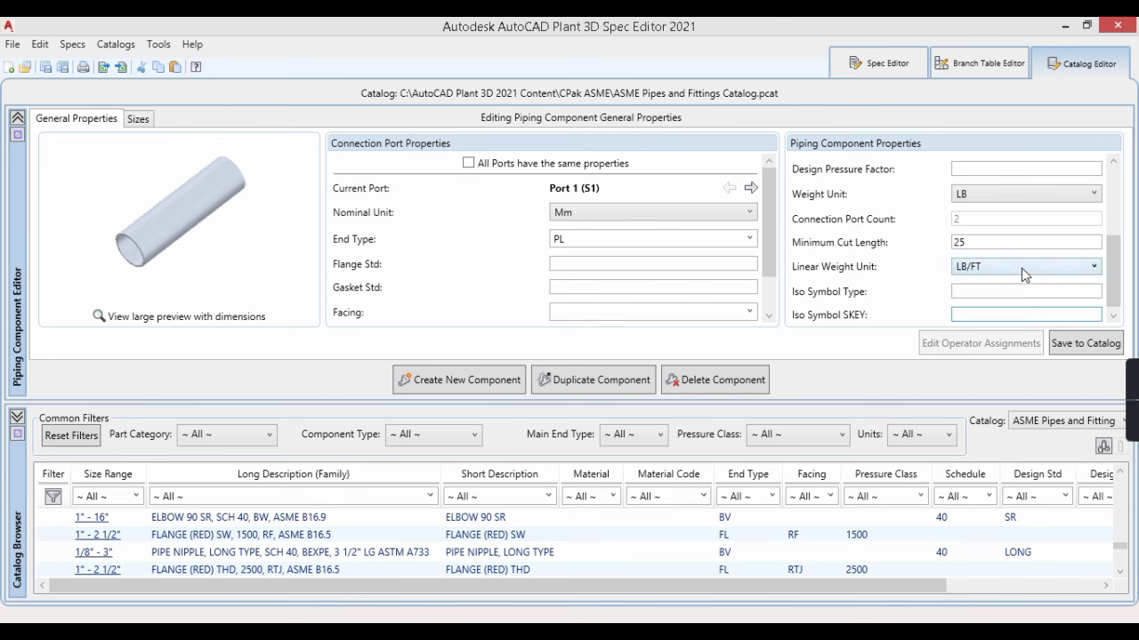
scroll(1021, 267, "up", 5)
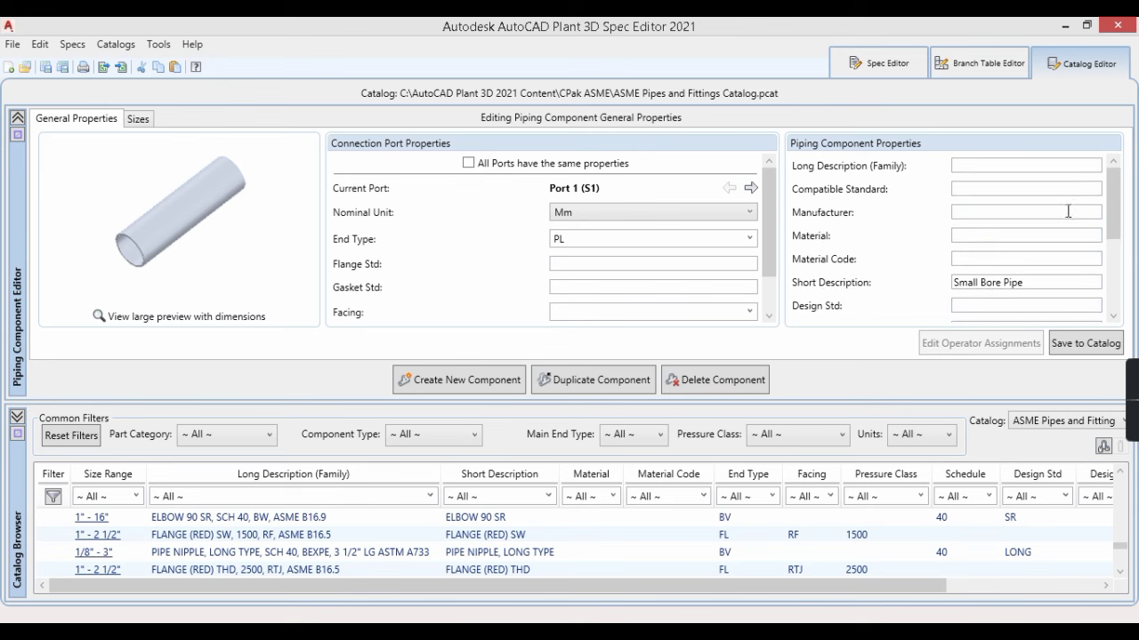
Compare the two ports, then give all ports the same properties
scroll(766, 204, "down", 1)
scroll(768, 213, "up", 1)
left_click(751, 188)
left_click(730, 188)
left_click(469, 163)
Keep nominal unit Mm and end type PL for the shared ports
left_click(639, 214)
left_click(562, 230)
double_click(753, 237)
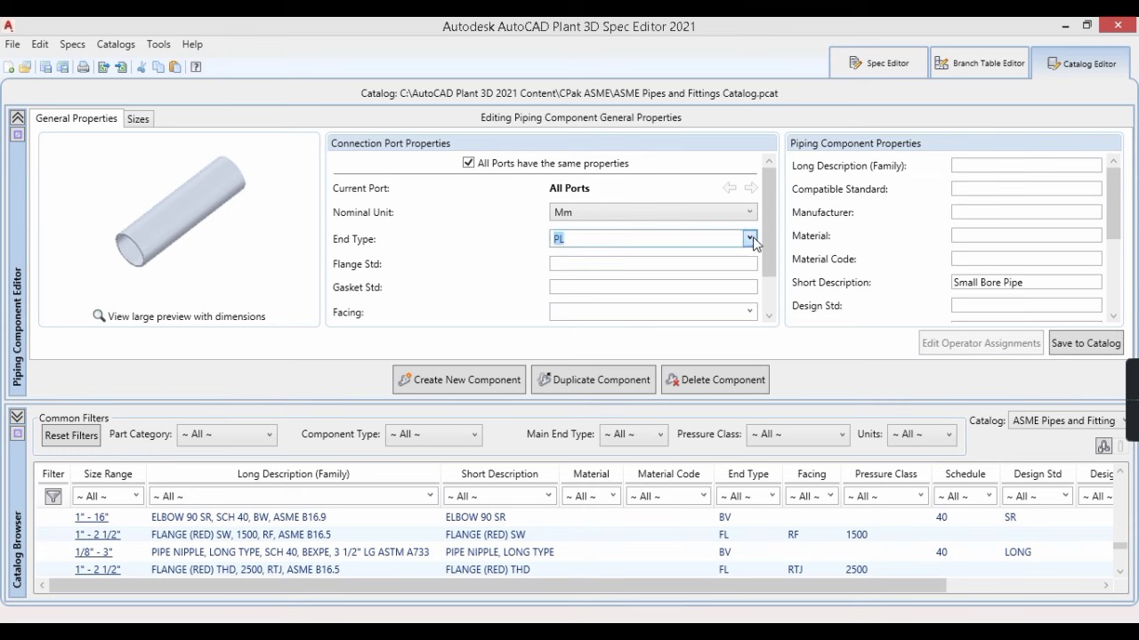
left_click(750, 238)
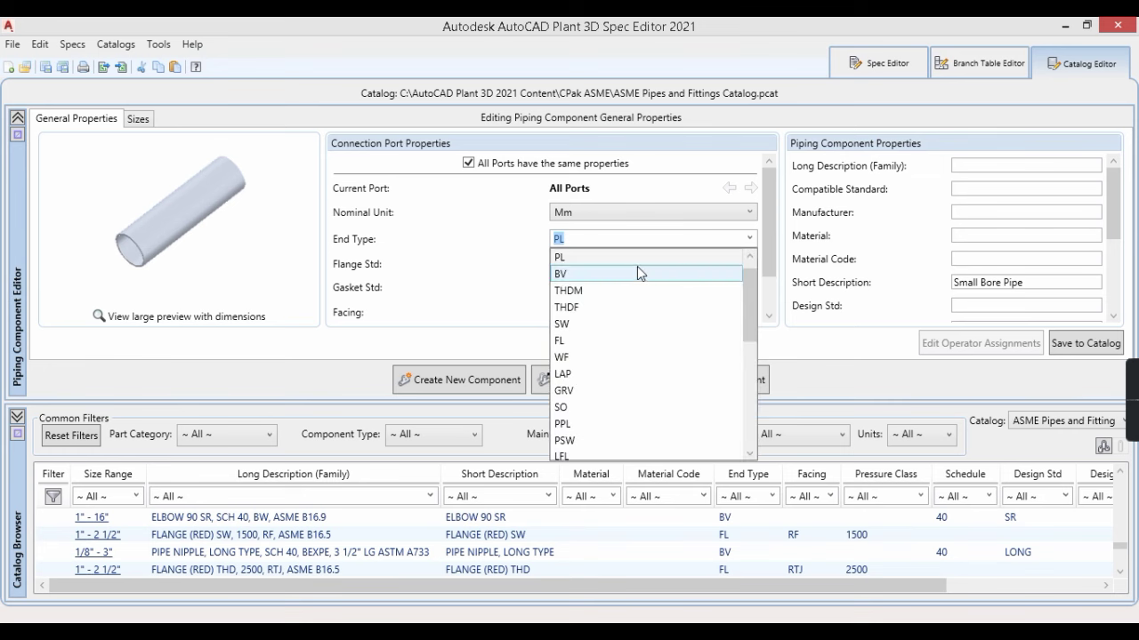
mouse_move(749, 289)
left_mouse_down()
mouse_move(749, 429)
mouse_move(746, 272)
left_mouse_up()
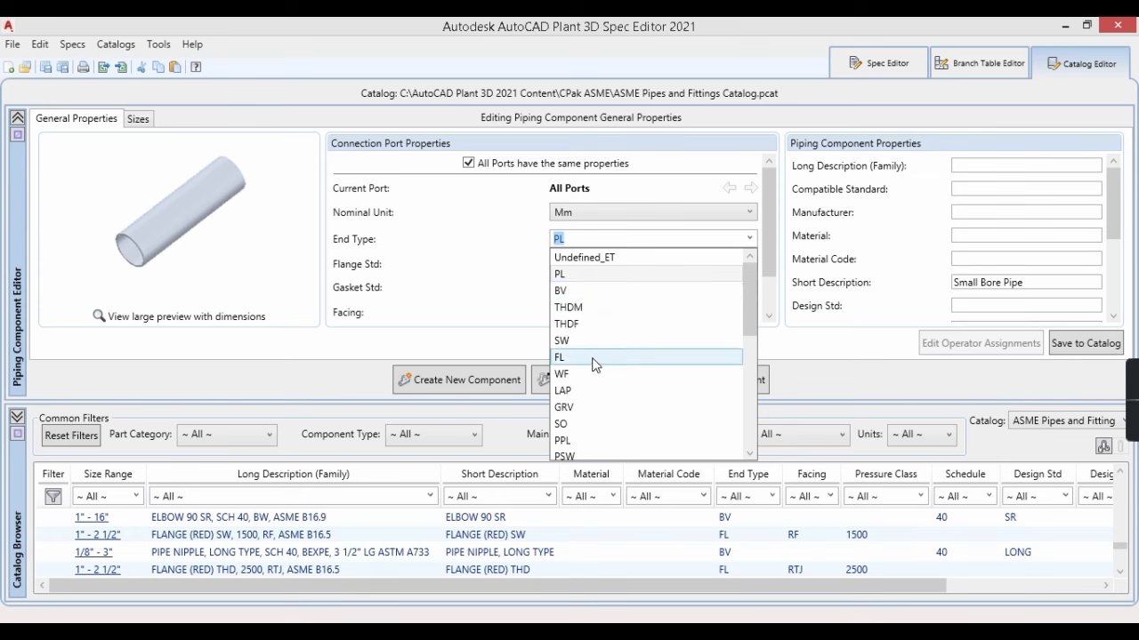
scroll(643, 401, "down", 3)
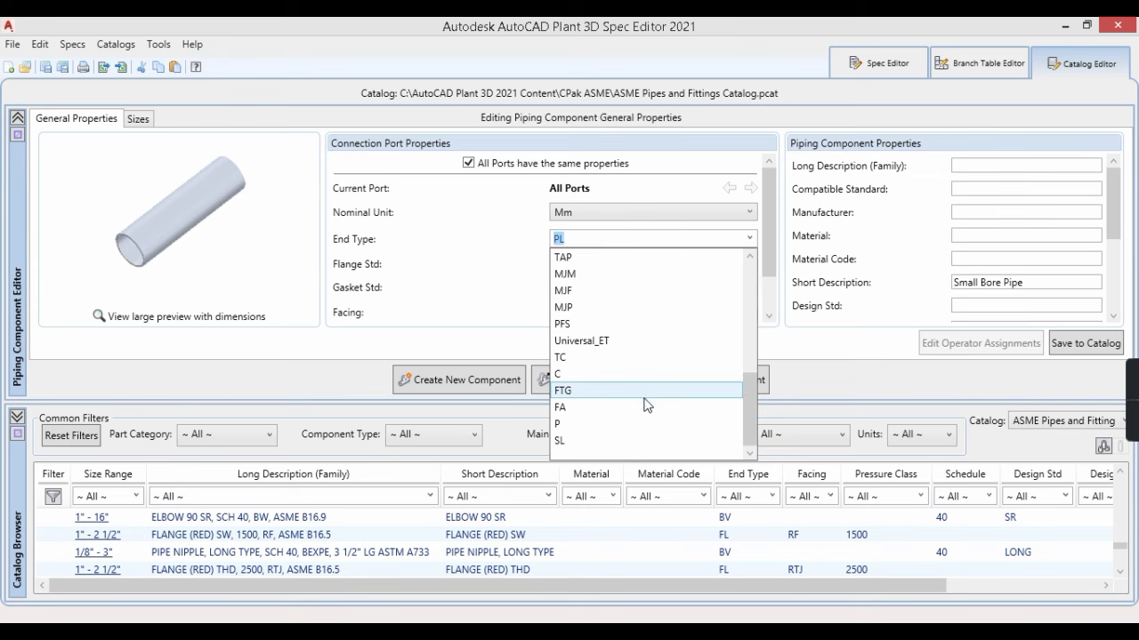
left_click(487, 256)
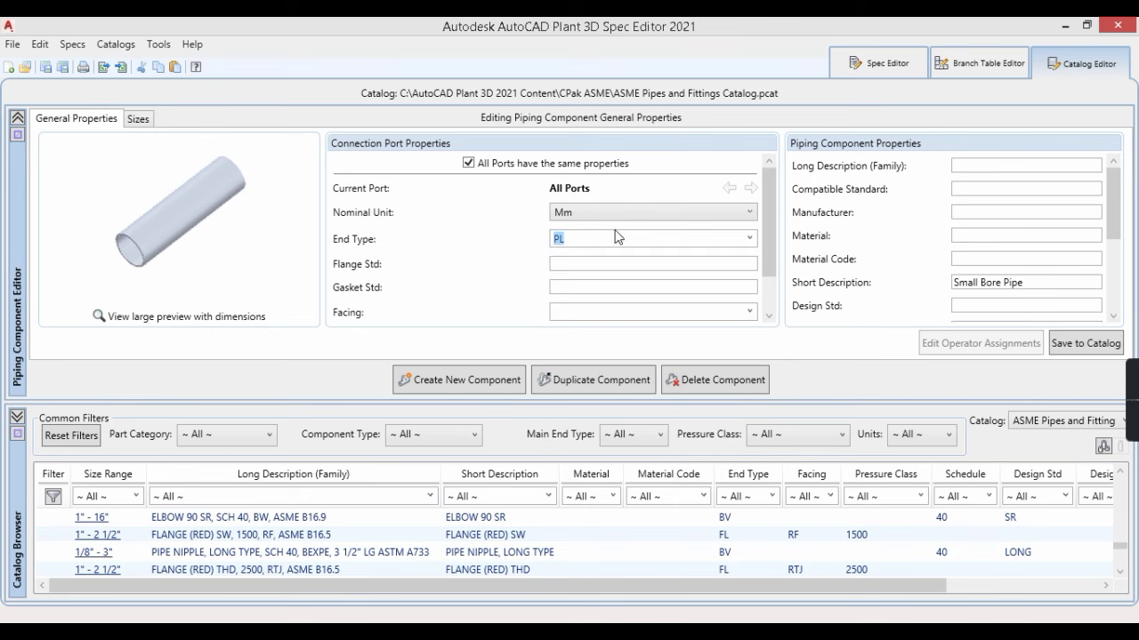
Look over the flange standard and facing options (FF, RF, RTJ) without changing them
left_click(594, 265)
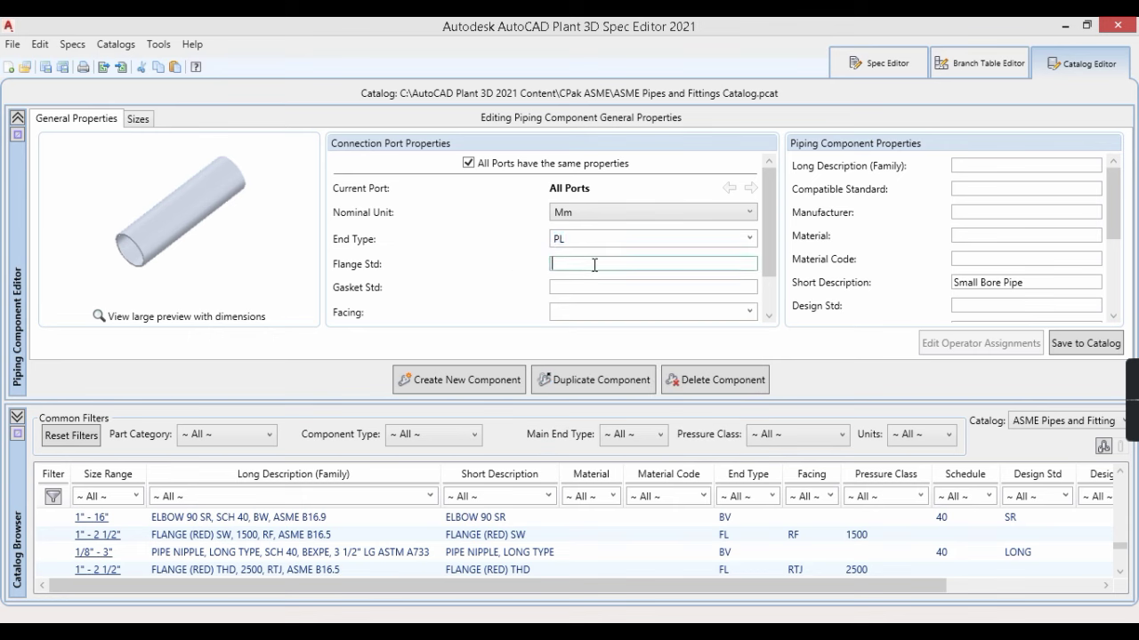
scroll(633, 292, "down", 1)
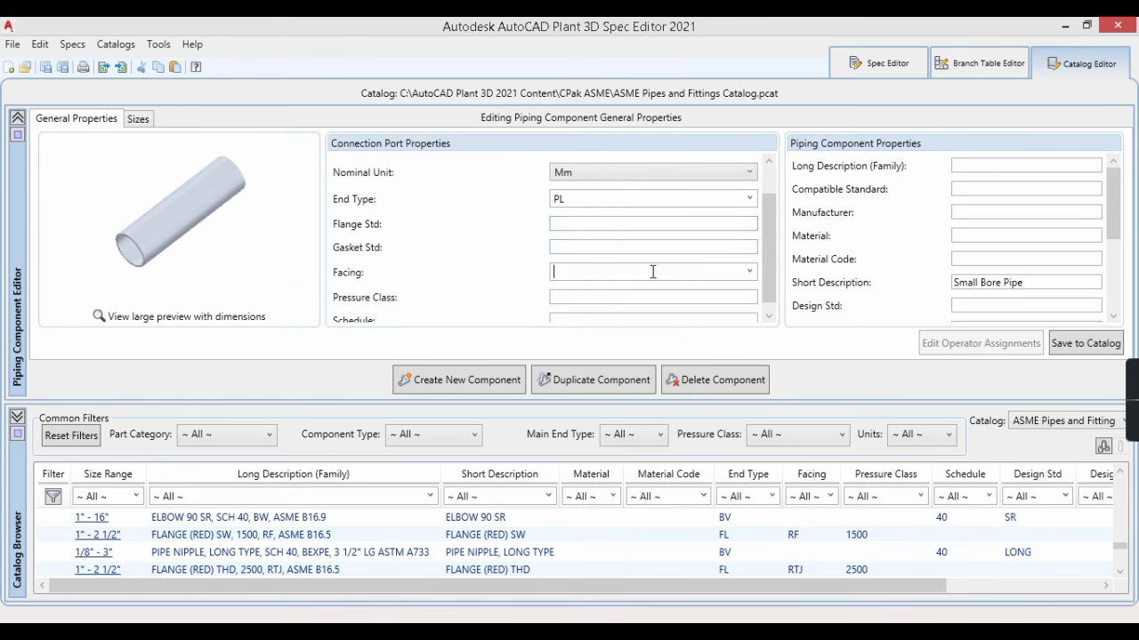
left_click(745, 275)
left_click(753, 272)
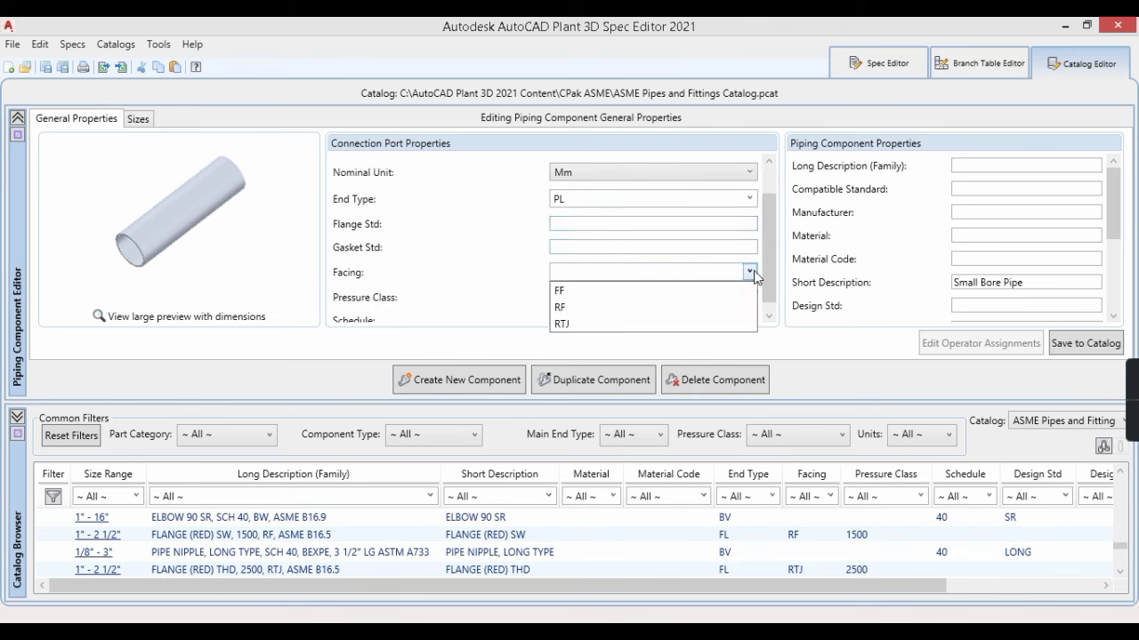
left_click(491, 253)
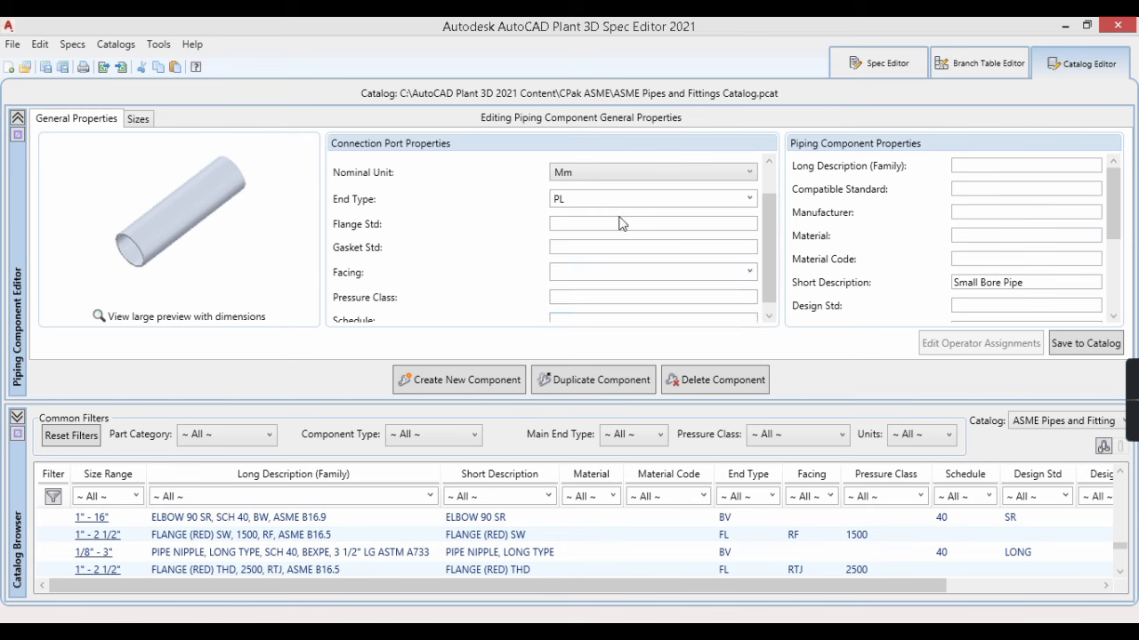
scroll(669, 267, "down", 1)
Enter schedule 40, accept overwriting the ports, and begin the family description 'pipe seamless'
left_click(587, 311)
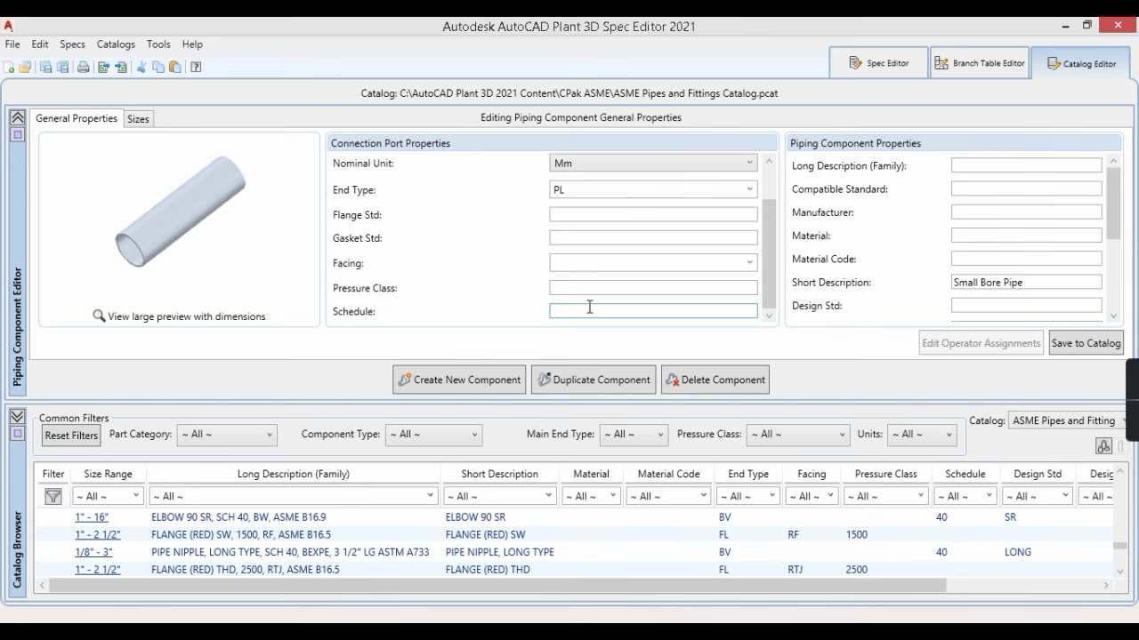
type("40")
left_click(989, 171)
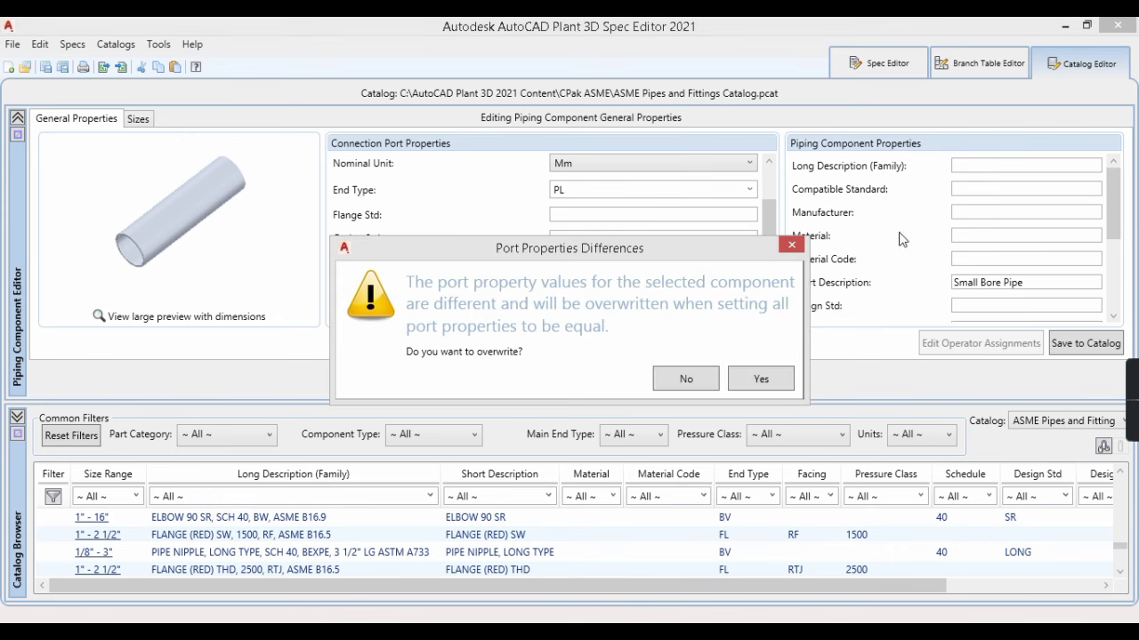
left_click(770, 378)
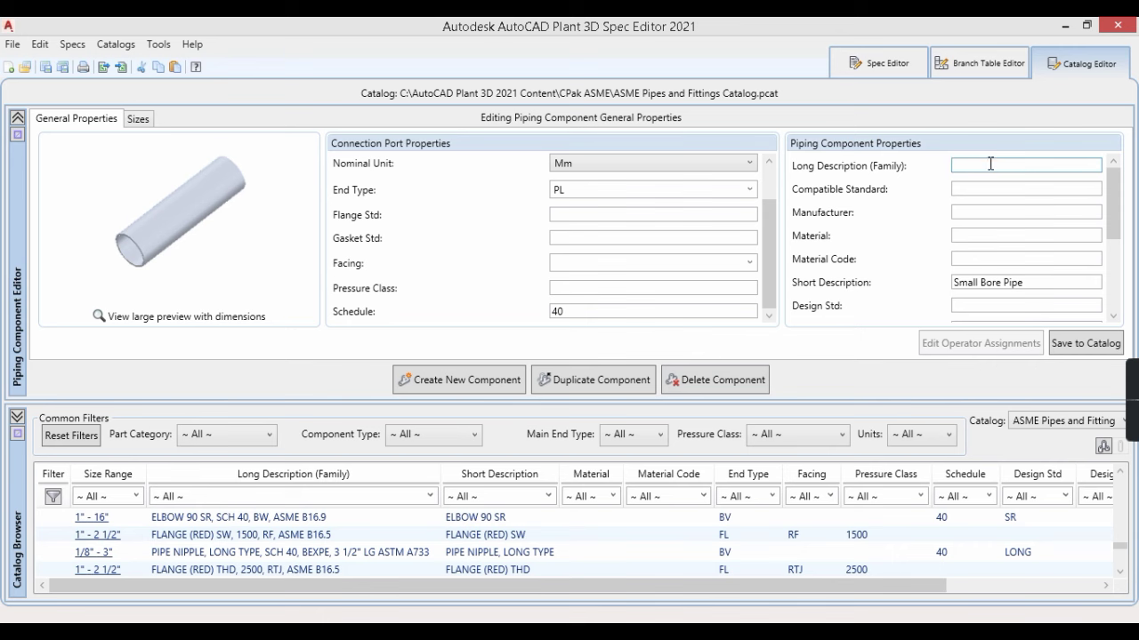
type("pipe seamless, sch 40, A106")
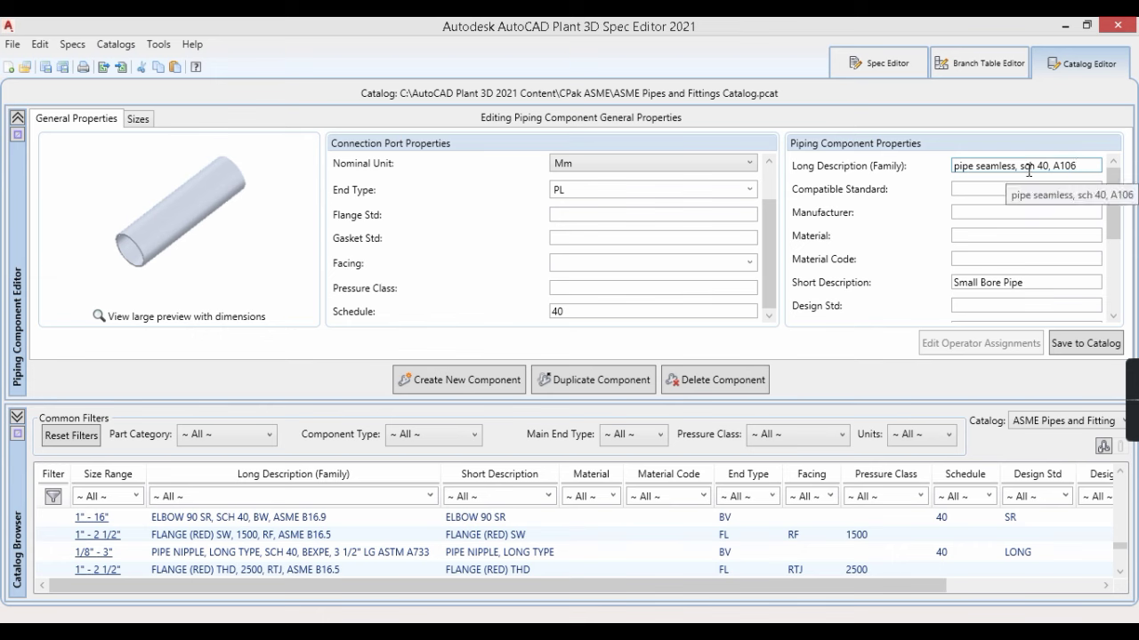
Complete the family description 'pipe seamless, sch 40, A106' and enter 'xx' as Compatible Standard
left_click(1000, 189)
type("xx")
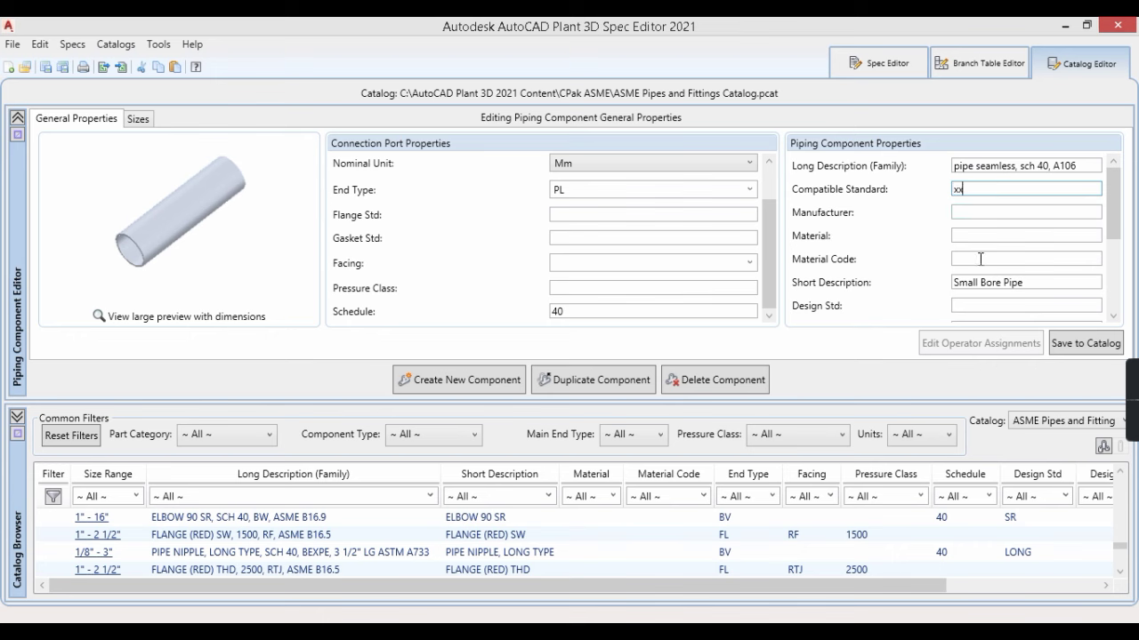
scroll(997, 262, "down", 3)
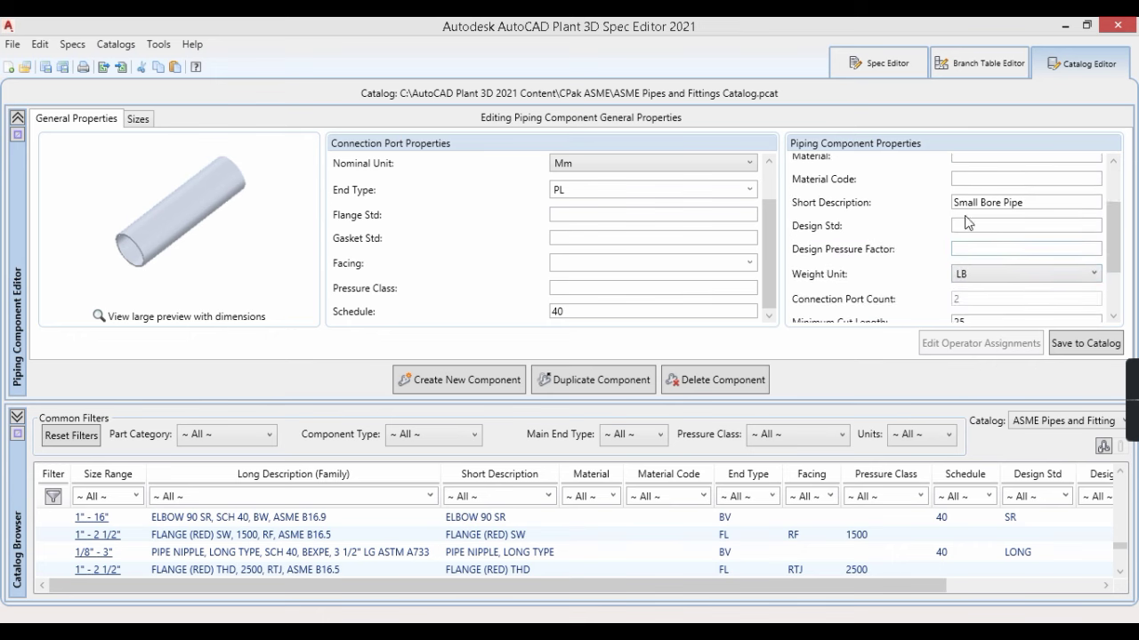
scroll(1004, 236, "up", 3)
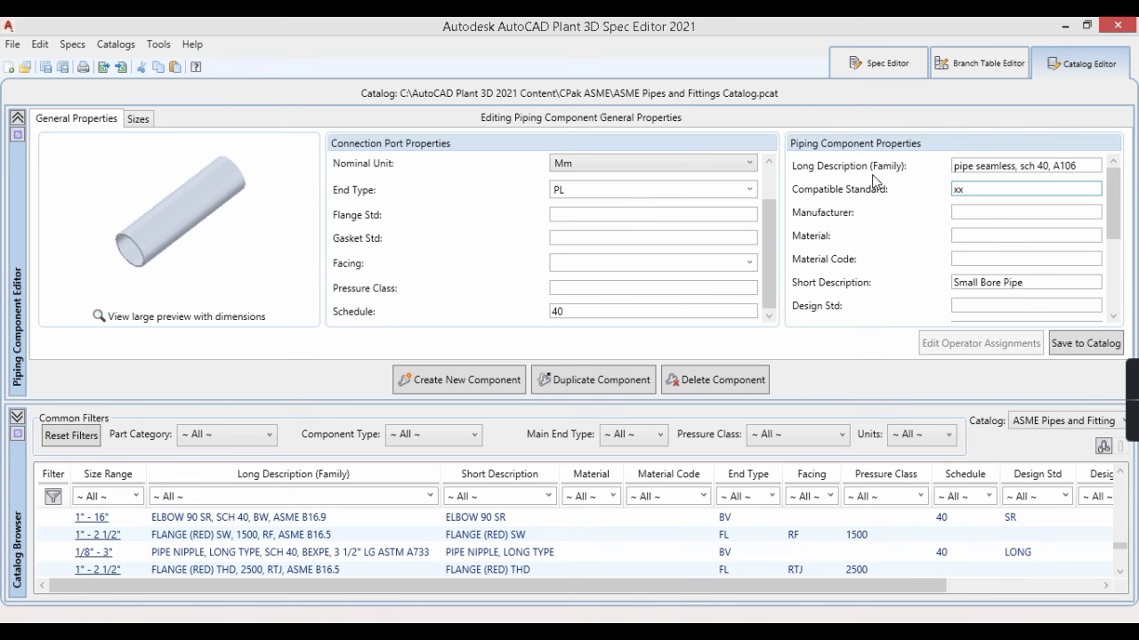
left_click(973, 167)
key("ctrl+a")
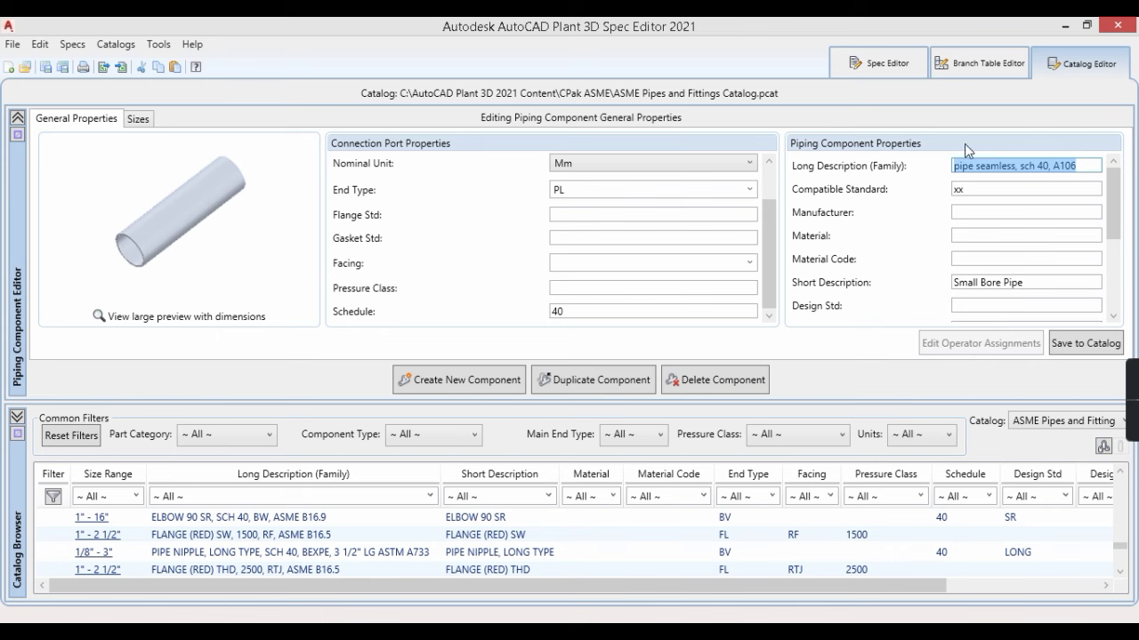
left_click(956, 209)
left_click(1078, 165)
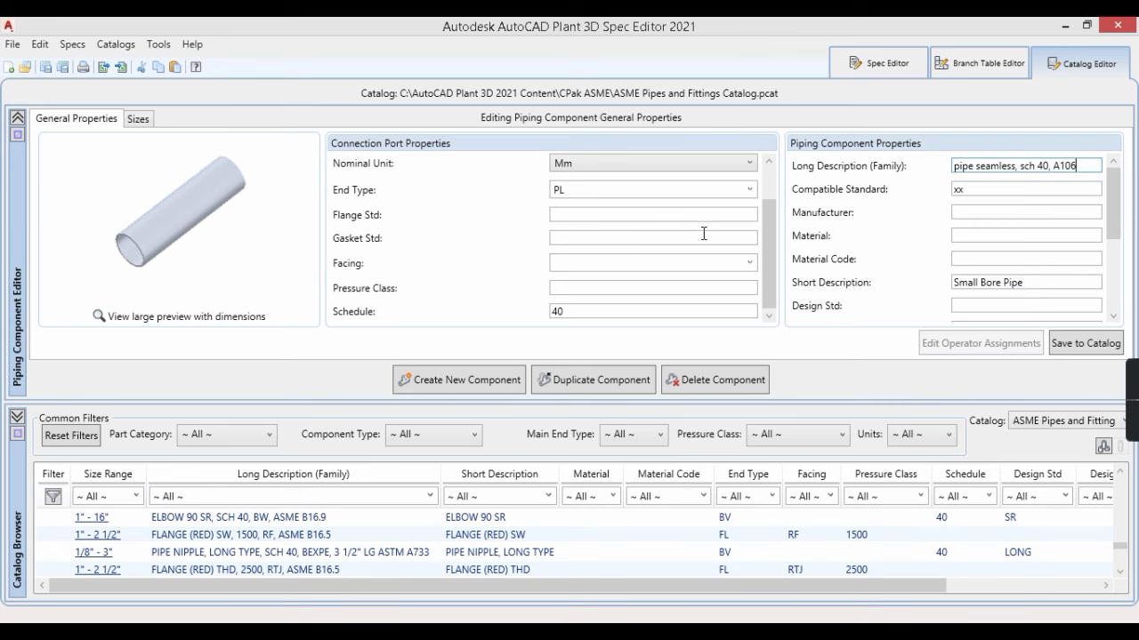
scroll(705, 231, "up", 2)
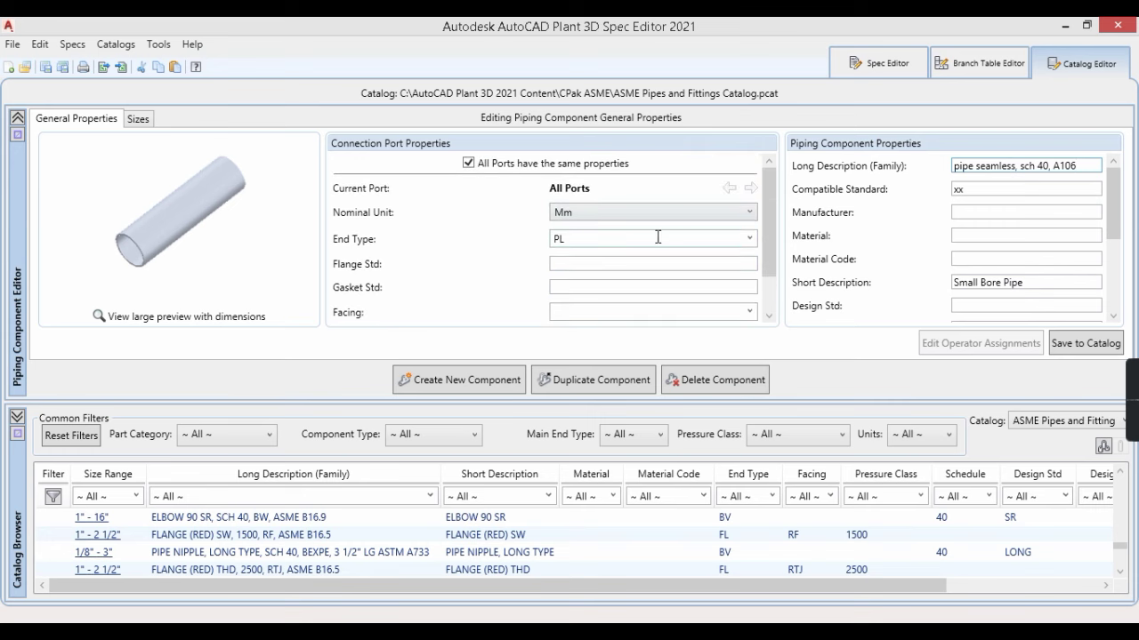
For size 25, share properties across all ports and set its size description to 1" small bore pipe
left_click(137, 120)
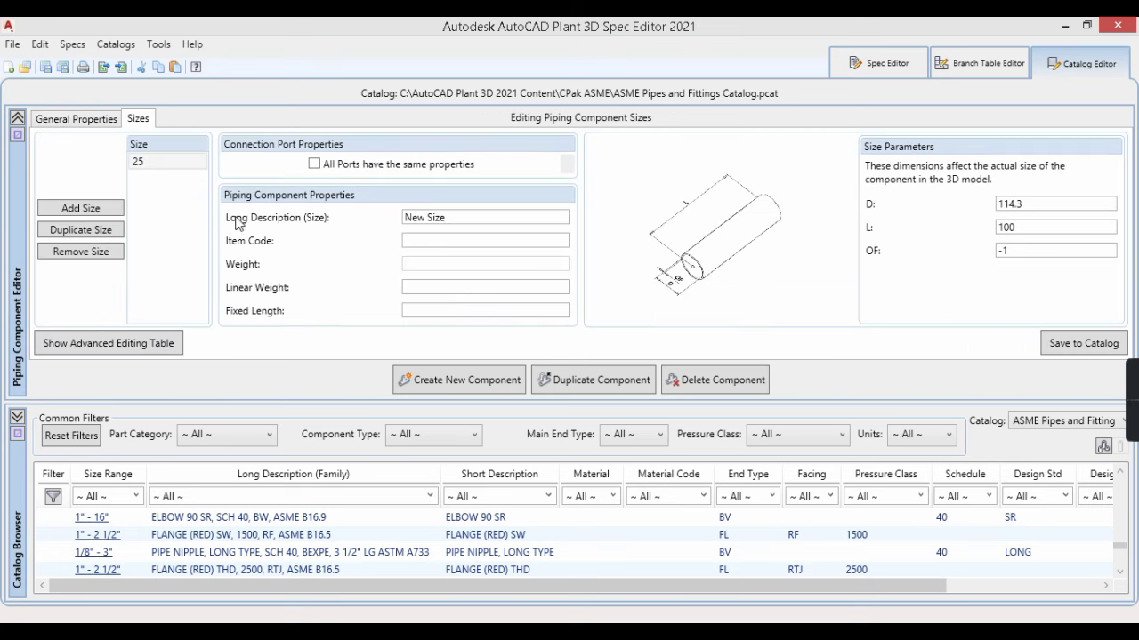
left_click(145, 162)
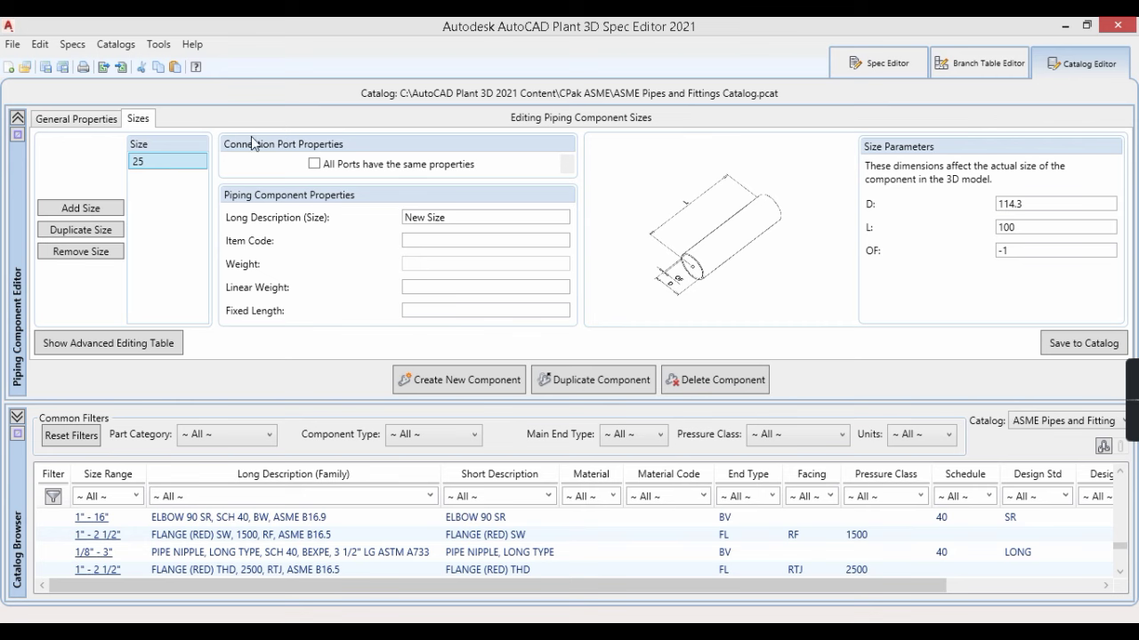
left_click(314, 163)
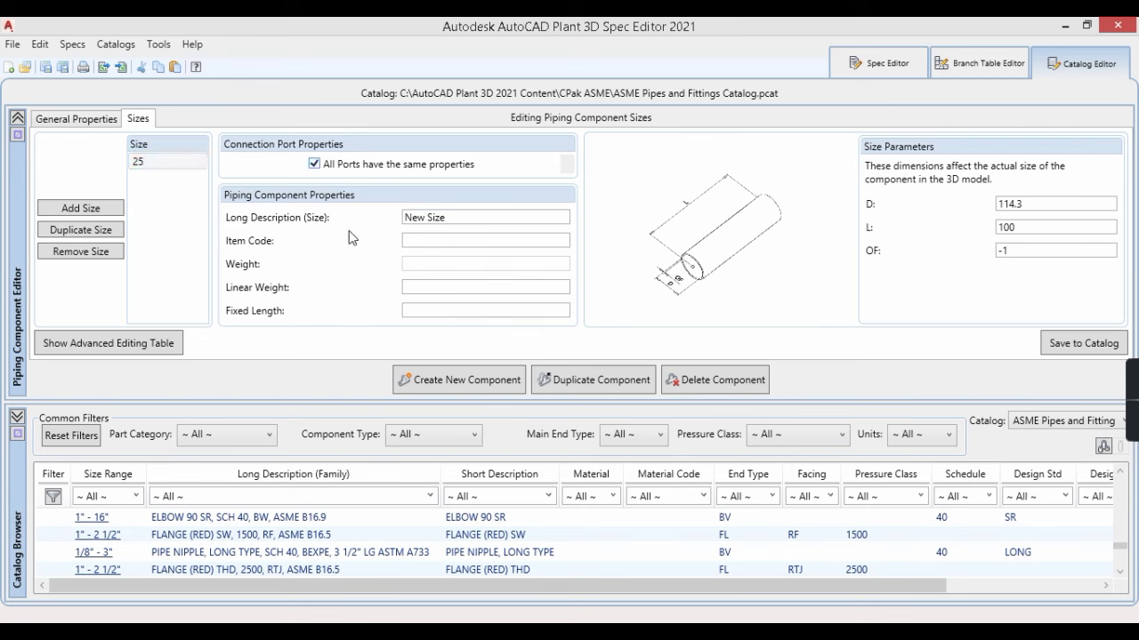
triple_click(435, 219)
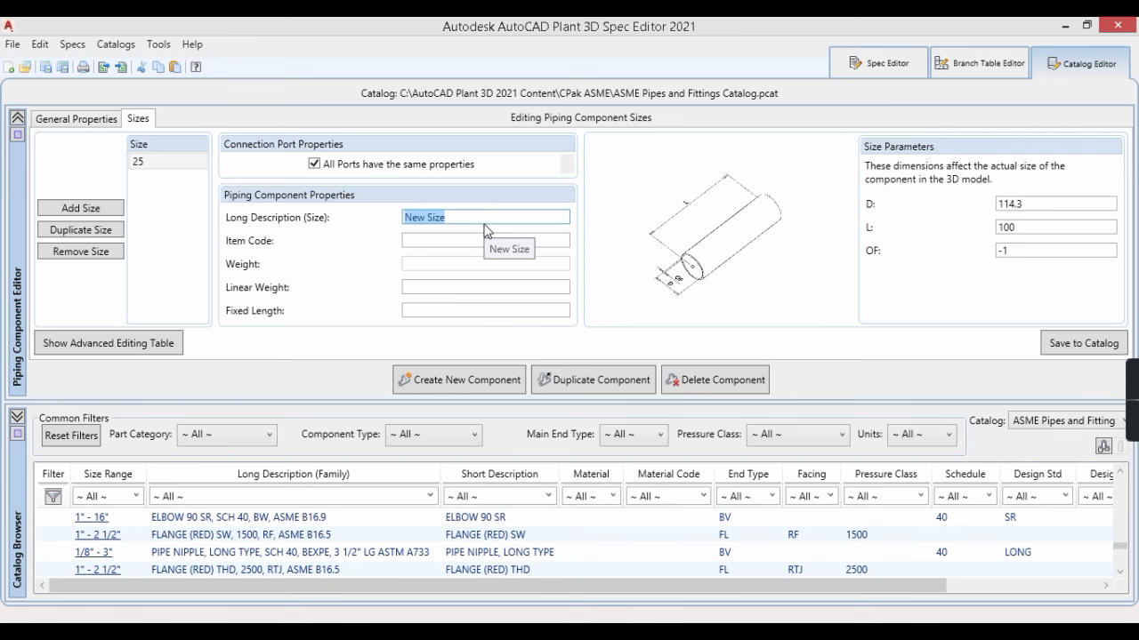
type("1\" small bor")
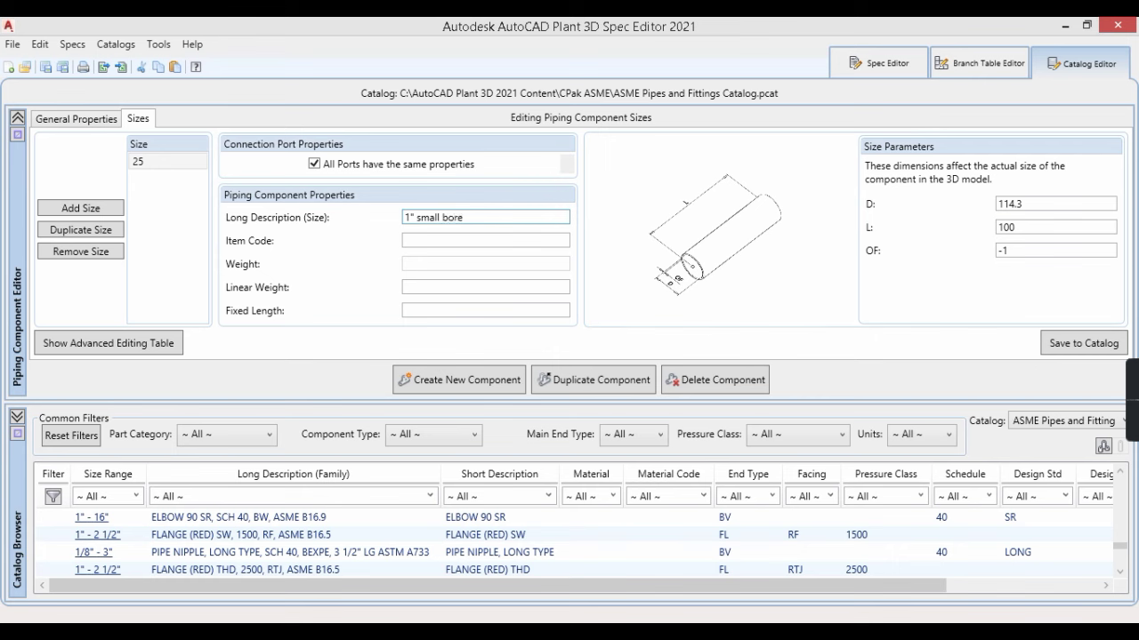
left_click(469, 241)
left_click(445, 287)
left_click(445, 286)
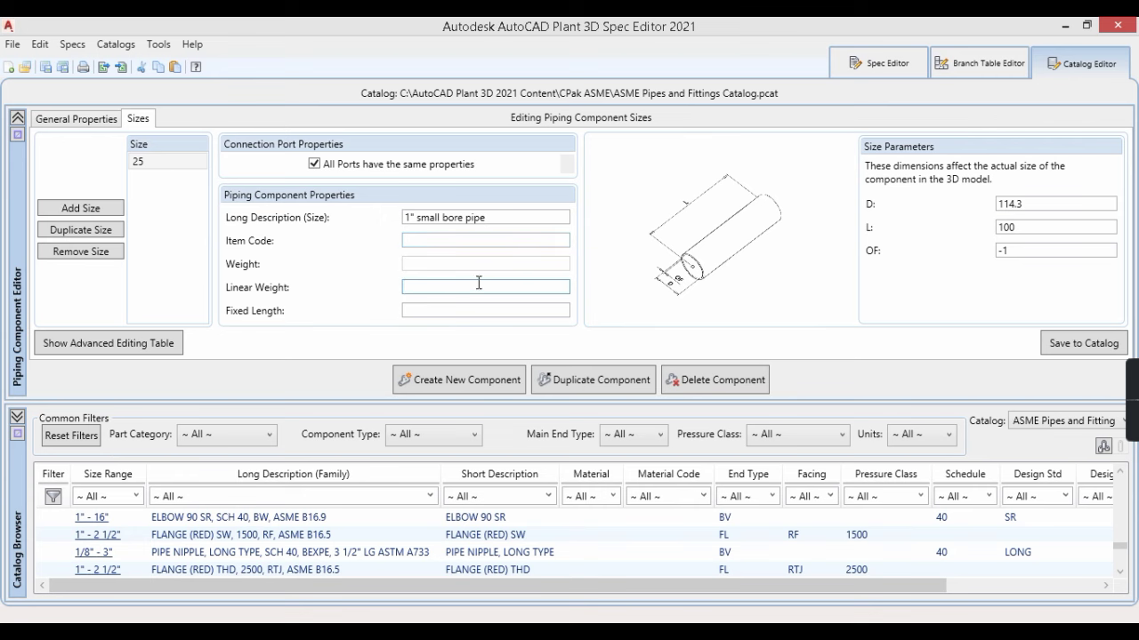
left_click(437, 309)
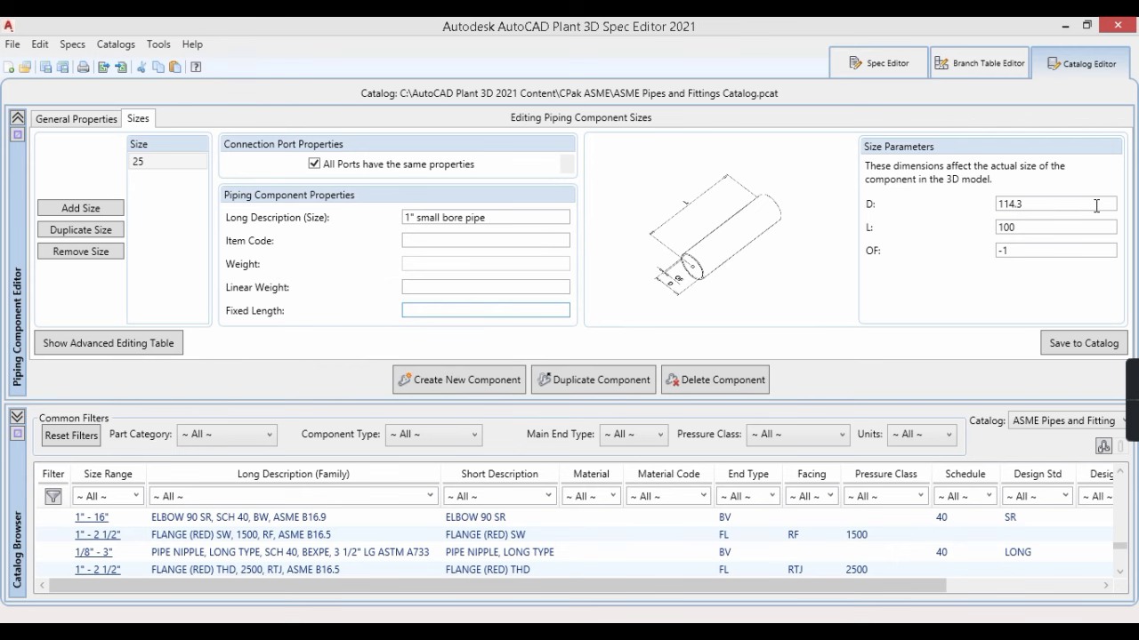
Set size 25's parameters to D 33.4, L -1 and OF 3.38
left_click(1035, 204)
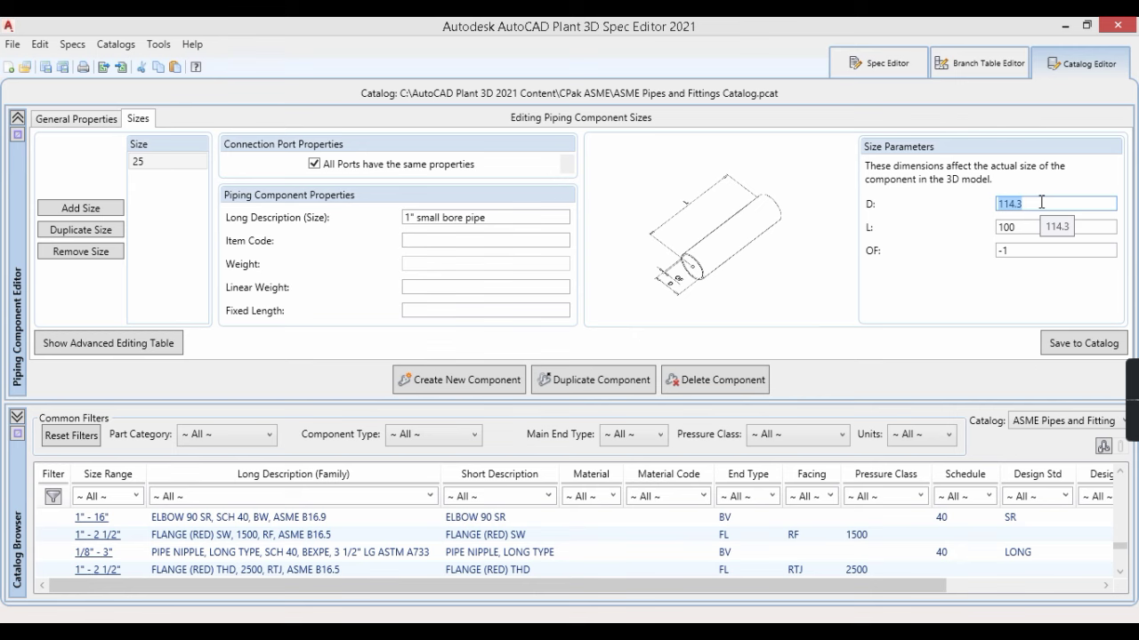
type("33.4")
left_click(1027, 226)
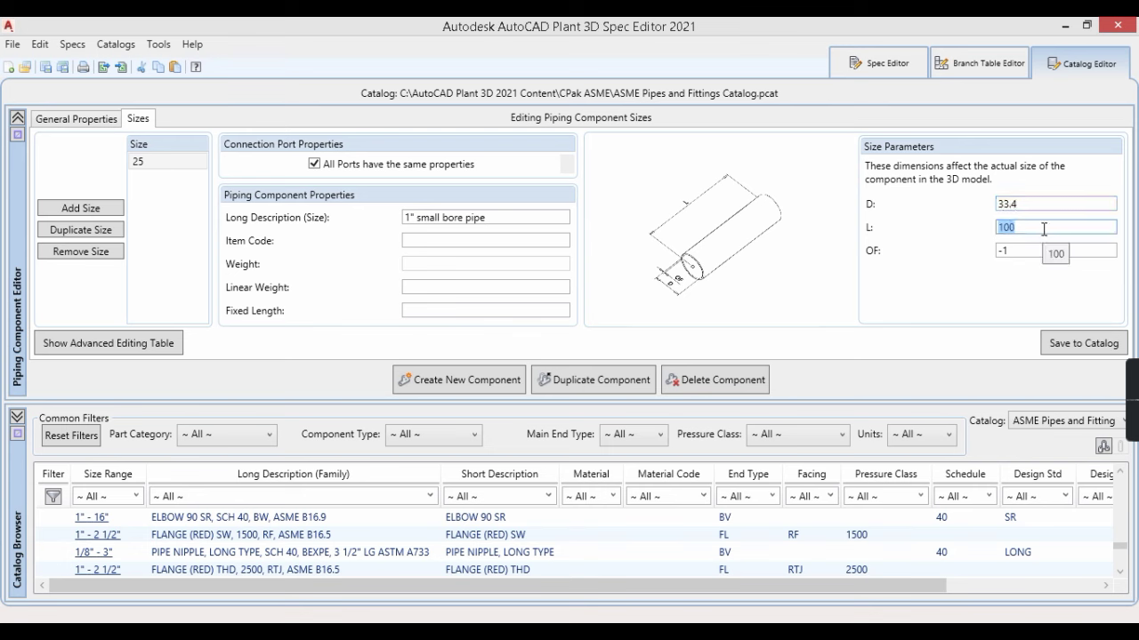
type("-1")
double_click(1020, 227)
left_click(1016, 253)
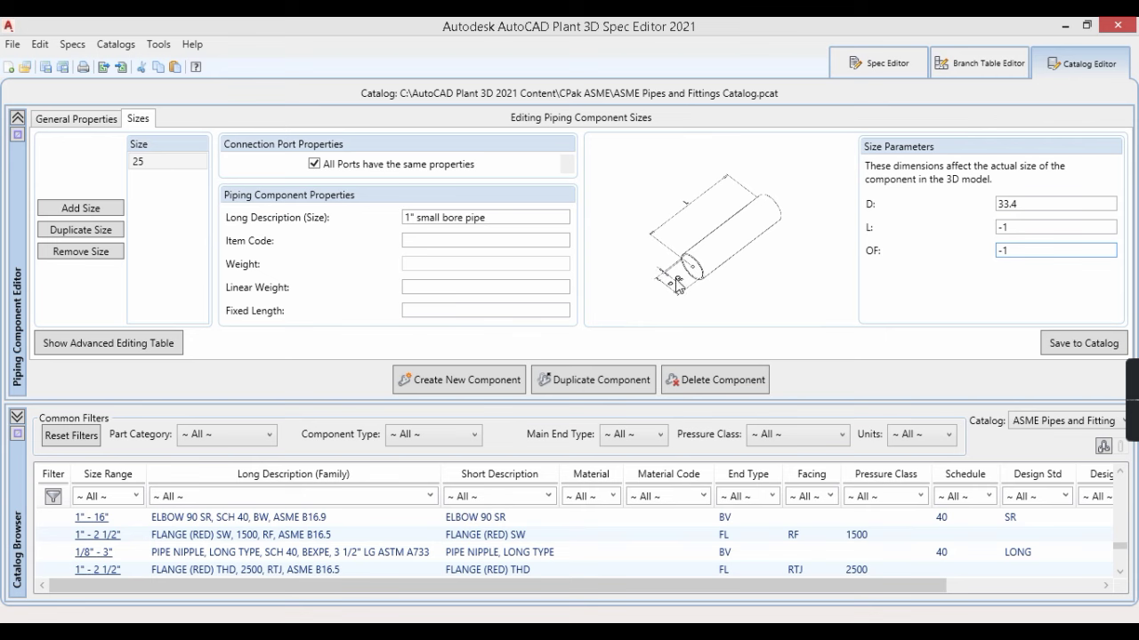
double_click(1023, 251)
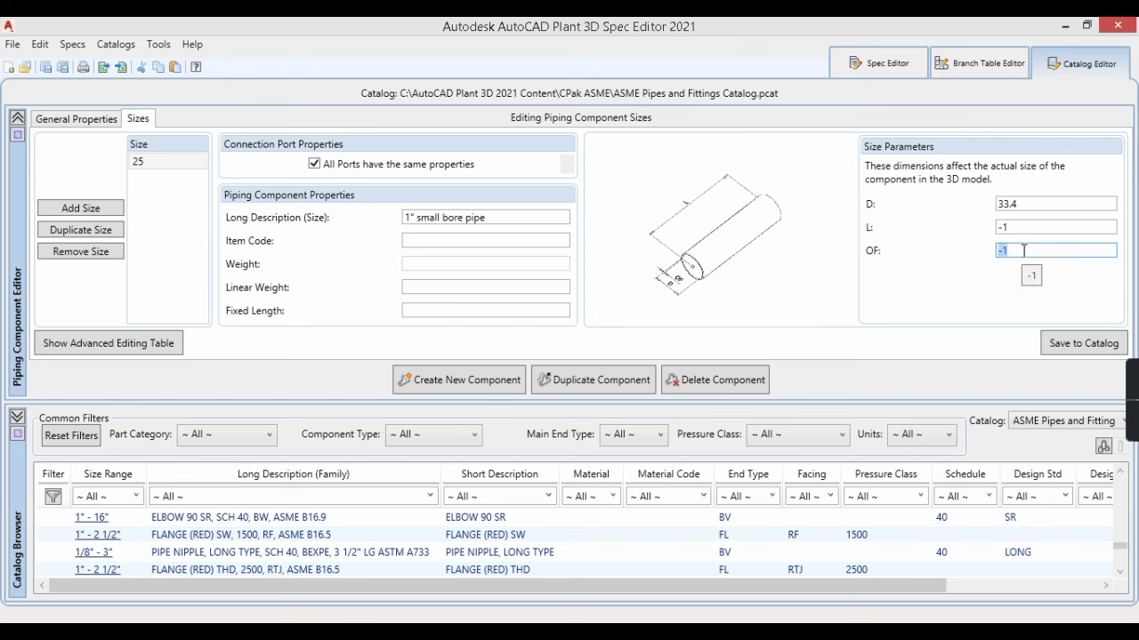
type("3.38")
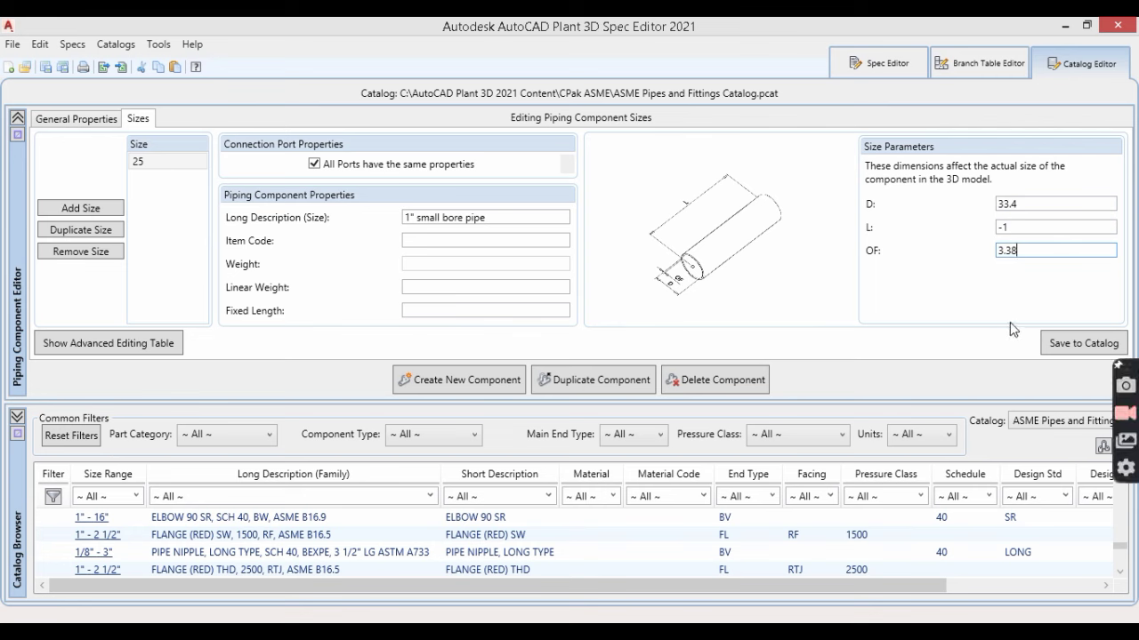
Enter 33.4 as size 25's Matching Pipe OD in the advanced editing table
left_click(1095, 343)
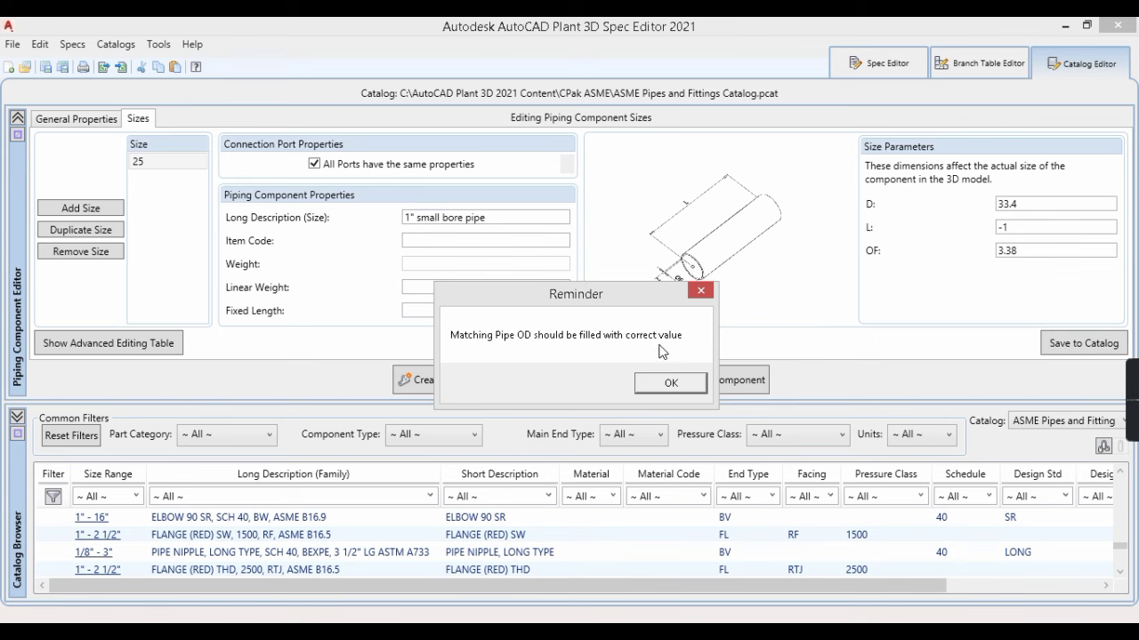
left_click(701, 291)
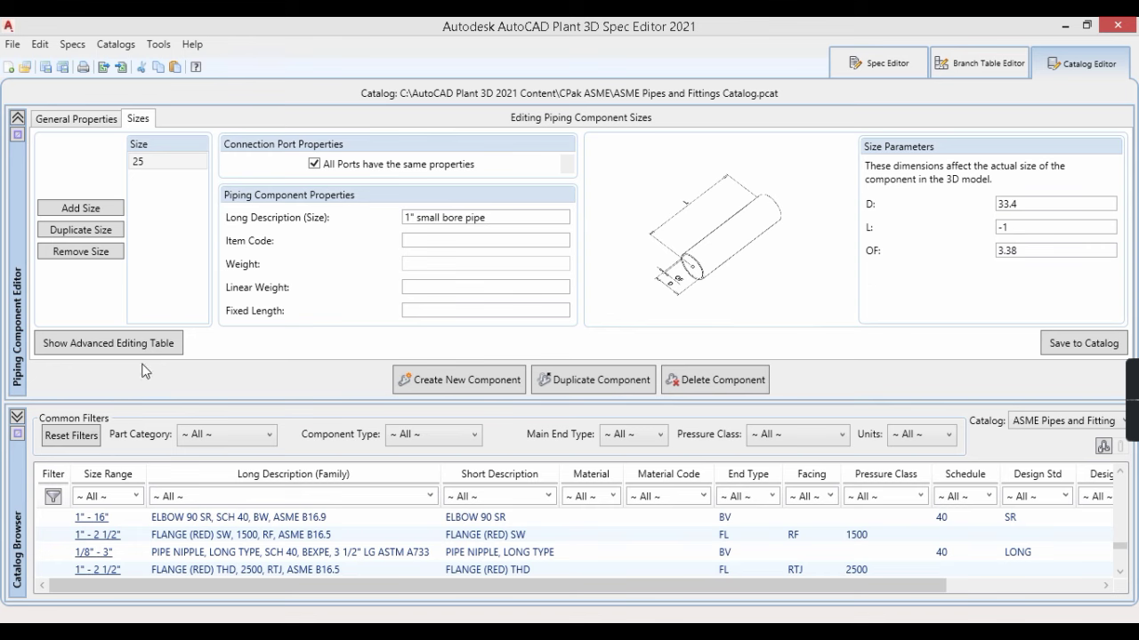
left_click(55, 345)
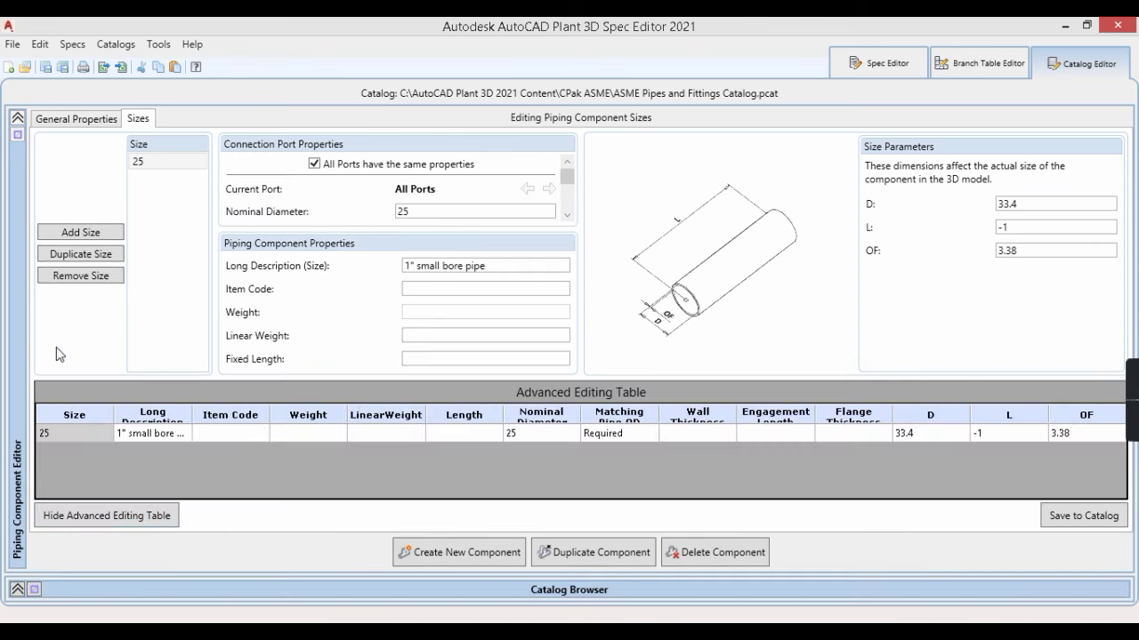
double_click(649, 425)
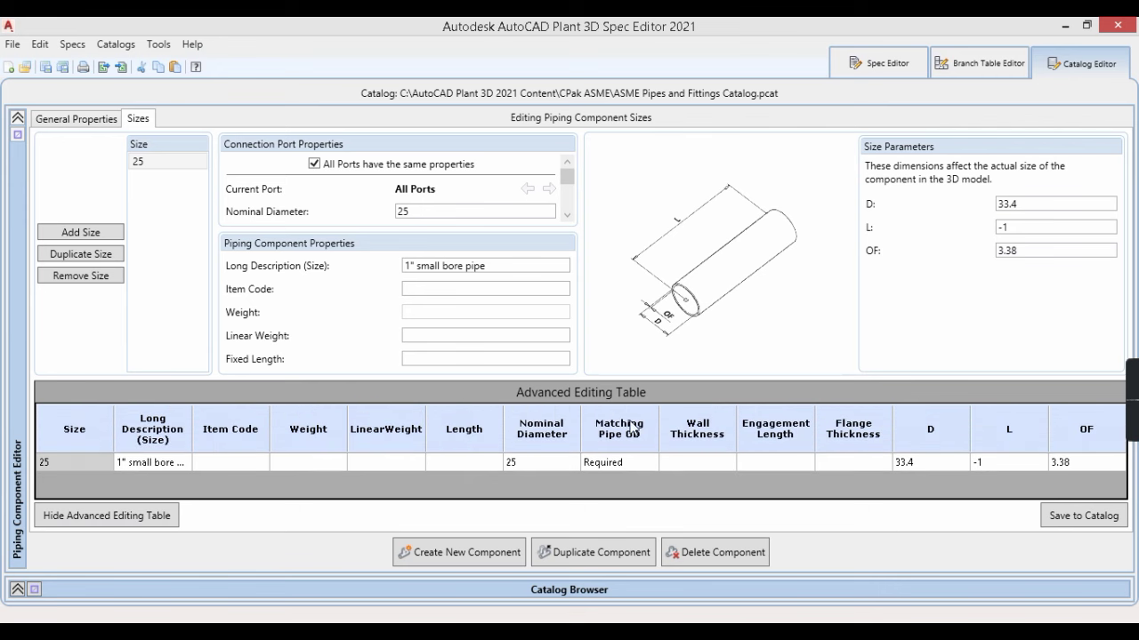
left_click(631, 463)
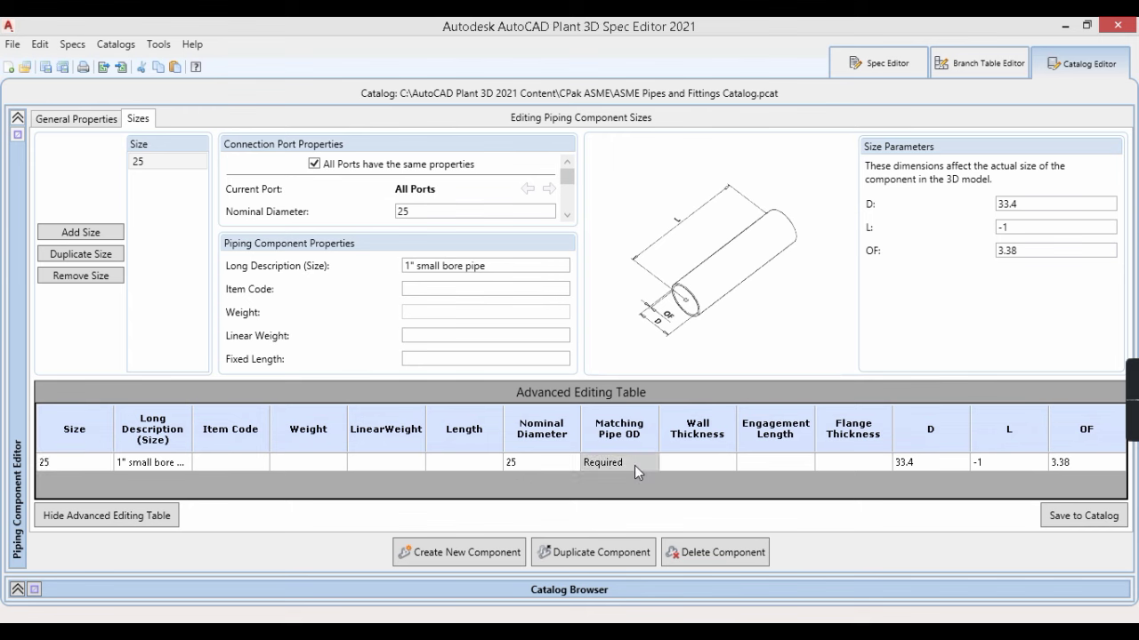
left_click(635, 465)
type("3")
left_click(934, 462)
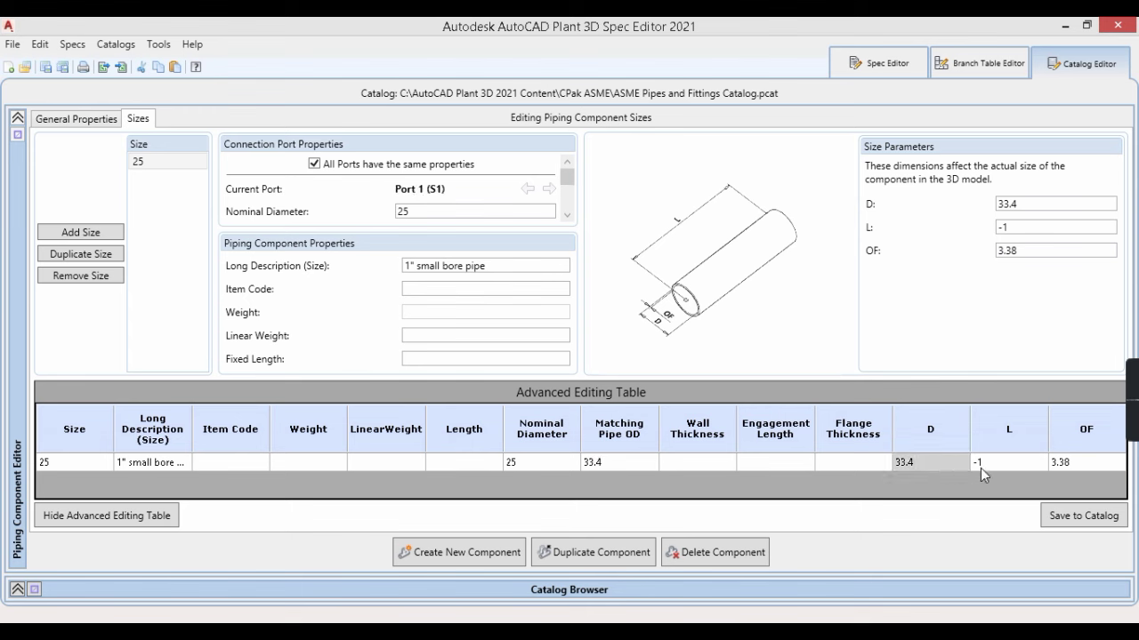
key("Tab")
key("Tab")
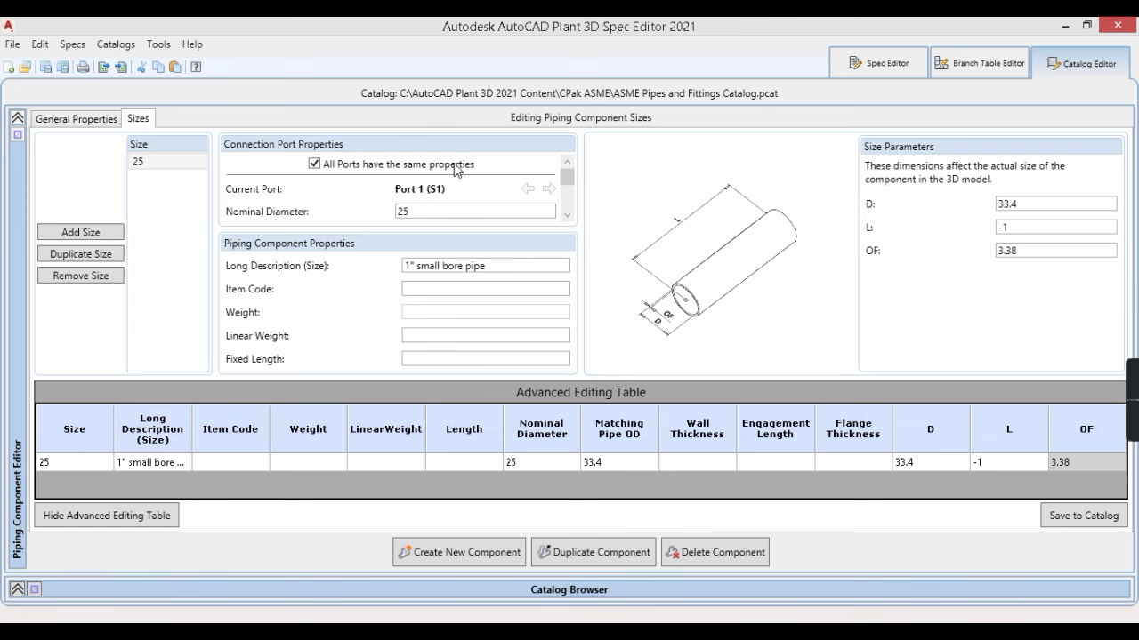
Save the pipe to the catalog and find the 25 - 25 'pipe seamless, sch 40, A106' entry
left_click(114, 518)
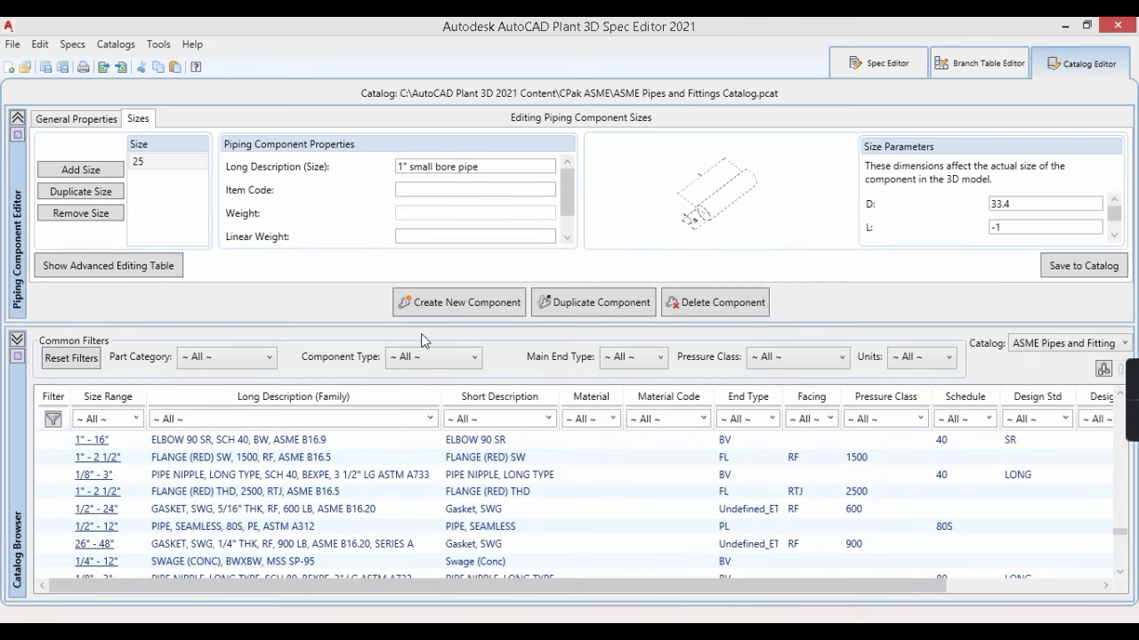
left_click(1099, 264)
left_click(1084, 267)
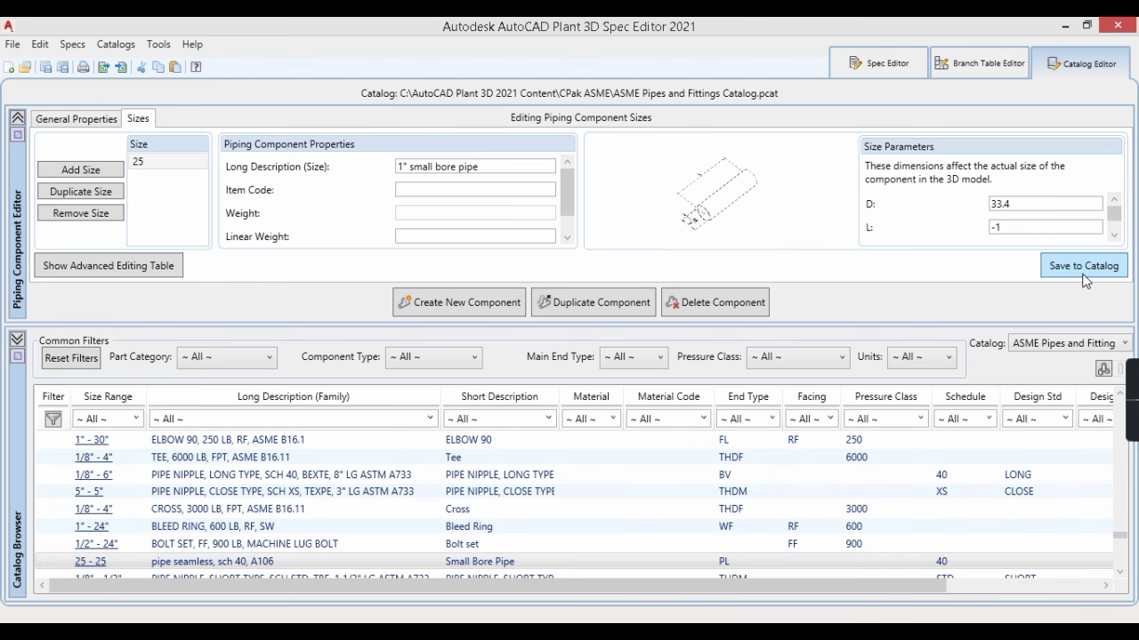
scroll(378, 507, "down", 2)
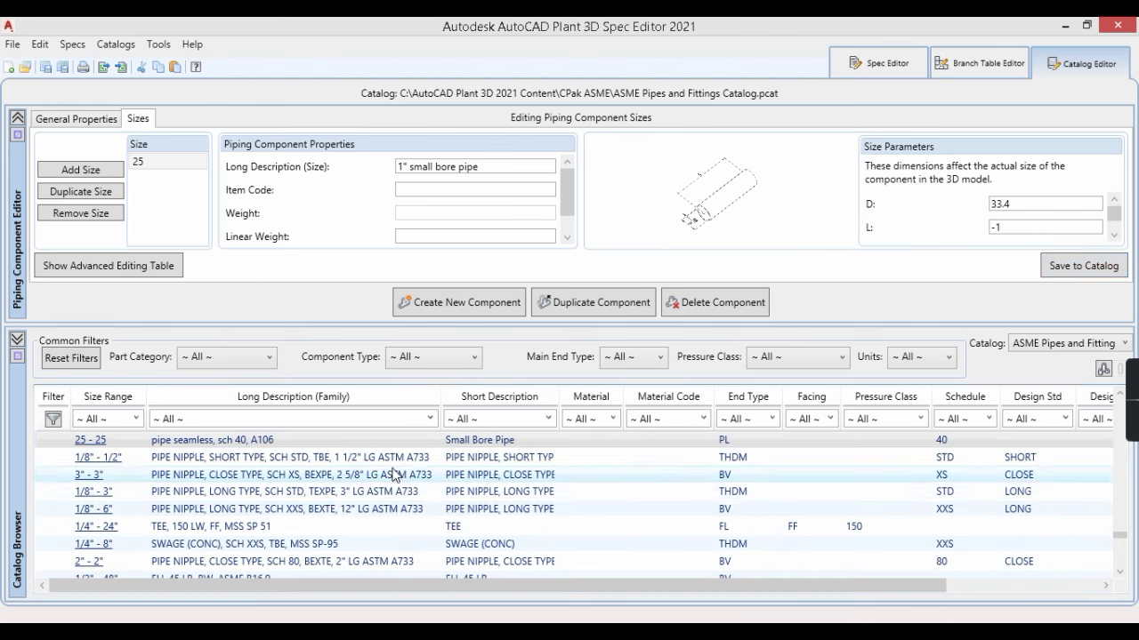
scroll(359, 542, "up", 2)
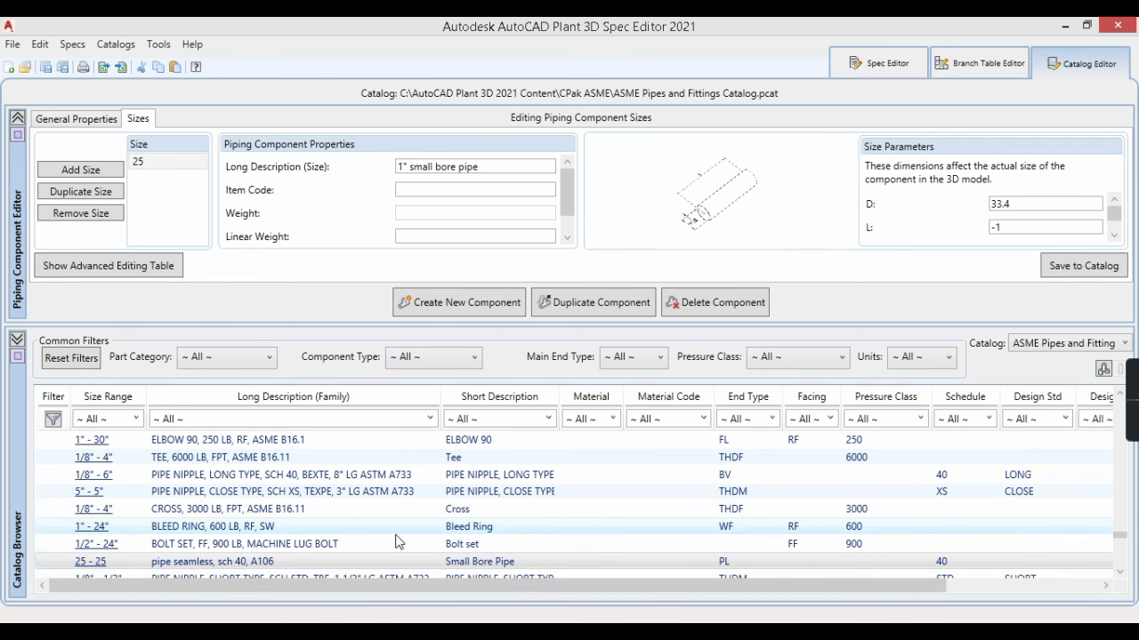
left_click(237, 567)
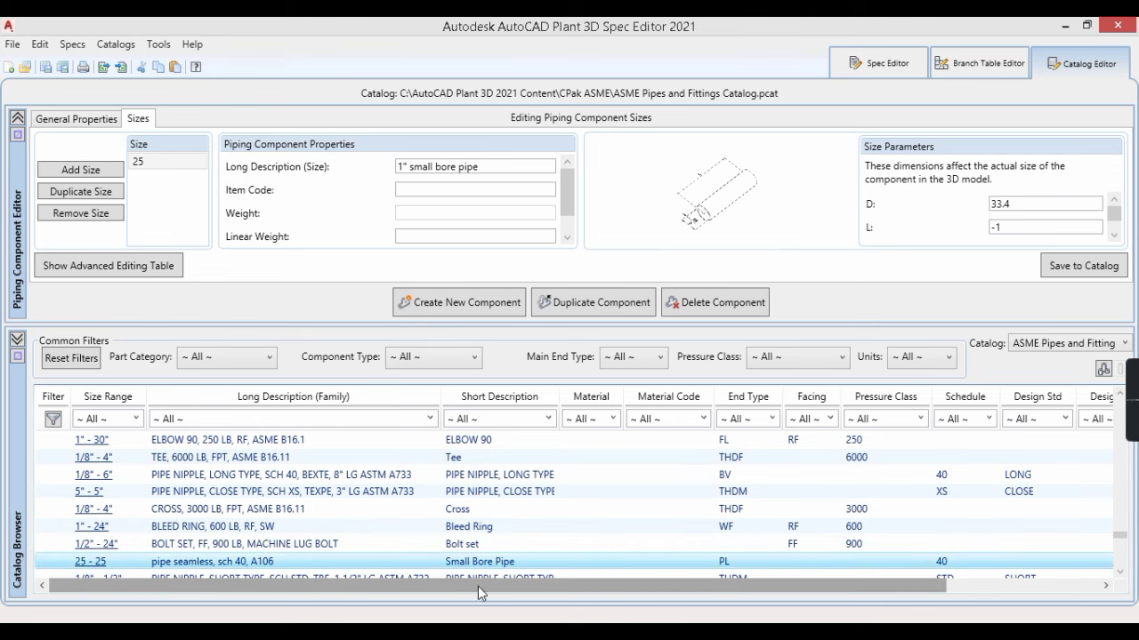
scroll(481, 503, "down", 3)
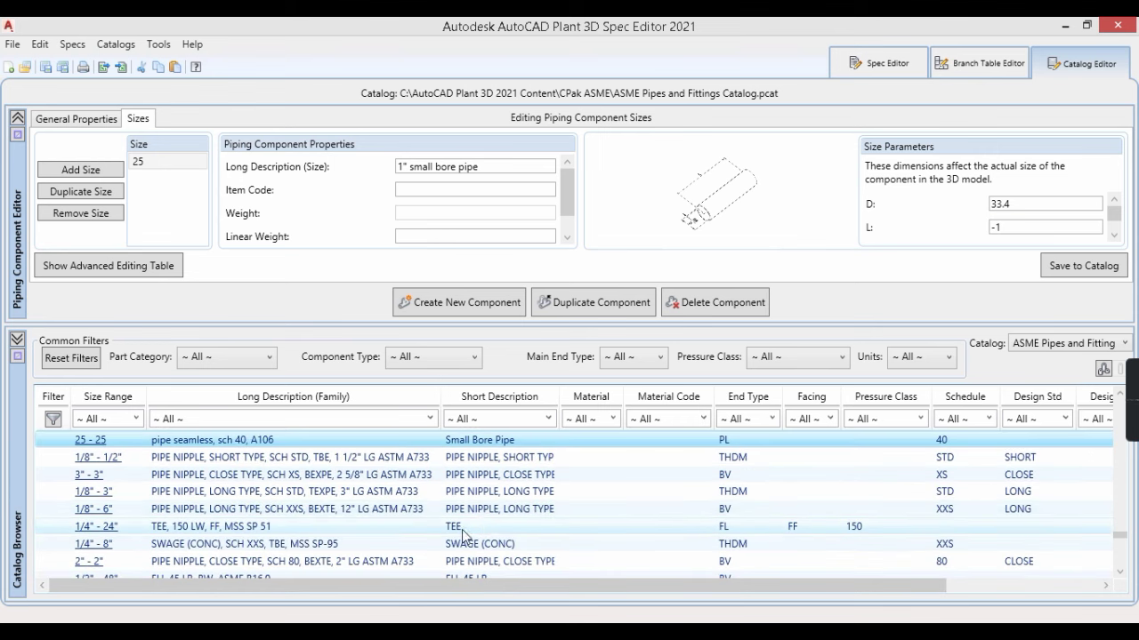
scroll(290, 505, "up", 3)
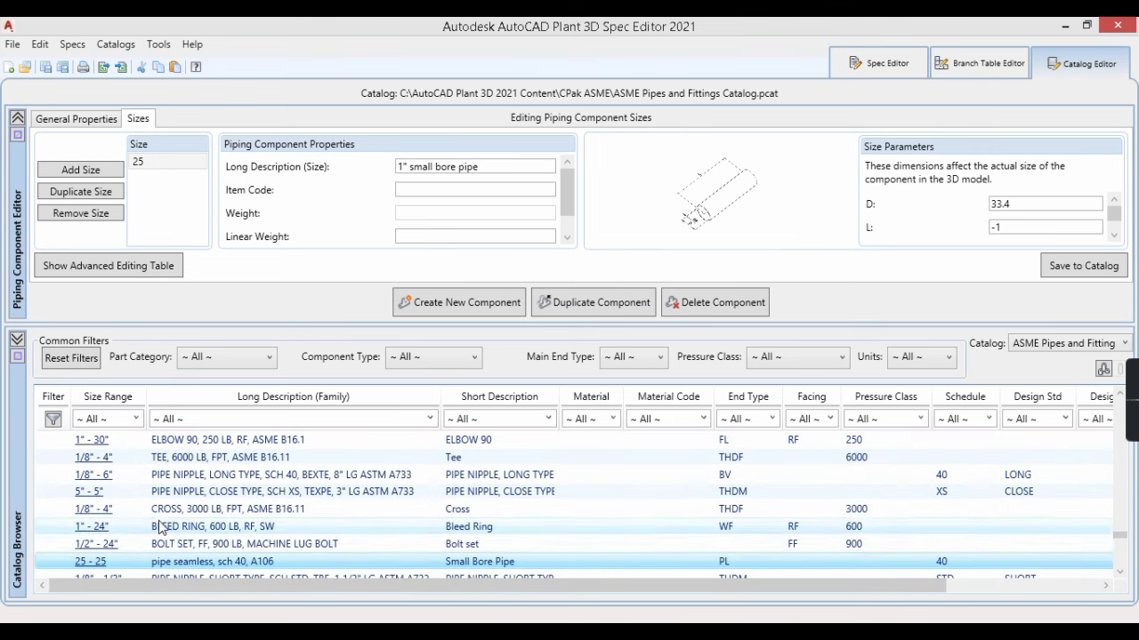
Add the 25 - 25 pipe to Test Spec and select its row in the spec sheet
right_click(214, 568)
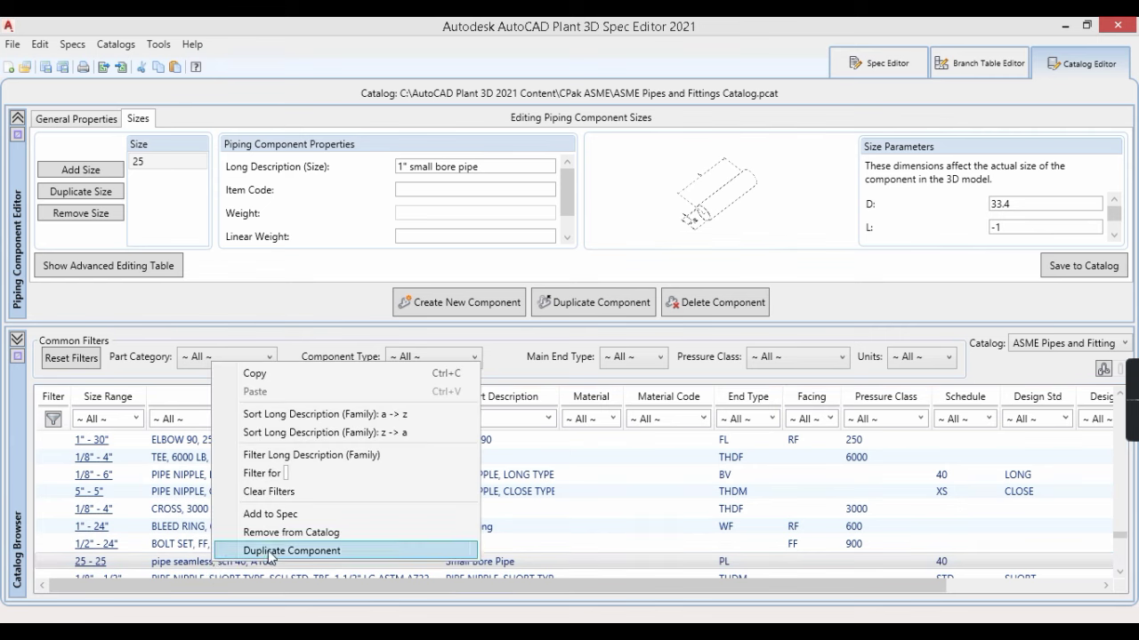
left_click(264, 516)
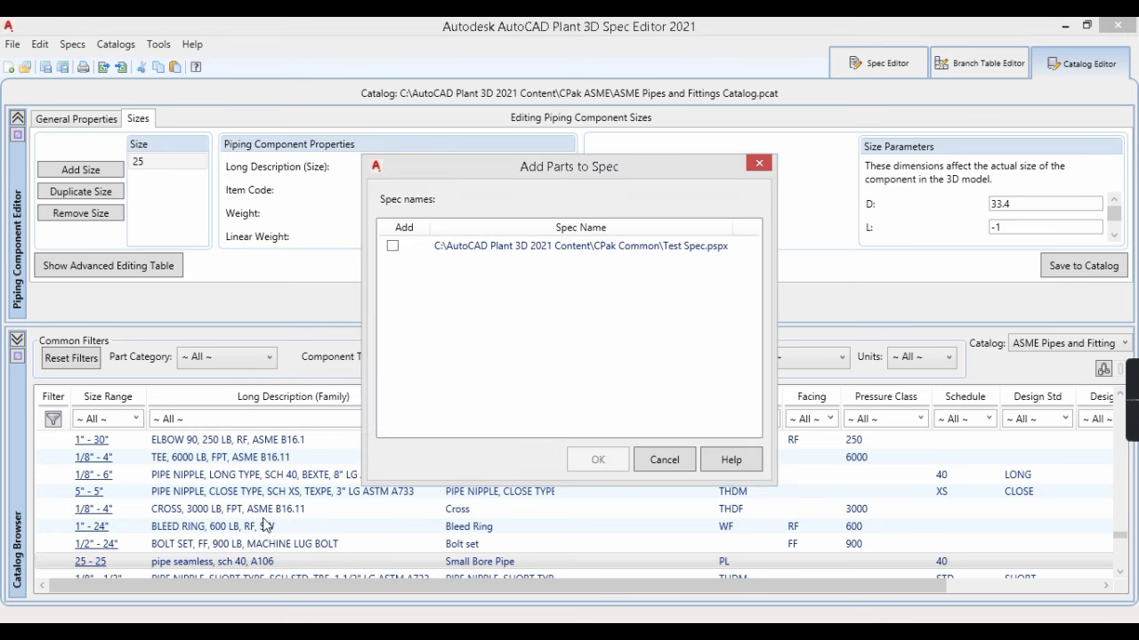
left_click(394, 247)
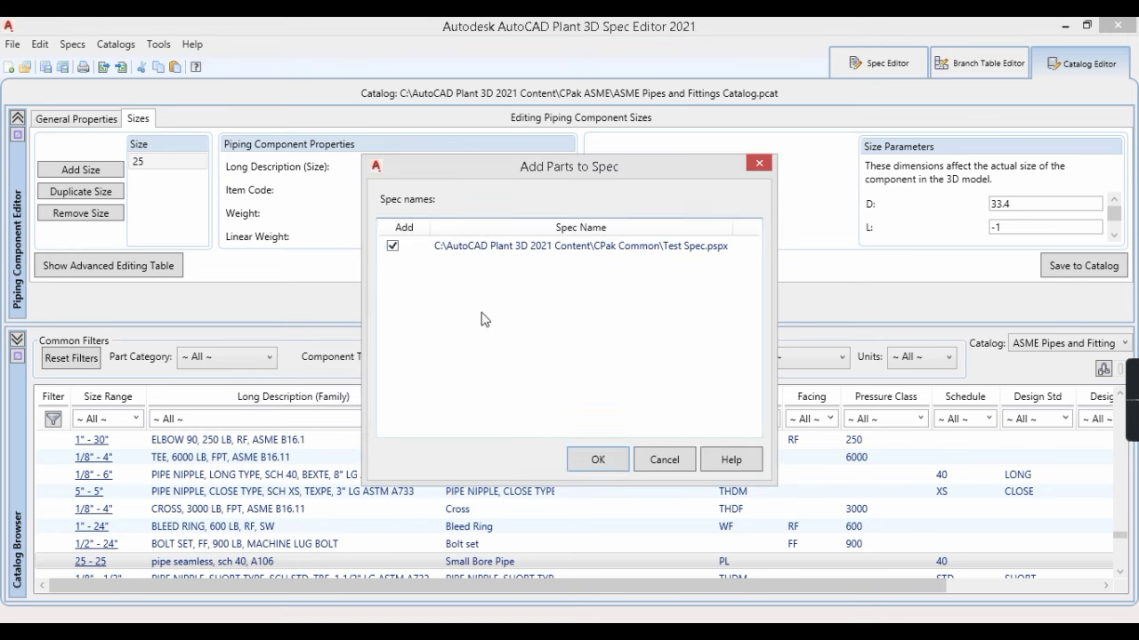
left_click(599, 460)
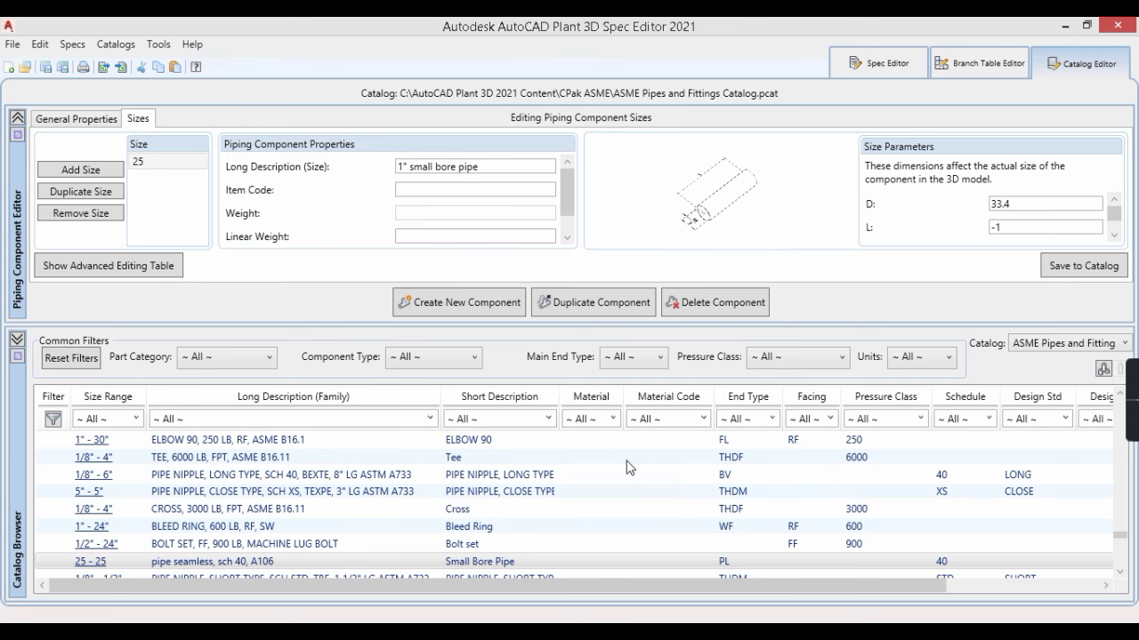
left_click(879, 69)
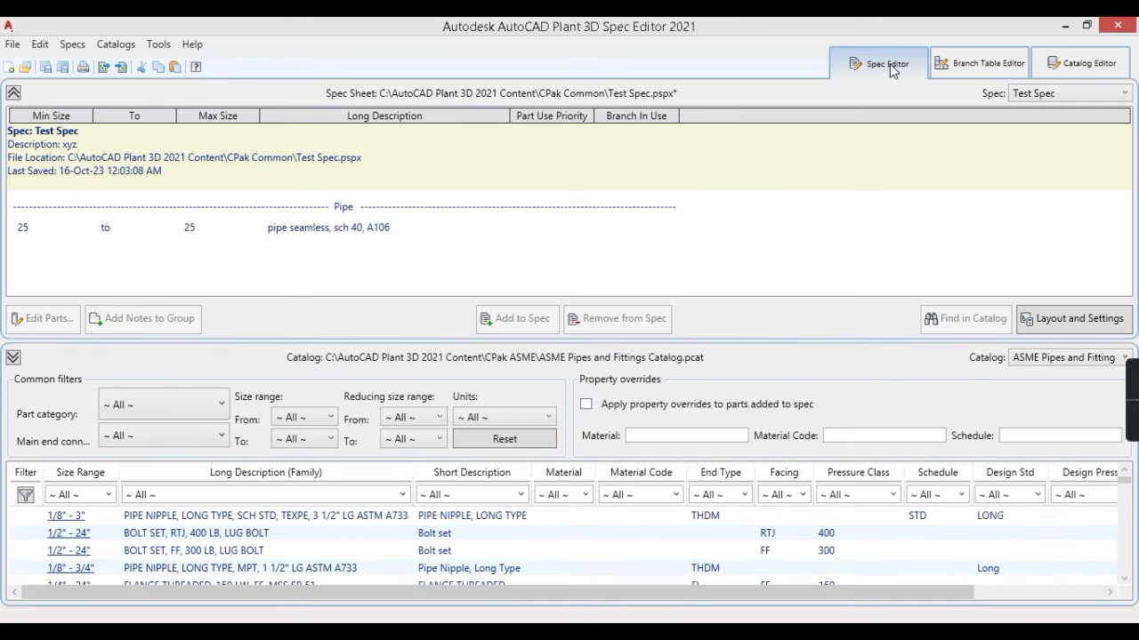
left_click(25, 227)
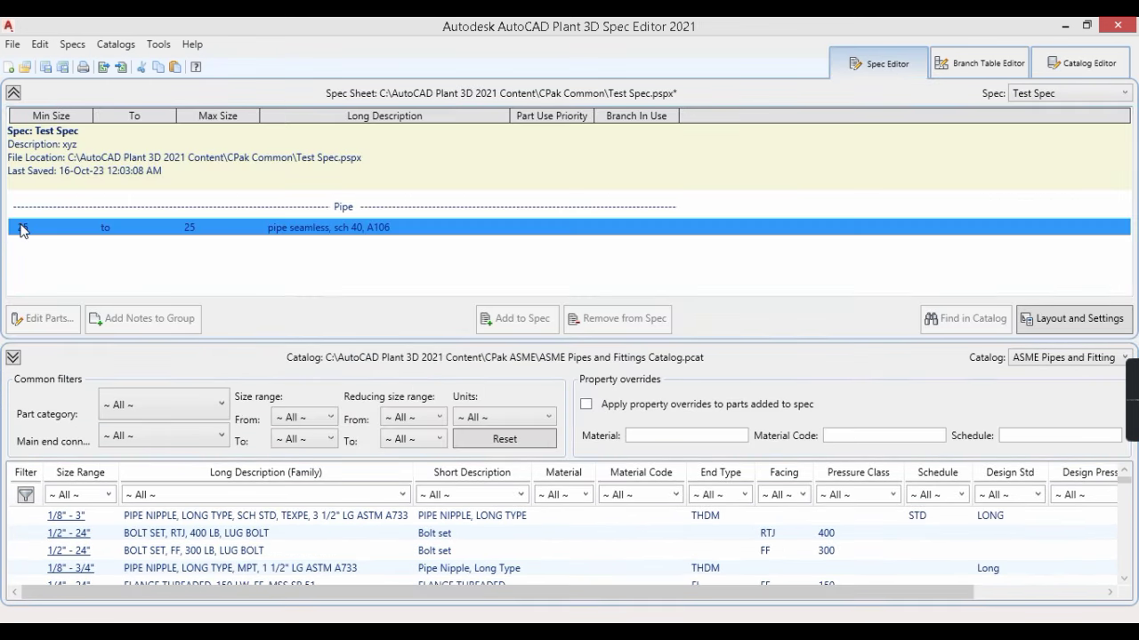
left_click(76, 247)
left_click(25, 233)
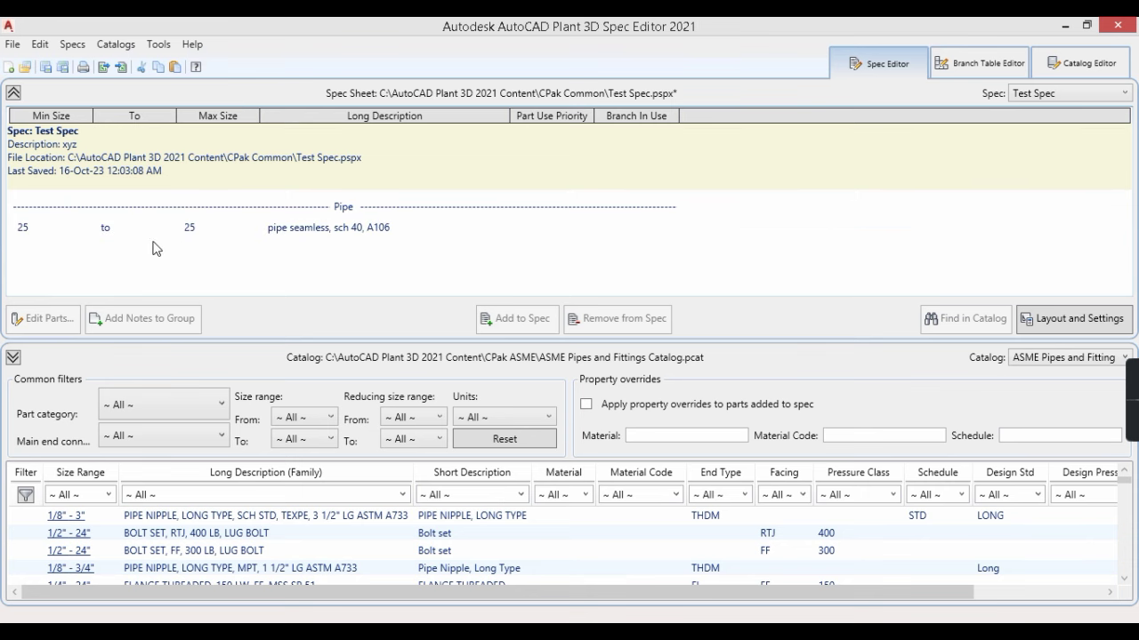
Review the 25 to 25 seamless pipe's parts and close the list without changes
double_click(302, 230)
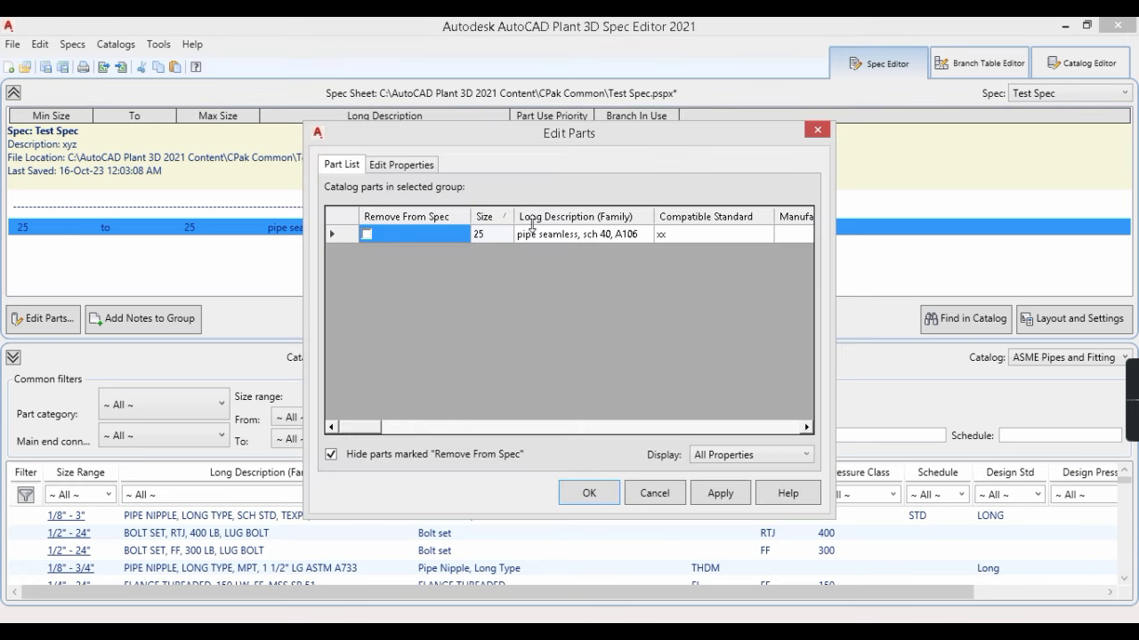
mouse_move(371, 427)
left_mouse_down()
mouse_move(739, 445)
mouse_move(385, 428)
left_mouse_up()
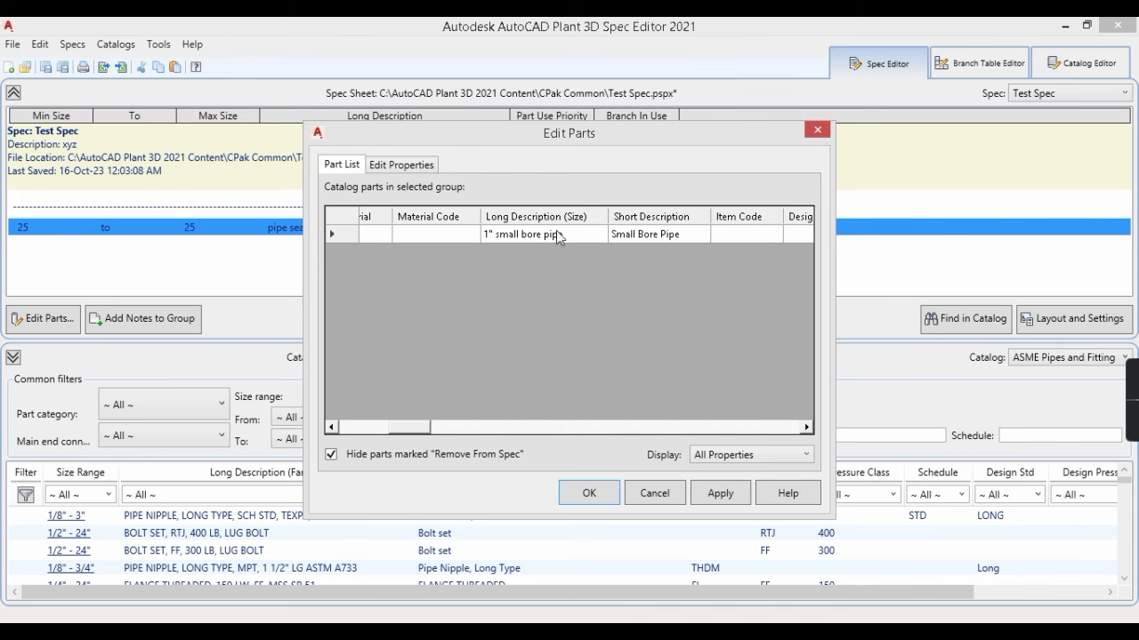
left_click_drag(411, 435, 356, 432)
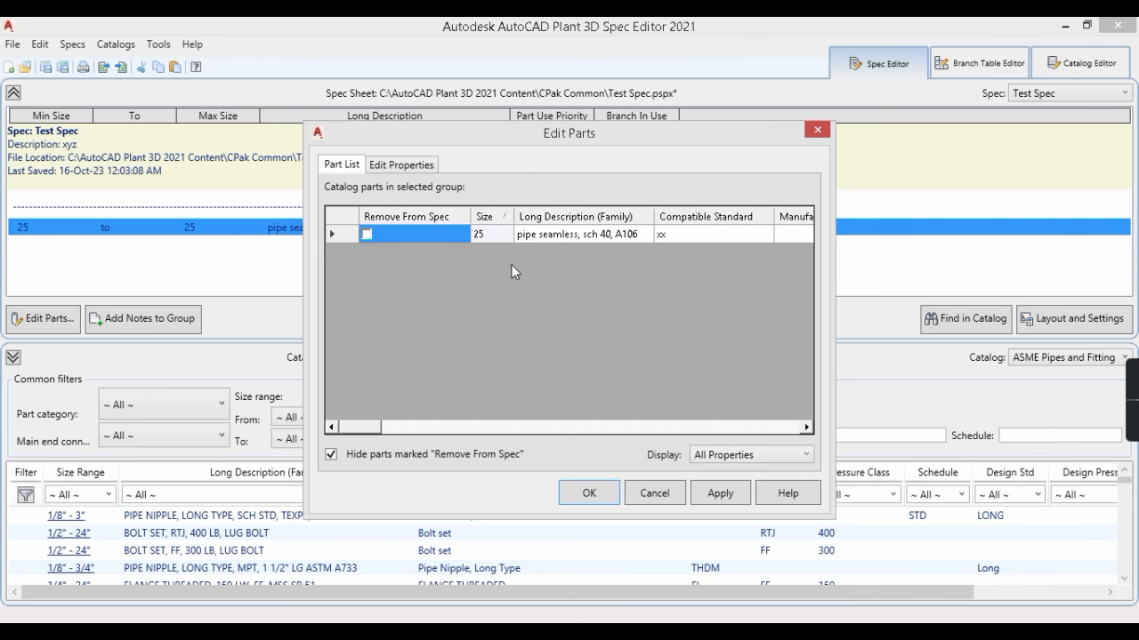
left_click(561, 237)
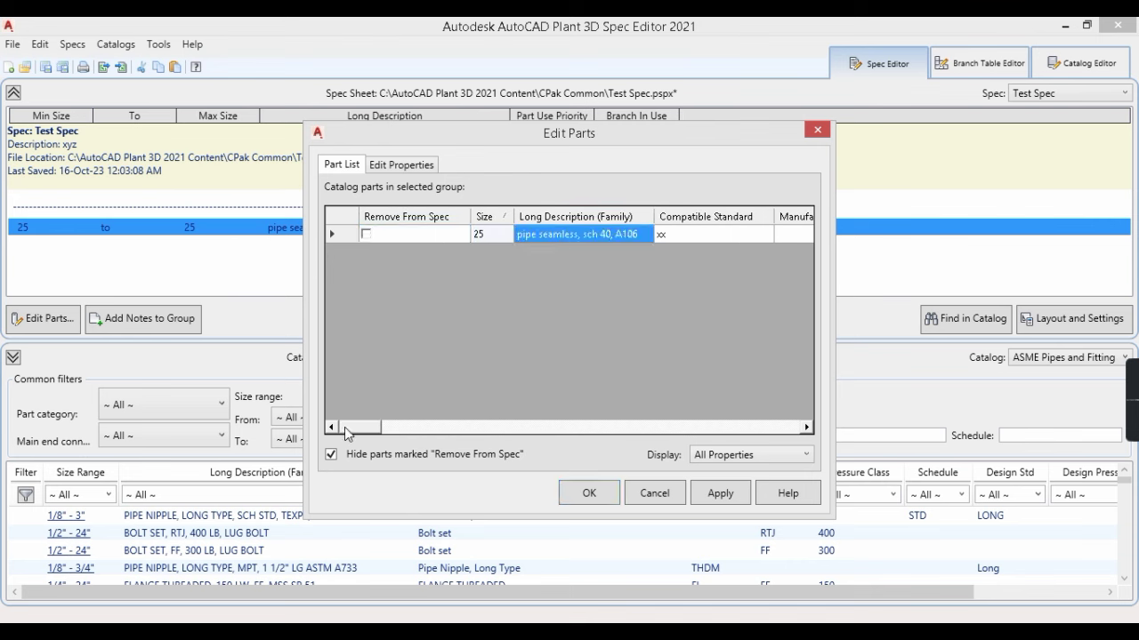
left_click_drag(344, 427, 347, 427)
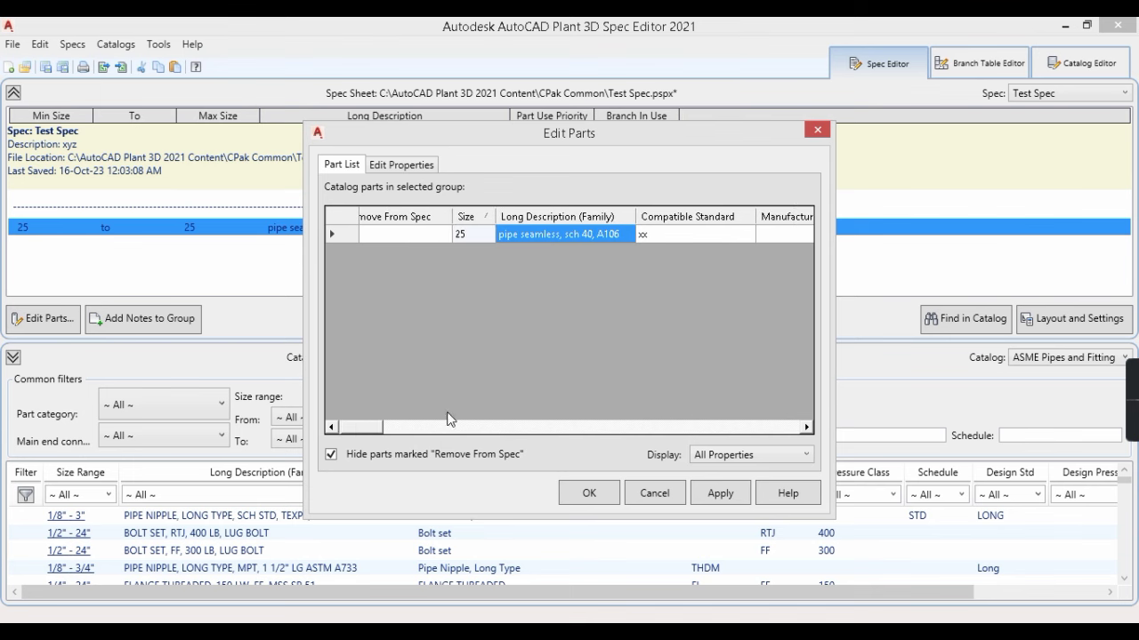
left_click(818, 132)
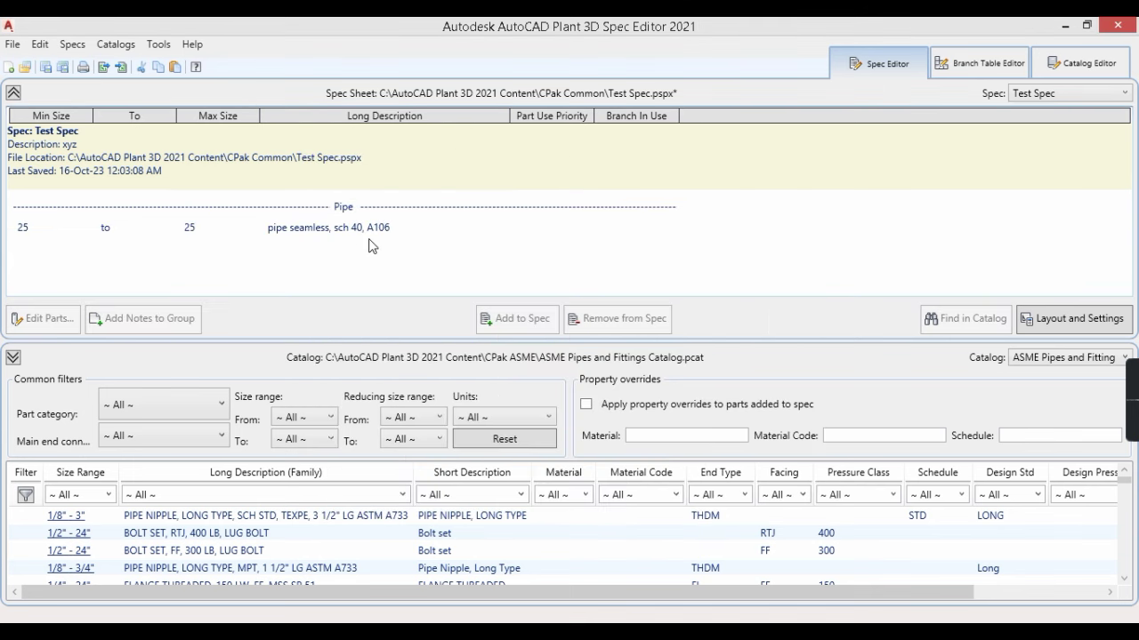
Save Test Spec to Test Spec.pspx
left_click(46, 68)
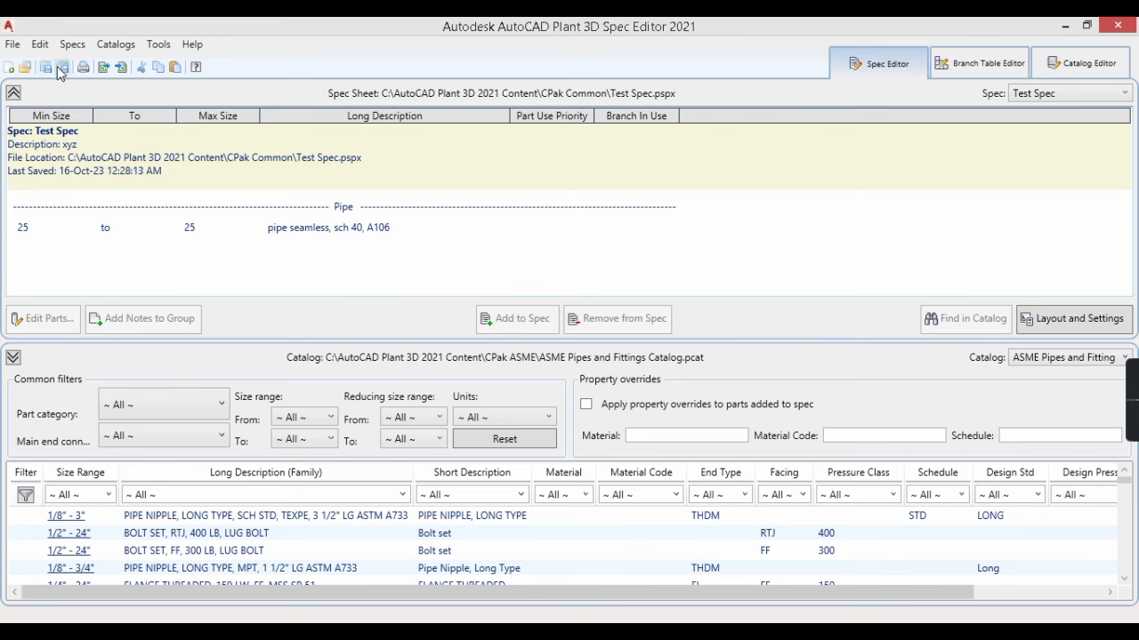
left_click(712, 234)
left_click(757, 243)
mouse_move(738, 634)
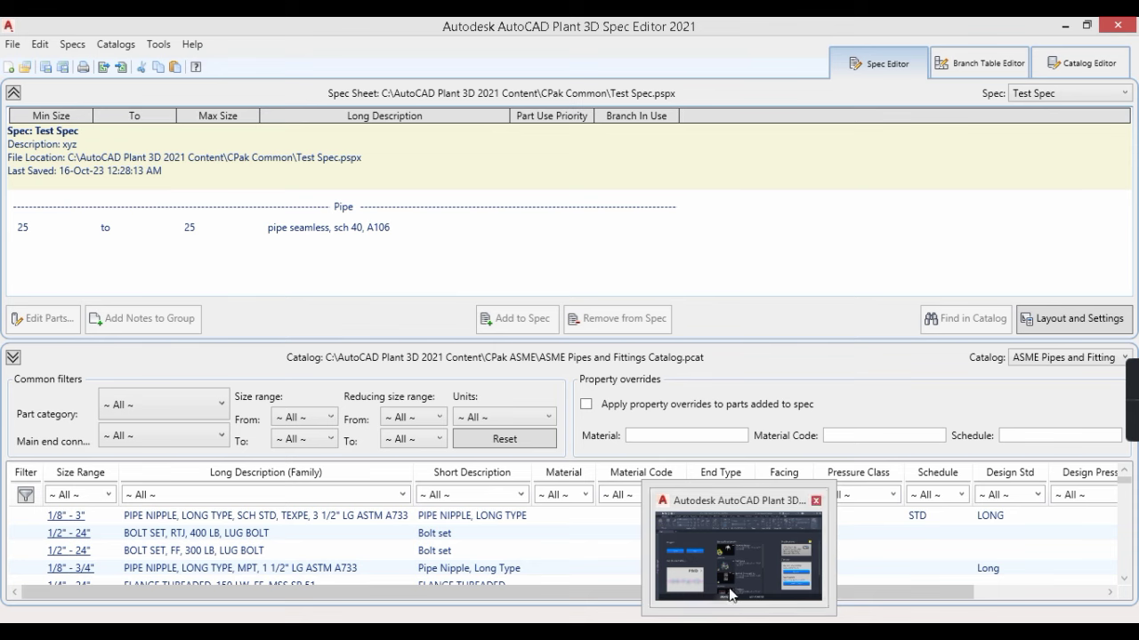
Back in Plant 3D, bring up the options for the Tool Test project's Pipe Specs folder
left_click(769, 612)
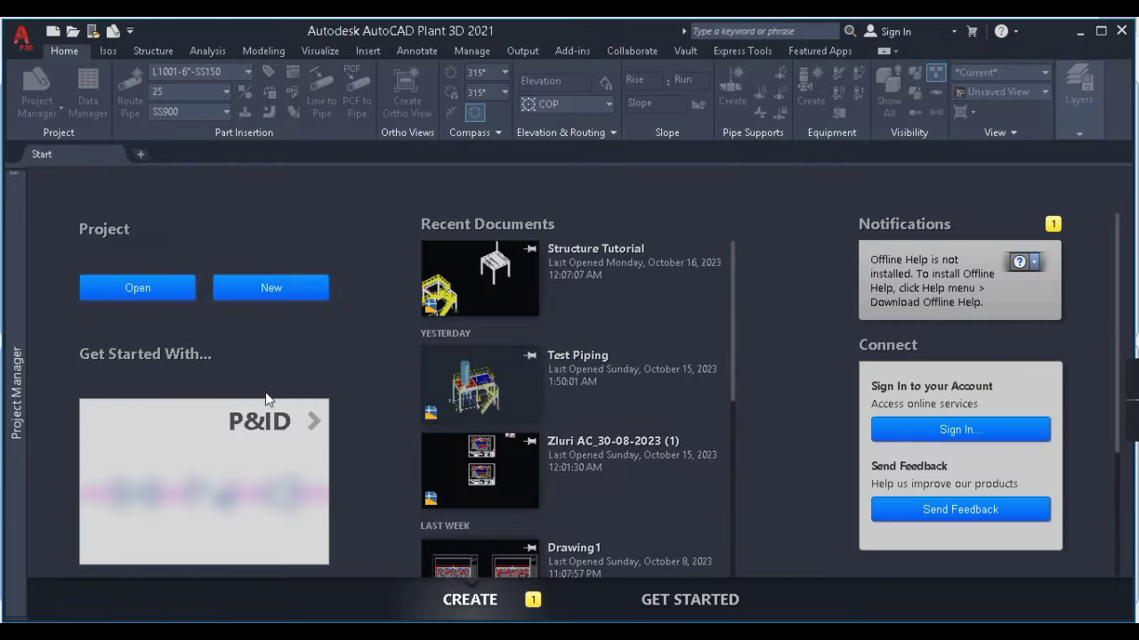
mouse_move(12, 228)
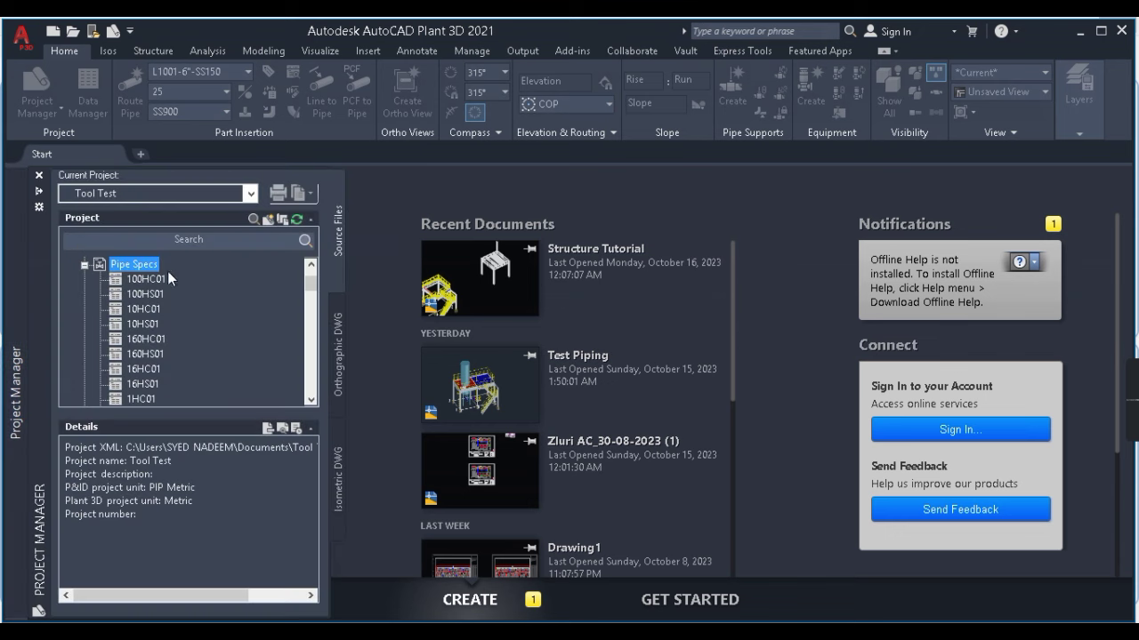
scroll(180, 301, "up", 1)
scroll(129, 329, "down", 10)
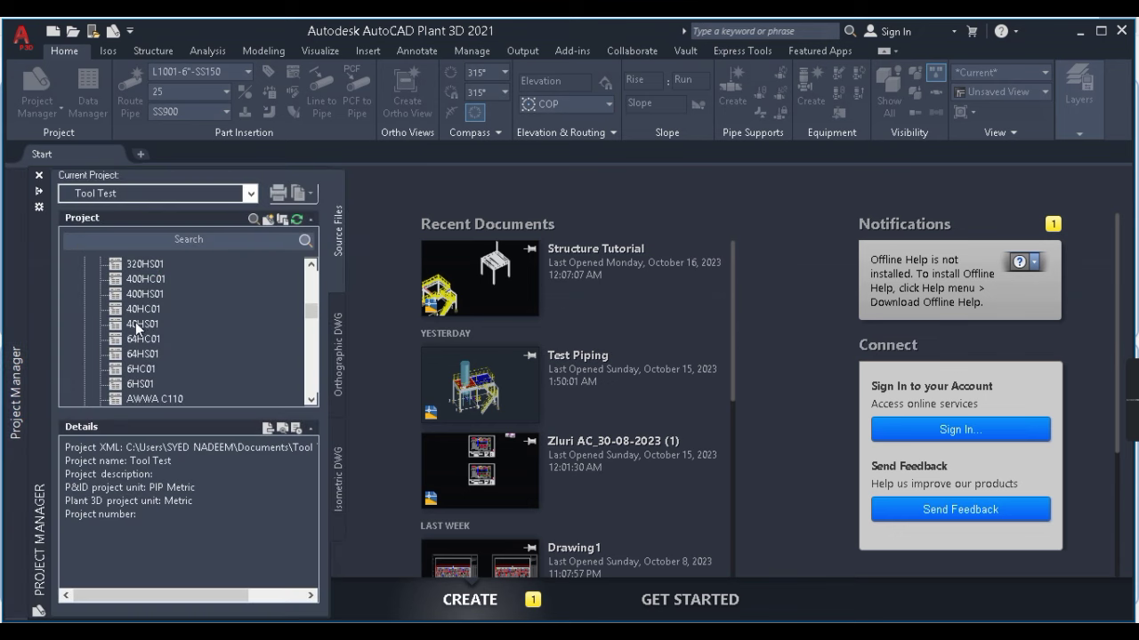
scroll(141, 356, "up", 10)
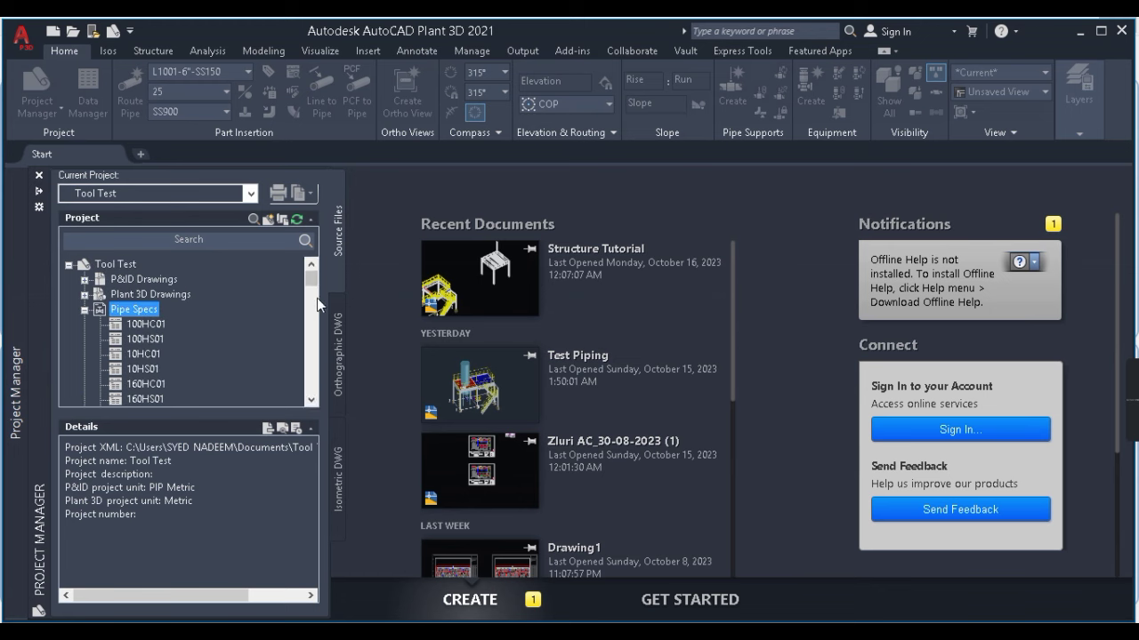
left_click(312, 399)
left_click(311, 399)
left_click(311, 399)
left_click(312, 400)
left_click(311, 399)
left_click(311, 400)
left_click(311, 400)
scroll(313, 307, "down", 2)
scroll(310, 271, "up", 5)
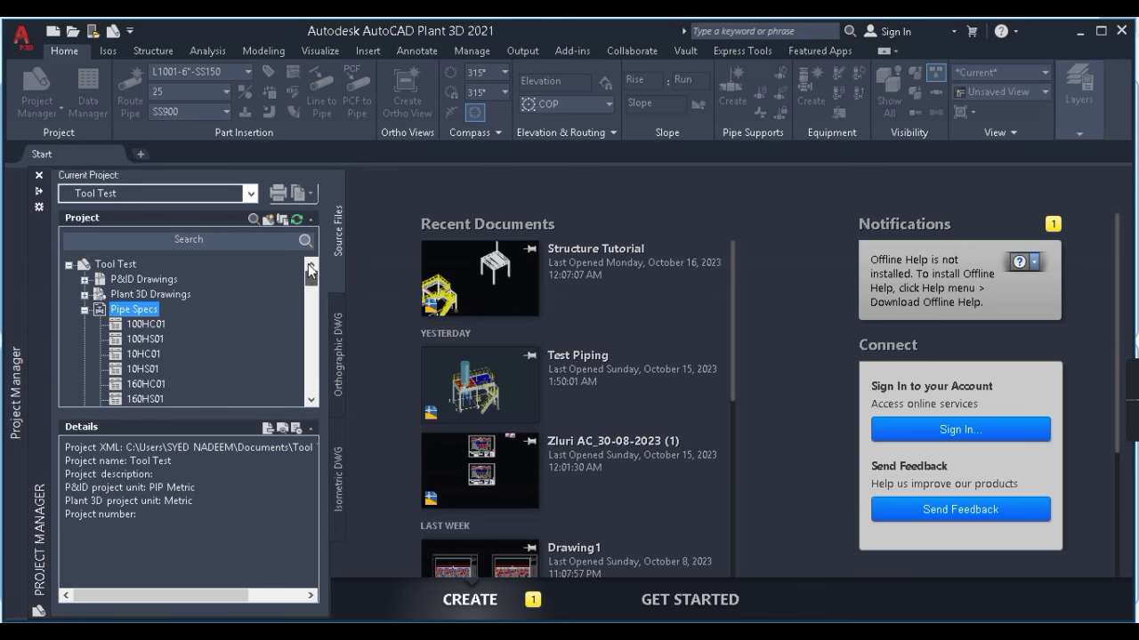
right_click(135, 314)
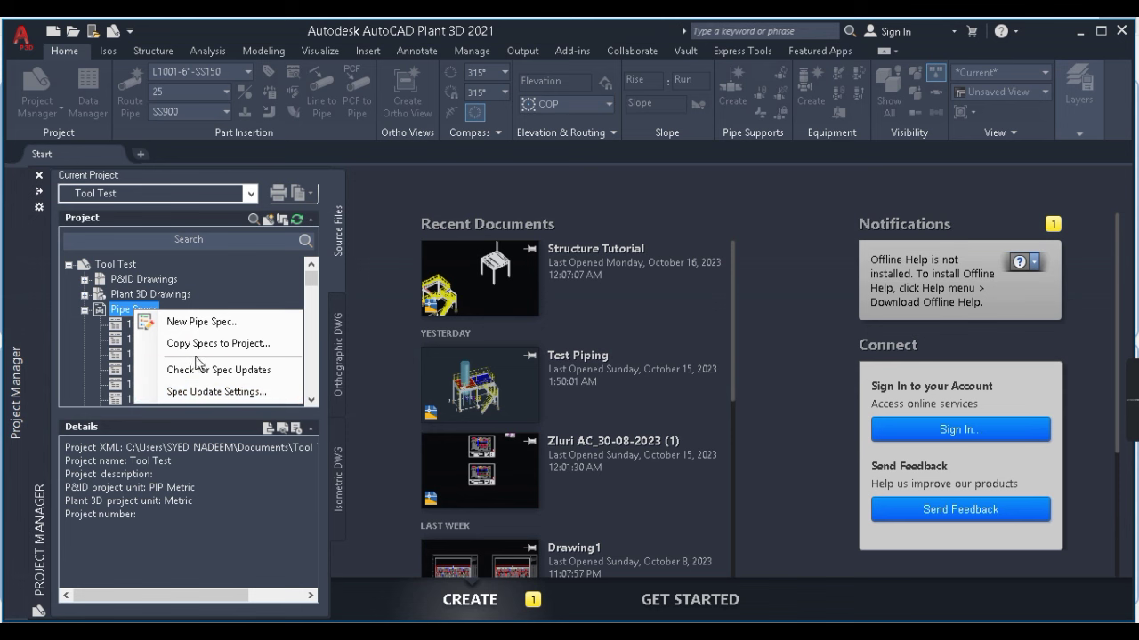
Copy the Test Spec spec file into the Tool Test project with Copy Specs to Project
left_click(193, 348)
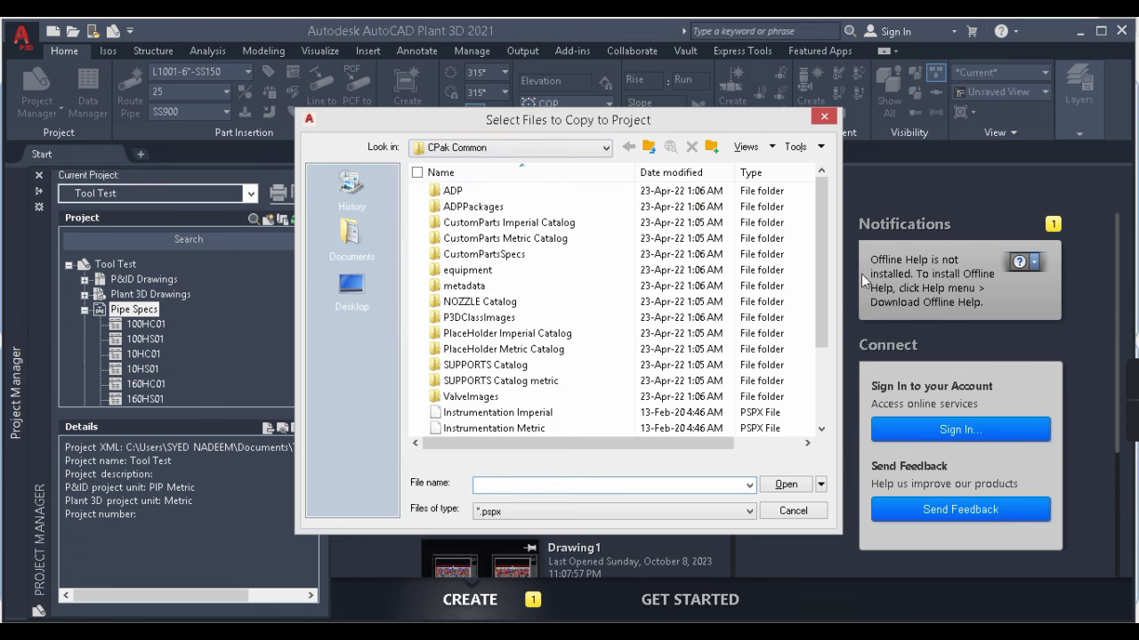
left_click_drag(827, 244, 828, 320)
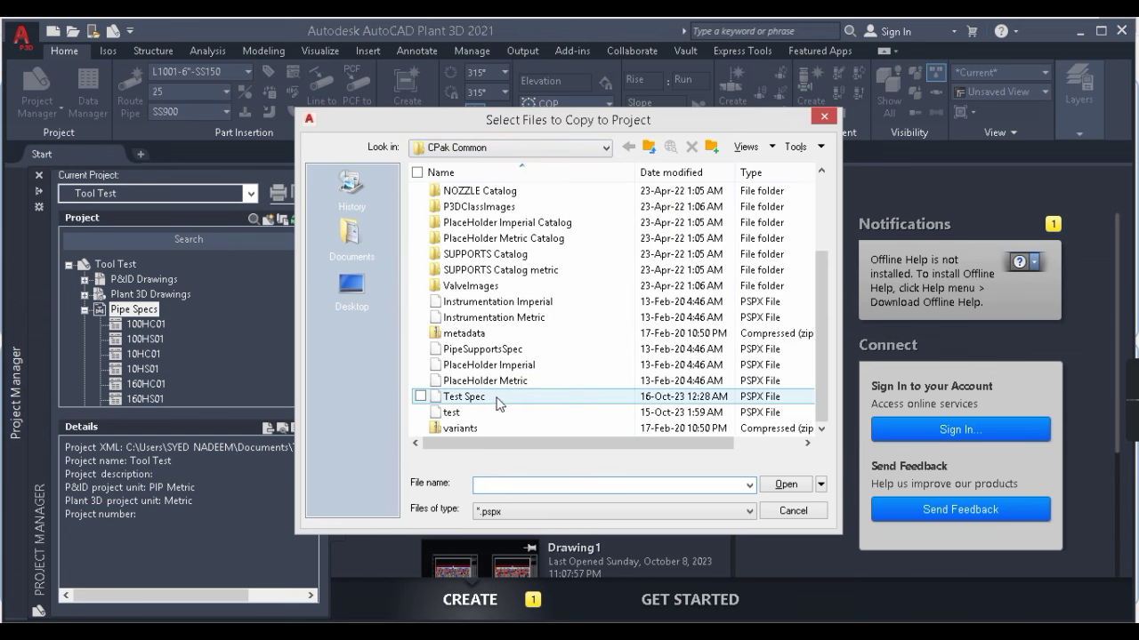
left_click(470, 402)
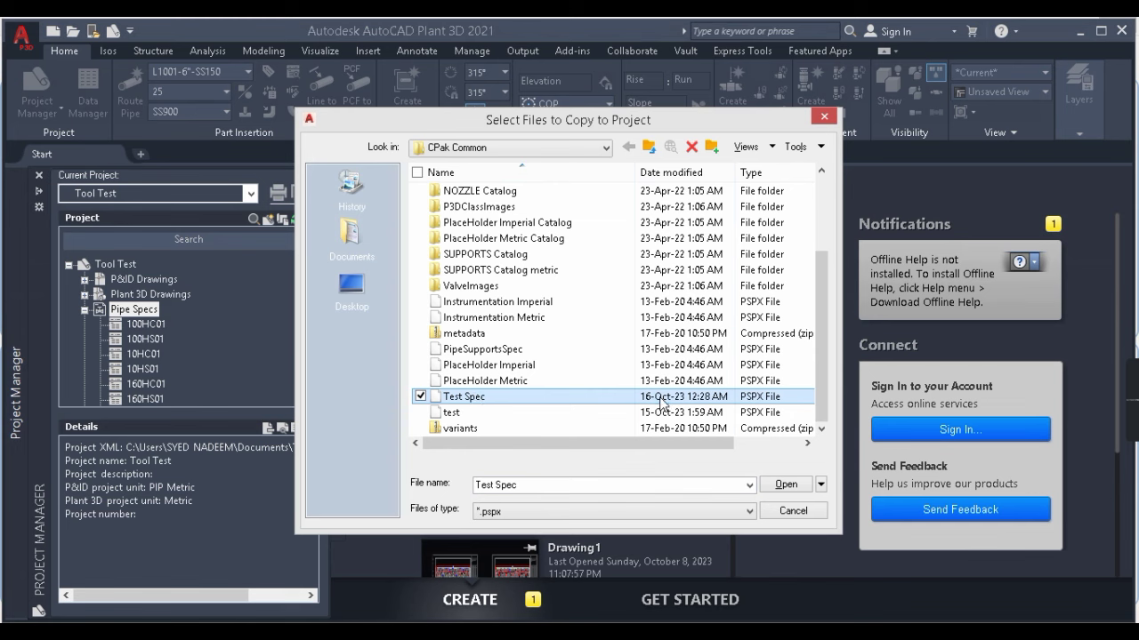
left_click(785, 485)
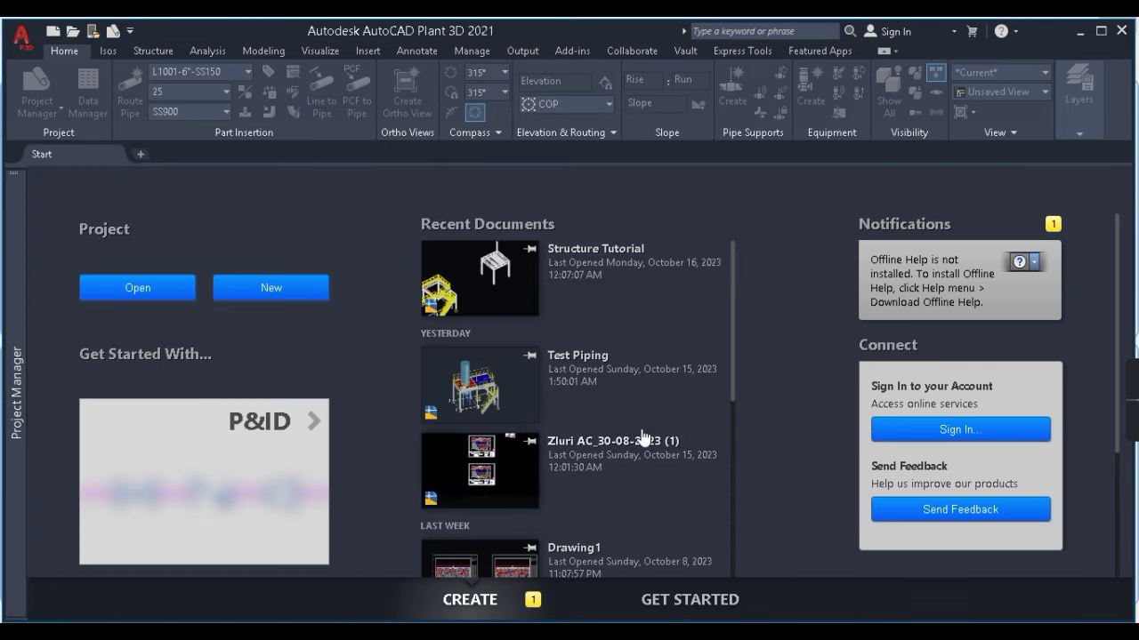
Check that Test Spec now appears among the project's pipe specs
mouse_move(26, 312)
scroll(143, 347, "down", 5)
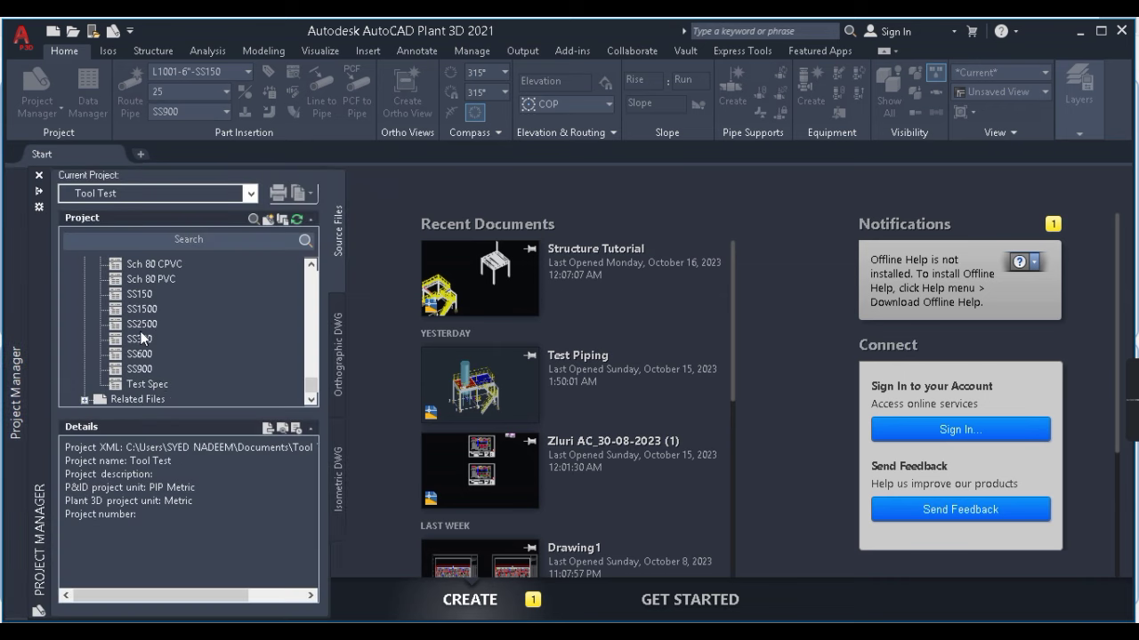
left_click(154, 386)
scroll(161, 357, "up", 10)
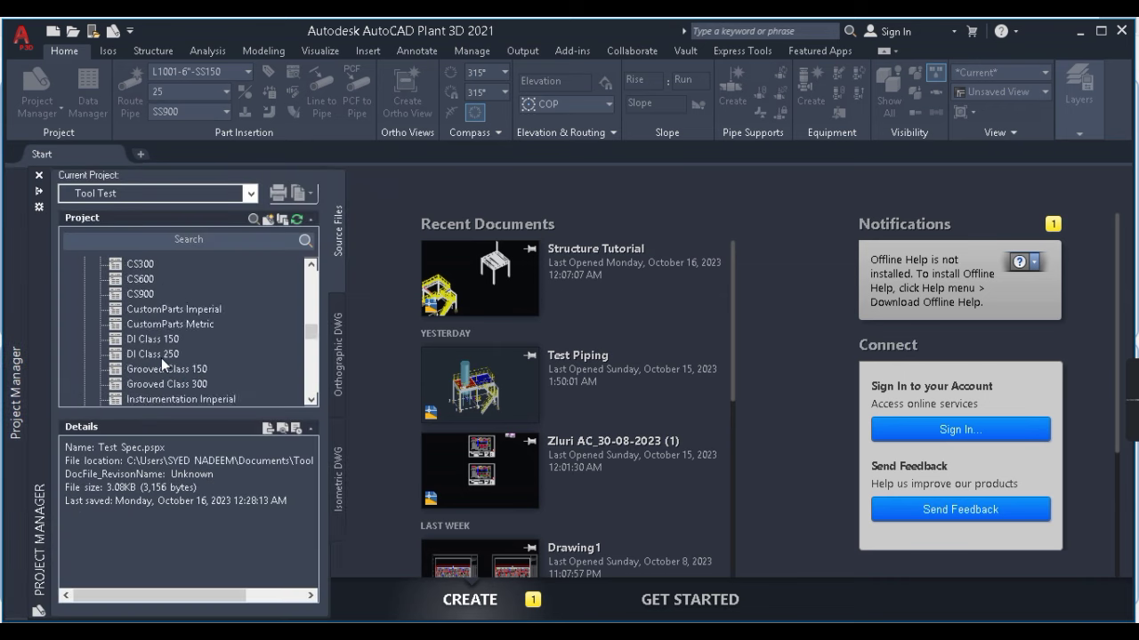
Open the Test Piping drawing from Plant 3D Drawings > Piping Layout
left_click(86, 298)
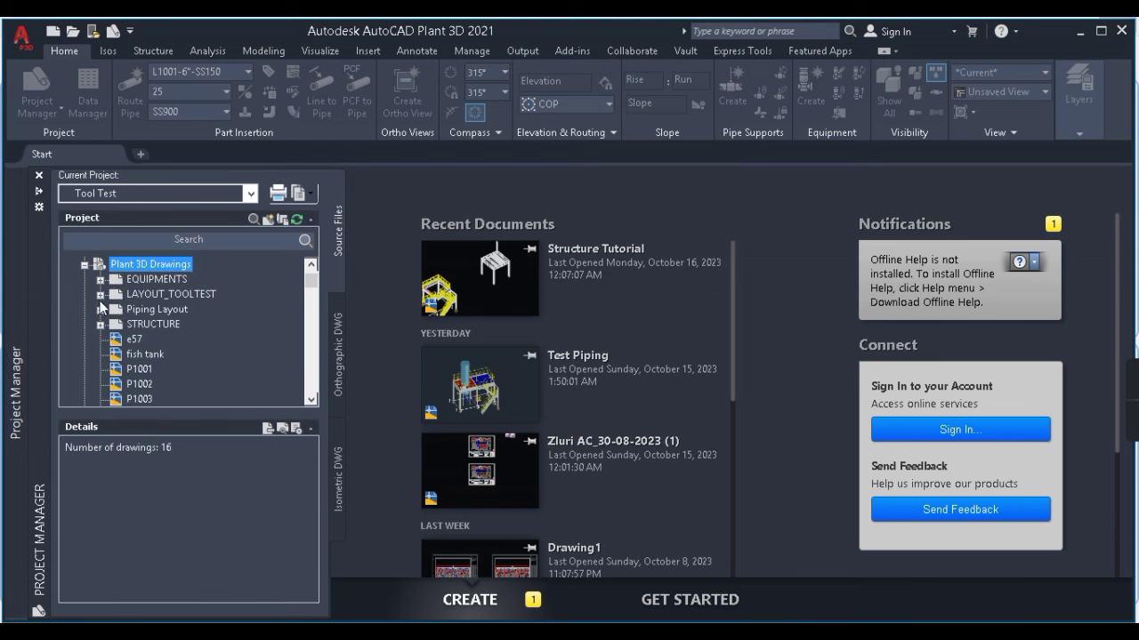
left_click(100, 280)
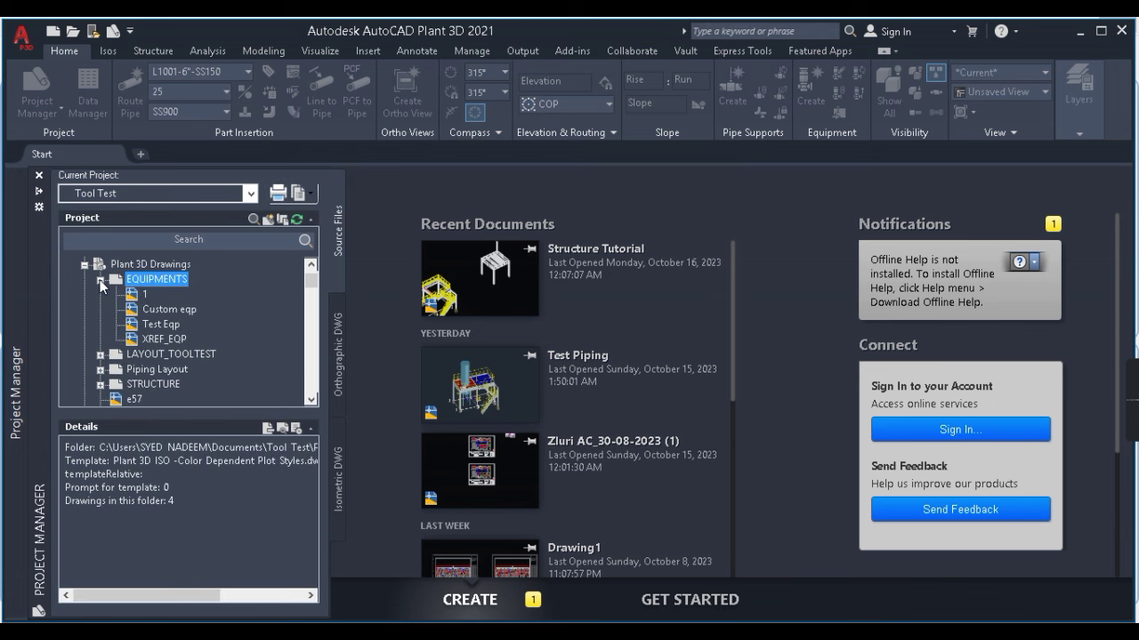
left_click(101, 280)
left_click(101, 311)
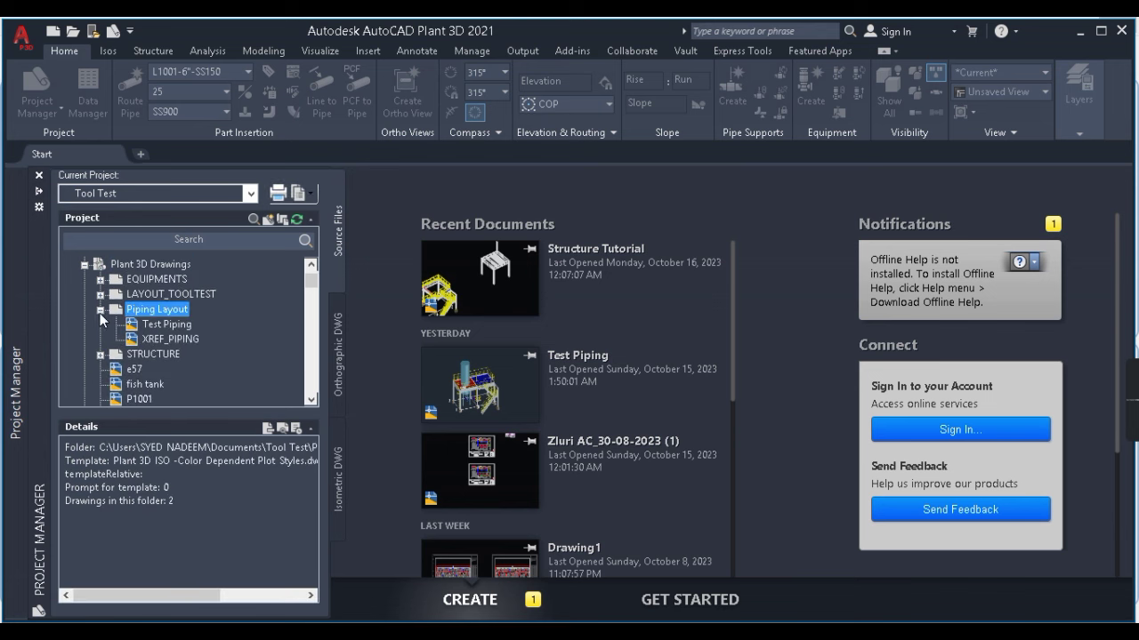
left_click(153, 326)
right_click(151, 326)
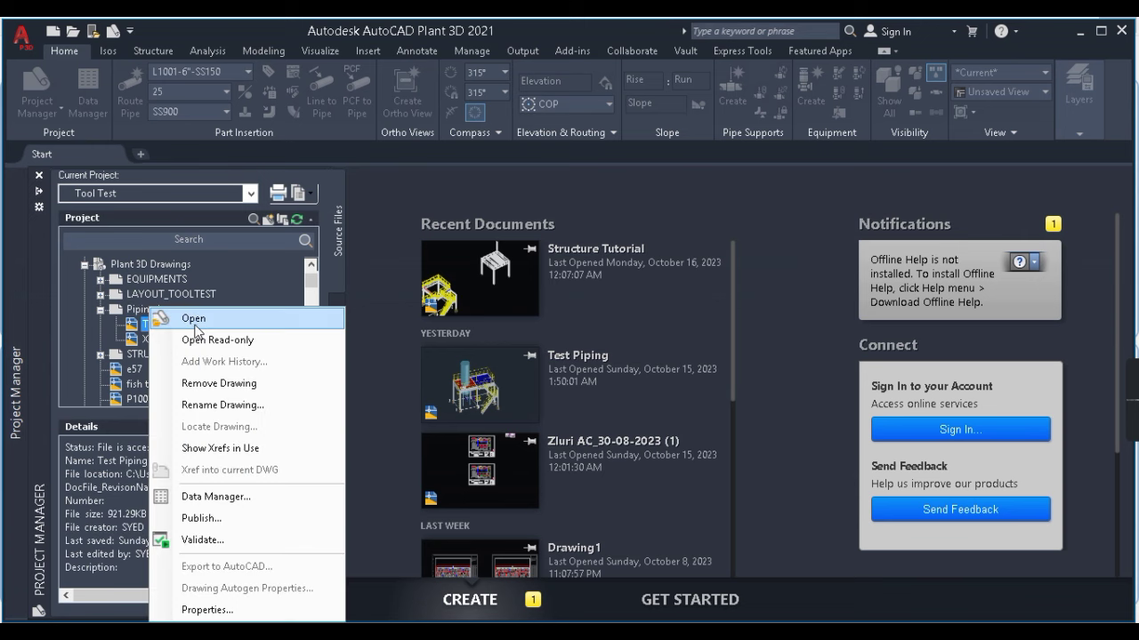
left_click(191, 317)
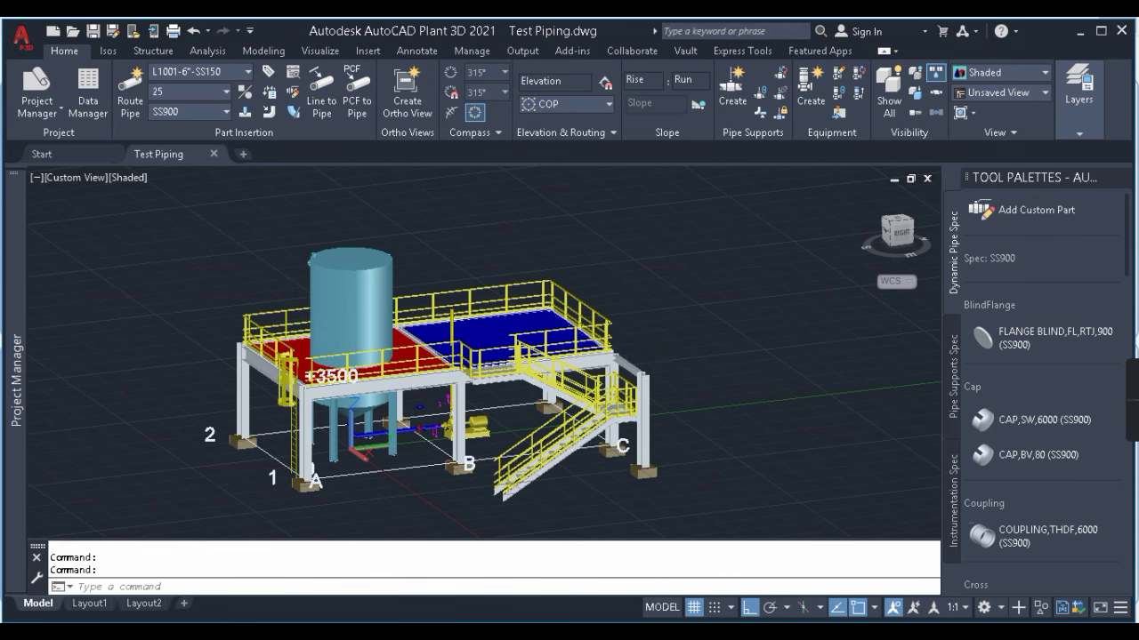
Make Test Spec the active pipe spec and show its sheet in the Spec Viewer
middle_click_drag(791, 378, 647, 356)
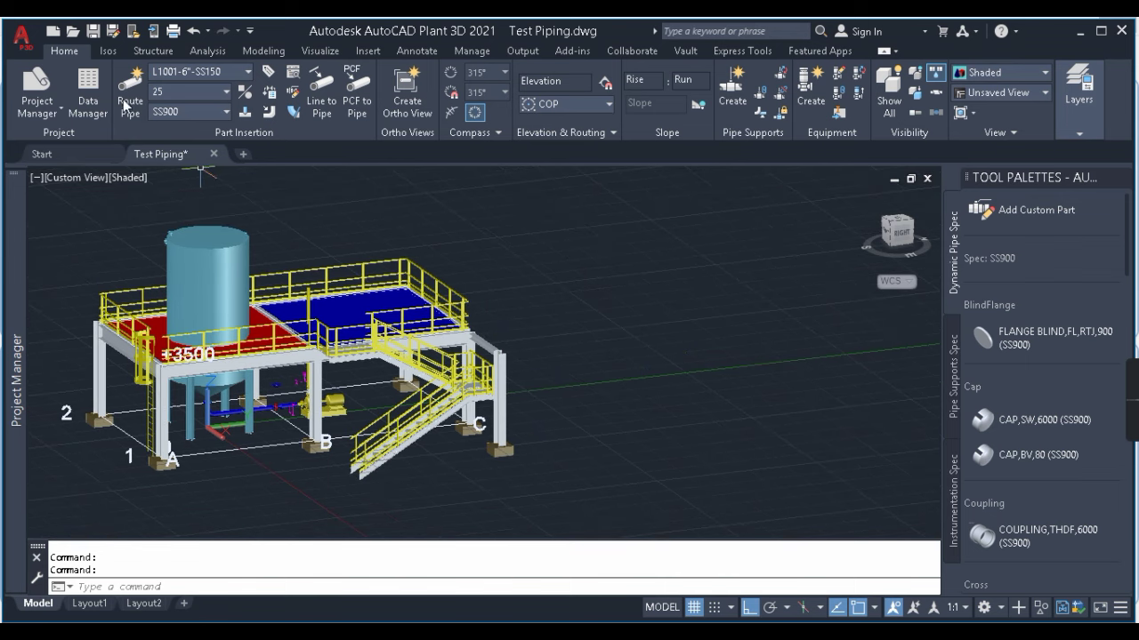
left_click(207, 112)
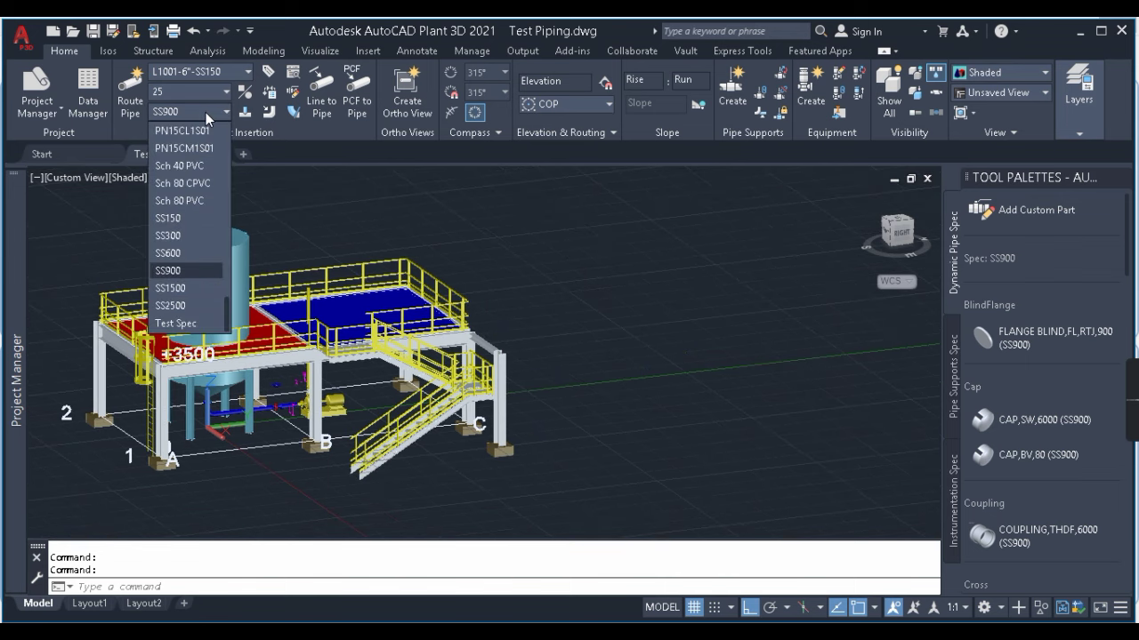
left_click(184, 324)
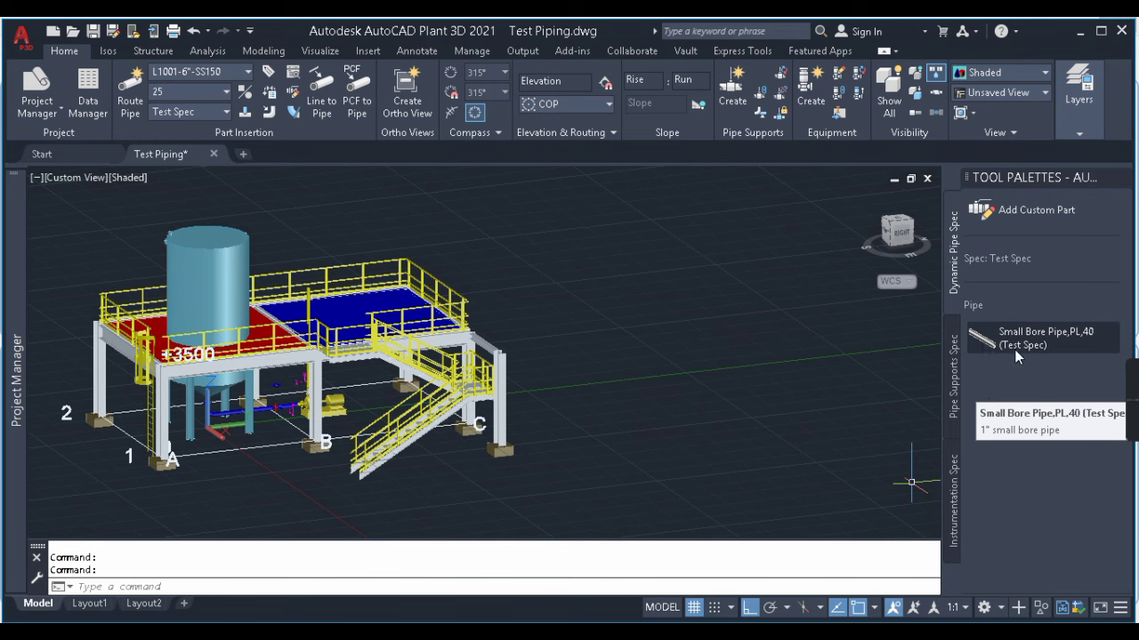
left_click(293, 75)
left_click(466, 77)
left_click(466, 77)
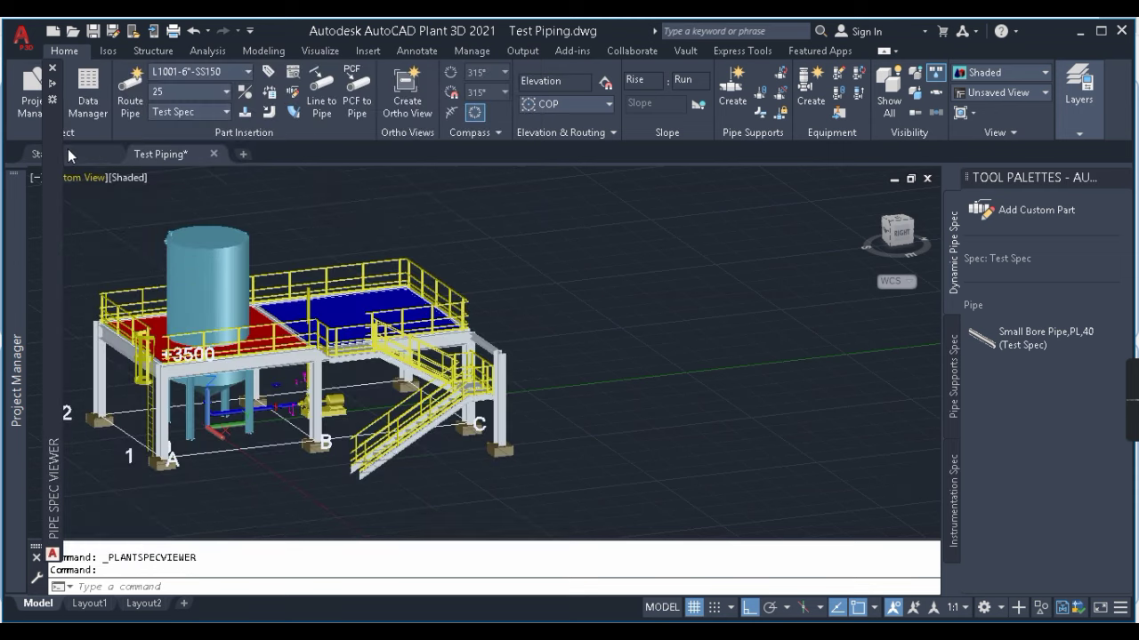
In the Pipe Spec Viewer, select the 25 to 25 pipe at the 1" size
mouse_move(56, 144)
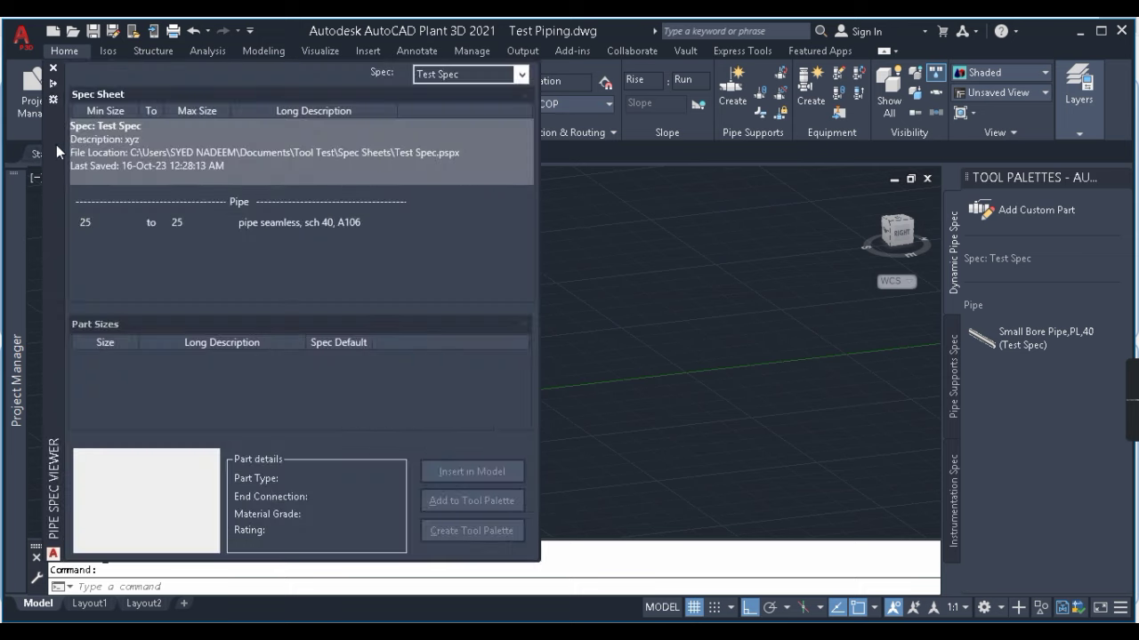
left_click(171, 220)
left_click(203, 358)
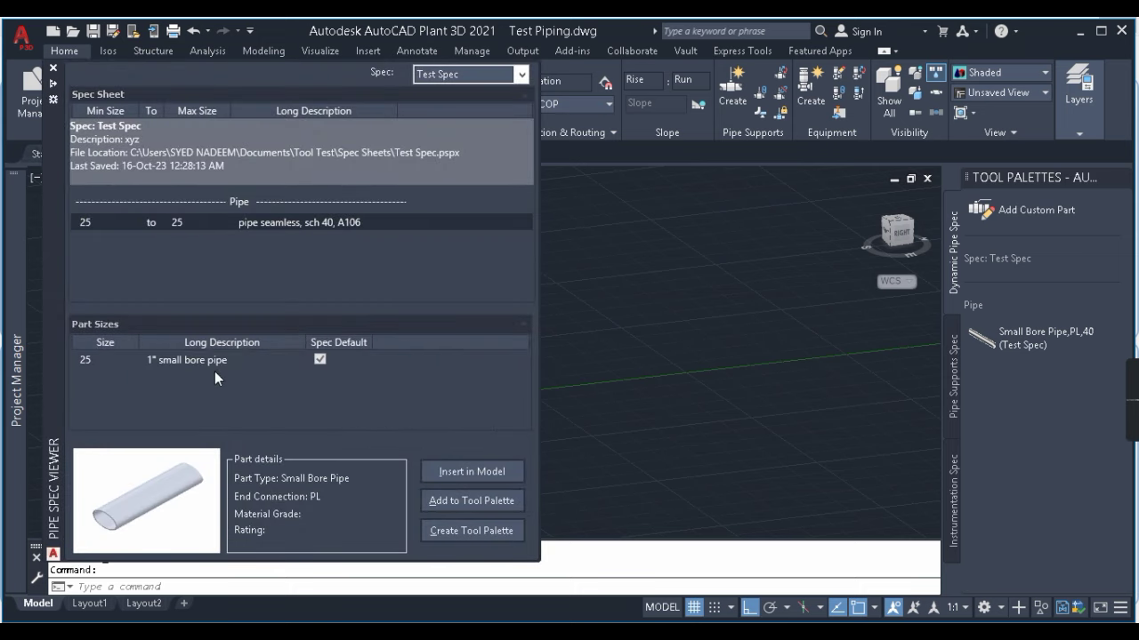
Insert the small bore pipe into the model, routing runs of 10 and 25
left_click(466, 469)
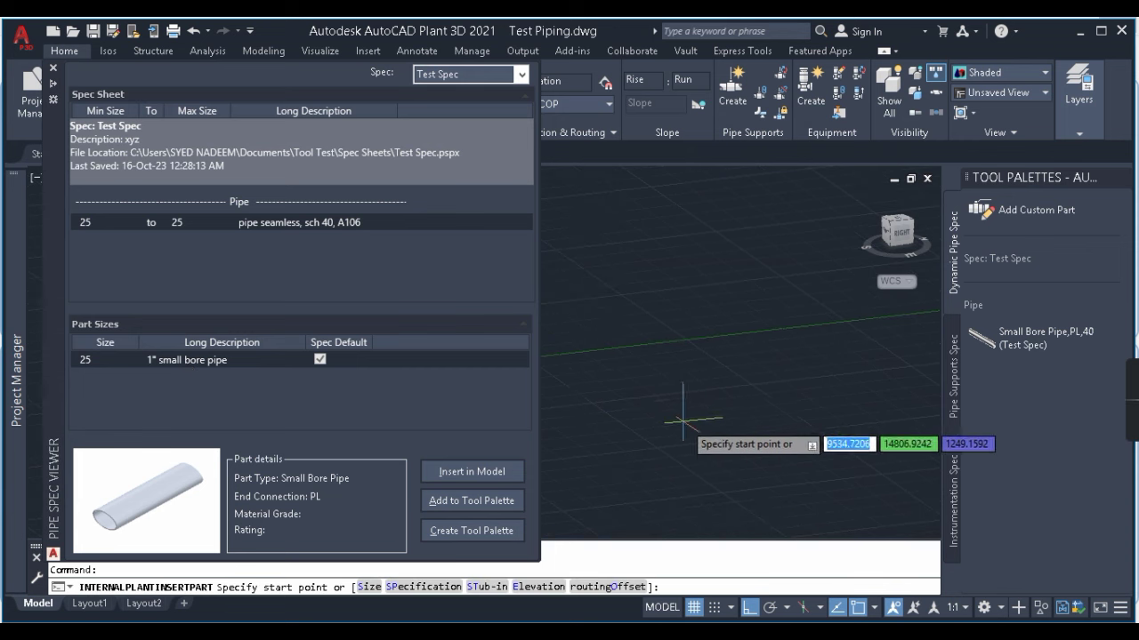
scroll(467, 374, "up", 5)
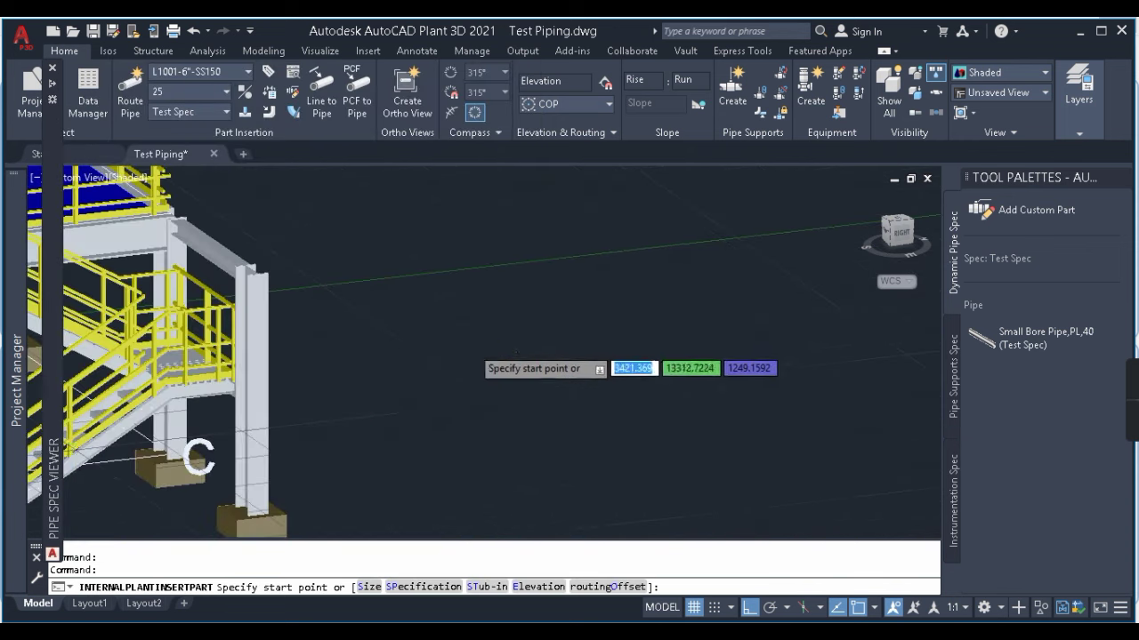
left_click(405, 394)
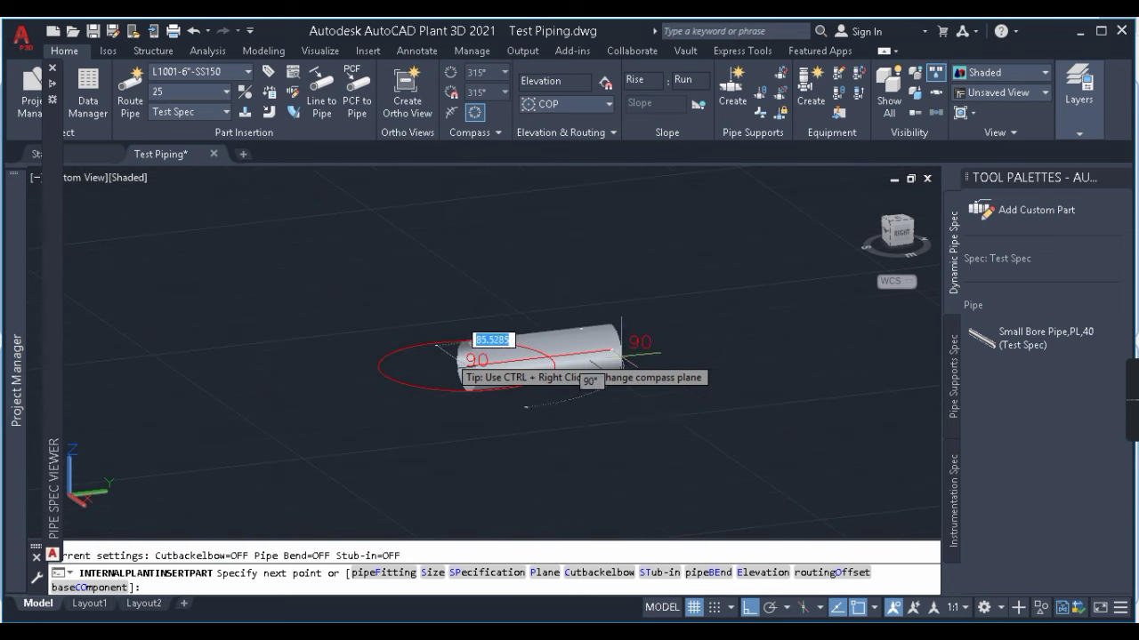
scroll(534, 360, "up", 4)
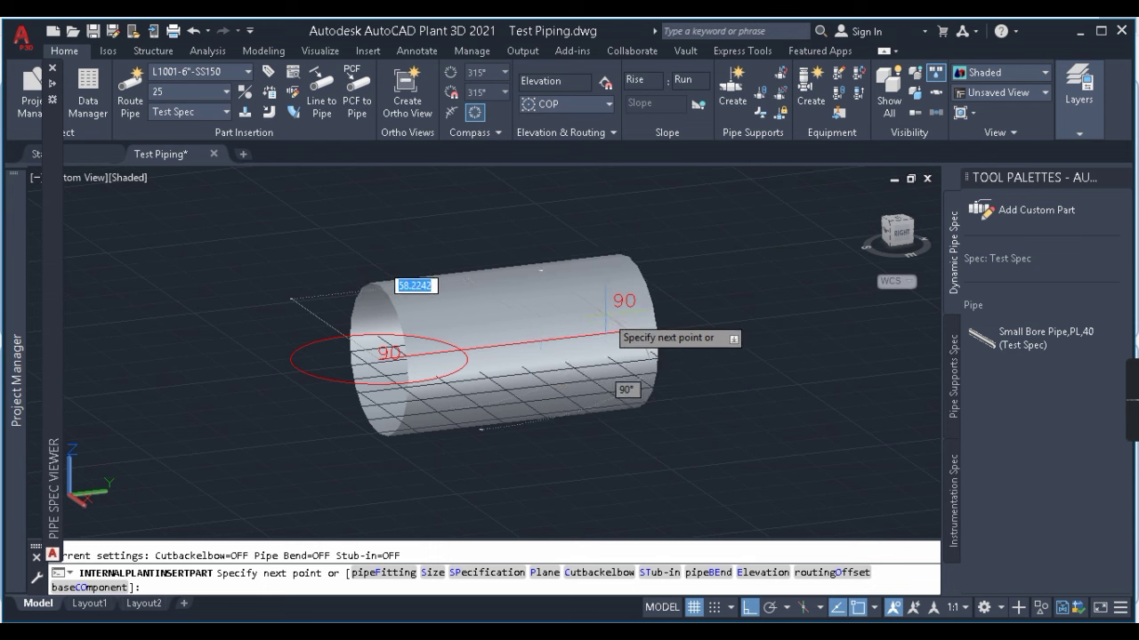
type("10")
key("Return")
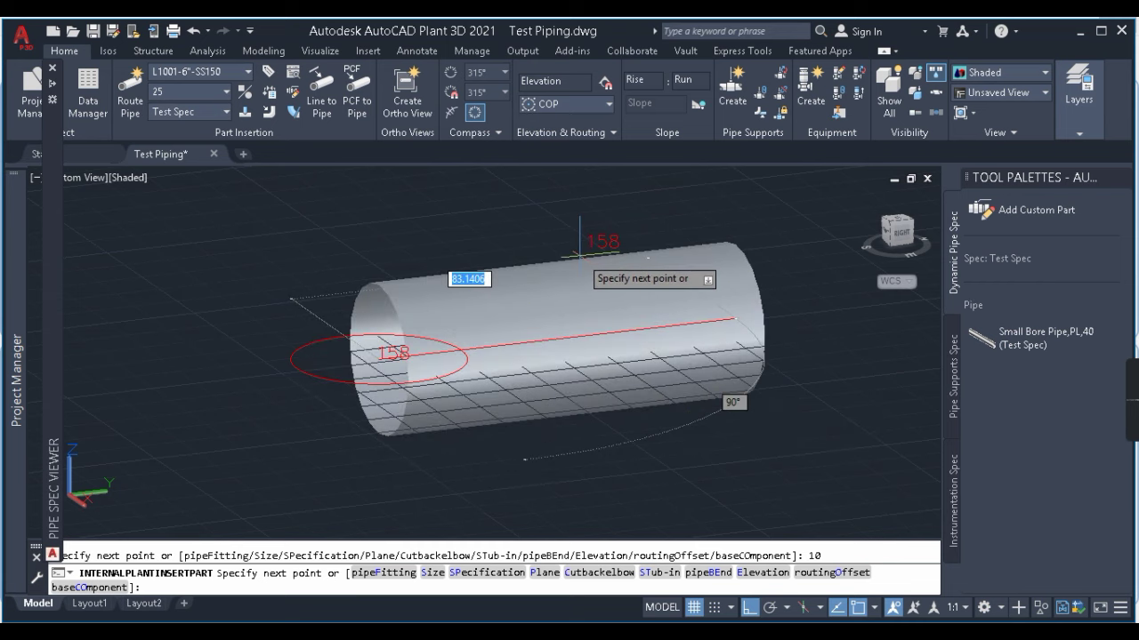
type("25")
key("Return")
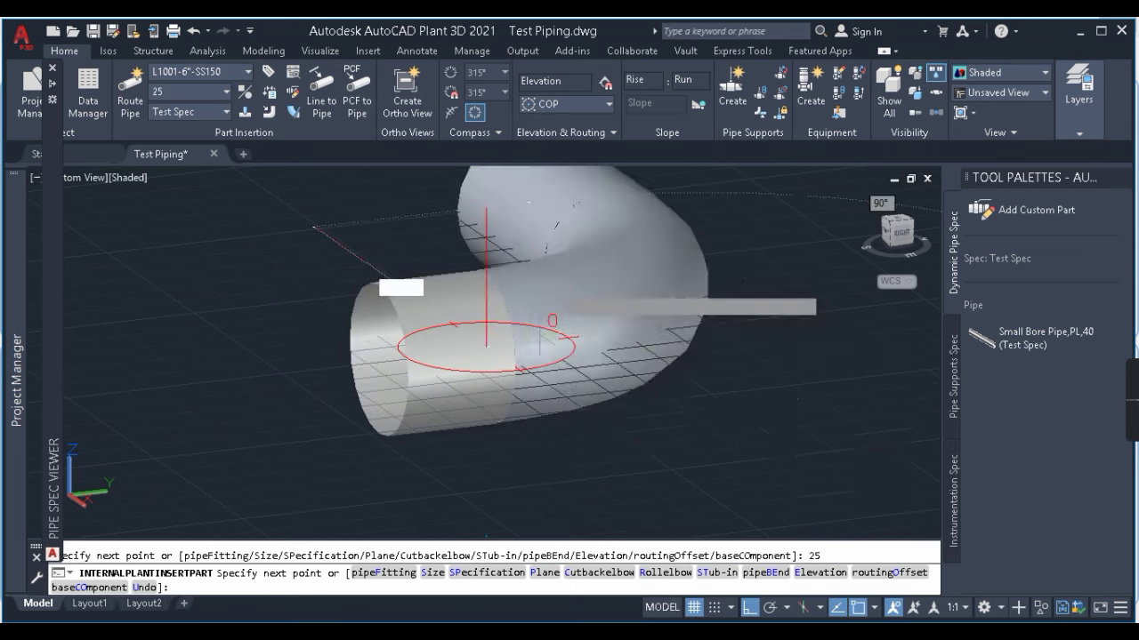
scroll(569, 356, "down", 3)
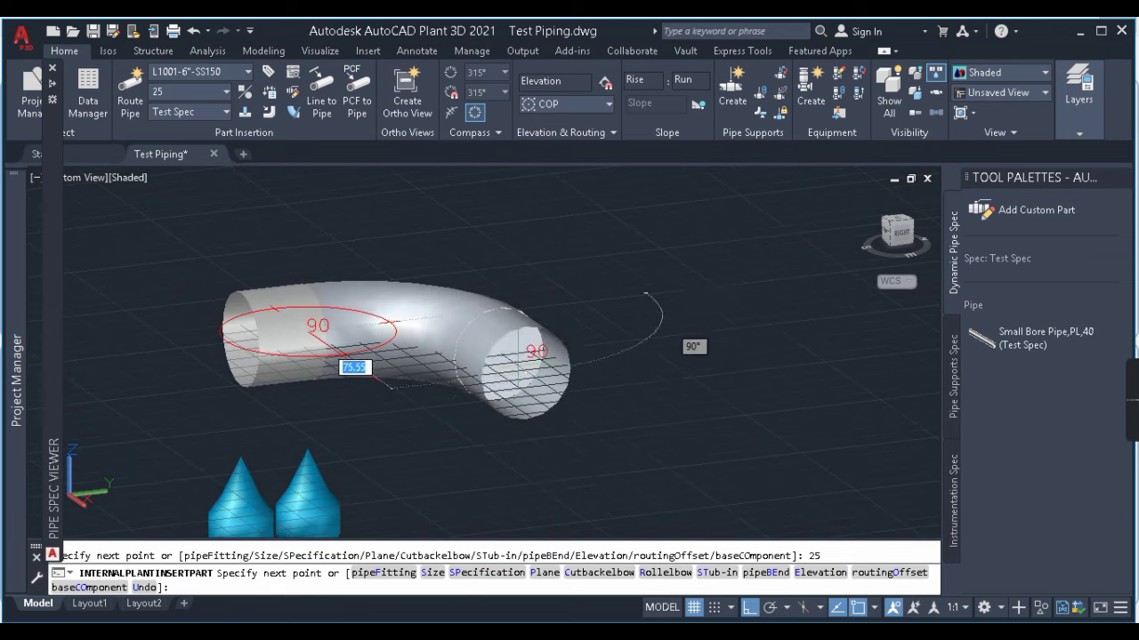
key("Escape")
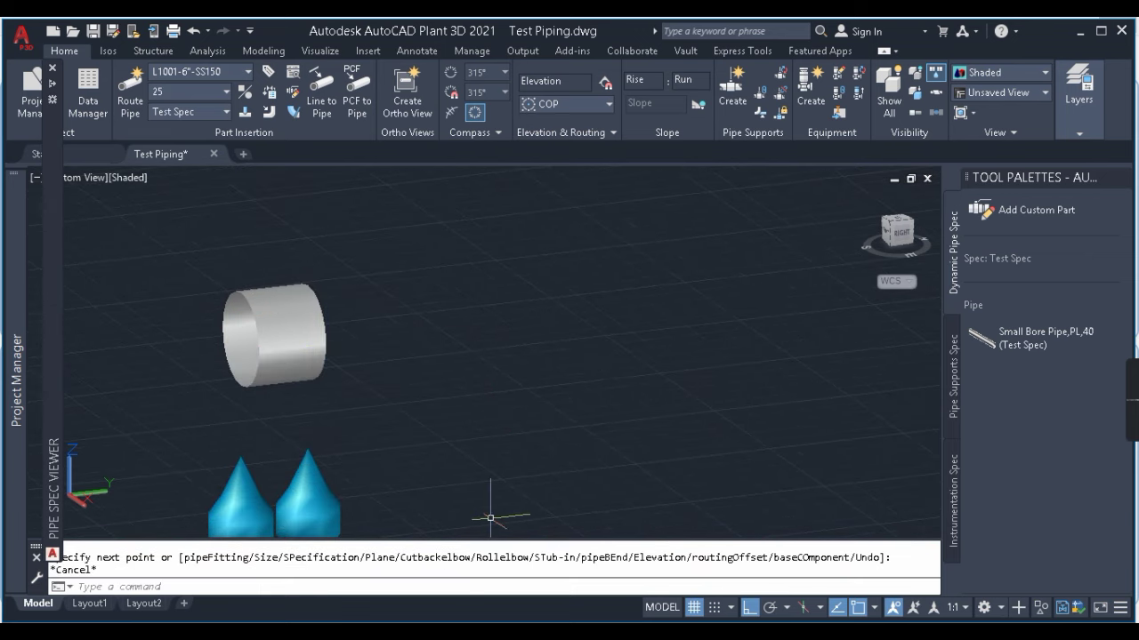
mouse_move(739, 634)
left_click(738, 547)
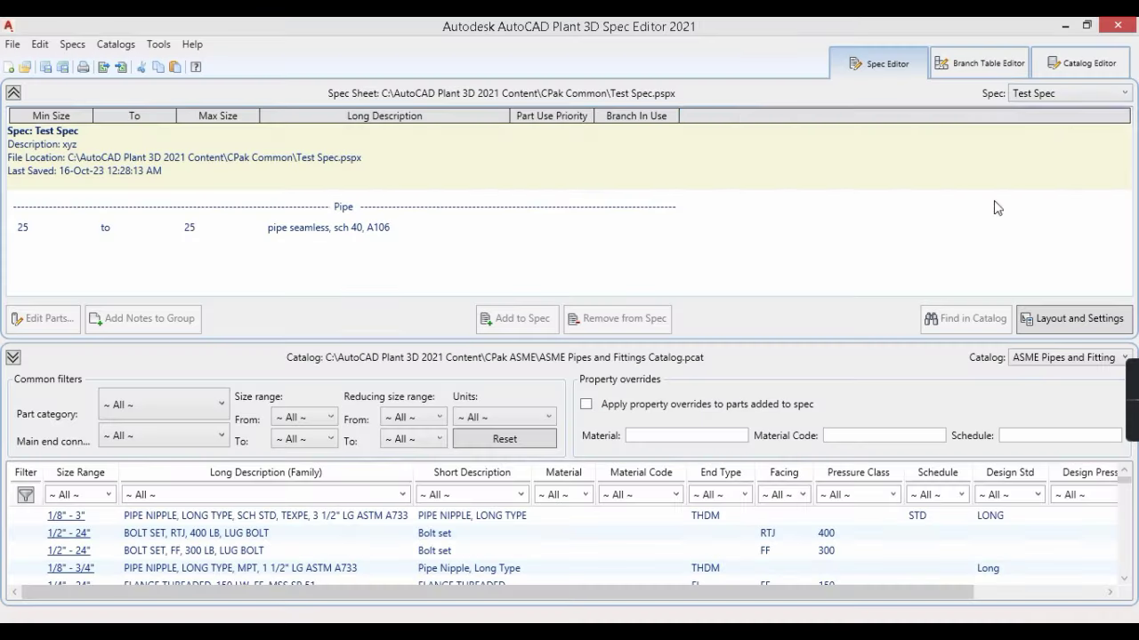
left_click(1080, 63)
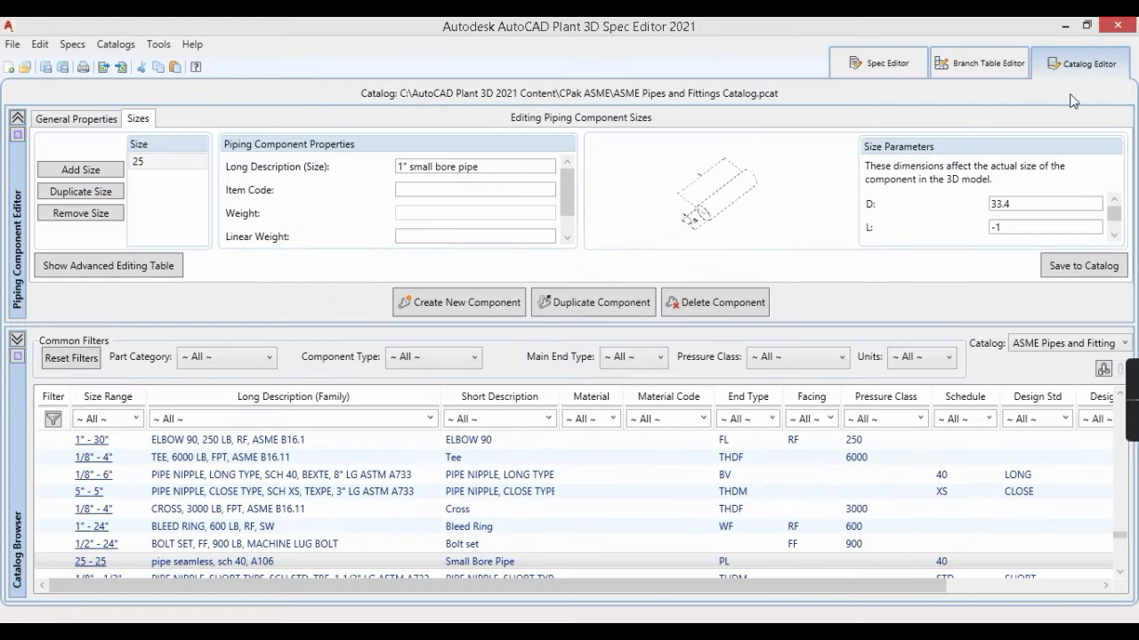
left_click(86, 121)
scroll(1050, 191, "down", 3)
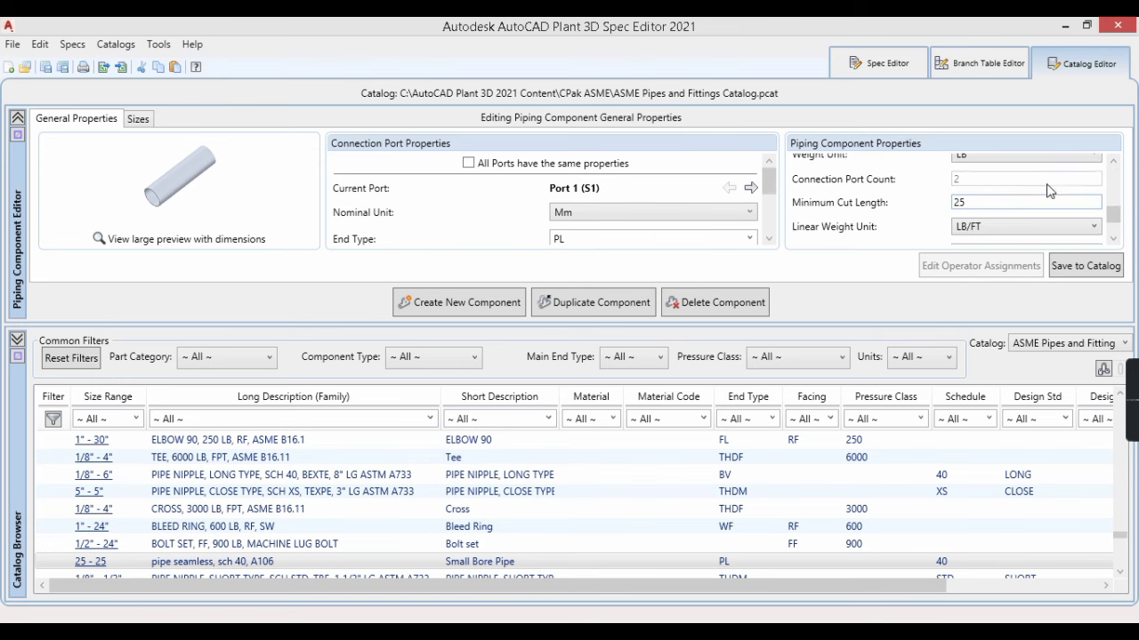
left_click(989, 204)
left_click(1065, 24)
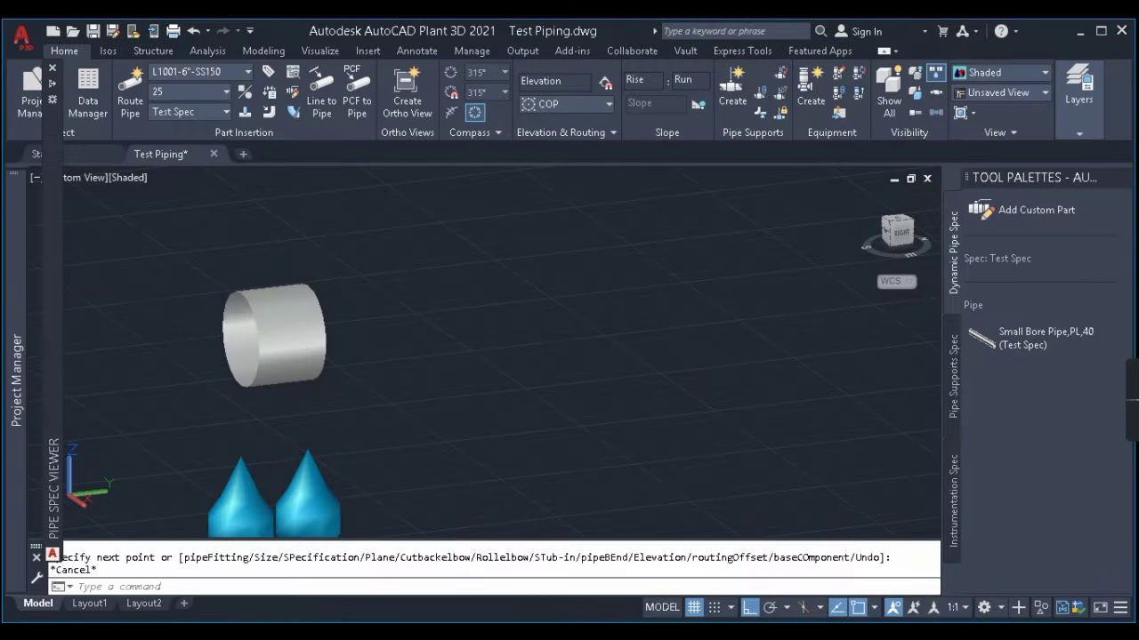
Route a Small Bore Pipe test piece with segments of 20 and 25
left_click(993, 354)
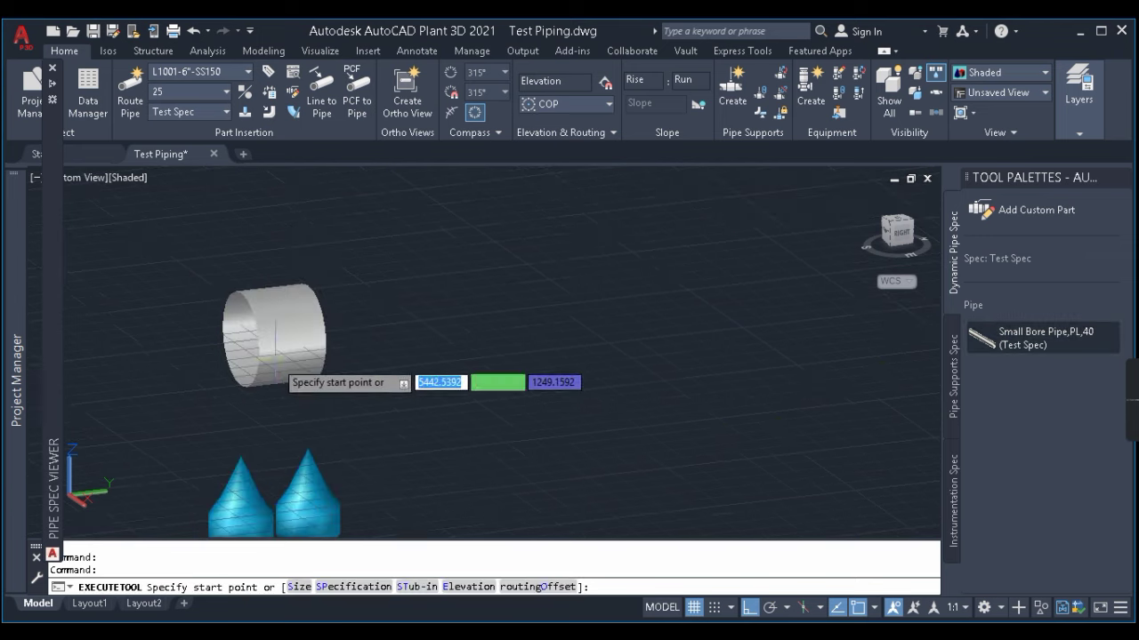
left_click(314, 420)
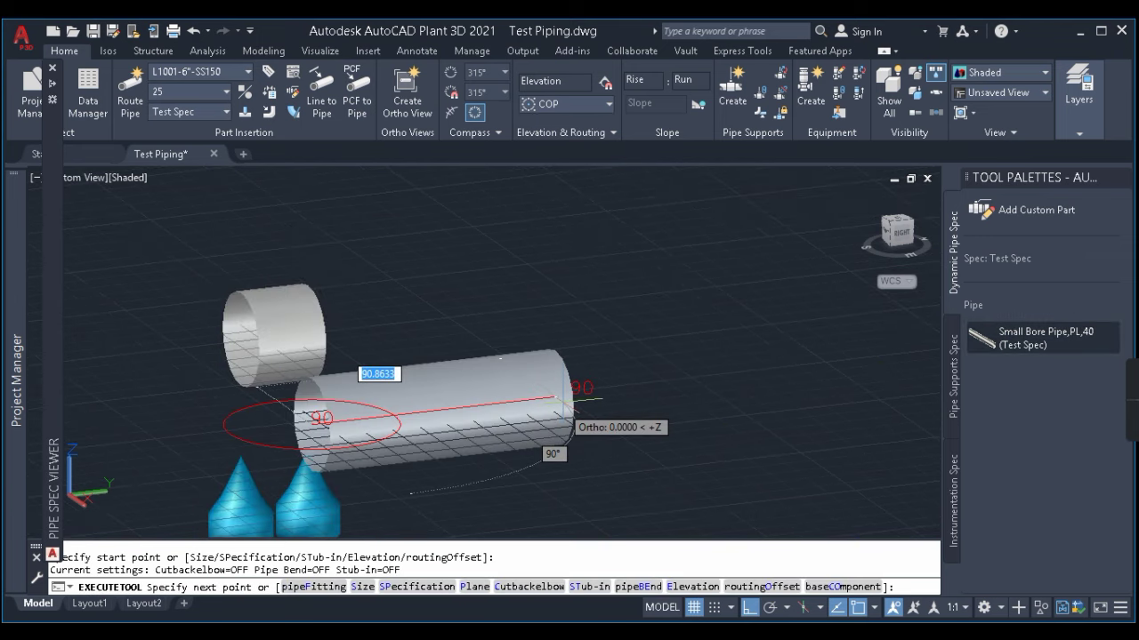
type("20")
key("Return")
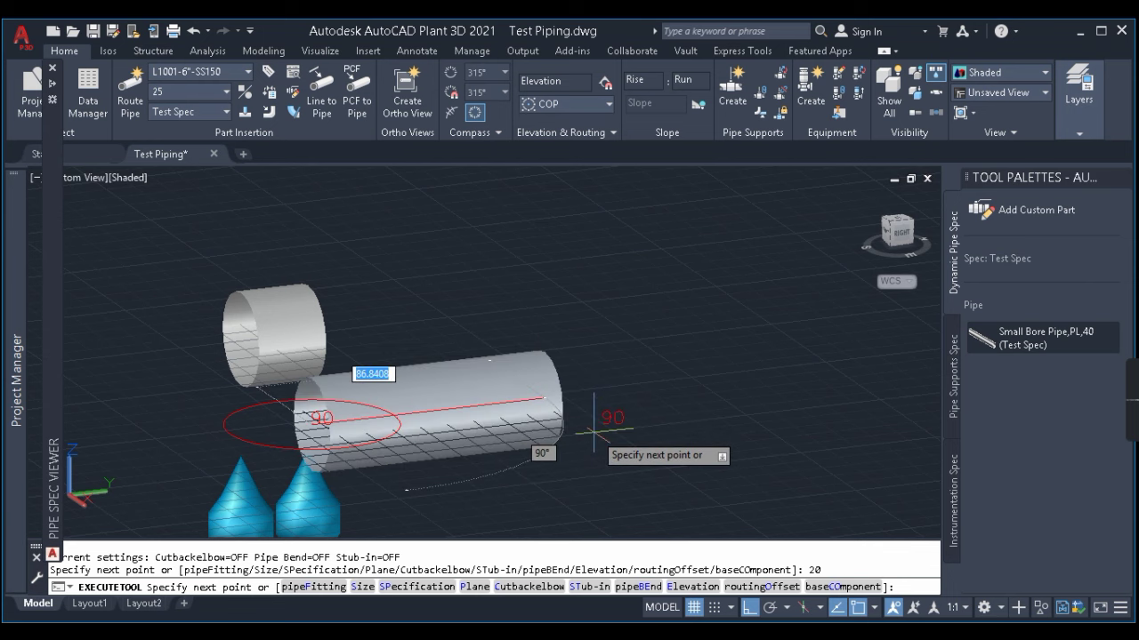
type("25")
key("Return")
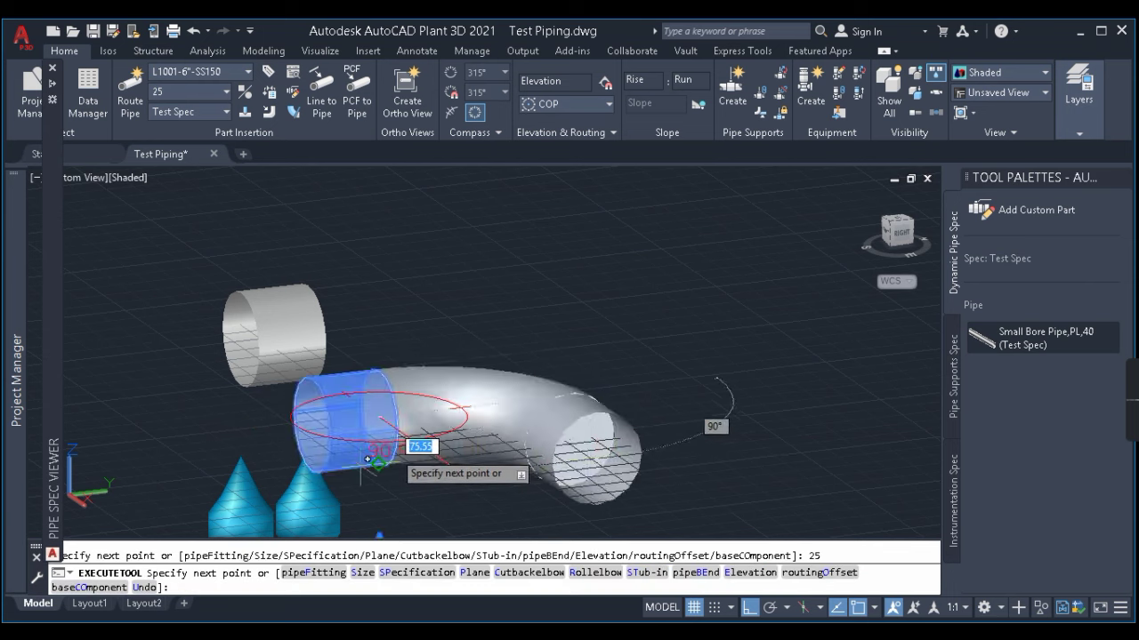
key("Escape")
scroll(458, 347, "down", 2)
Route a 200-long straight Small Bore Pipe run
key("Return")
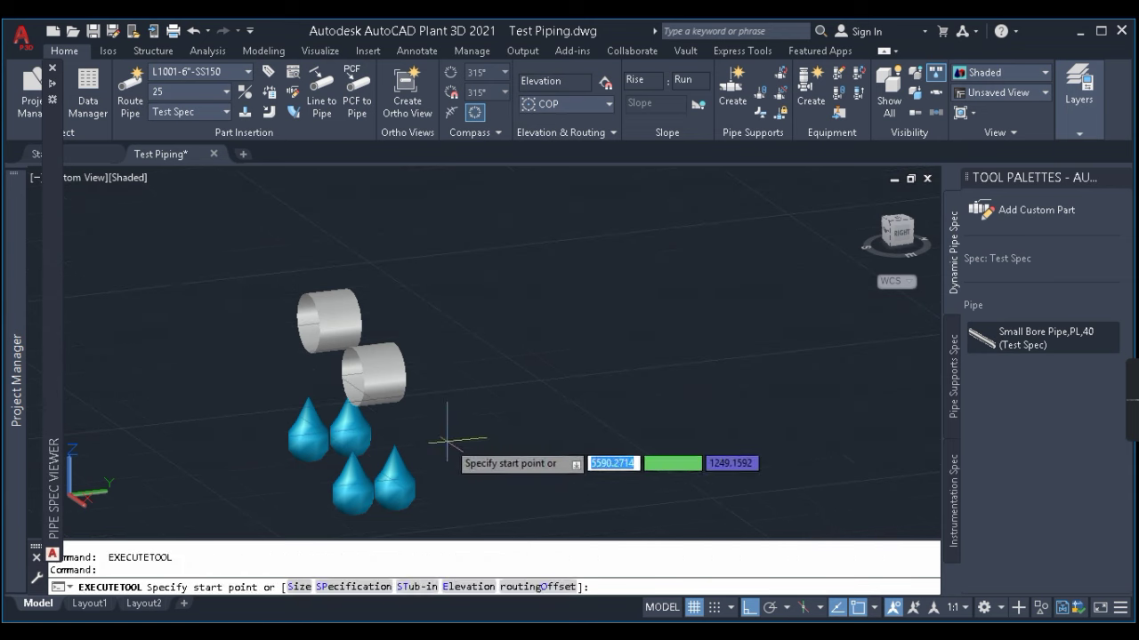
left_click(451, 441)
type("200")
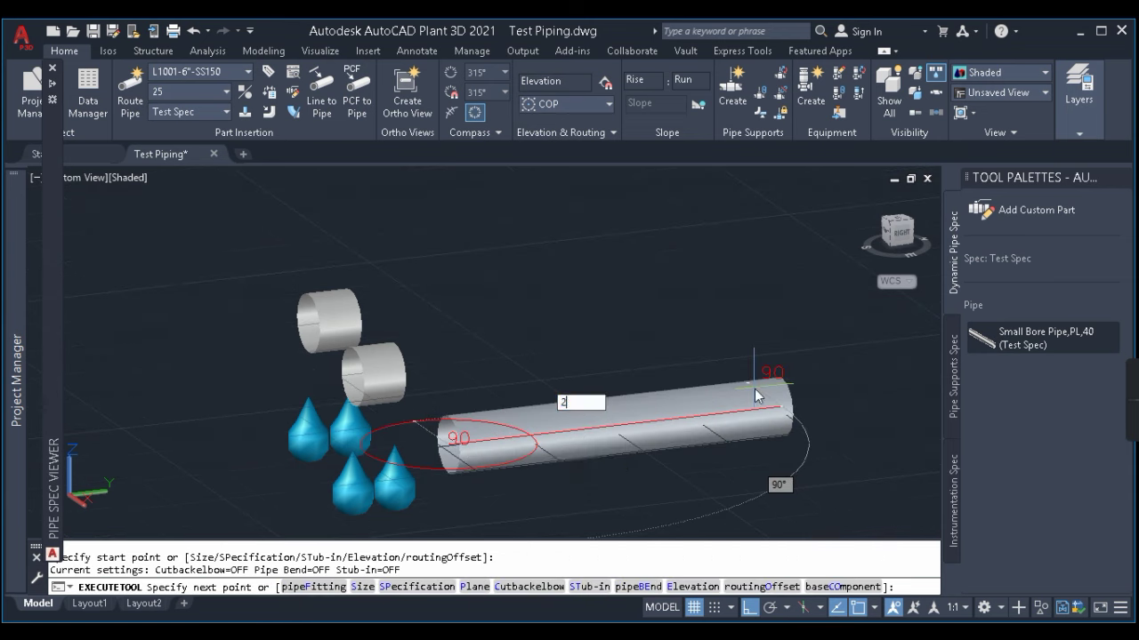
key("Return")
key("Escape")
left_click(605, 333)
key("Escape")
Start the DIST command to measure the new pipe
type("dist")
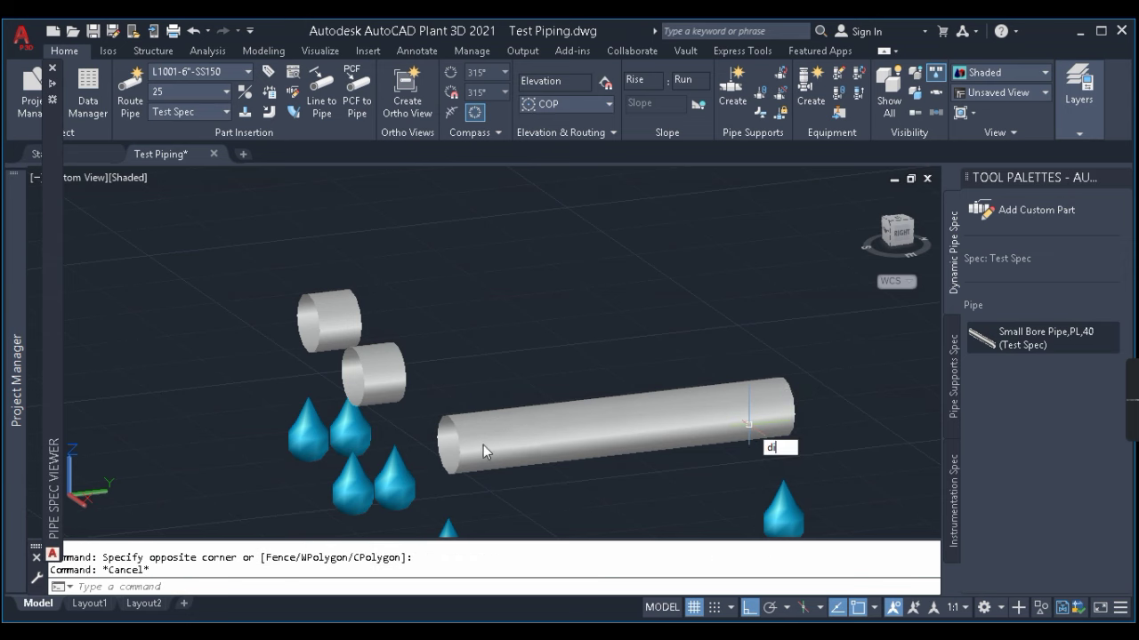
key("Return")
scroll(448, 385, "up", 3)
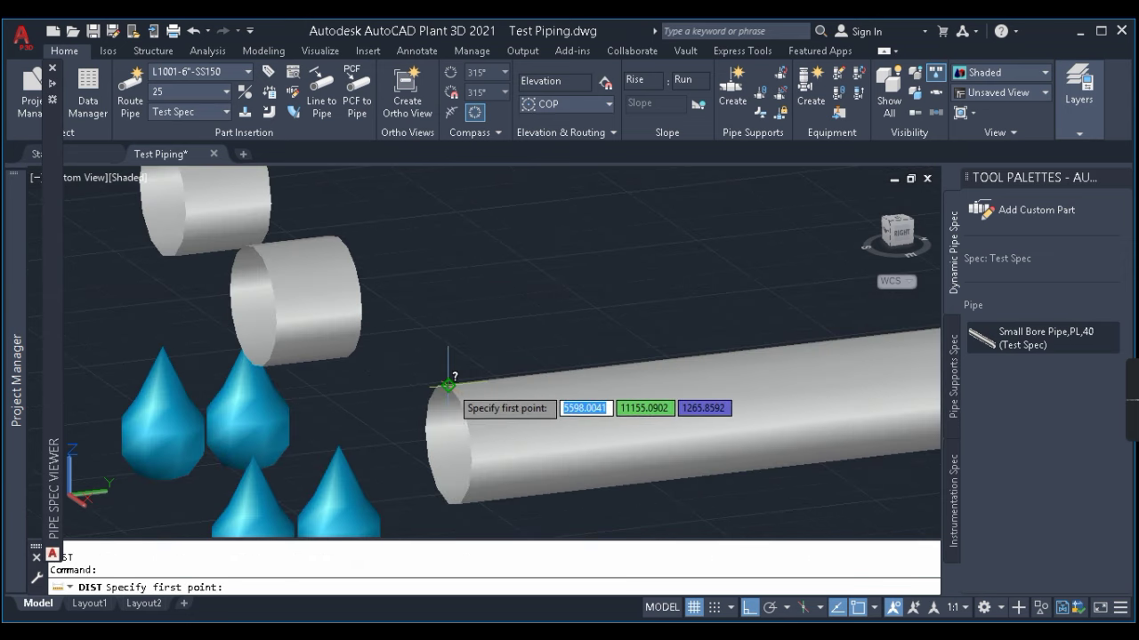
Measure the test pipe as 33.4 across its end and 200 long
left_click(448, 385)
left_click(450, 493)
scroll(450, 493, "down", 5)
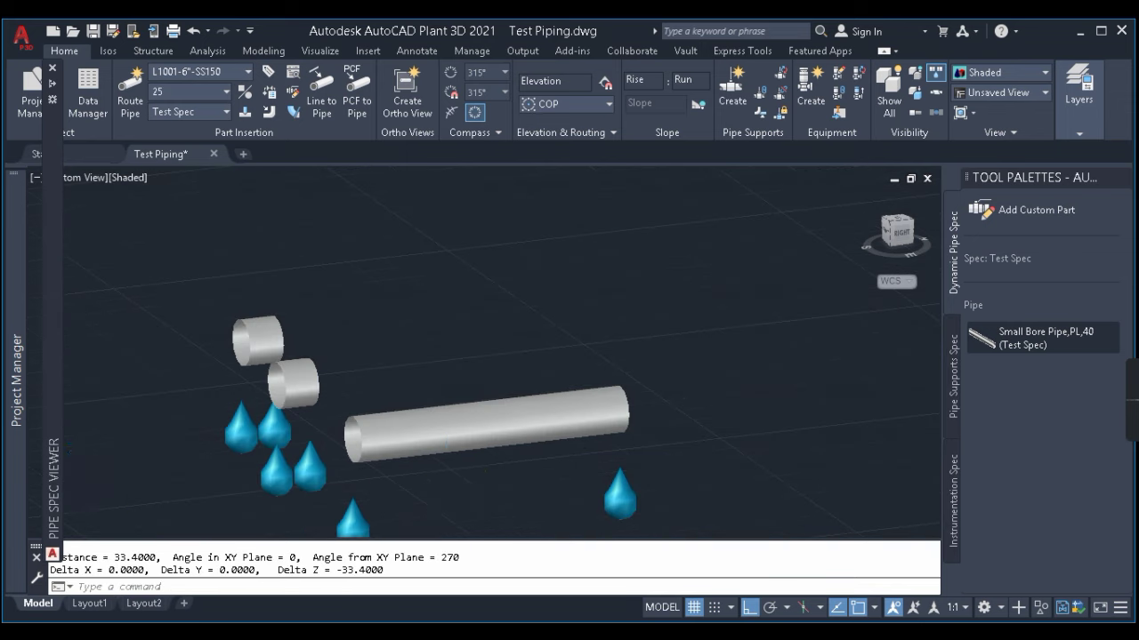
scroll(445, 438, "up", 2)
key("Return")
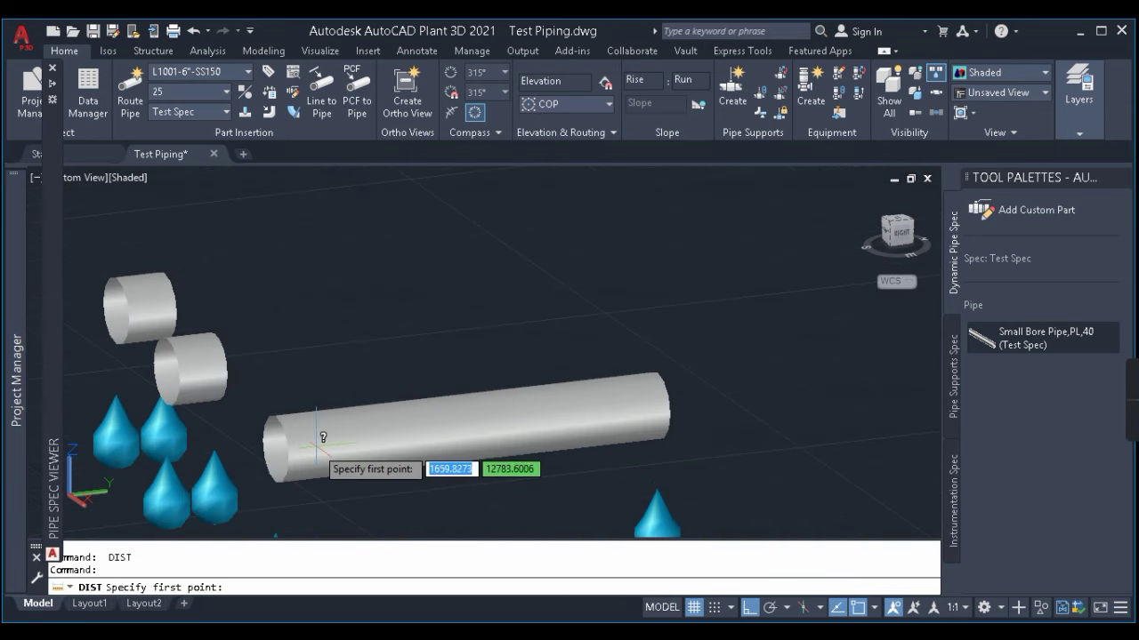
left_click(276, 449)
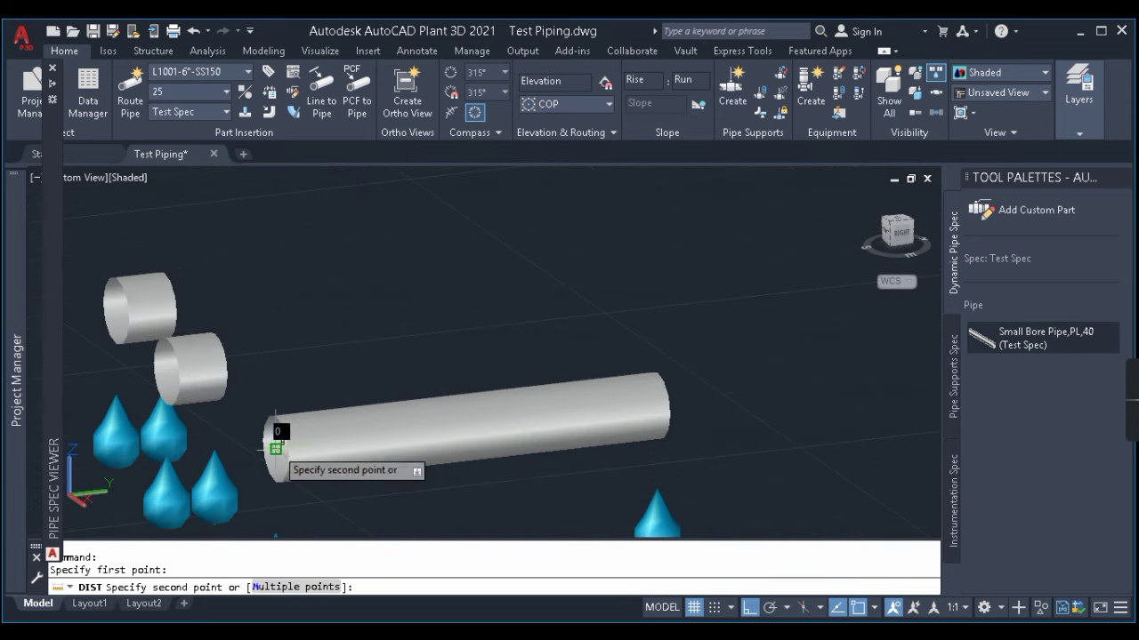
left_click(668, 408)
key("Escape")
scroll(564, 348, "down", 2)
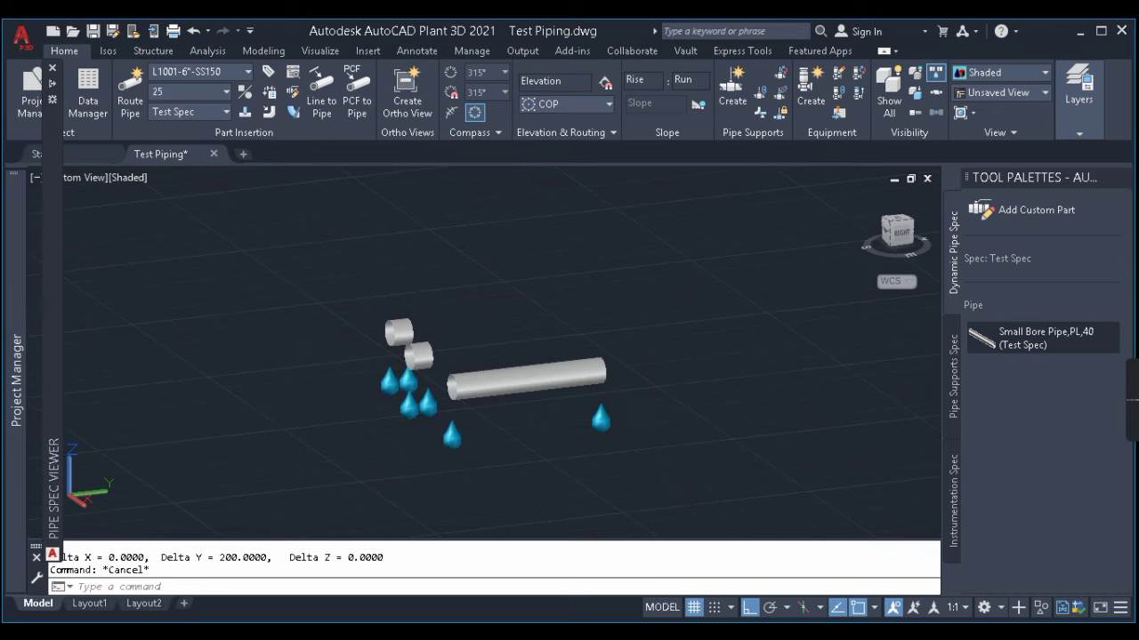
Window-select the test pipe pieces and delete them
left_click(698, 374)
left_click(372, 330)
key("Delete")
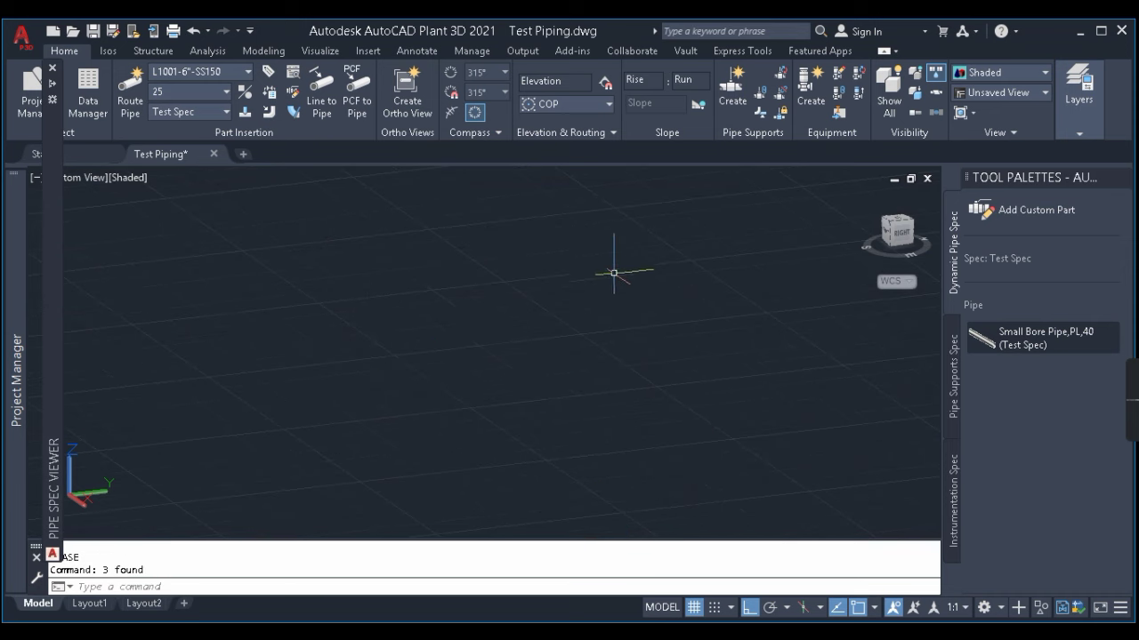
scroll(432, 259, "down", 1)
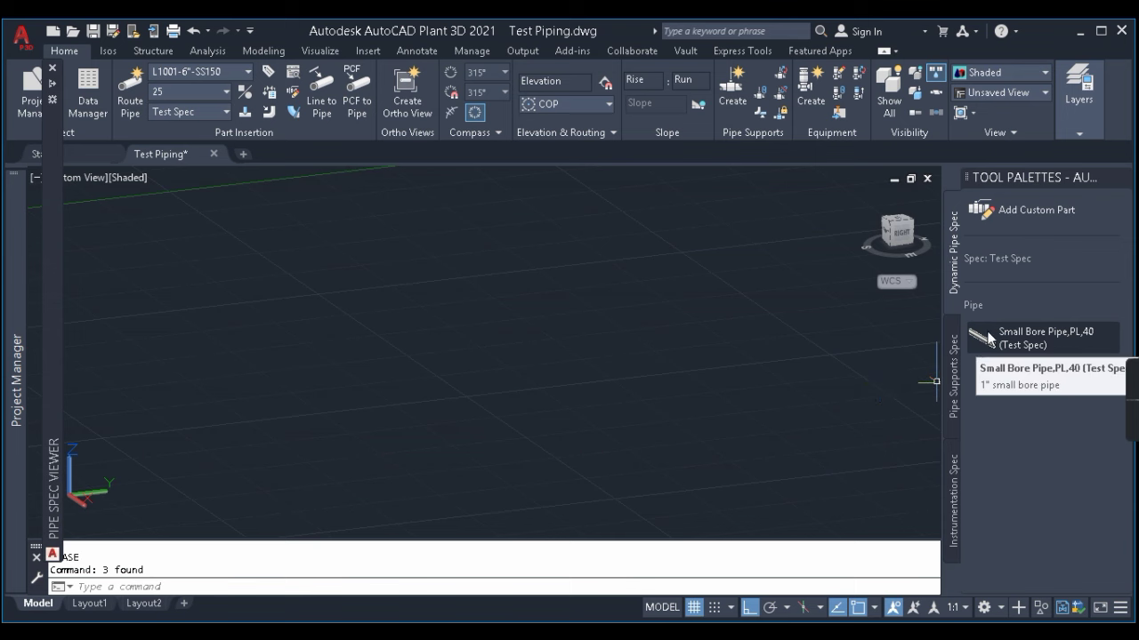
scroll(520, 371, "down", 3)
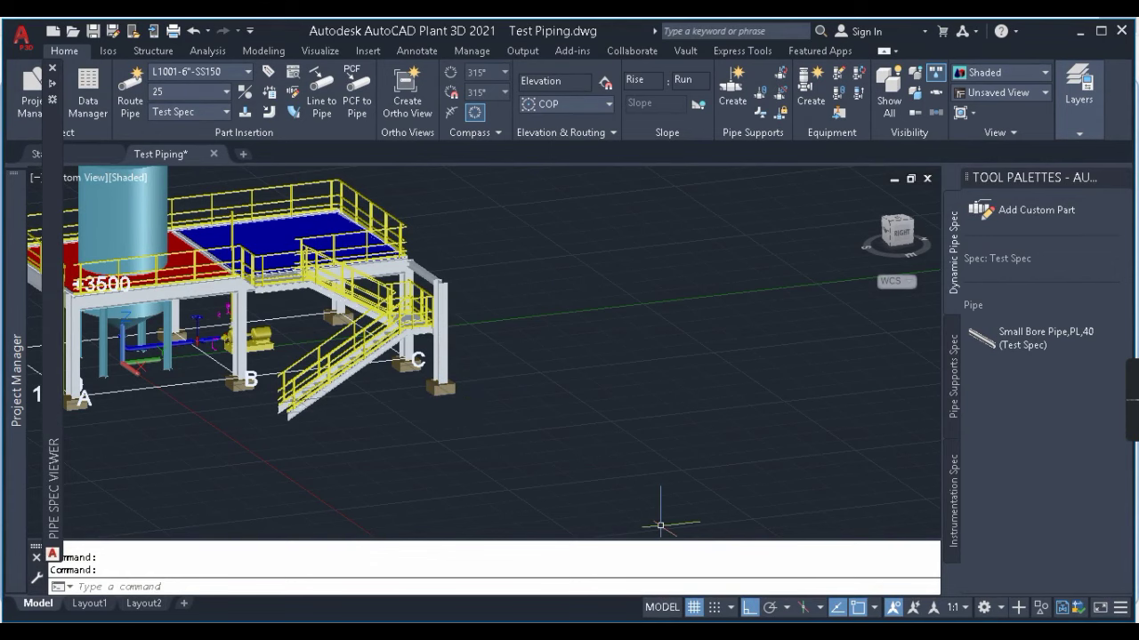
Start a new metric Fittings component at size 25 with SW primary end type
mouse_move(790, 585)
left_click(786, 548)
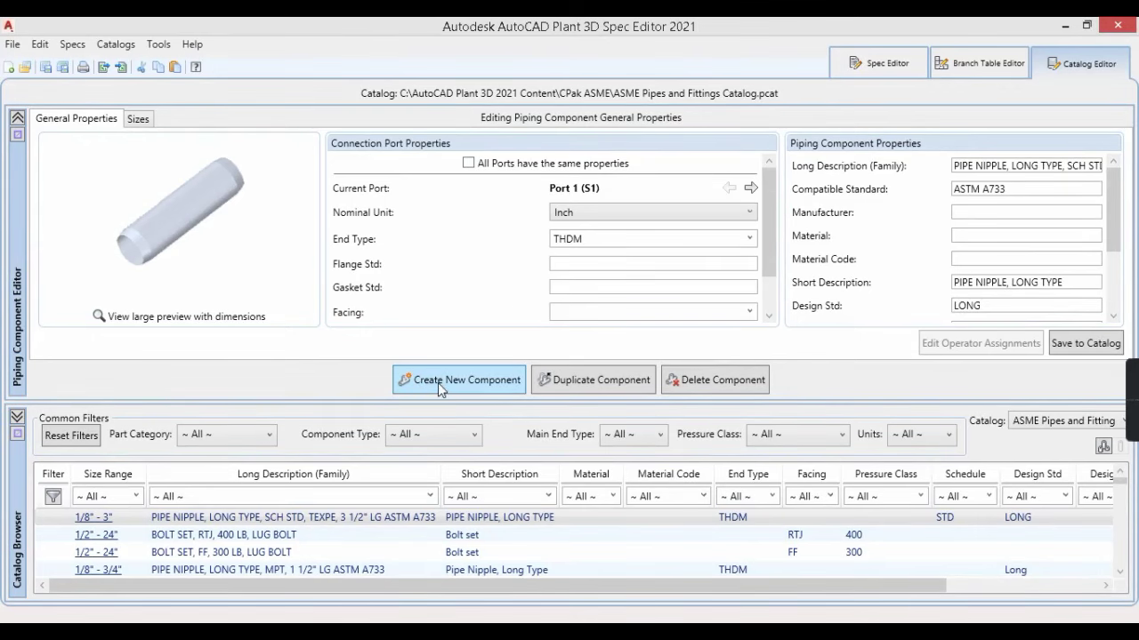
left_click(461, 378)
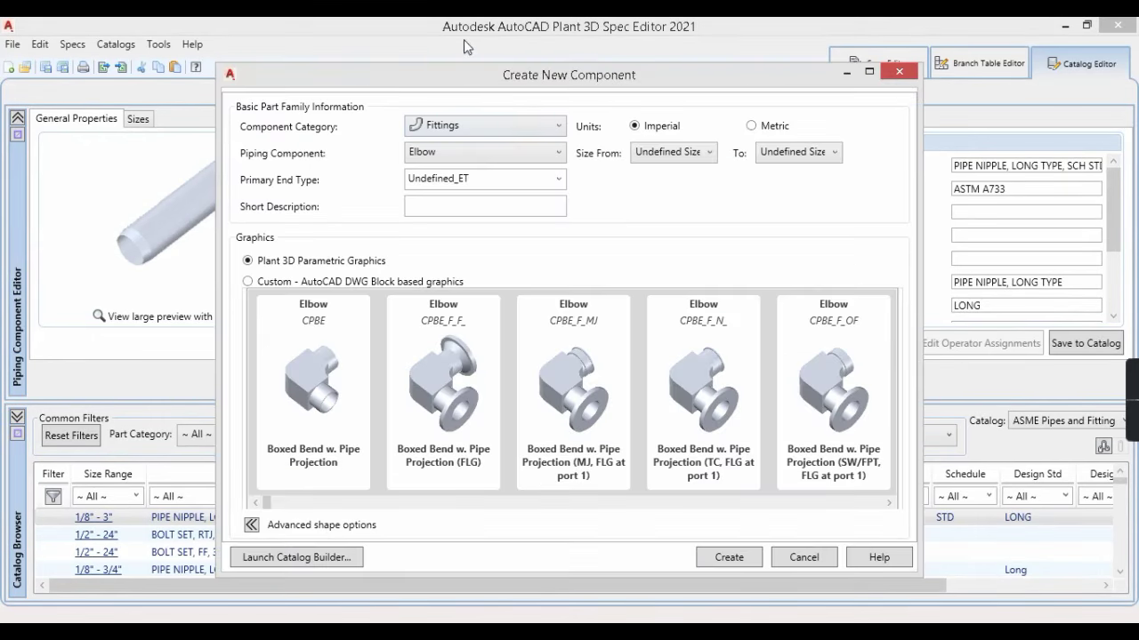
left_click(462, 128)
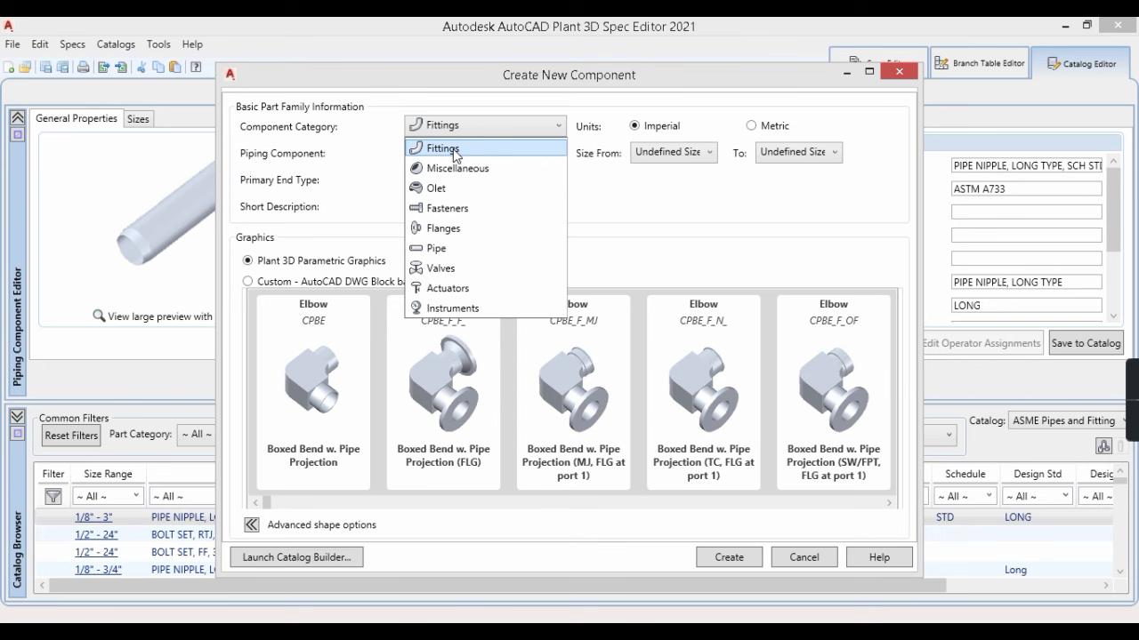
left_click(454, 150)
left_click(769, 132)
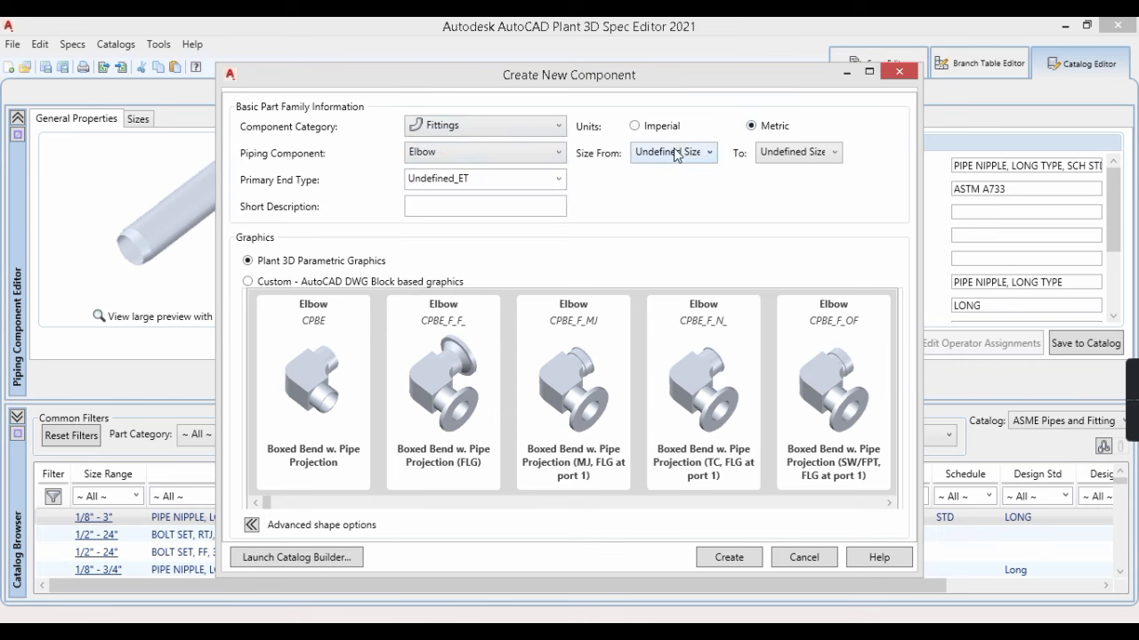
left_click(674, 152)
left_click(651, 274)
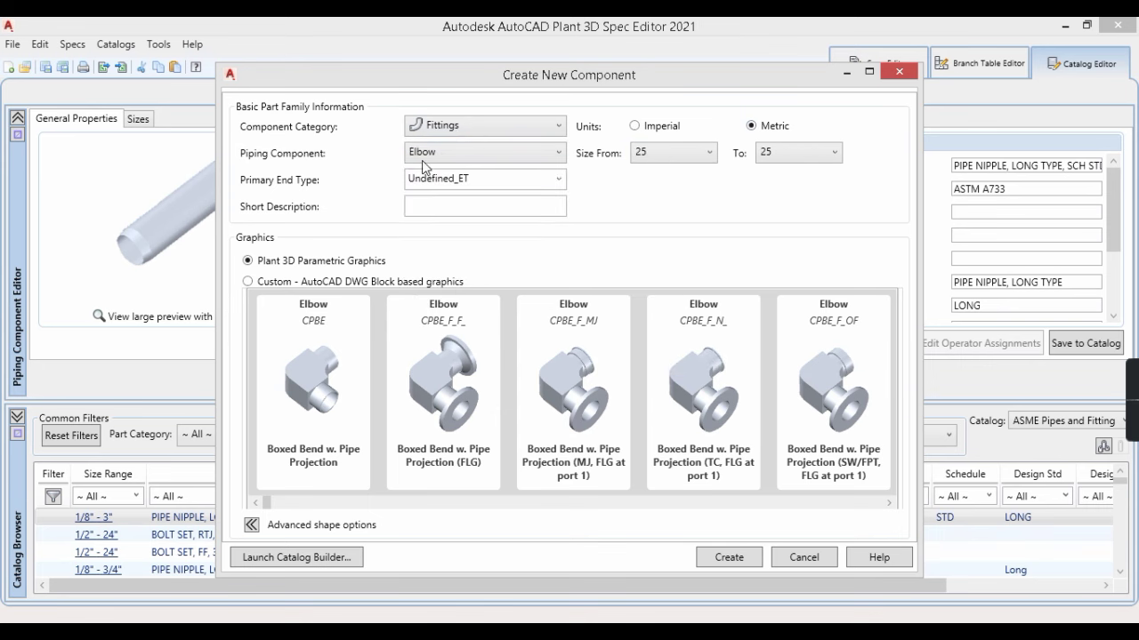
left_click(558, 179)
left_click(436, 283)
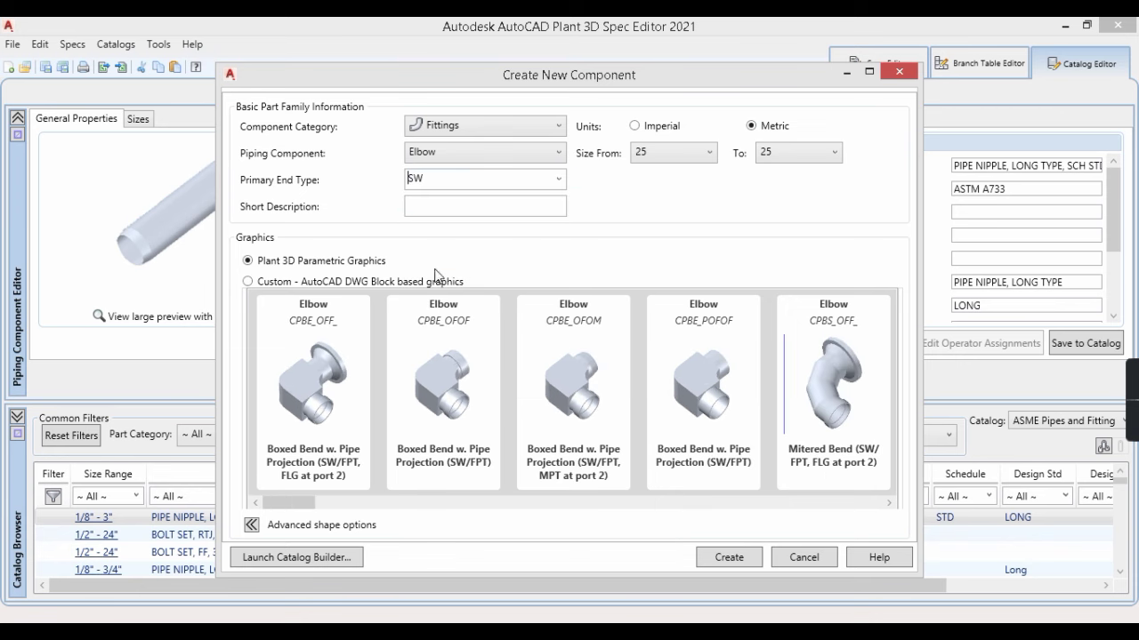
Describe it as SW Elbow, choose Bend (SW/FPT) graphics, and create the component
left_click(452, 207)
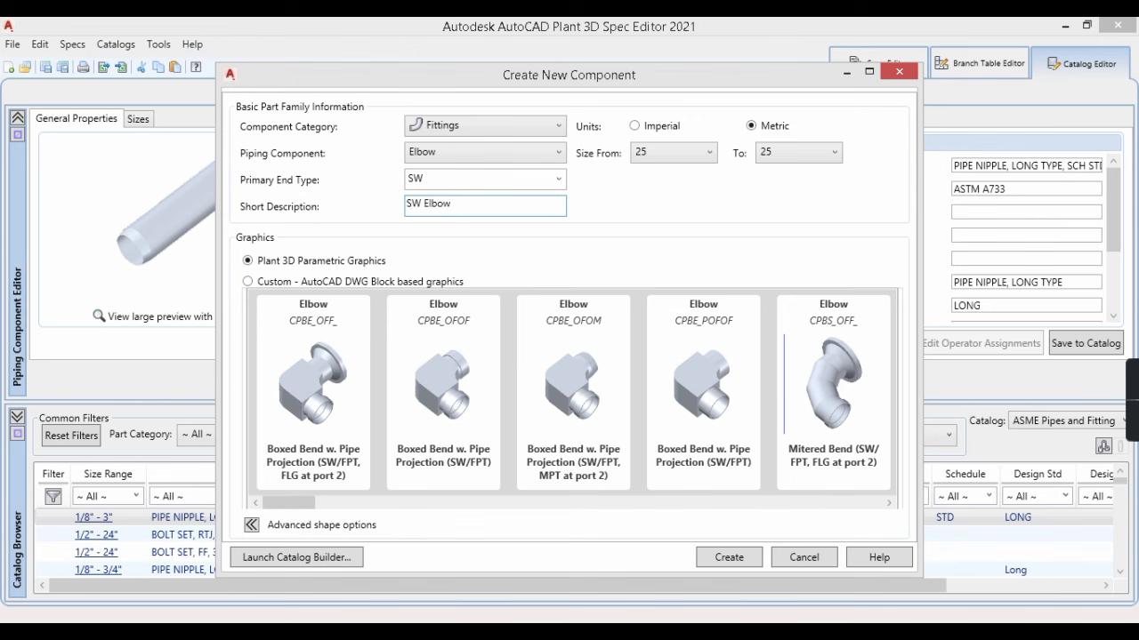
left_click(889, 503)
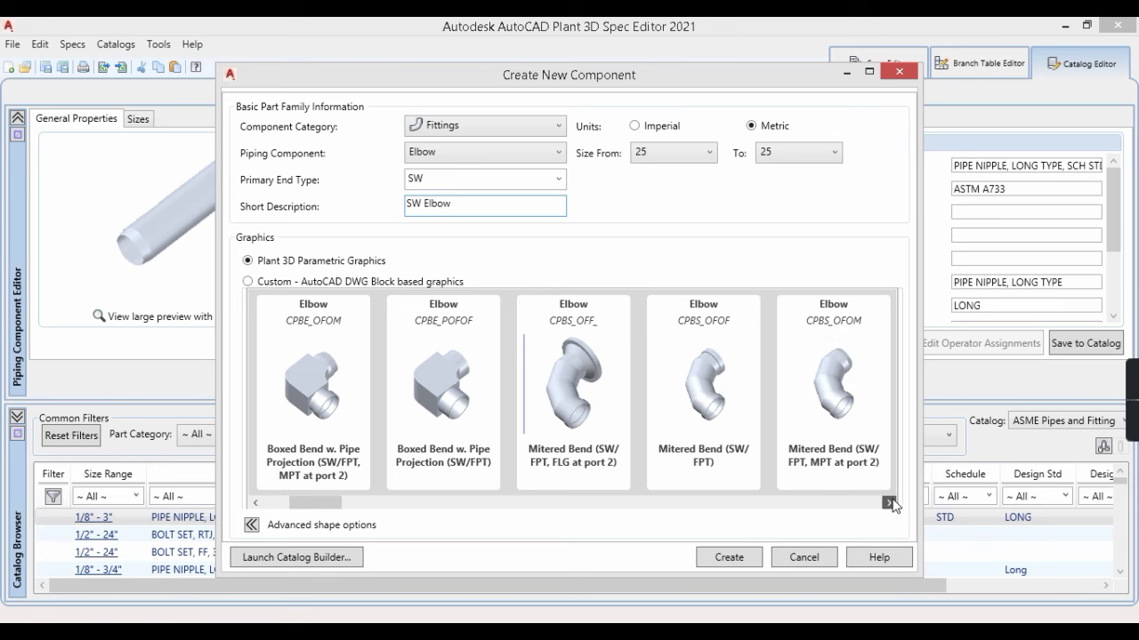
left_click(889, 504)
left_click(892, 504)
left_click(892, 505)
left_click(892, 504)
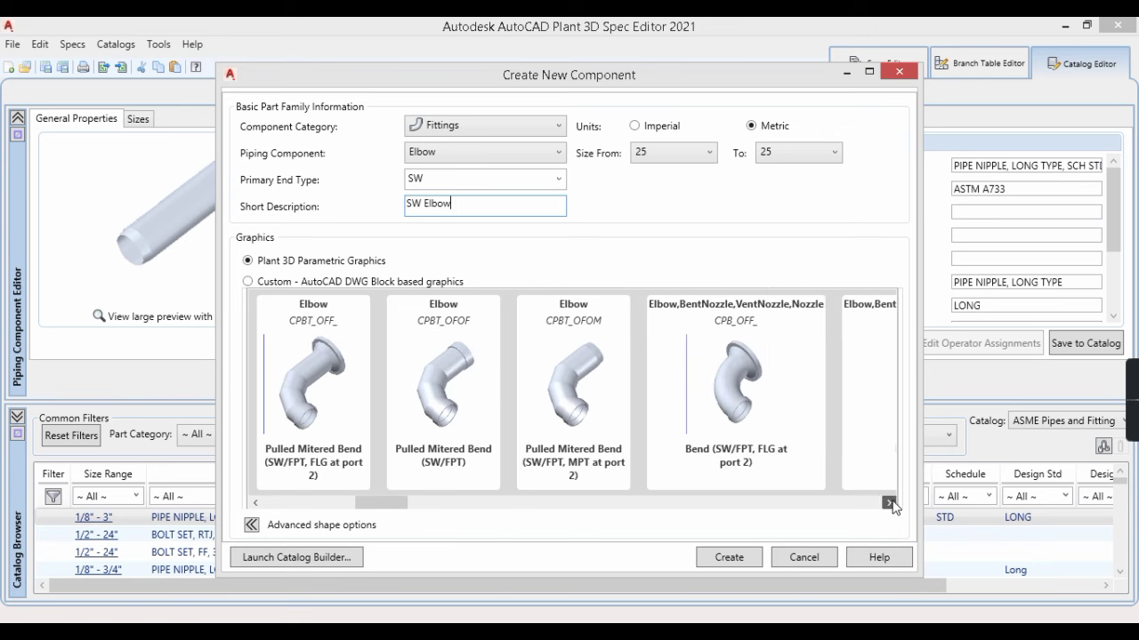
left_click(892, 504)
left_click(778, 400)
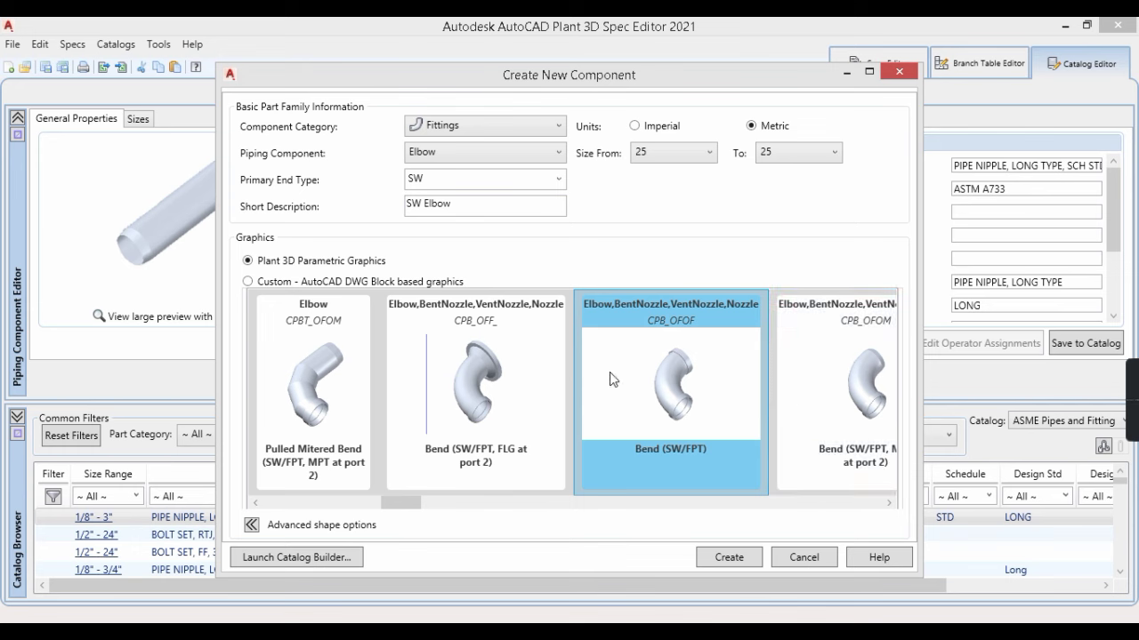
left_click(729, 560)
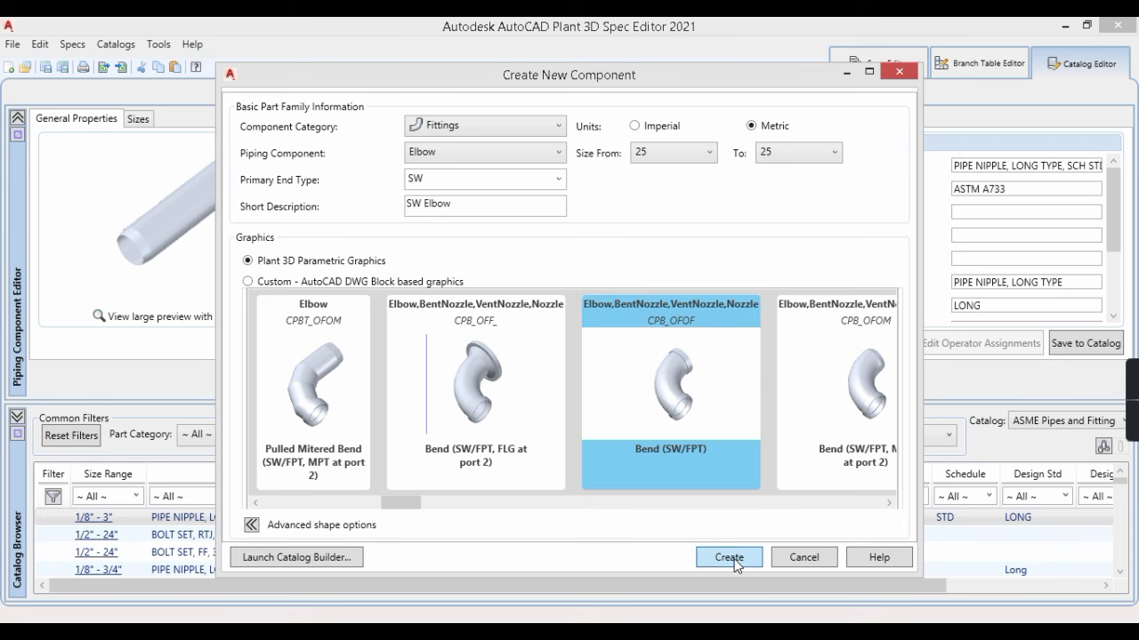
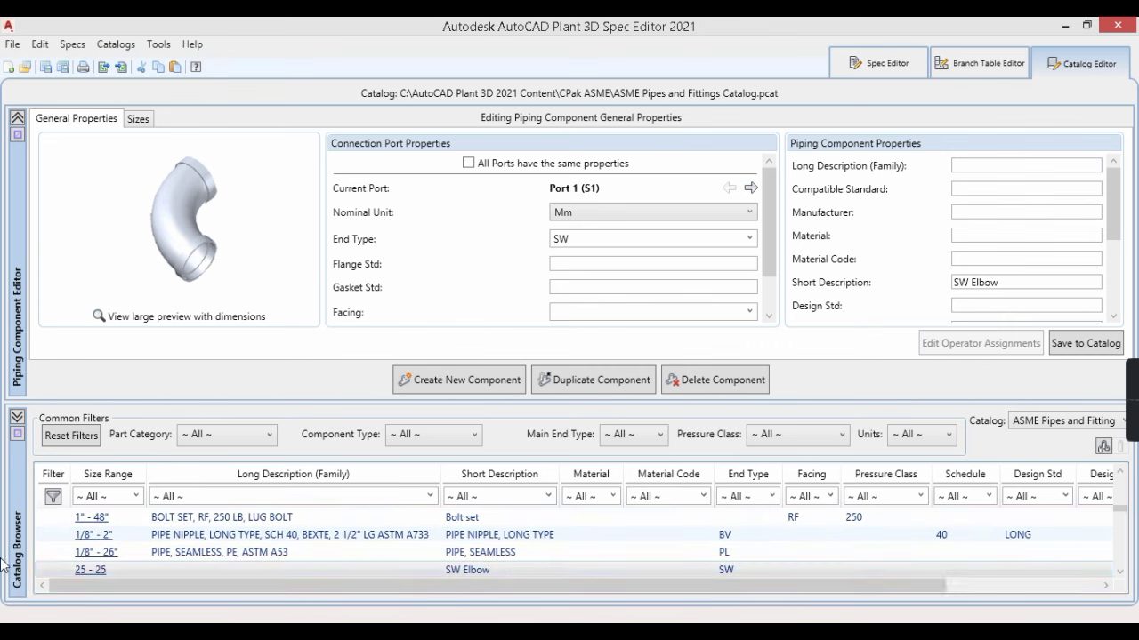
Select the SW Elbow component and enter a path angle of 90
left_click(117, 567)
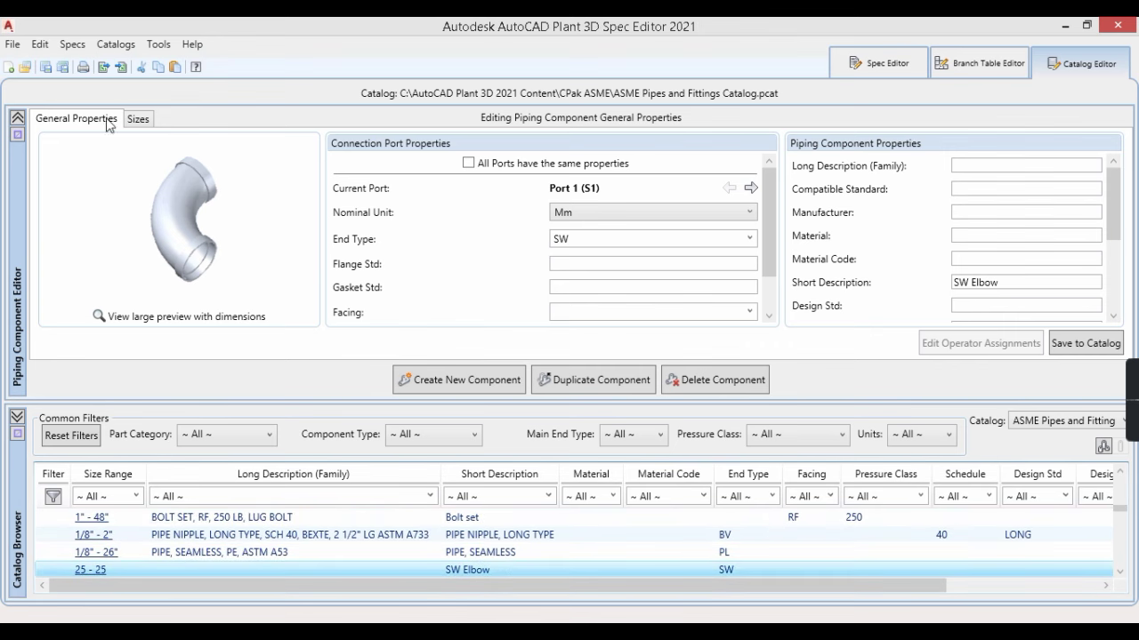
left_click(993, 167)
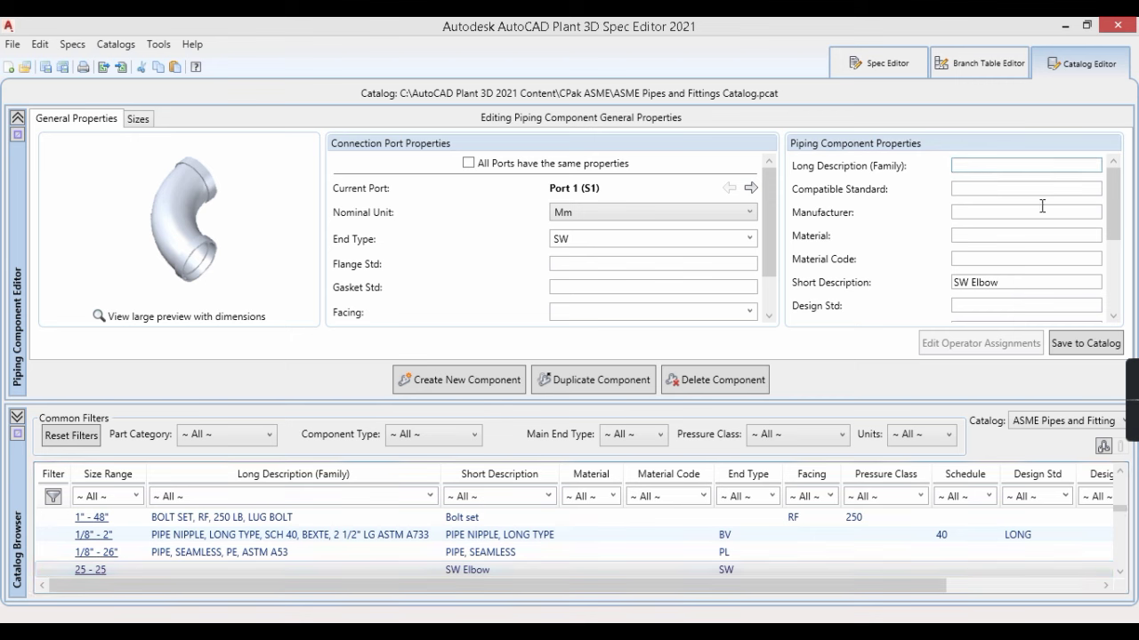
left_click_drag(1115, 206, 1130, 294)
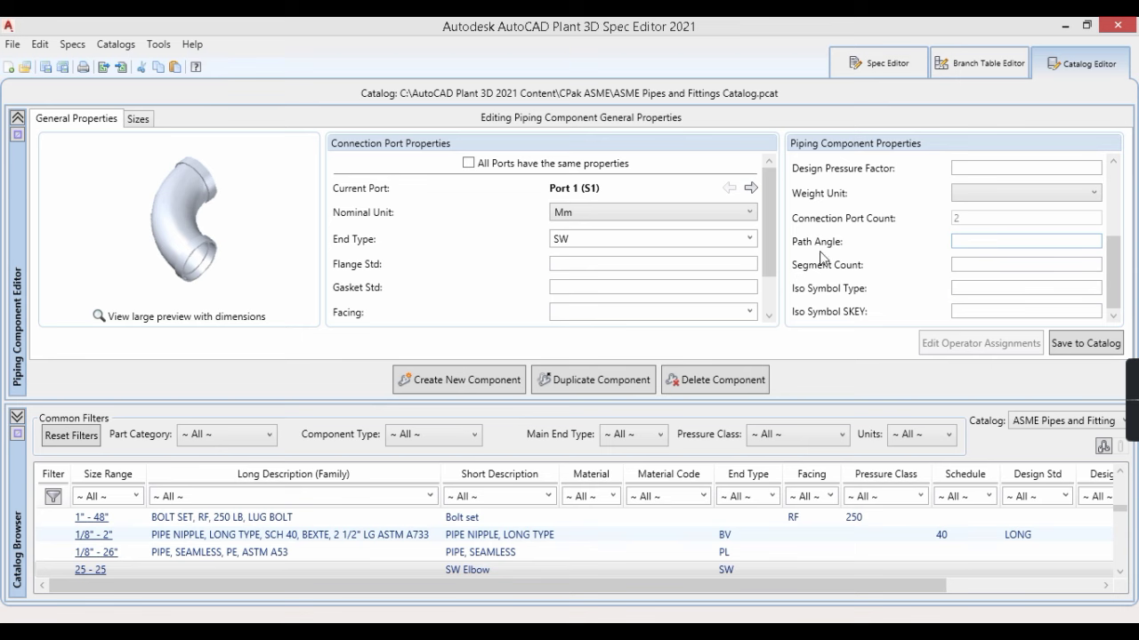
scroll(831, 249, "up", 2)
scroll(845, 233, "down", 2)
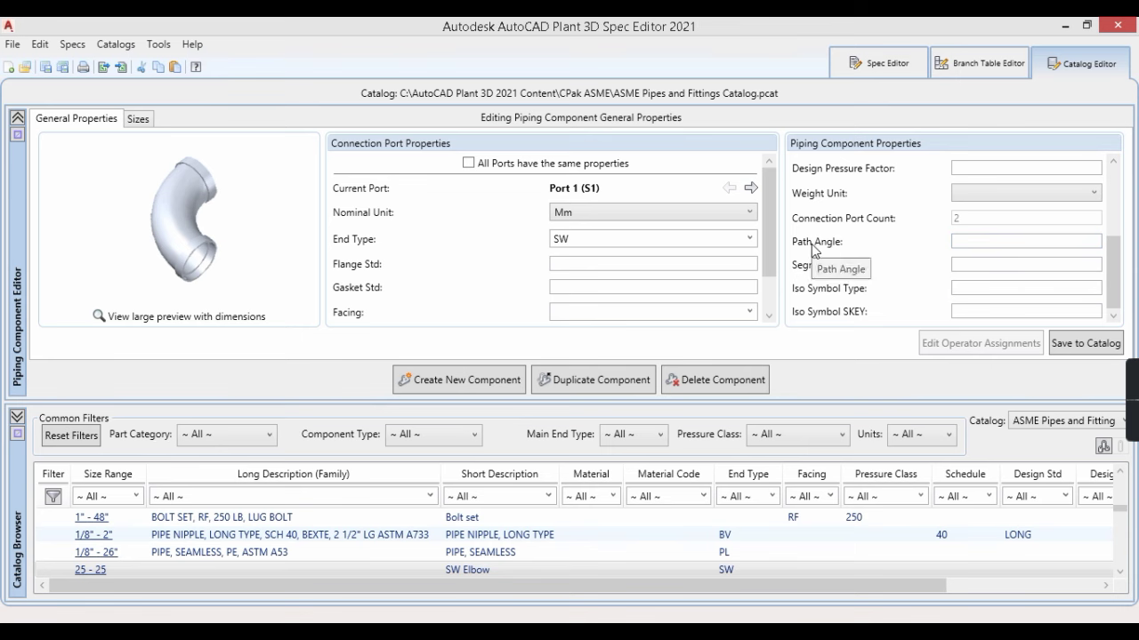
left_click(990, 242)
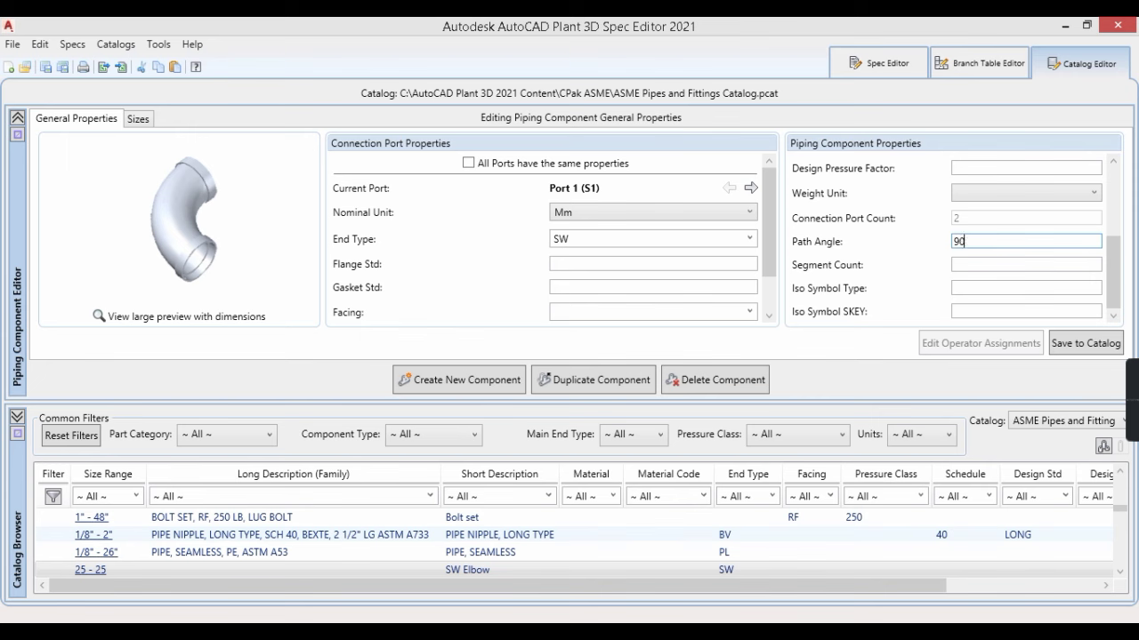
scroll(988, 254, "up", 2)
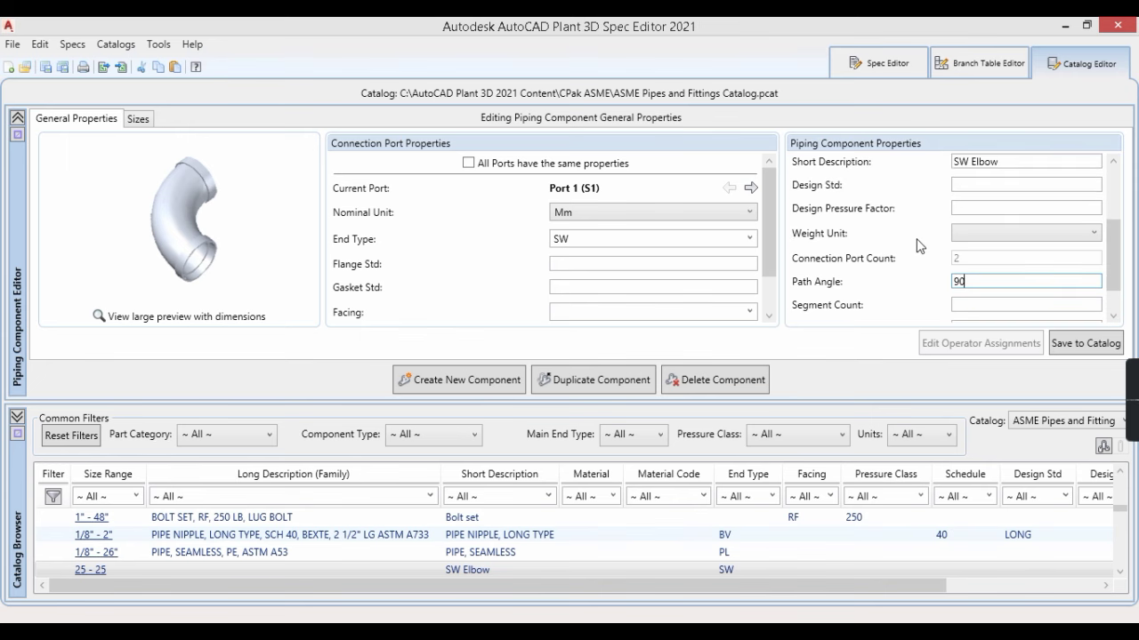
scroll(984, 246, "up", 2)
scroll(984, 245, "up", 1)
scroll(973, 190, "up", 2)
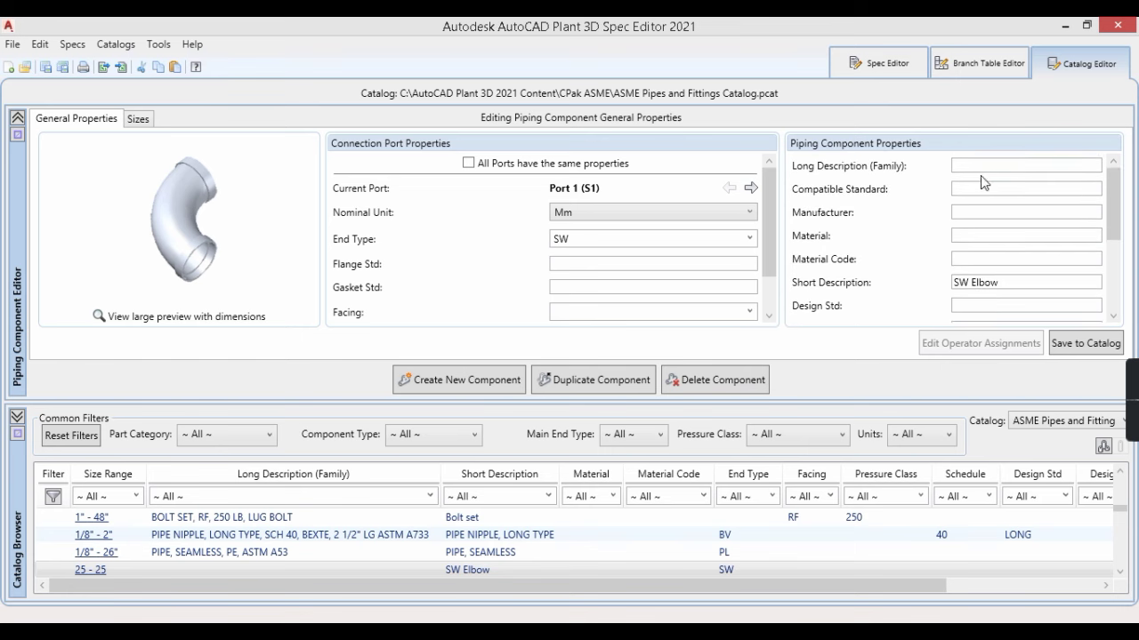
Give the elbow long description 'sw elbow' and schedule 40, shared by all ports
left_click(987, 164)
left_click_drag(777, 244, 776, 312)
left_click(635, 309)
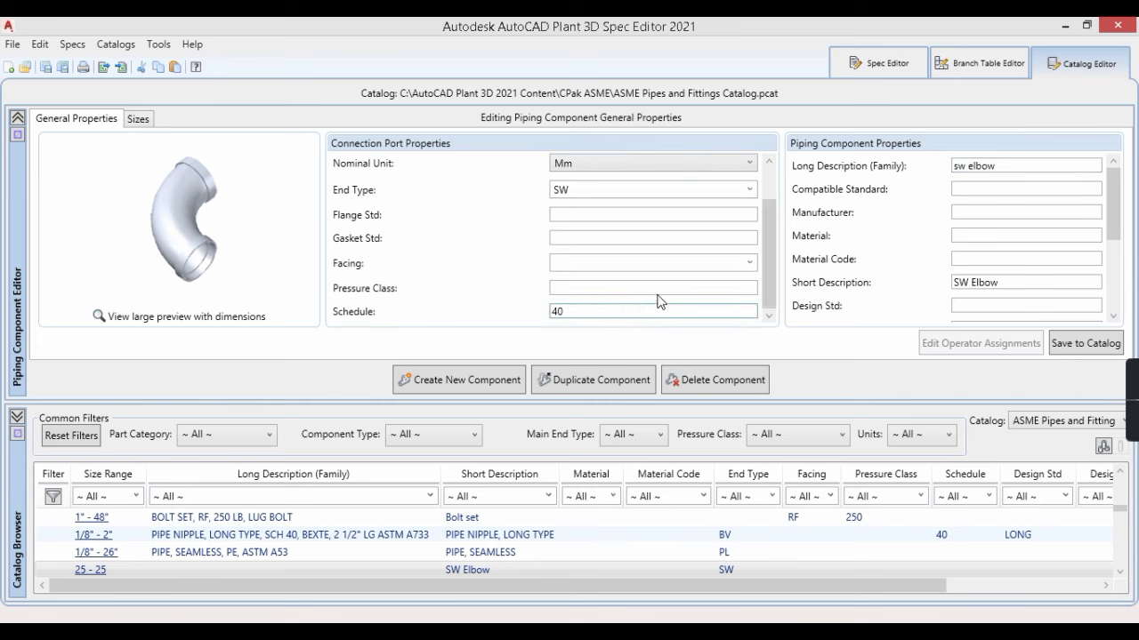
scroll(658, 298, "up", 2)
left_click(466, 166)
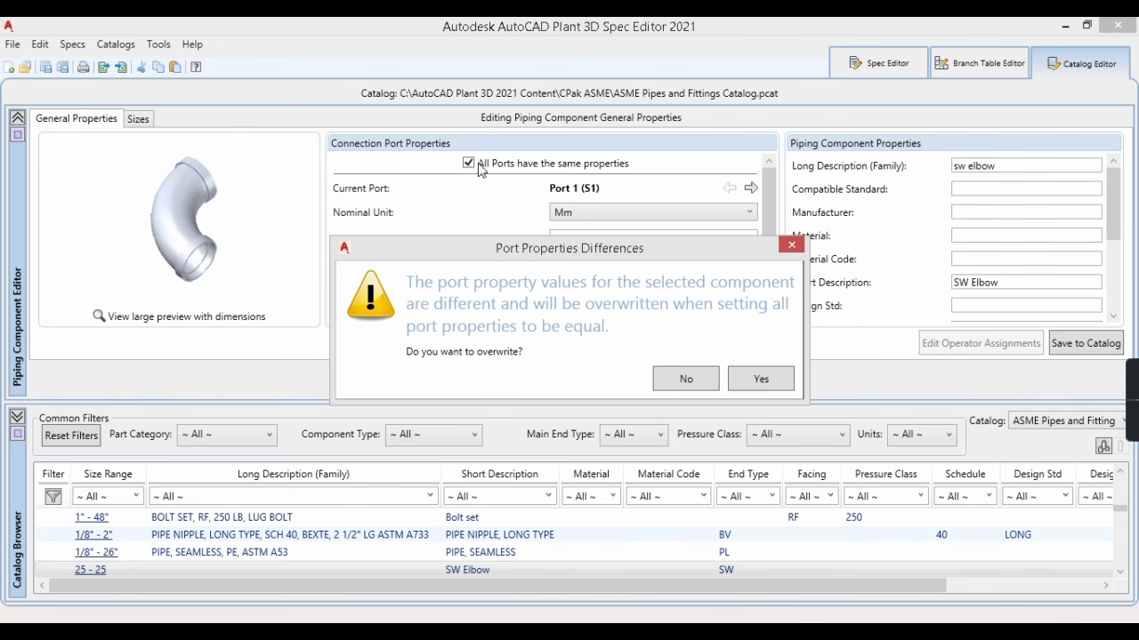
left_click(749, 381)
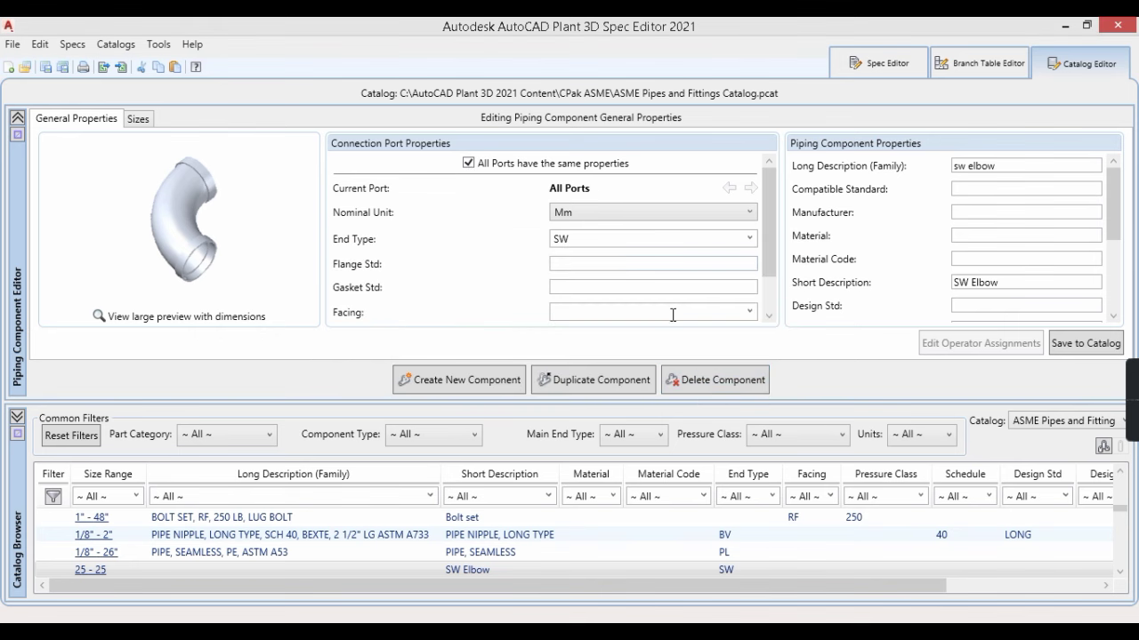
left_click(137, 123)
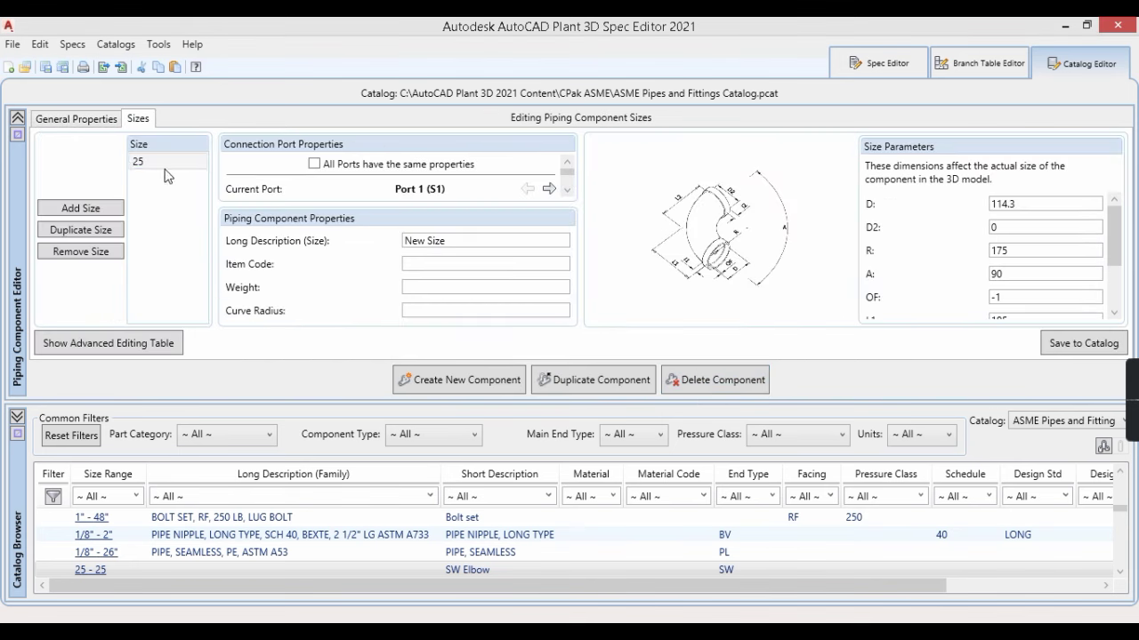
Make size 25 share properties across ports and describe it as '1" sw elbow'
left_click(158, 164)
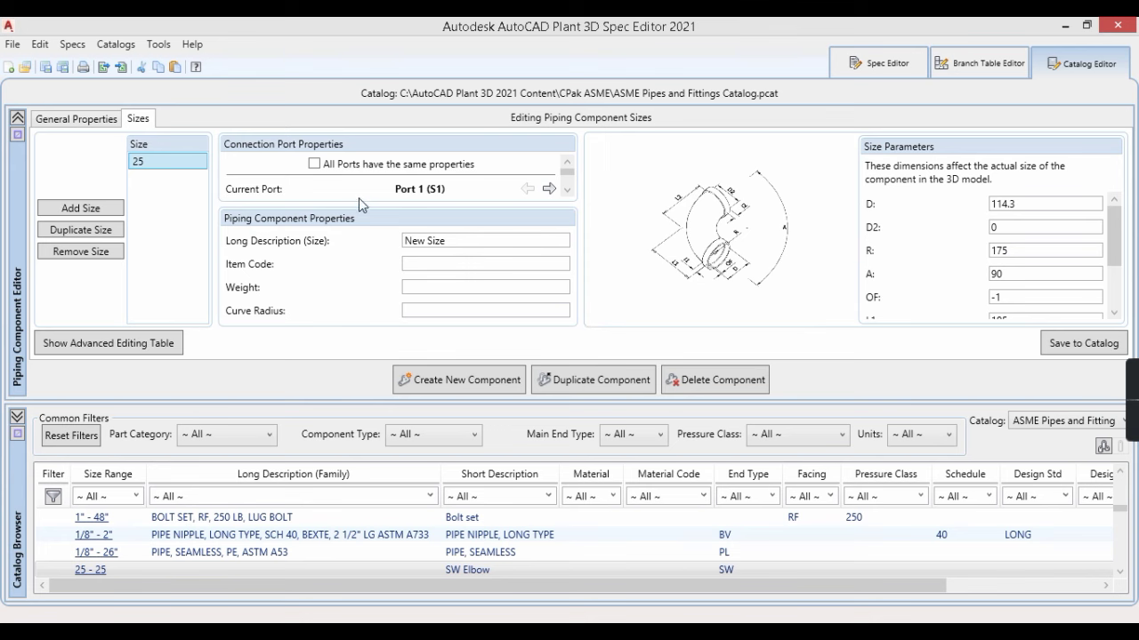
left_click(314, 164)
left_click_drag(462, 242, 356, 271)
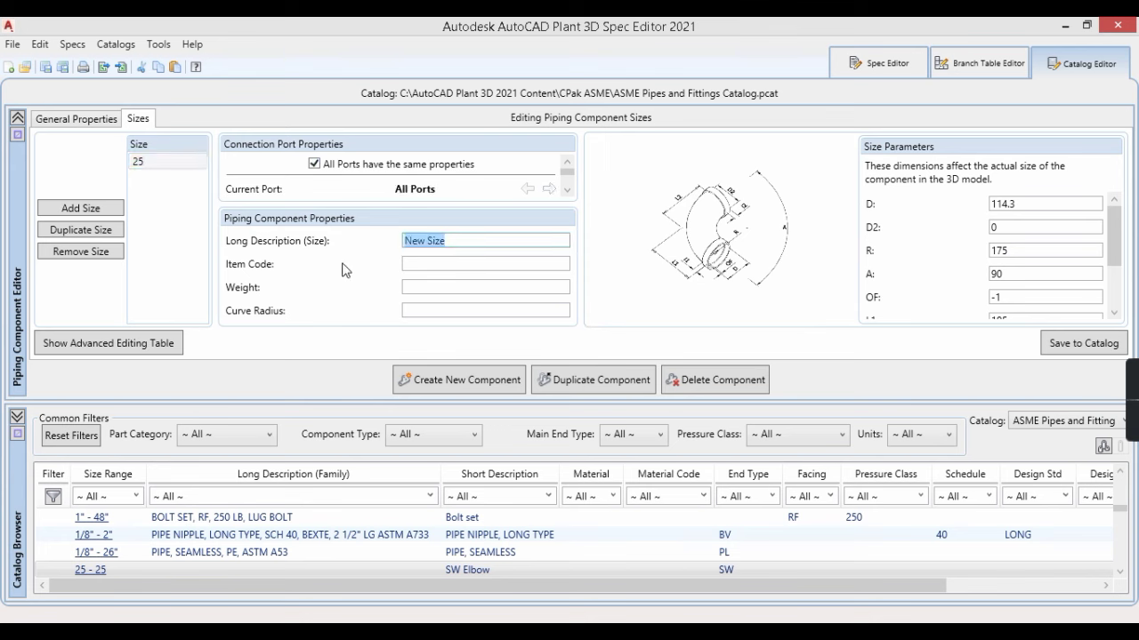
type("1\" sw elbow")
left_click(444, 310)
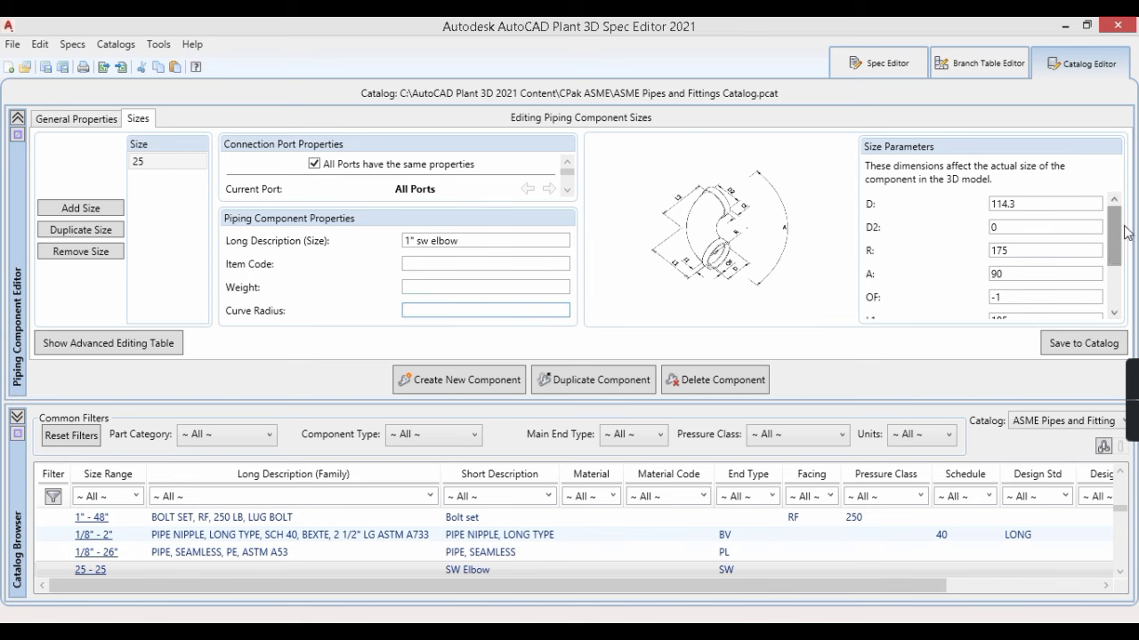
Enter 33.4 for D, D2 and R, and 5.69 for OF
left_click_drag(1115, 233, 970, 203)
type("33.4")
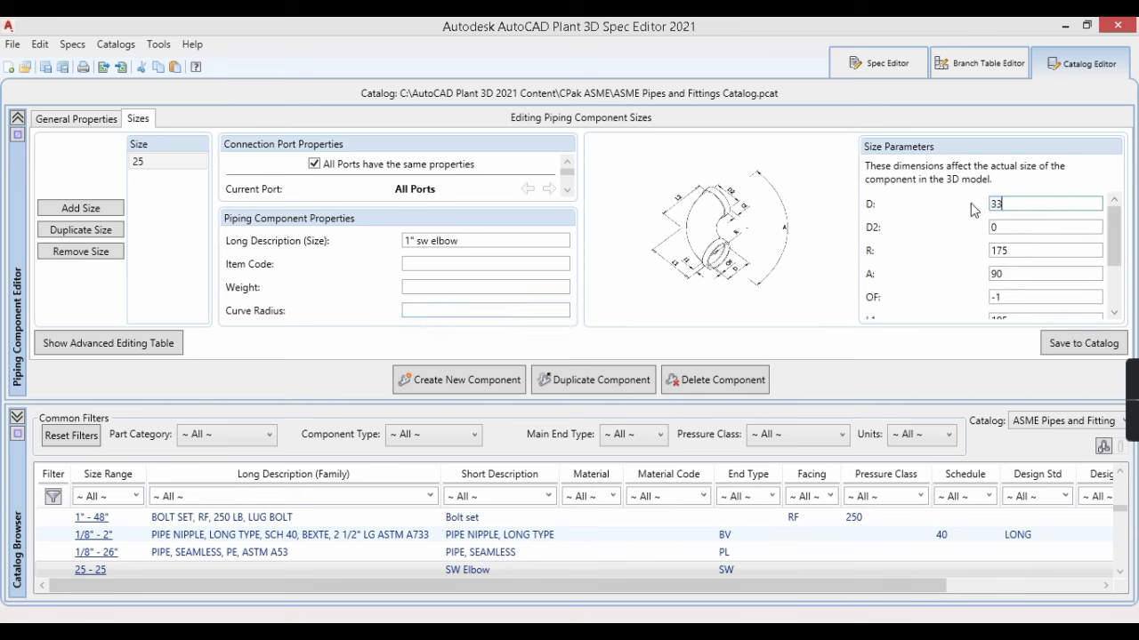
double_click(993, 230)
type("33.4")
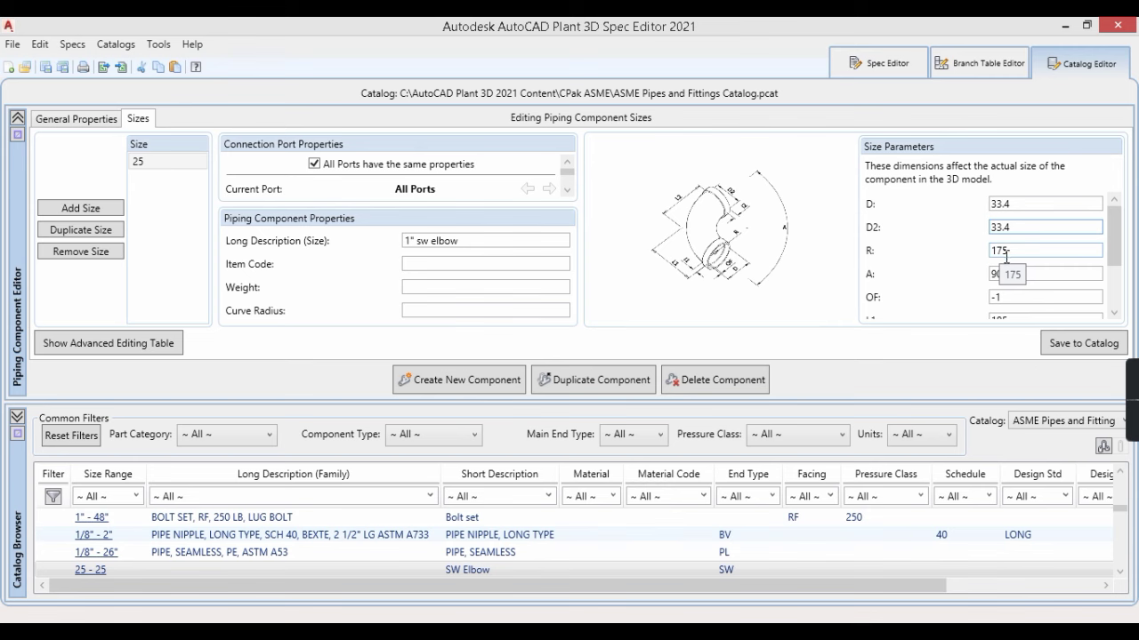
double_click(1021, 253)
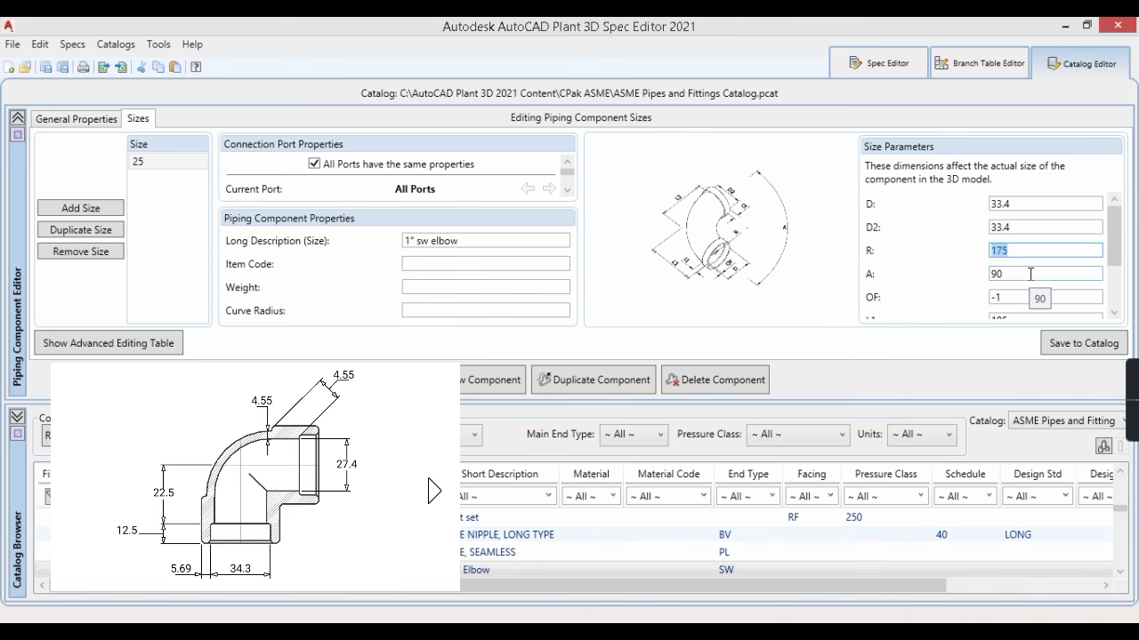
type("33.4")
left_click(1030, 274)
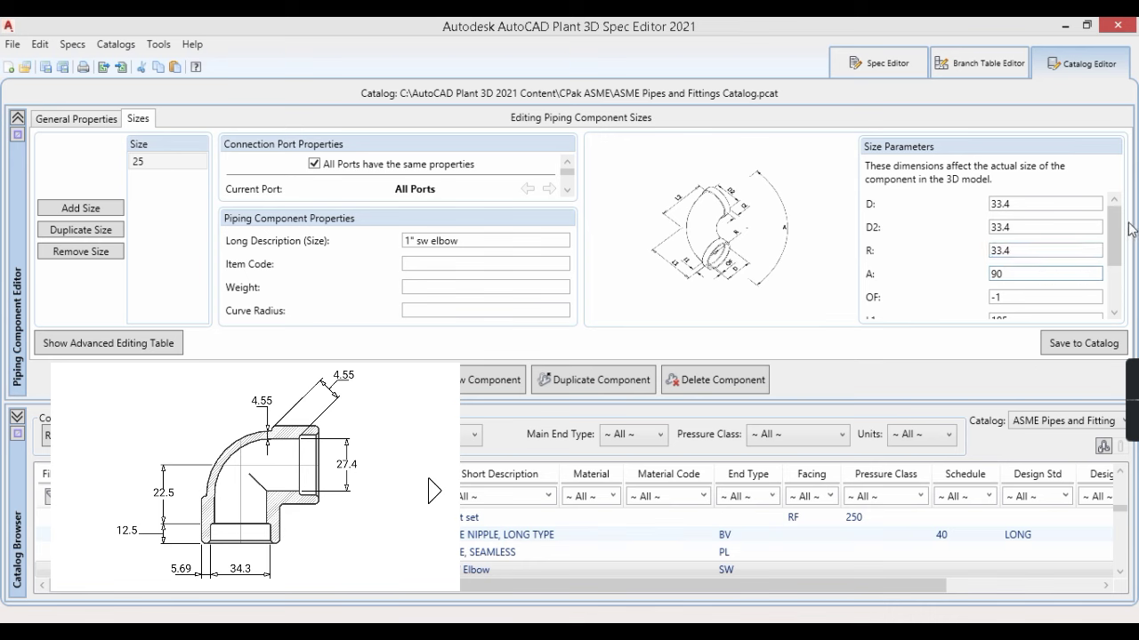
left_click_drag(1117, 233, 1119, 259)
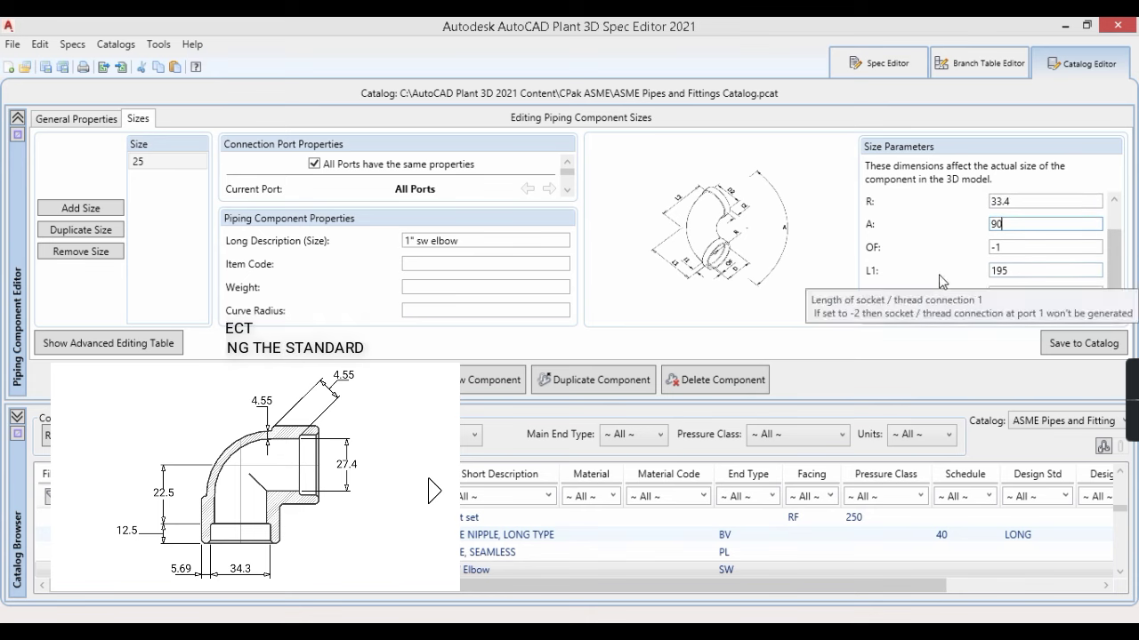
key("Tab")
type("3")
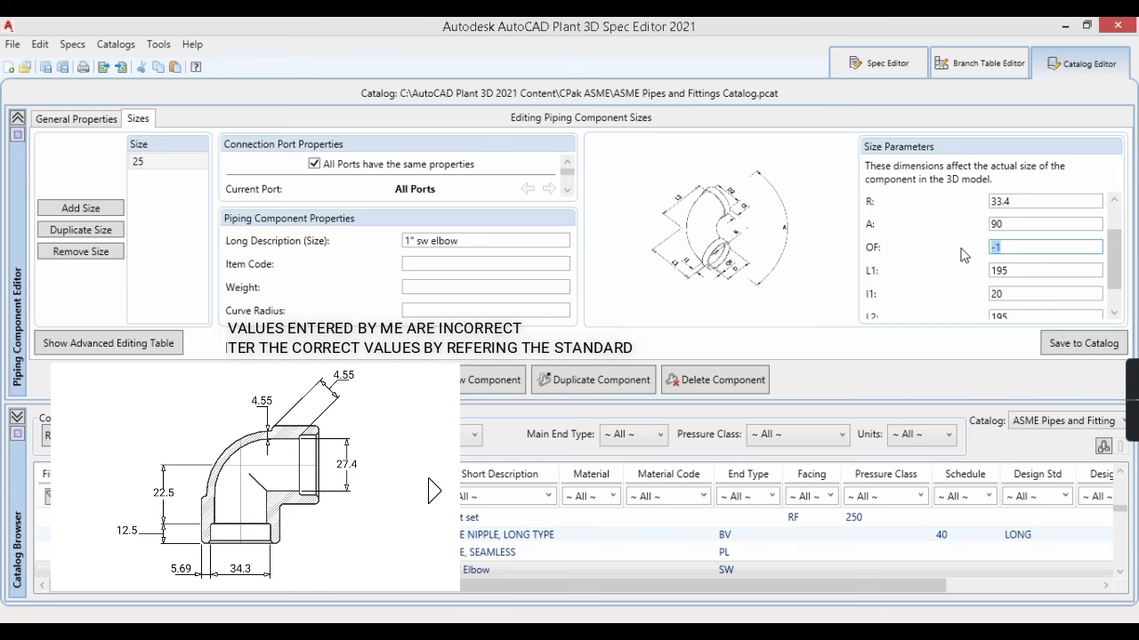
type(".38")
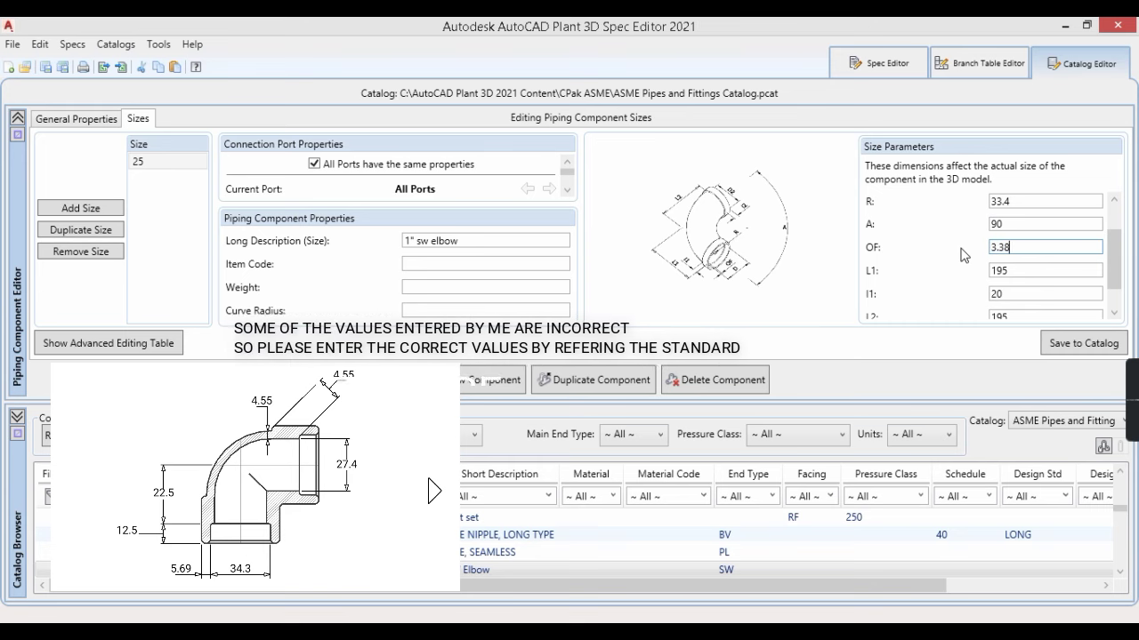
Set socket lengths L1 and L2 to 35 and I1 and I2 to 12.5
left_click(1012, 272)
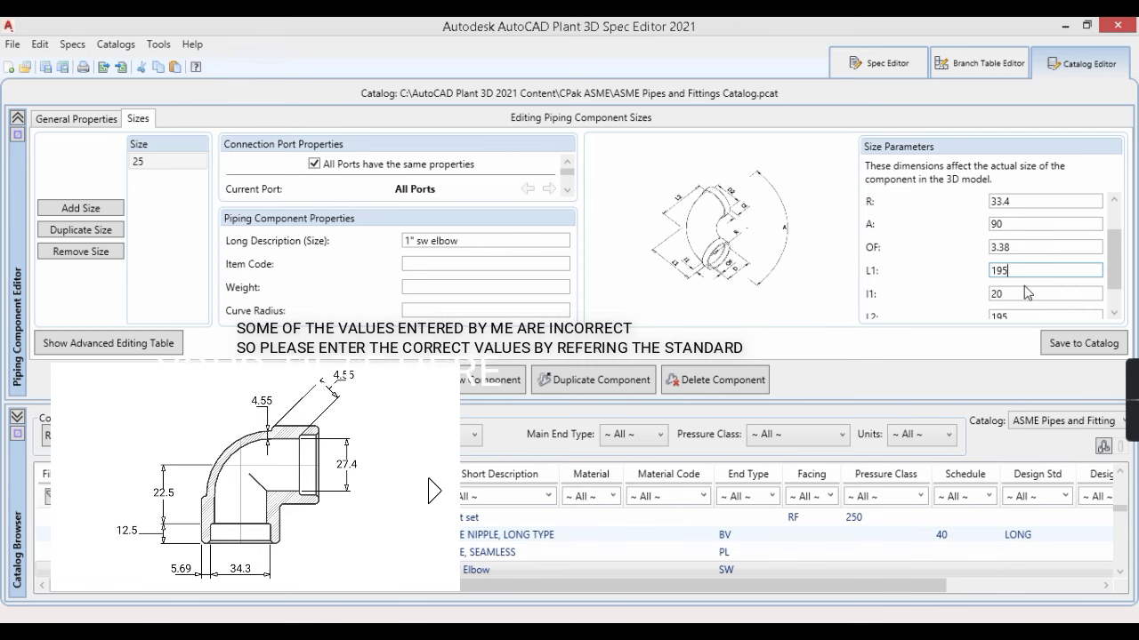
key("Tab")
type("3")
scroll(1019, 312, "down", 1)
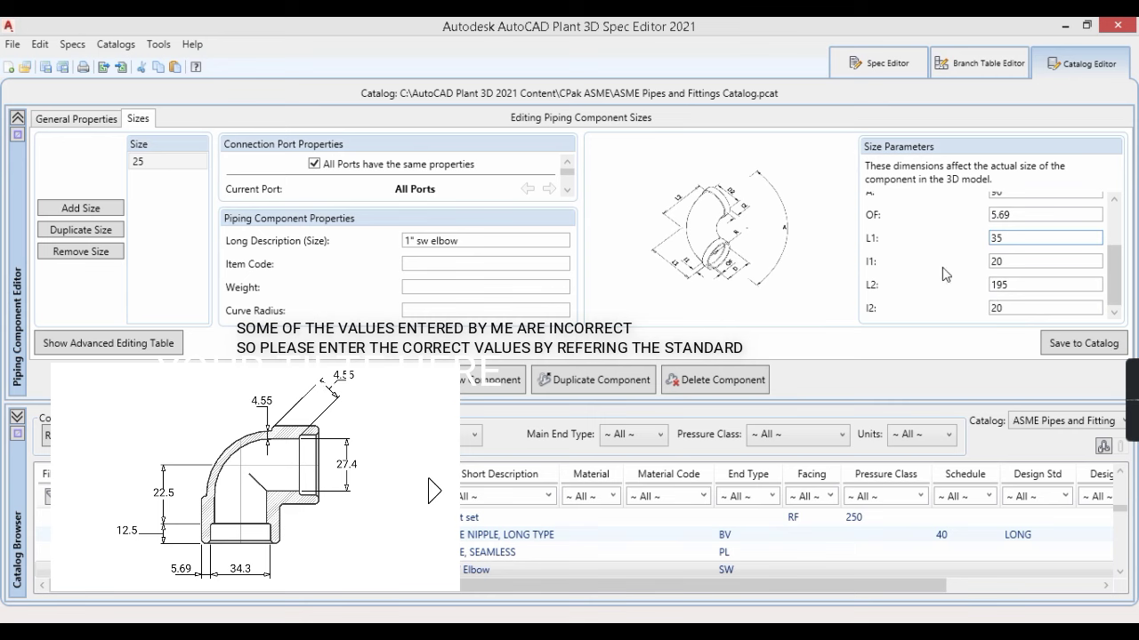
left_click_drag(1013, 264, 992, 271)
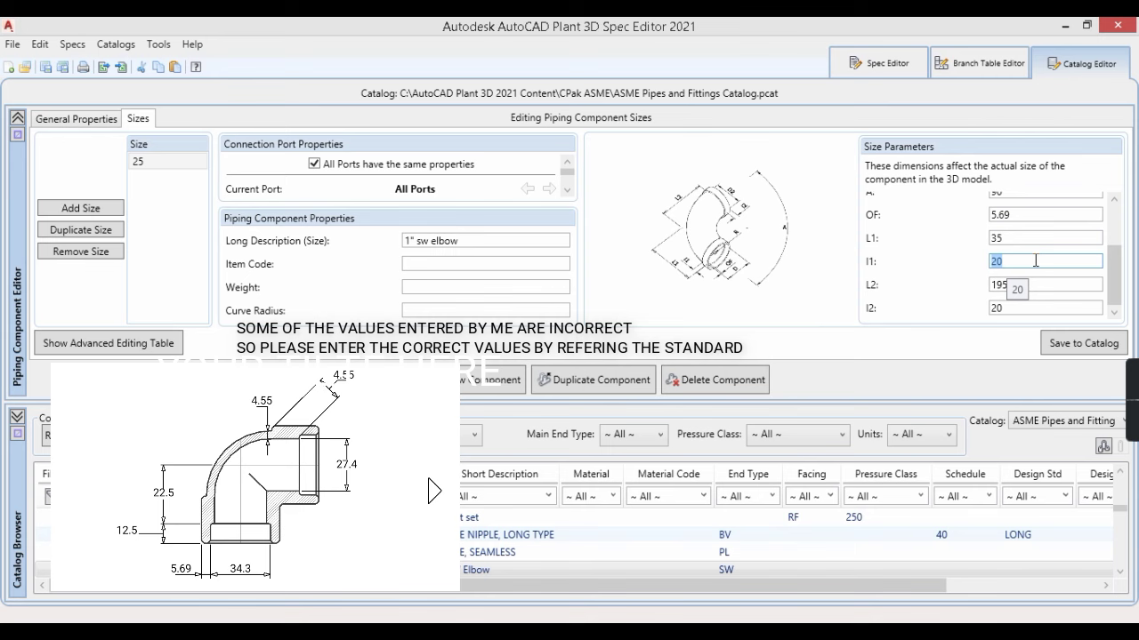
type("12.5")
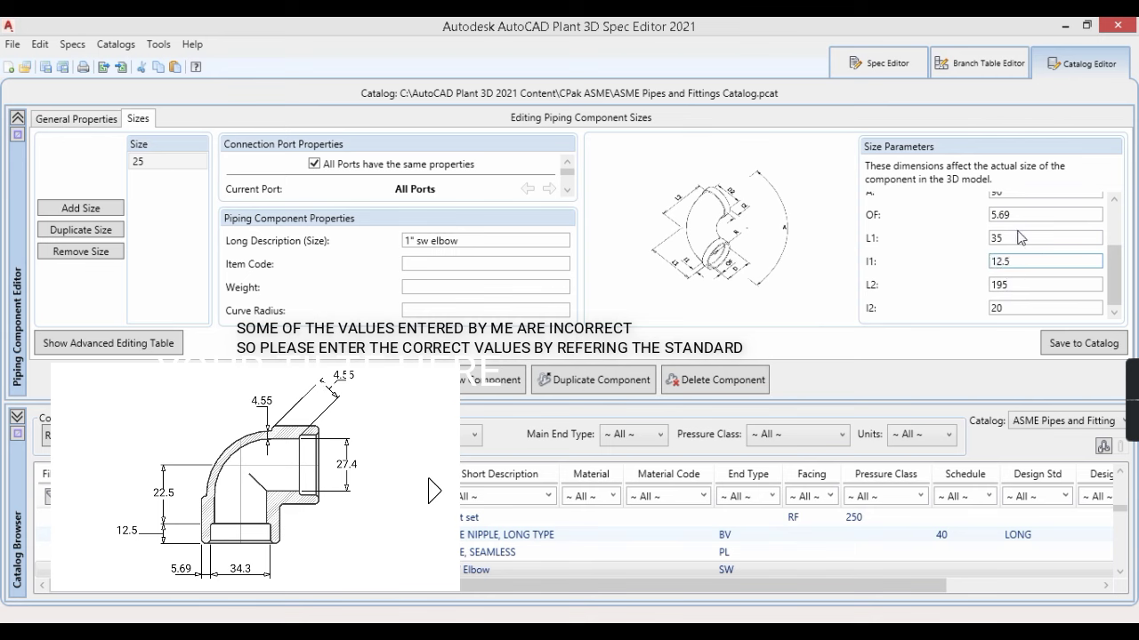
double_click(999, 285)
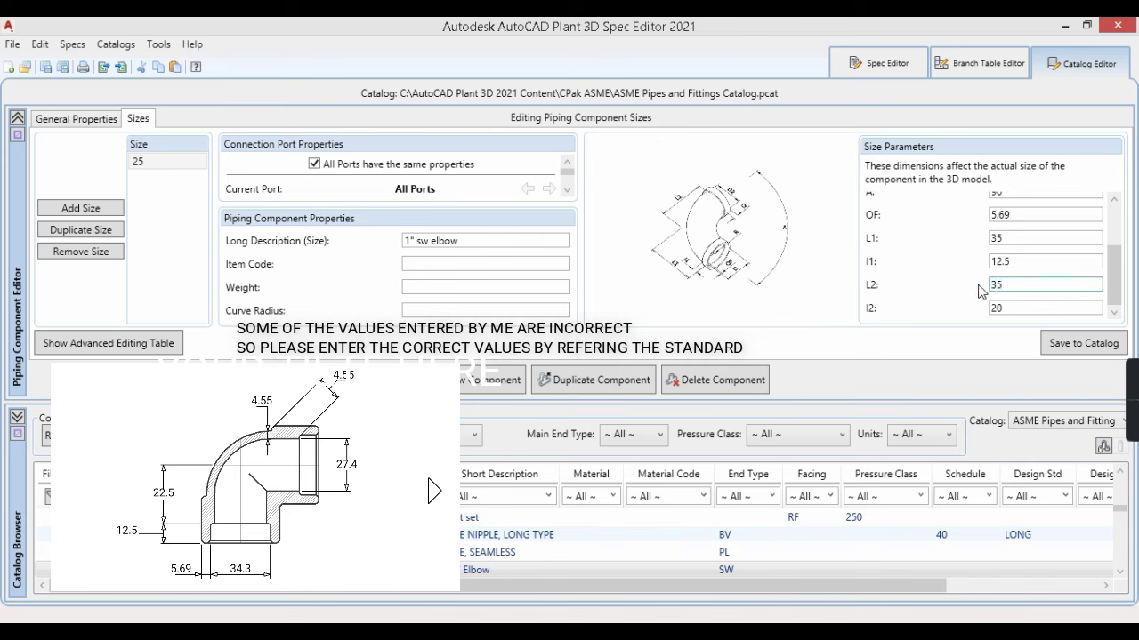
double_click(1007, 309)
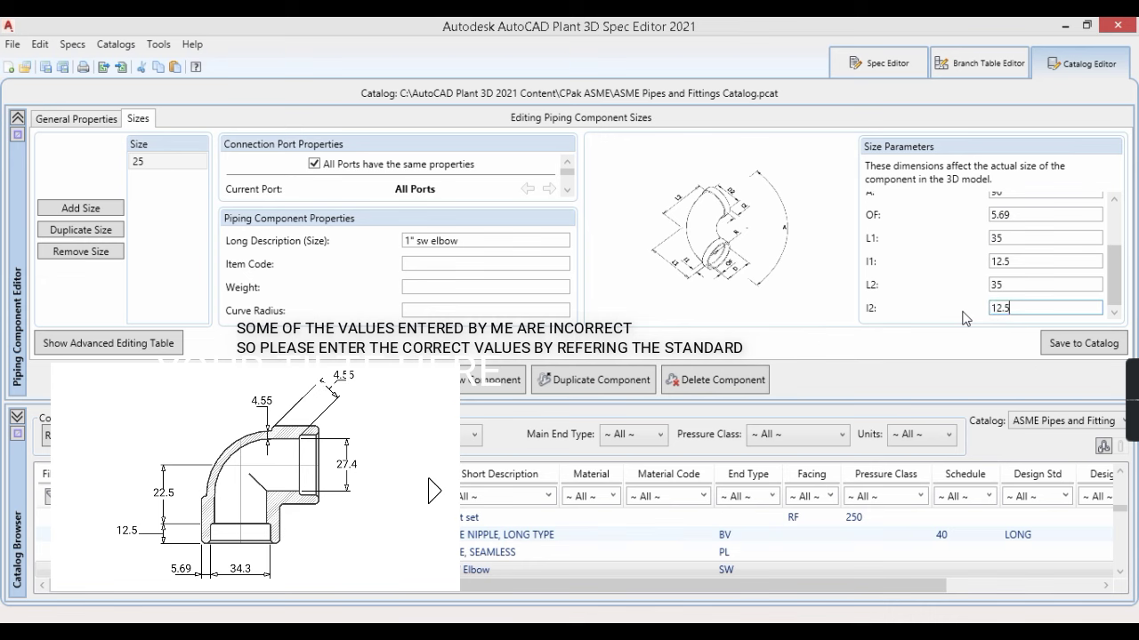
left_click_drag(1118, 288, 1112, 203)
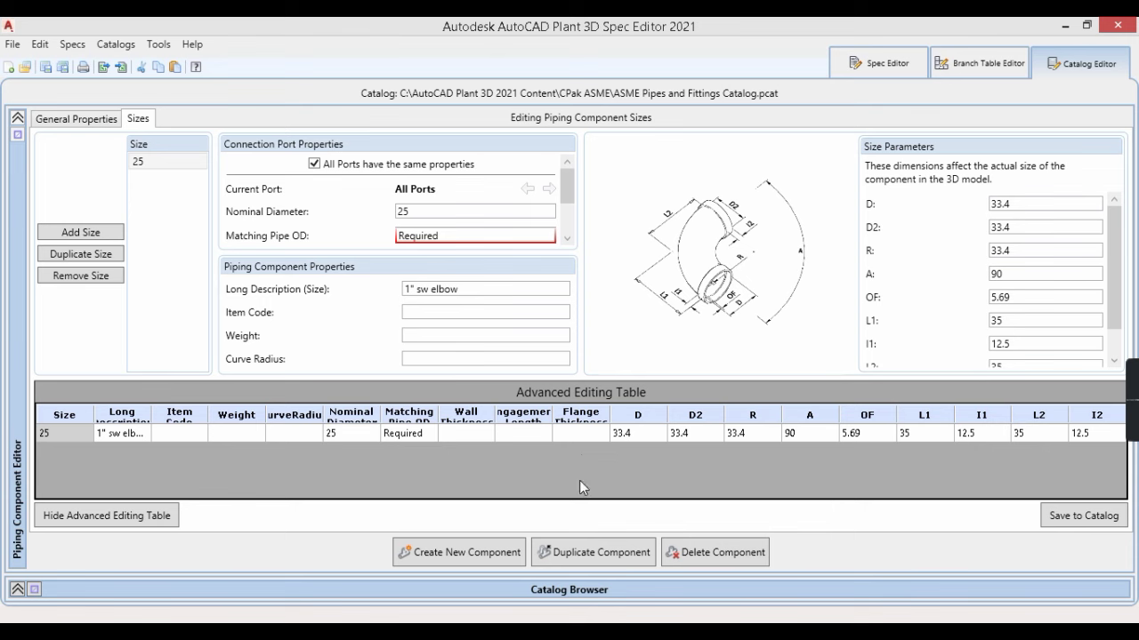
Fill in the Matching Pipe OD for size 25 and save the sw elbow to the catalog
left_click(433, 470)
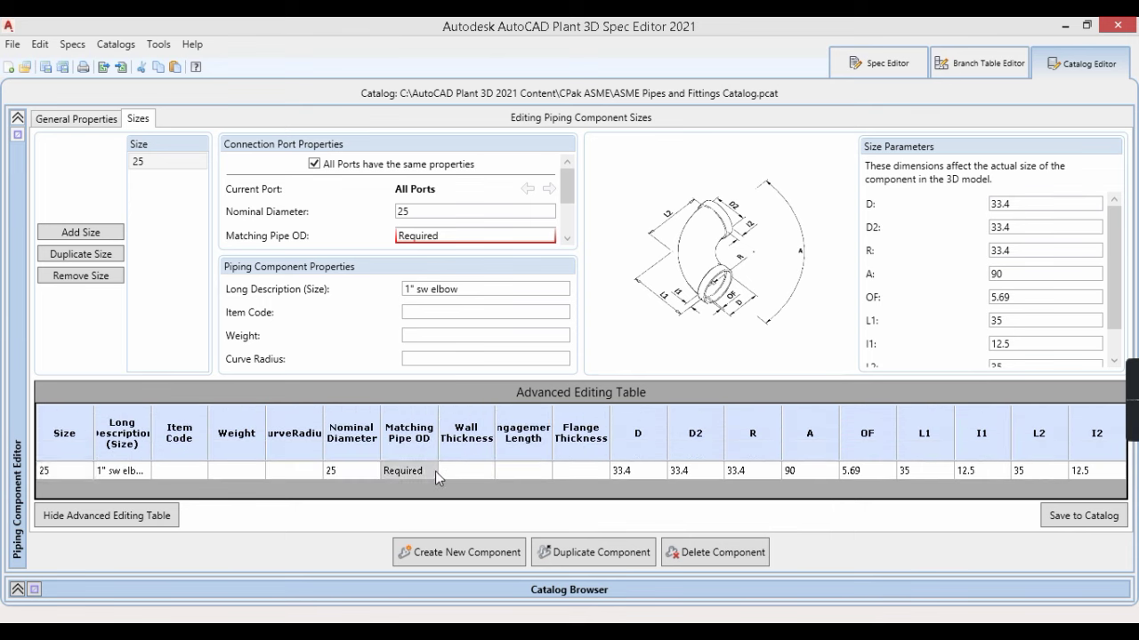
type("33.4")
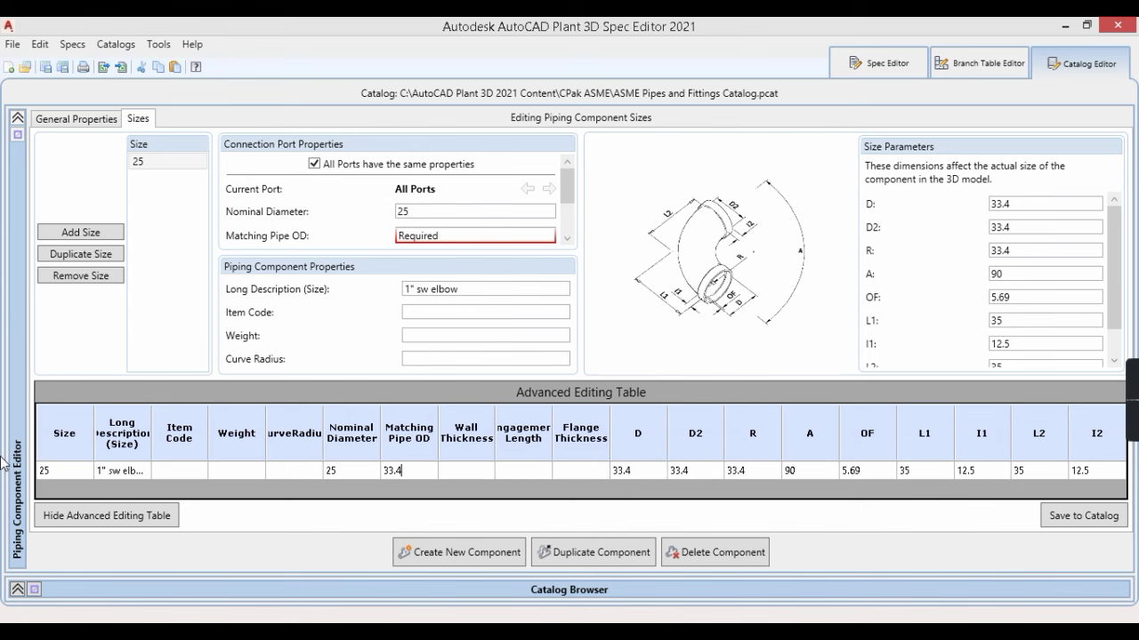
left_click(146, 514)
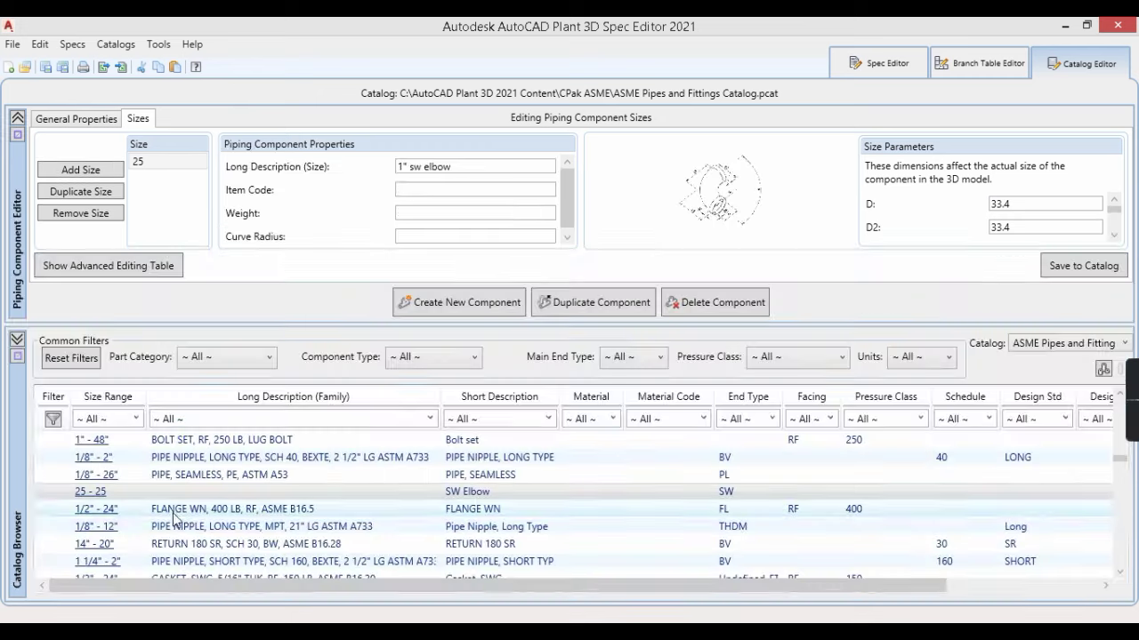
left_click(1091, 266)
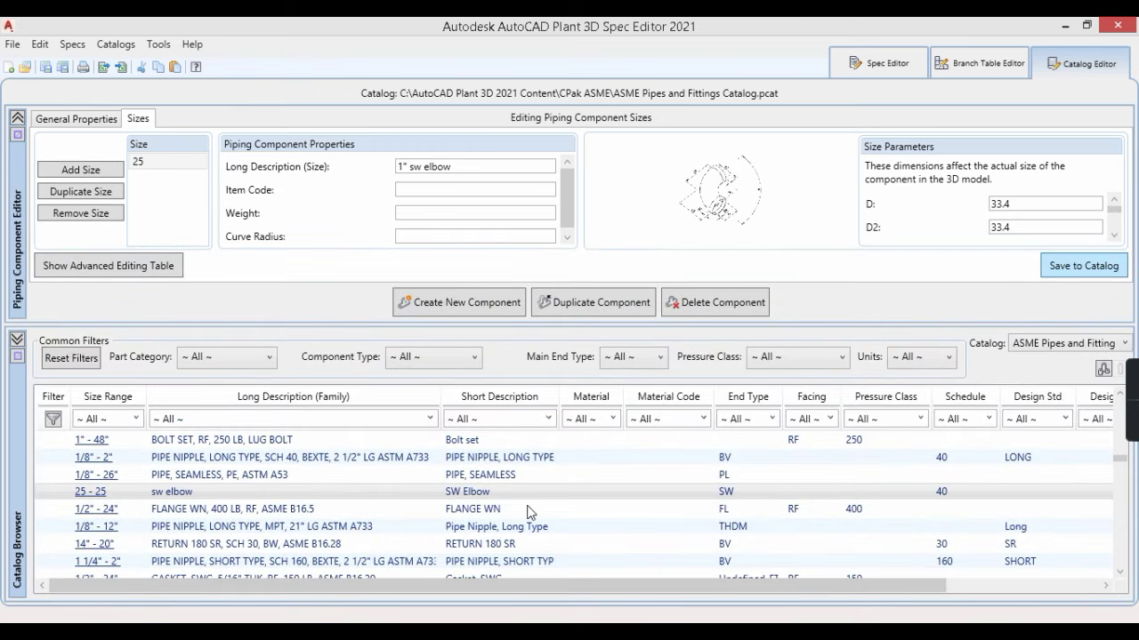
Add the catalog's sw elbow to Test Spec
right_click(356, 494)
left_click(412, 443)
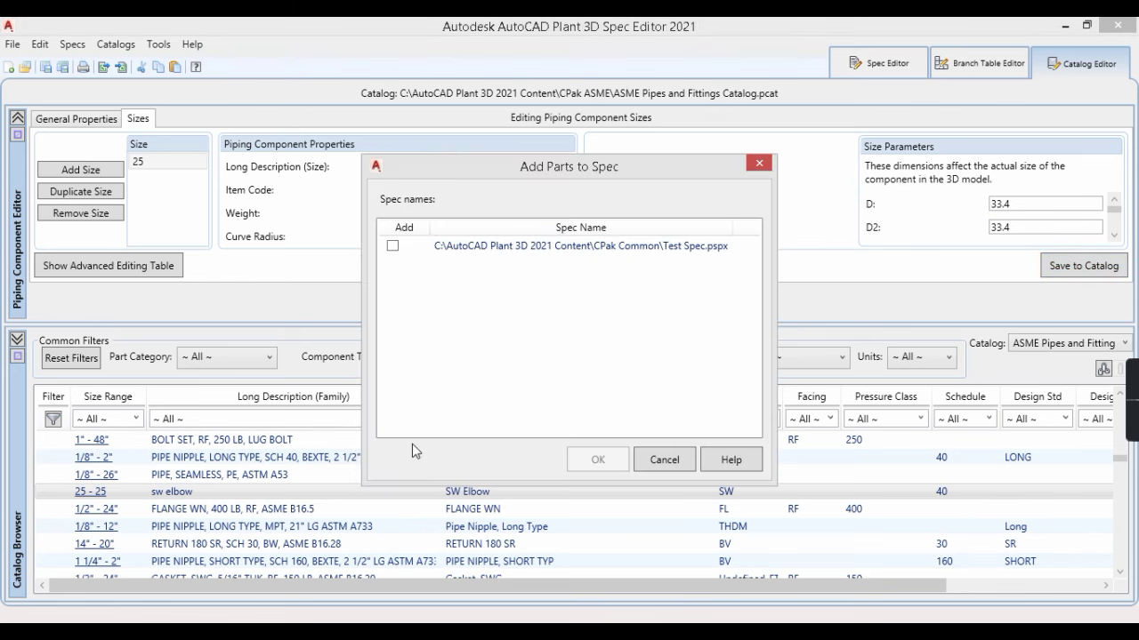
left_click(448, 249)
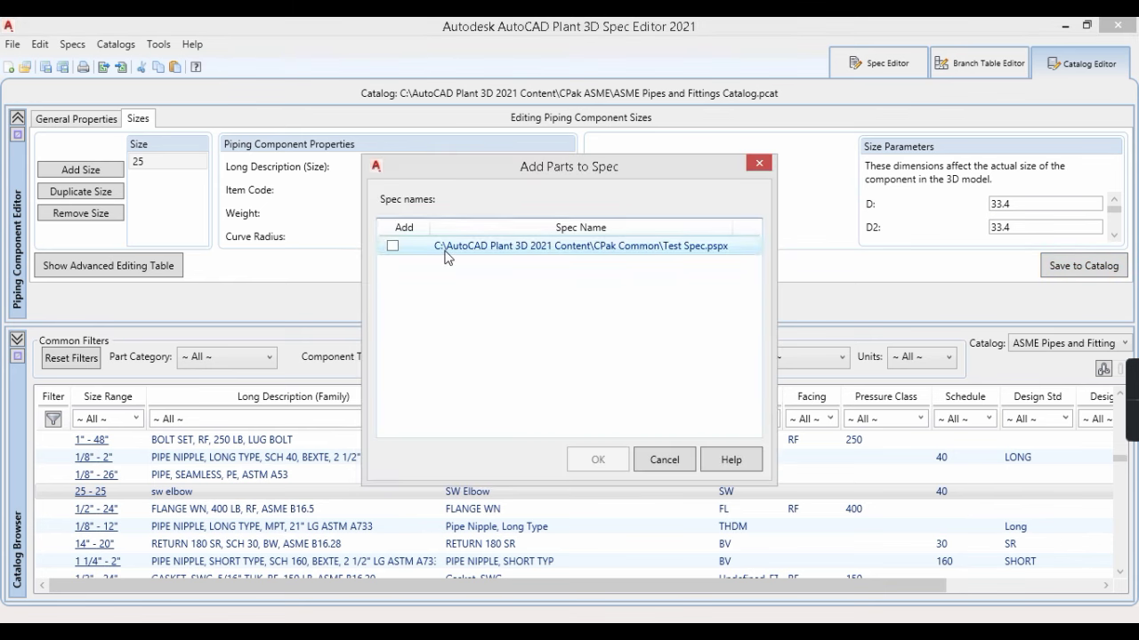
left_click(392, 246)
left_click(598, 460)
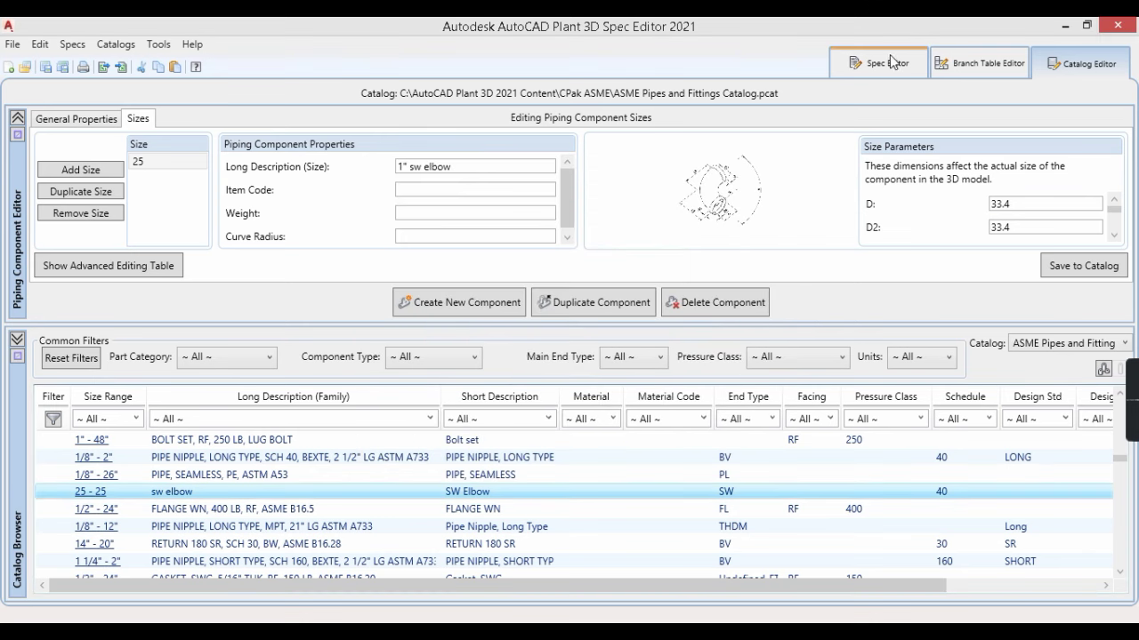
left_click(881, 63)
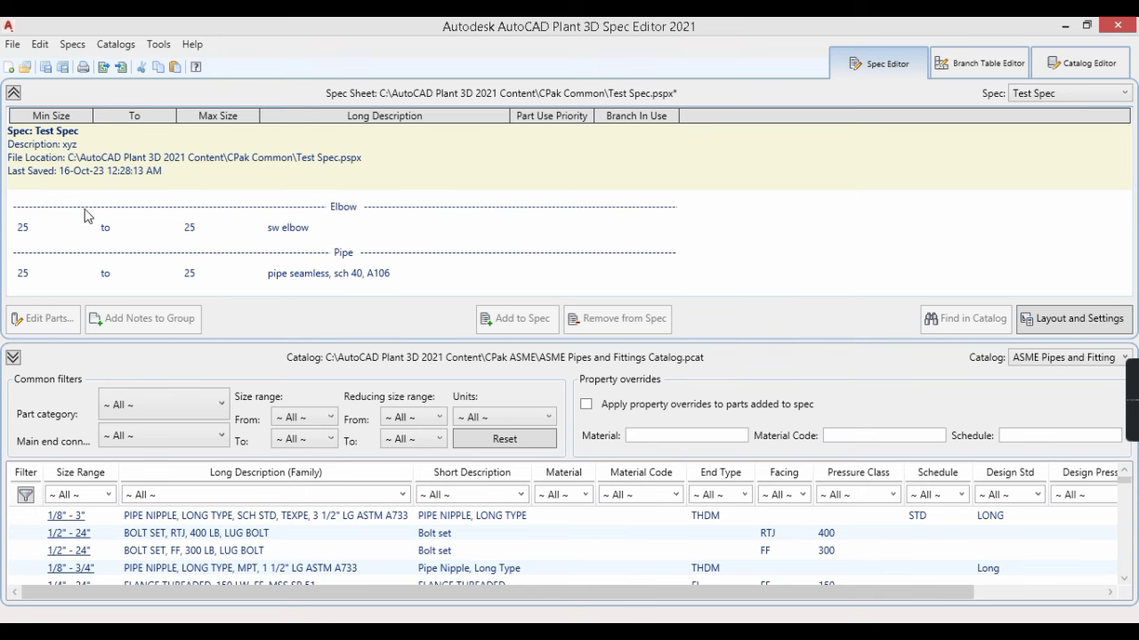
Save Test Spec with its new sw elbow and return to the Test Piping drawing
left_click(350, 228)
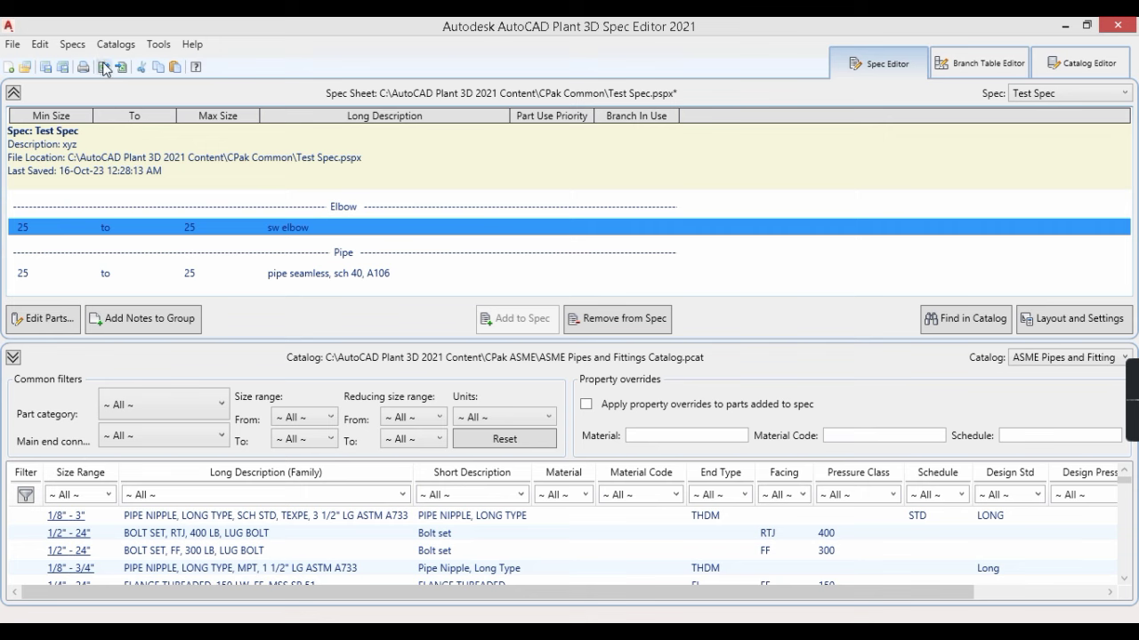
left_click(63, 67)
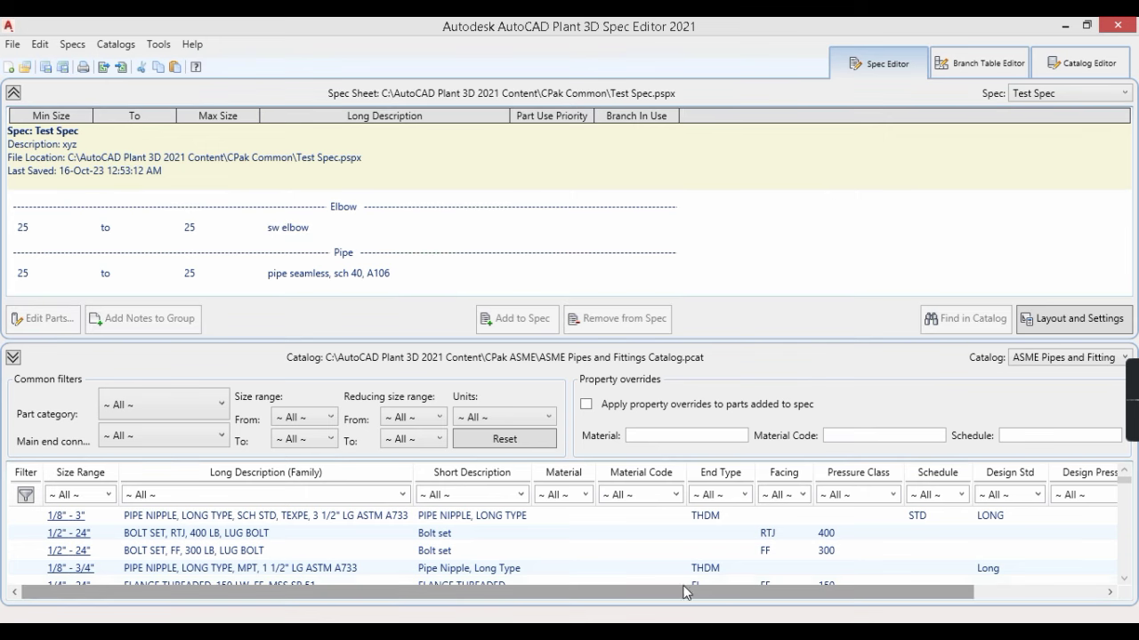
key("alt+Tab")
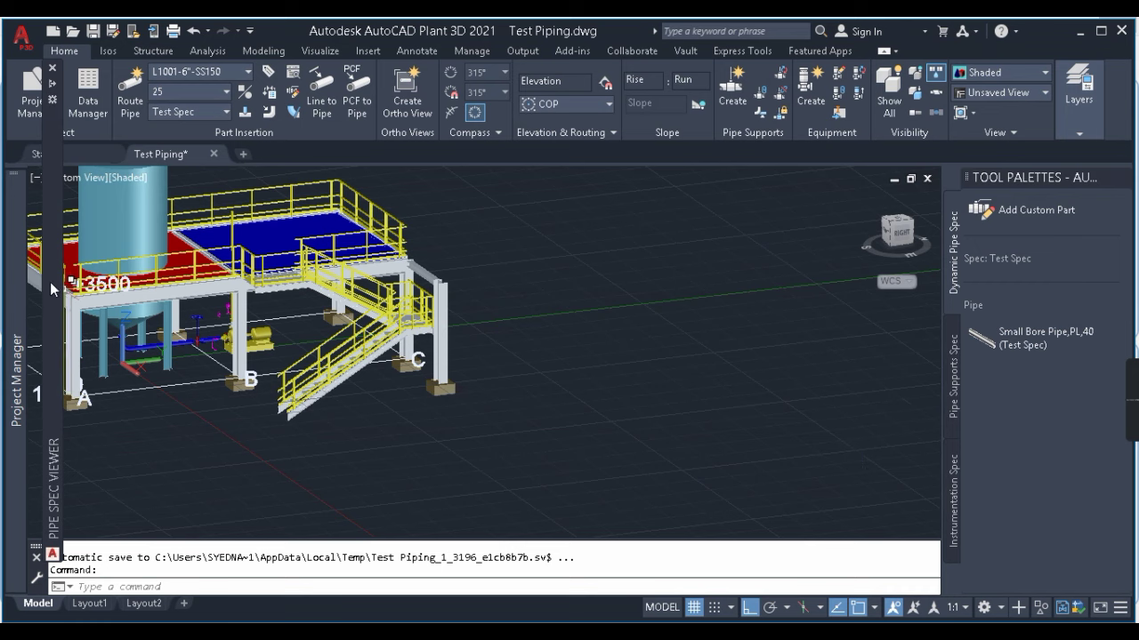
View the SS2500 spec in the Pipe Spec Viewer, then switch back to Test Spec
mouse_move(51, 284)
left_click(472, 74)
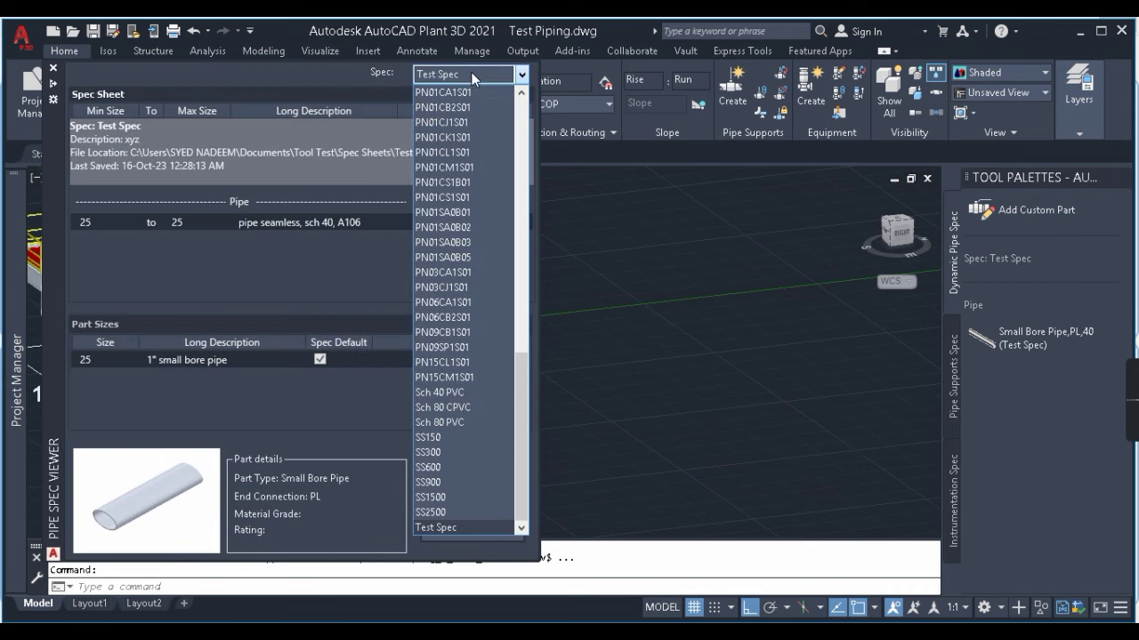
left_click(431, 521)
left_click(444, 77)
left_click(444, 531)
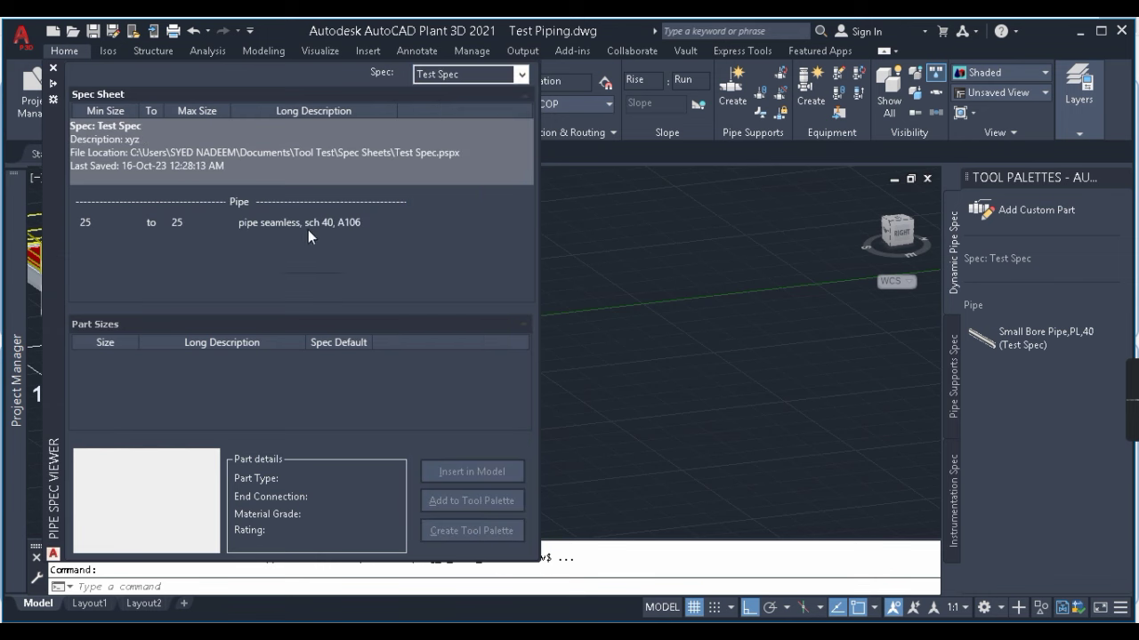
left_click(778, 463)
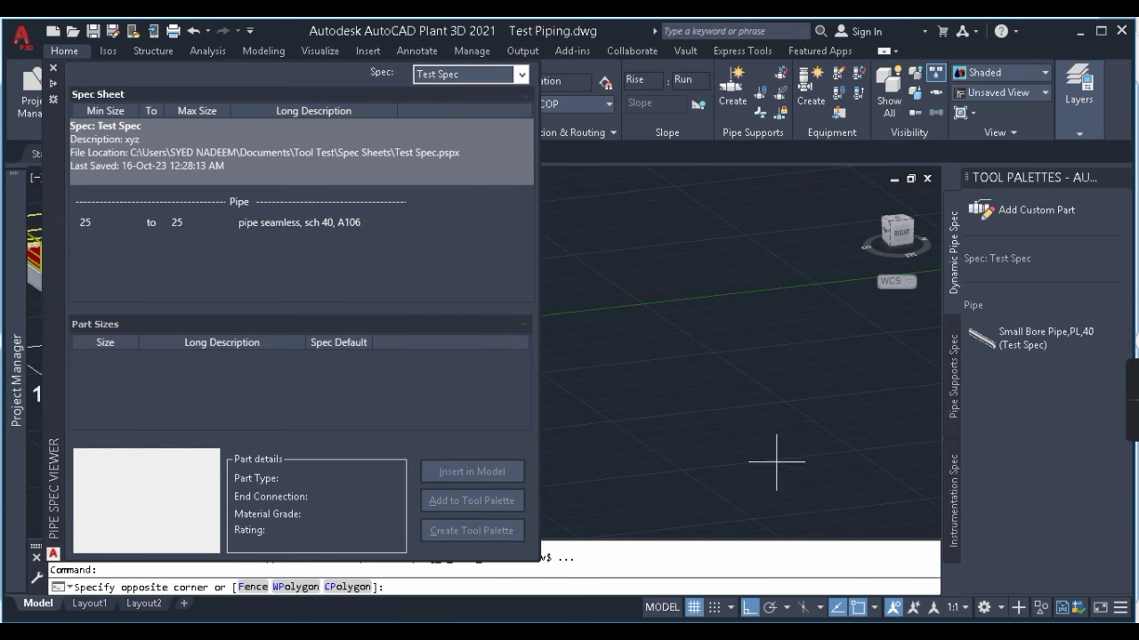
left_click(771, 511)
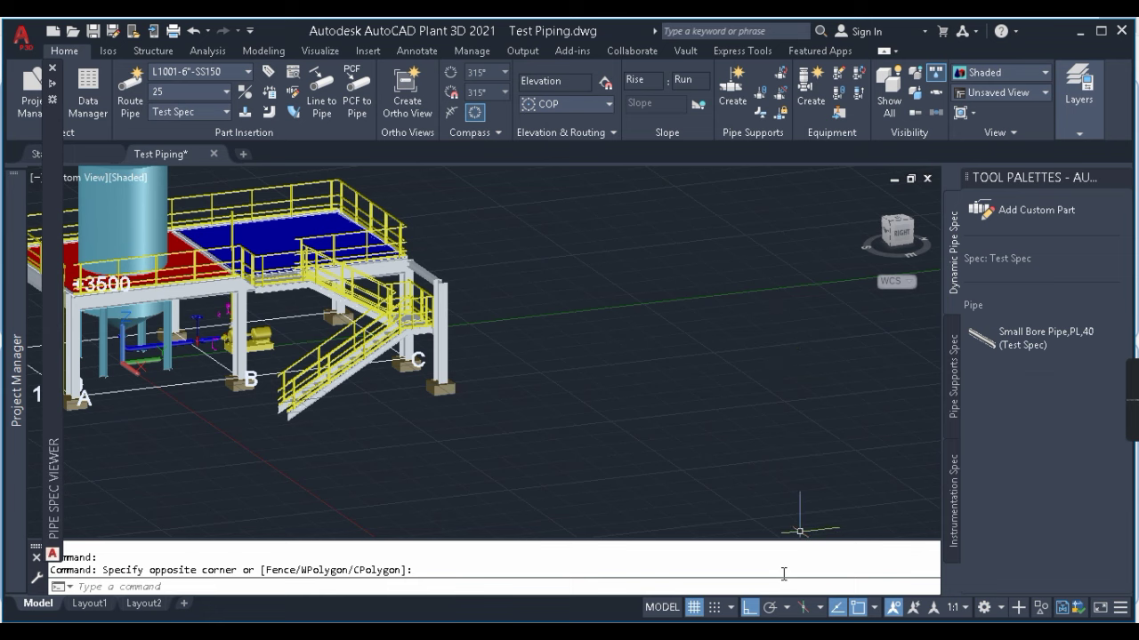
key("alt+Tab")
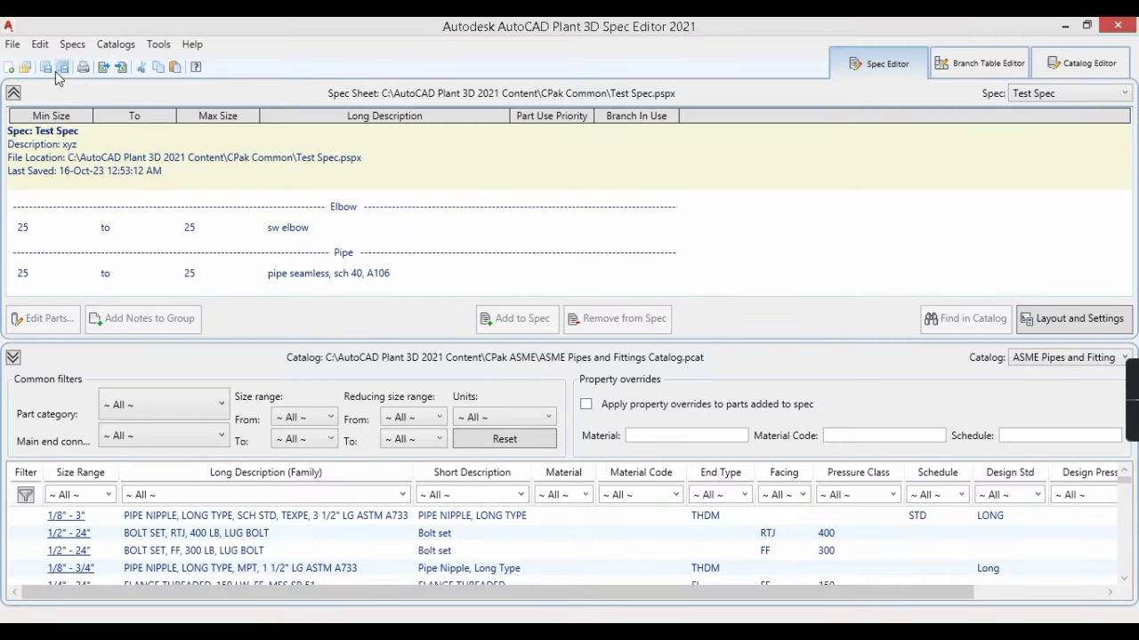
left_click(1065, 25)
left_click(596, 450)
left_click(605, 447)
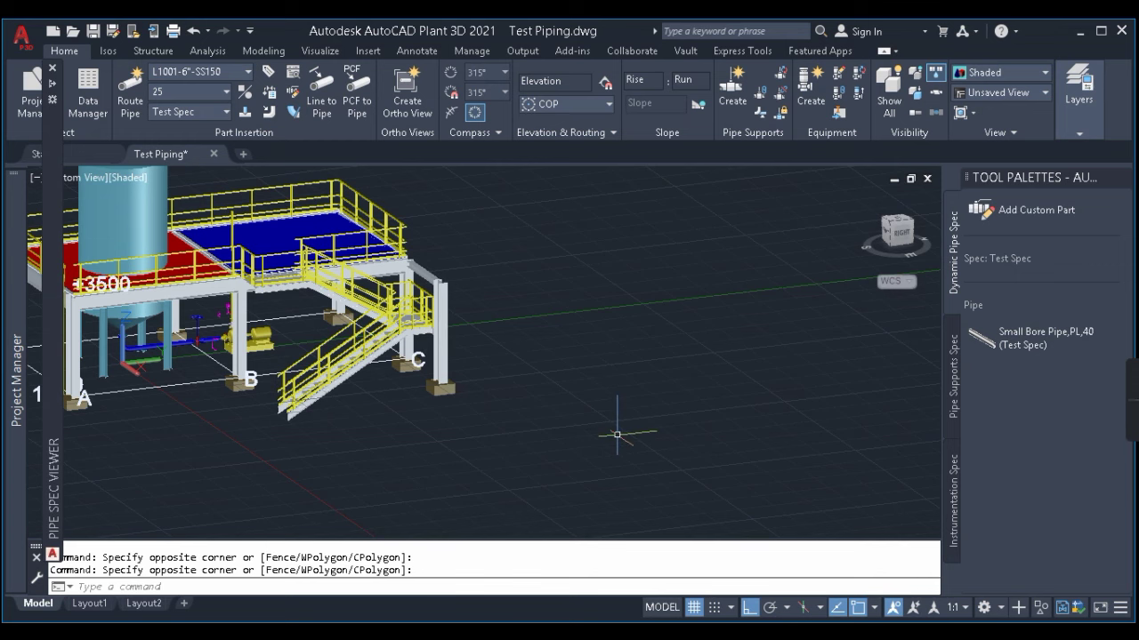
Run the spec update check (specupdate) and dismiss the up-to-date results
type("specupda")
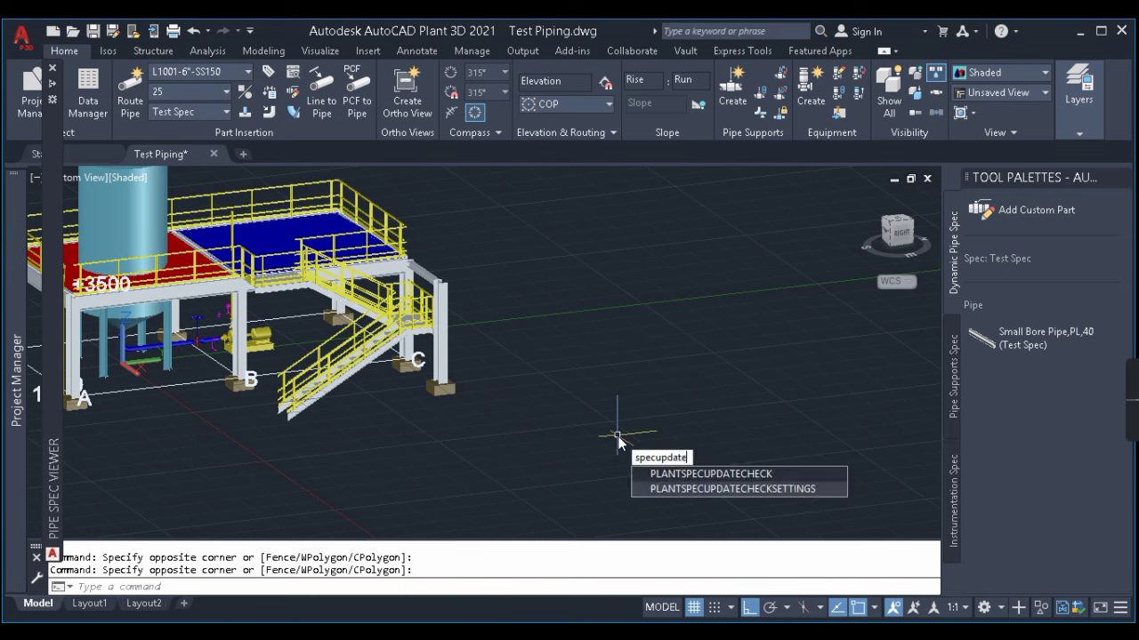
type("te")
left_click(734, 474)
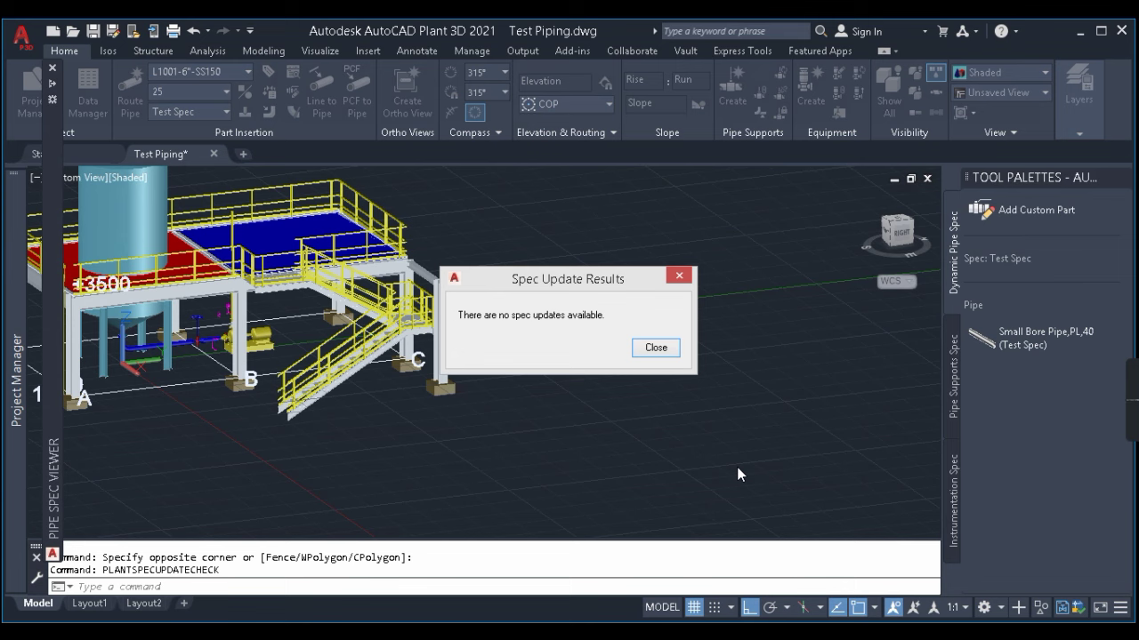
left_click(669, 354)
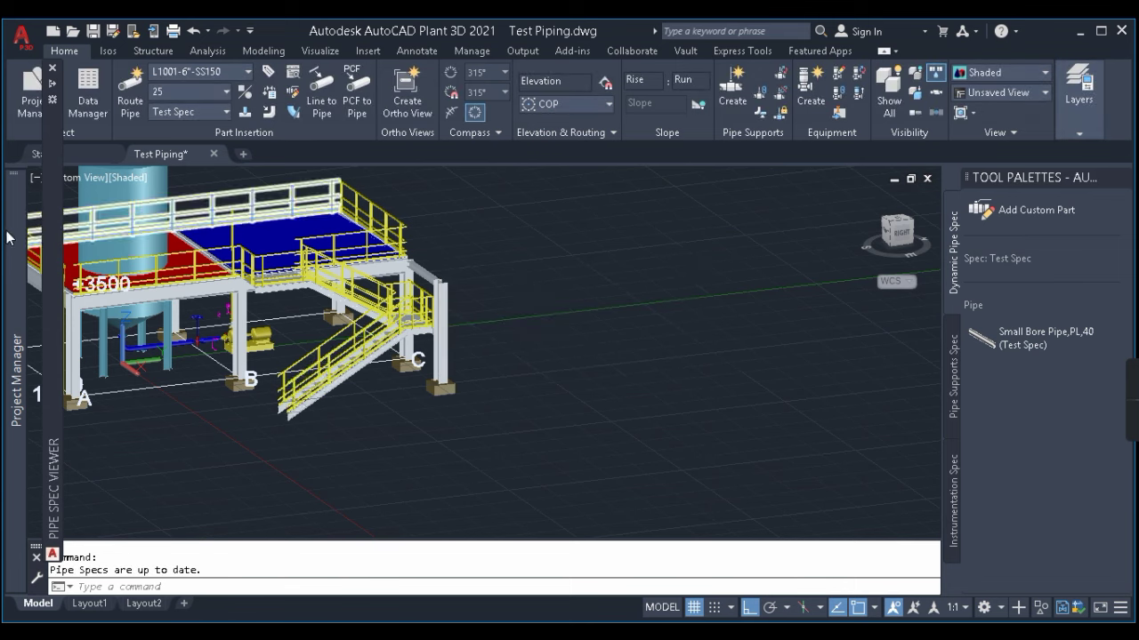
mouse_move(15, 237)
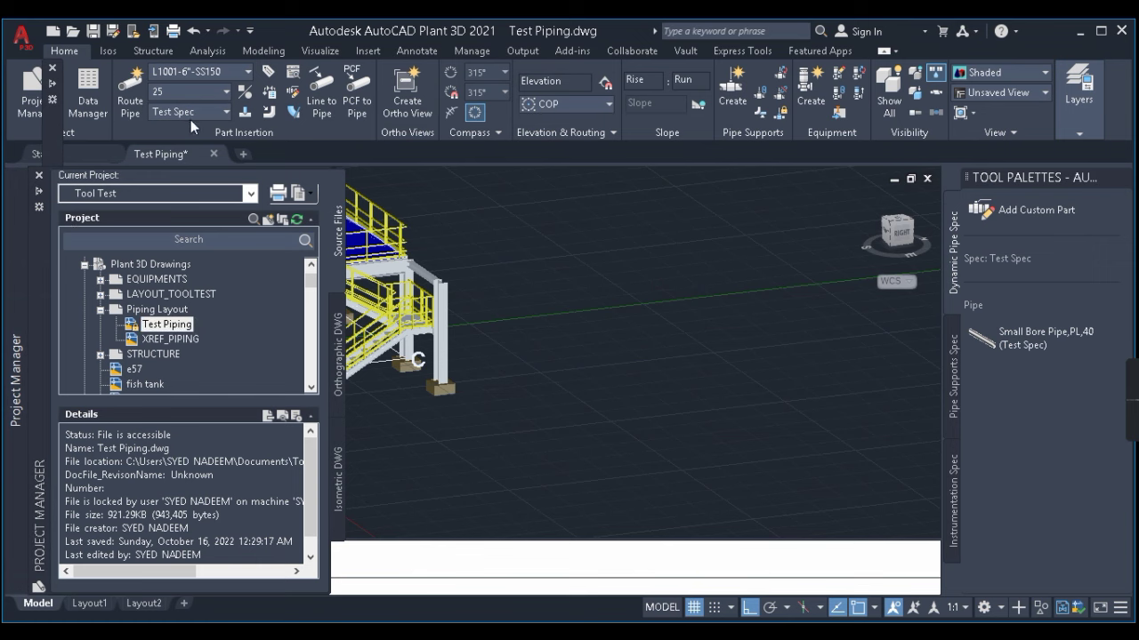
Review the available pipe specs, viewing PN01CJ1S01 before returning the viewer to Test Spec
left_click(175, 118)
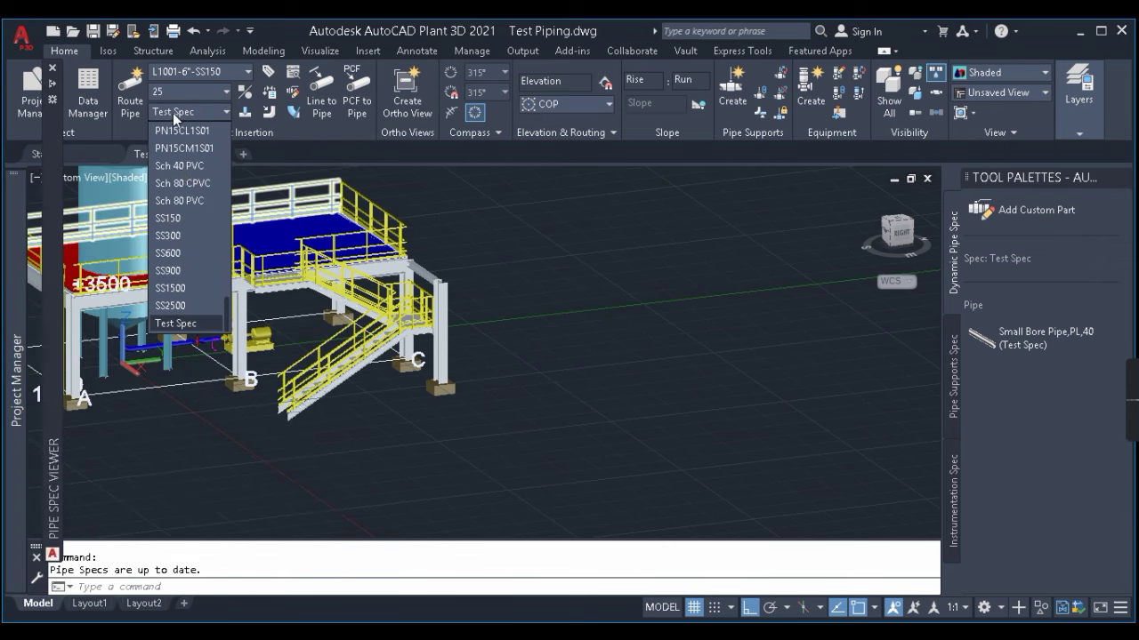
left_click(132, 131)
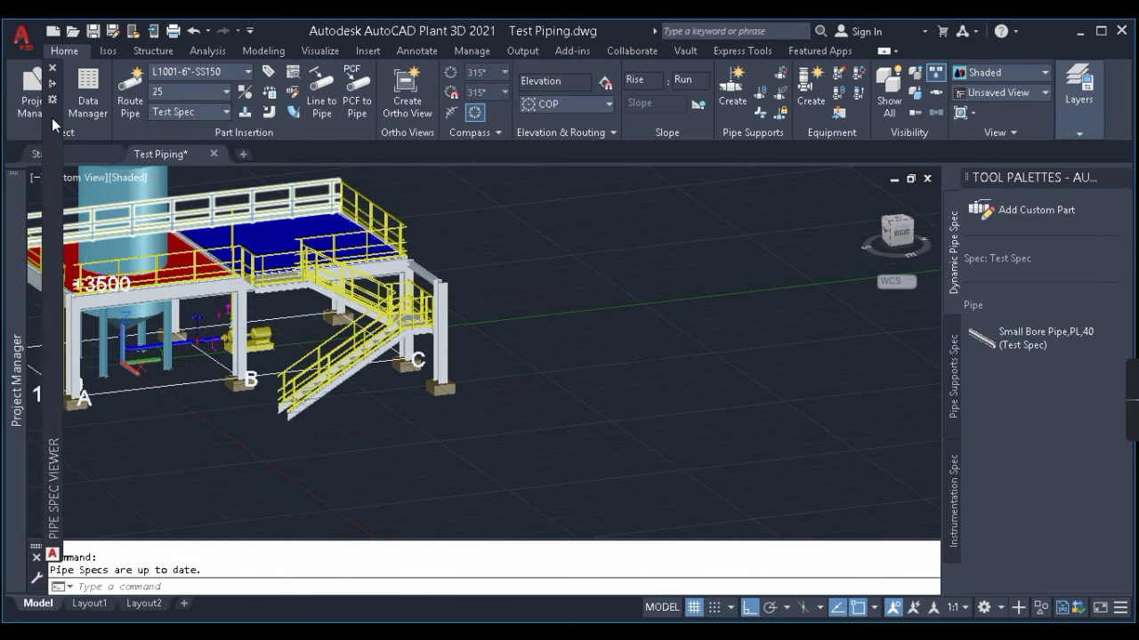
mouse_move(56, 126)
left_click(452, 78)
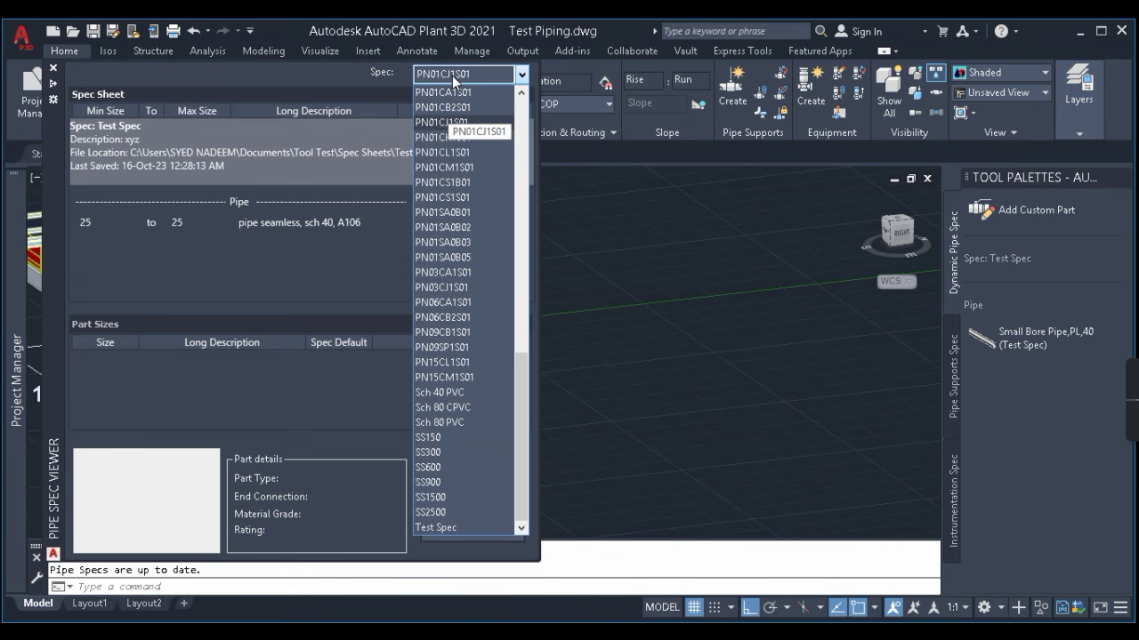
left_click(442, 122)
left_click(463, 74)
left_click(460, 527)
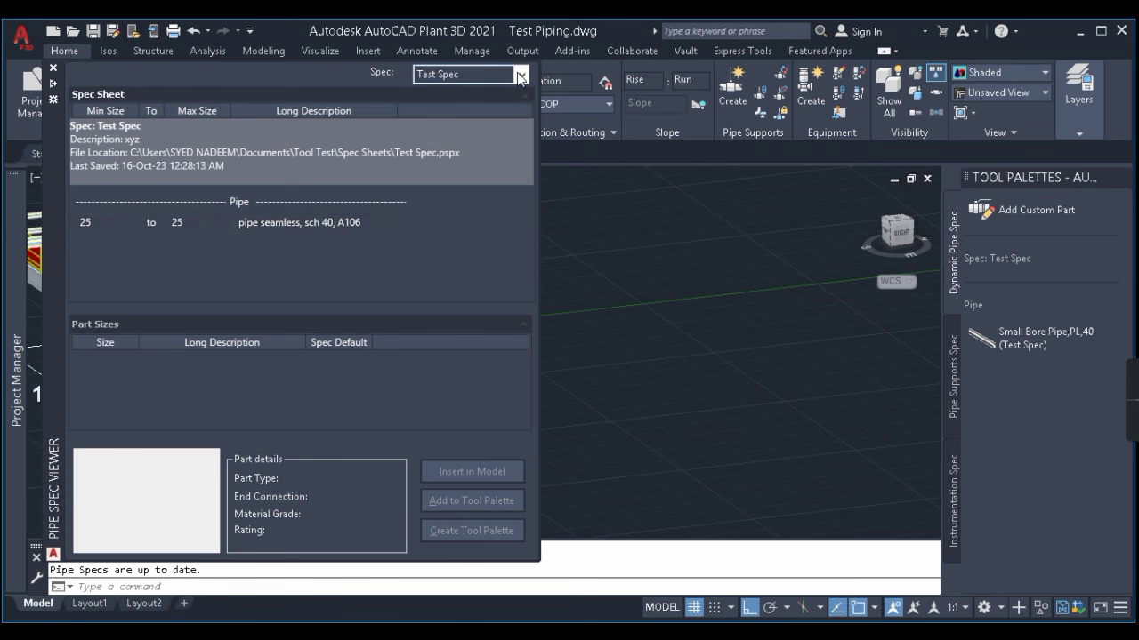
left_click(635, 343)
mouse_move(16, 382)
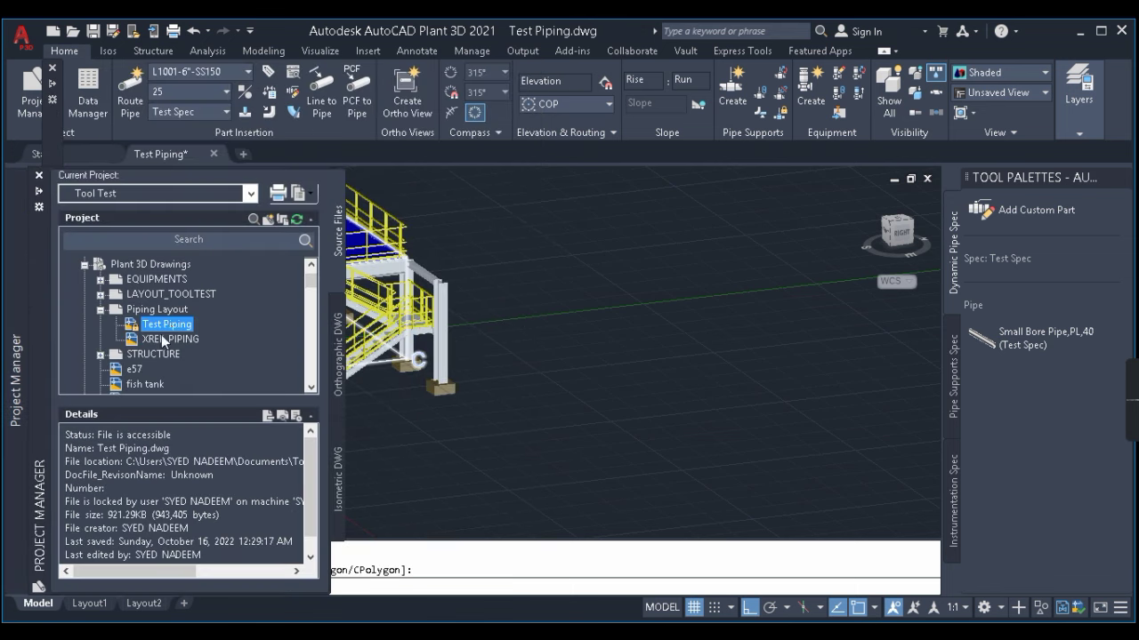
Make Test Spec the current spec from the project tree and check its sheet in the Spec Editor
scroll(163, 342, "down", 10)
scroll(157, 389, "down", 3)
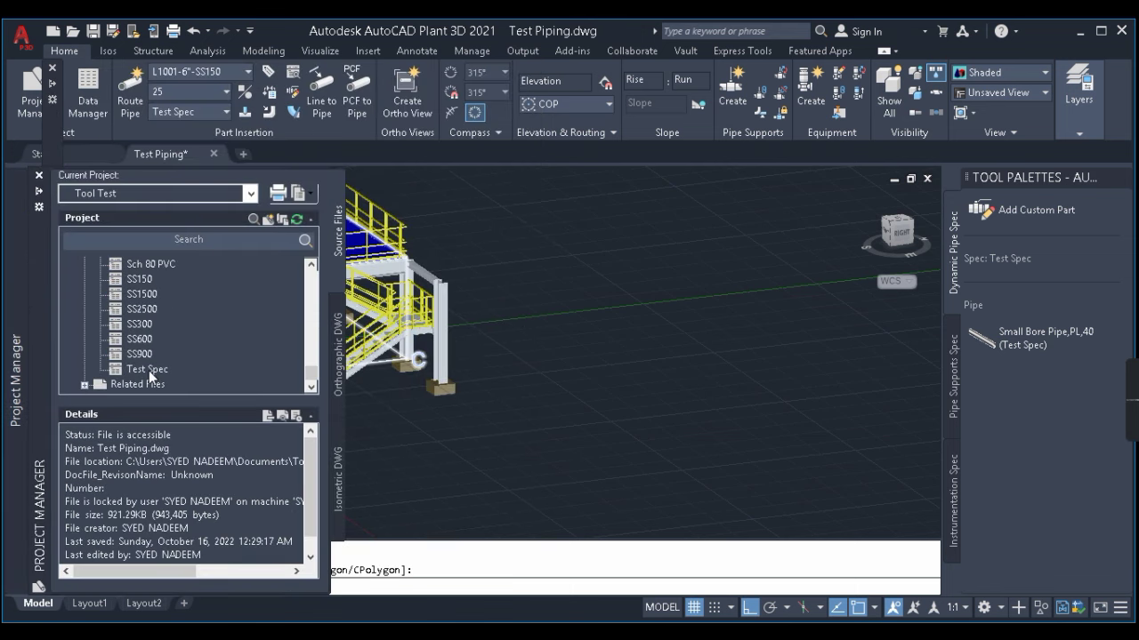
left_click(149, 369)
right_click(149, 369)
left_click(599, 419)
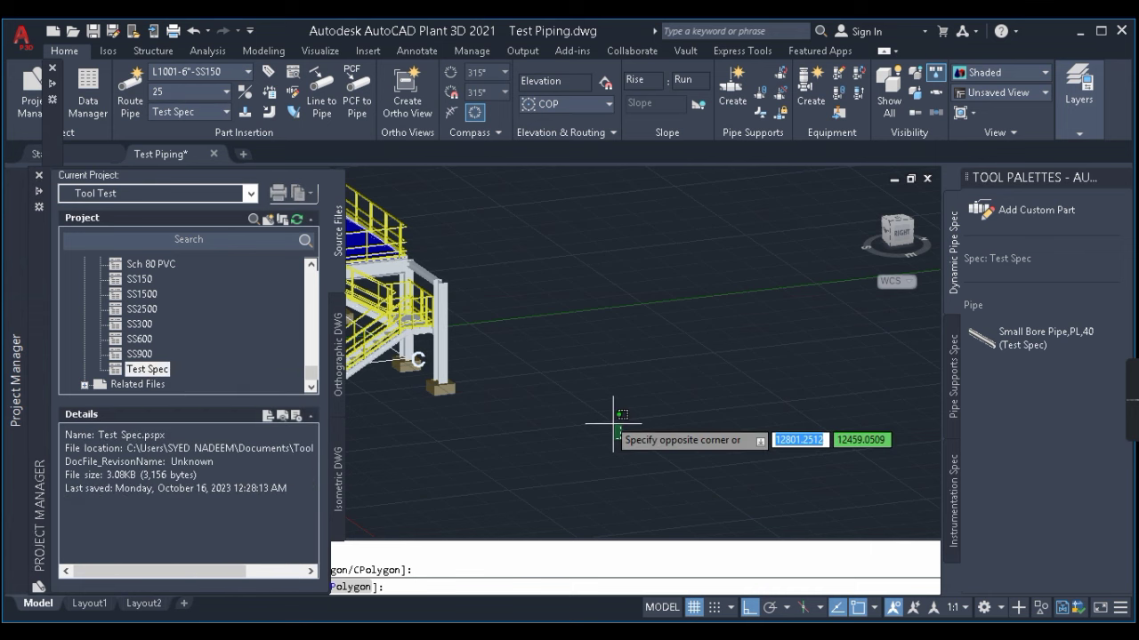
left_click(579, 407)
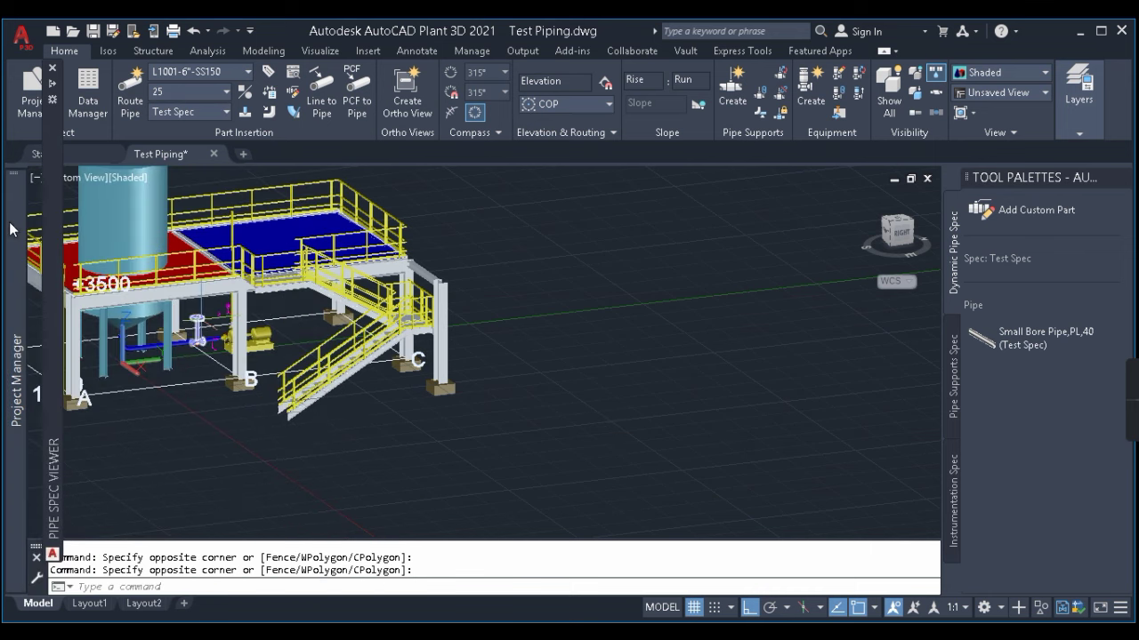
mouse_move(12, 231)
right_click(133, 370)
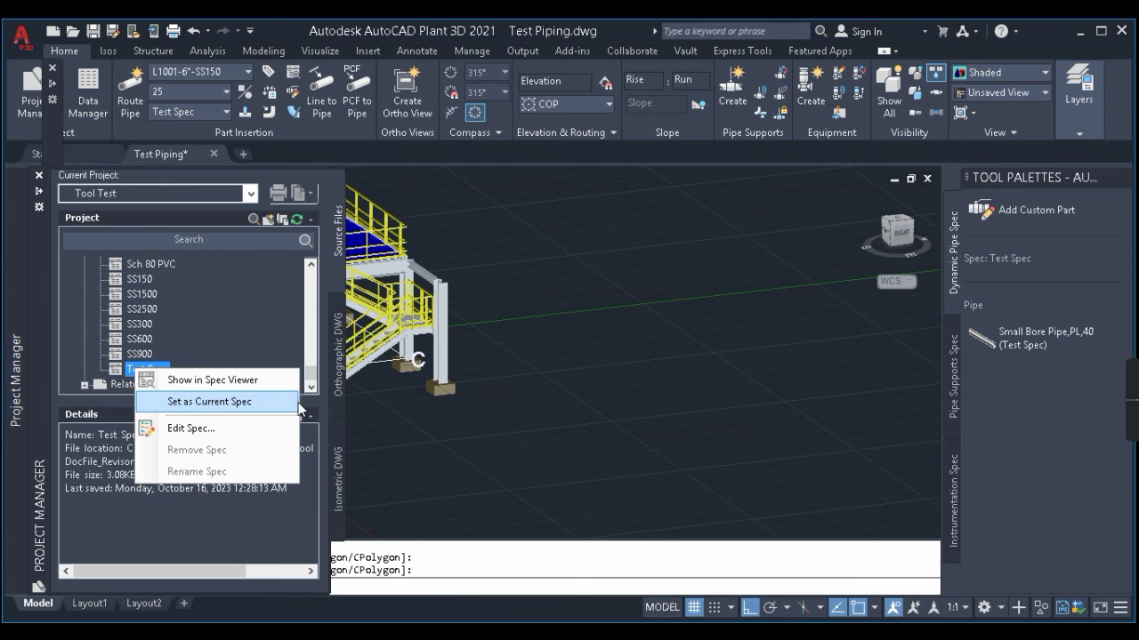
left_click(267, 402)
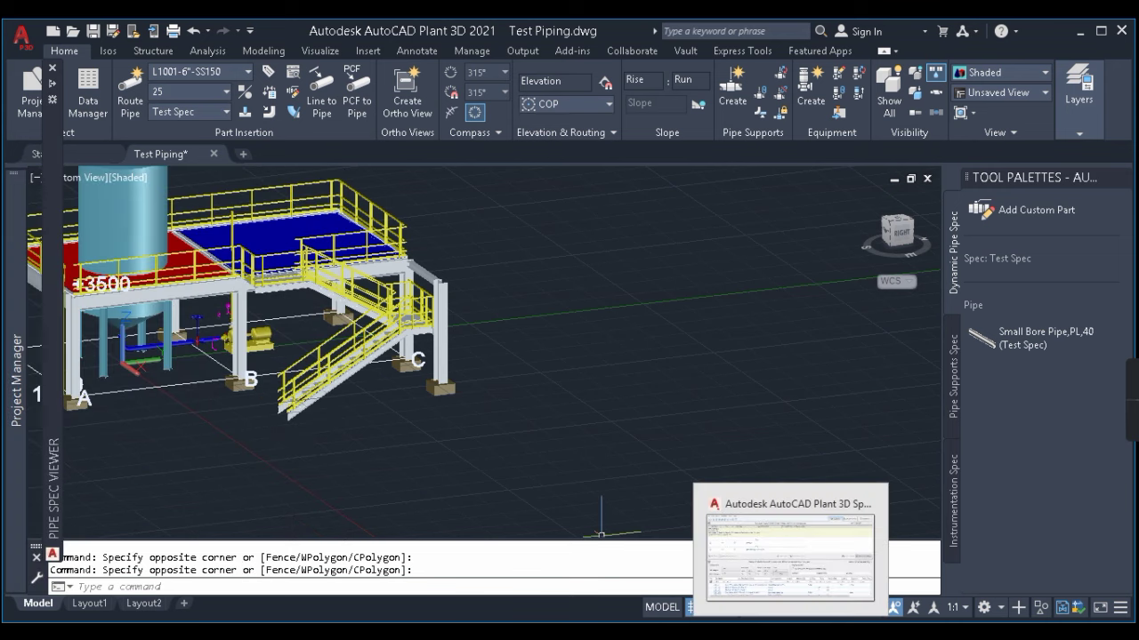
left_click(781, 570)
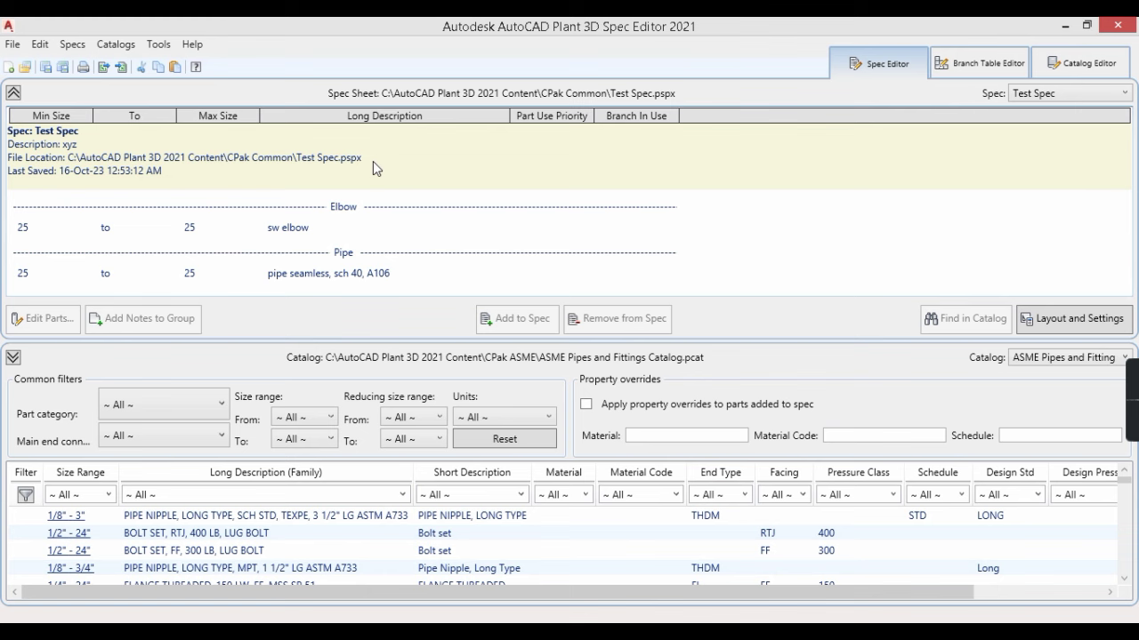
left_click(323, 161)
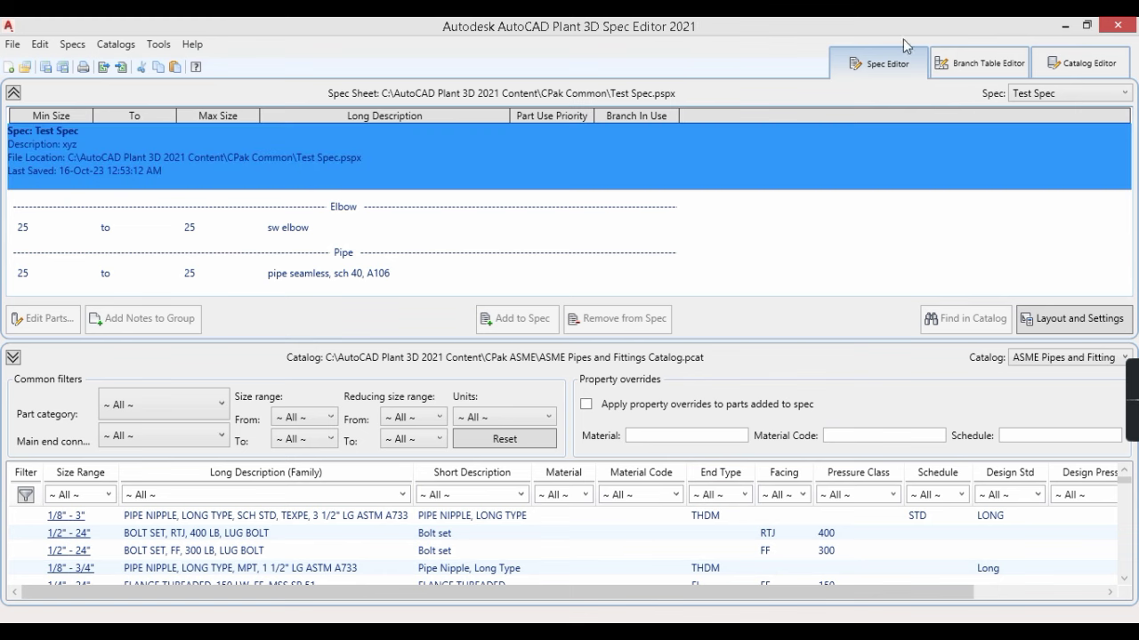
left_click(1065, 25)
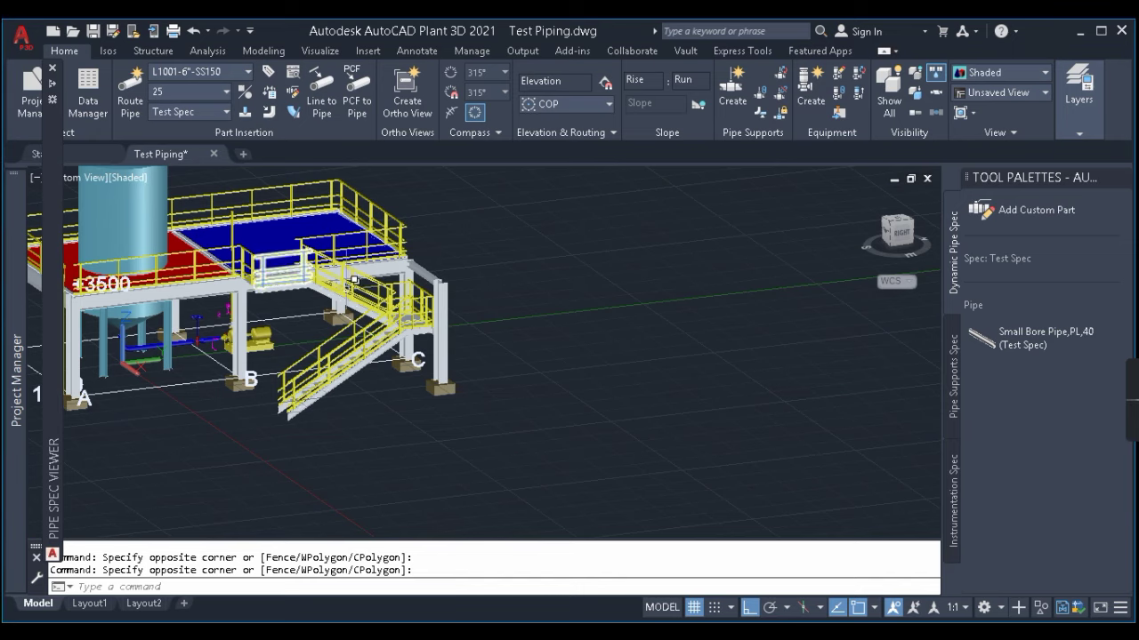
Open Test Spec via Edit Spec to confirm its parts, then return to the drawing
mouse_move(20, 263)
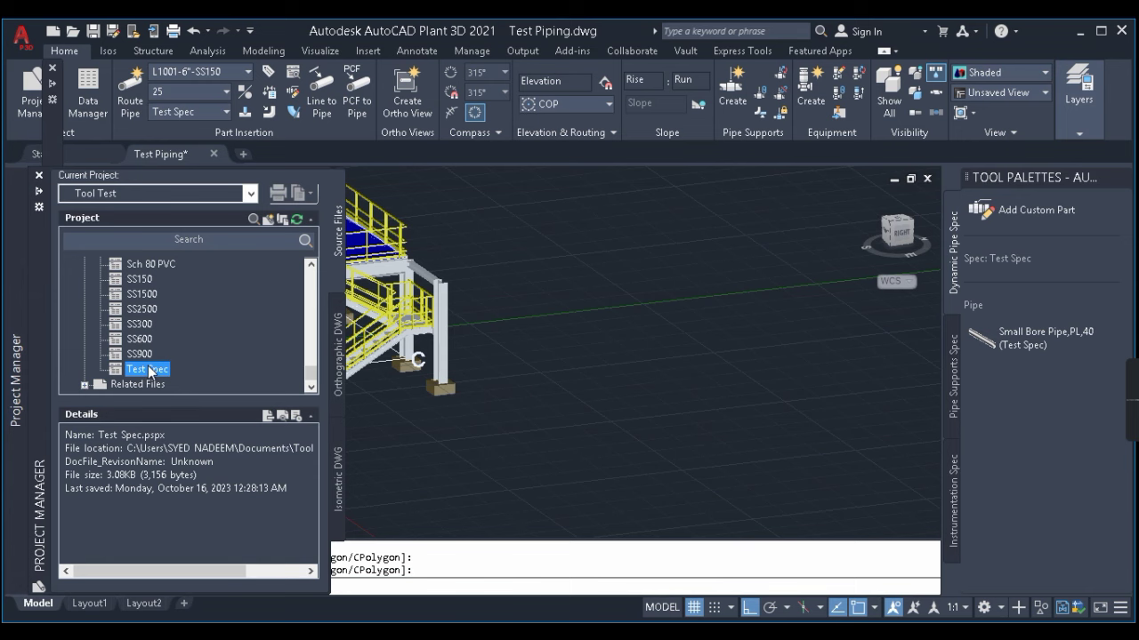
right_click(159, 375)
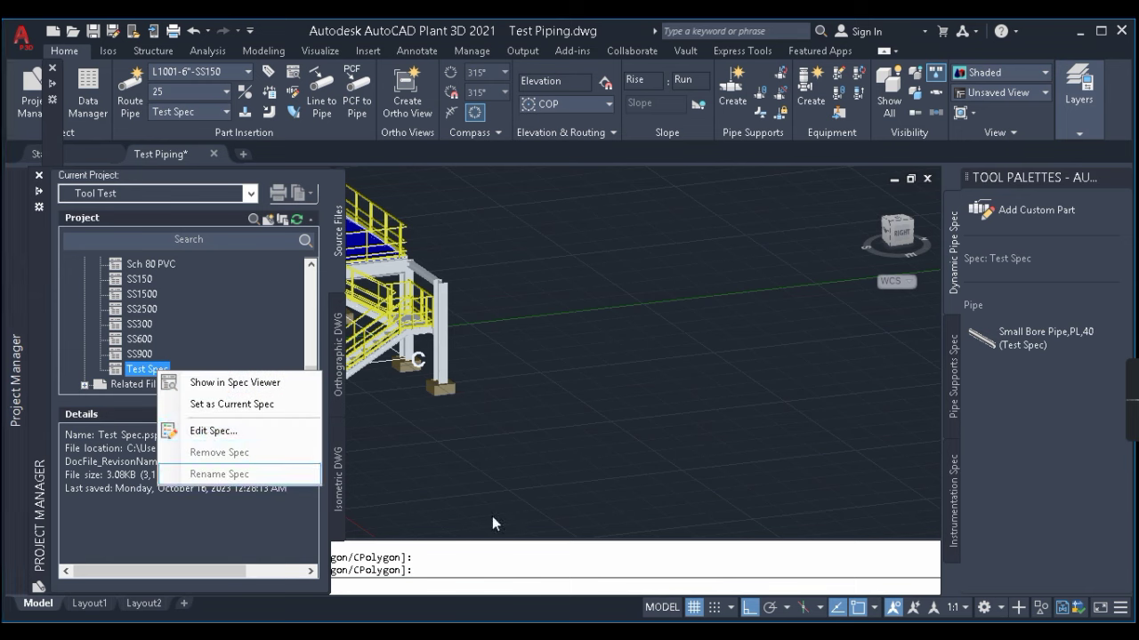
left_click(201, 432)
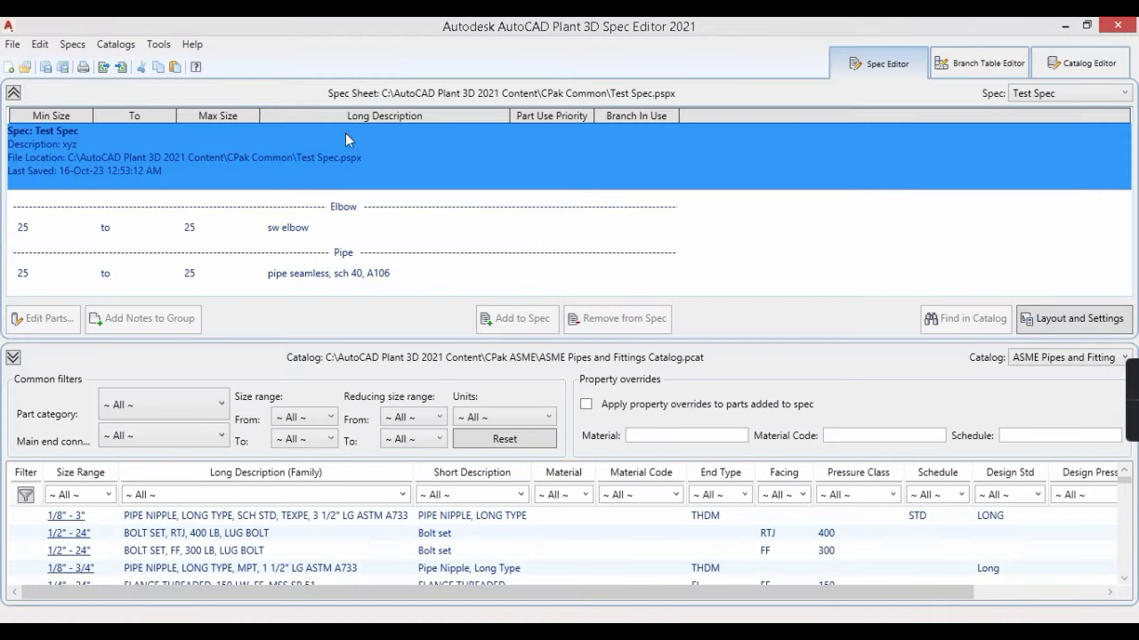
left_click(1061, 26)
Make Sch 80 CPVC the current pipe spec
mouse_move(9, 250)
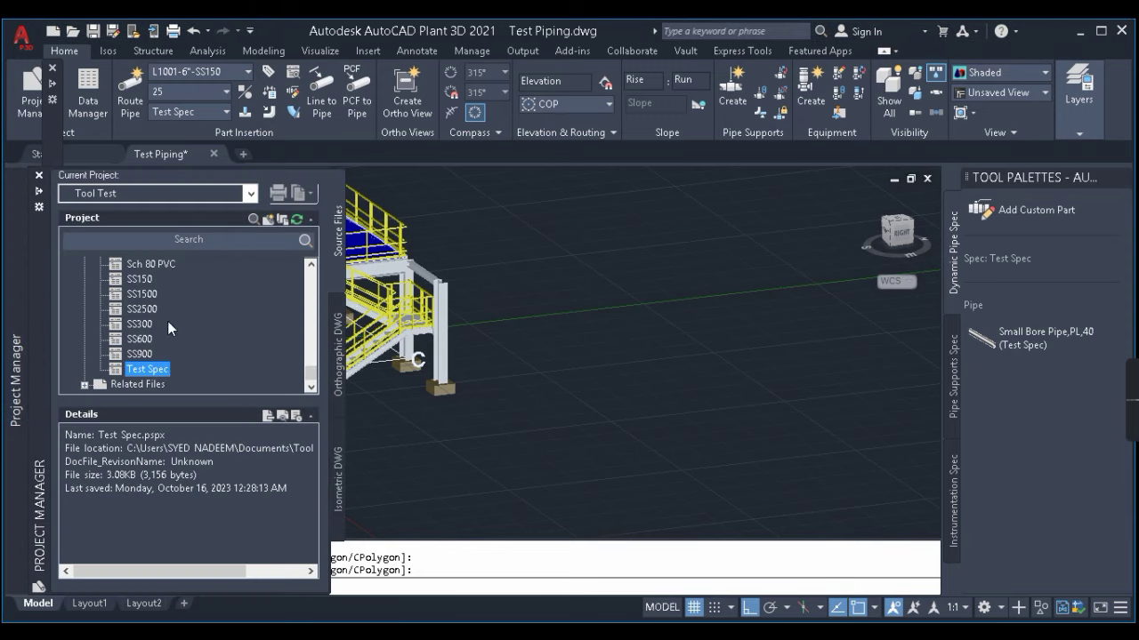
right_click(156, 378)
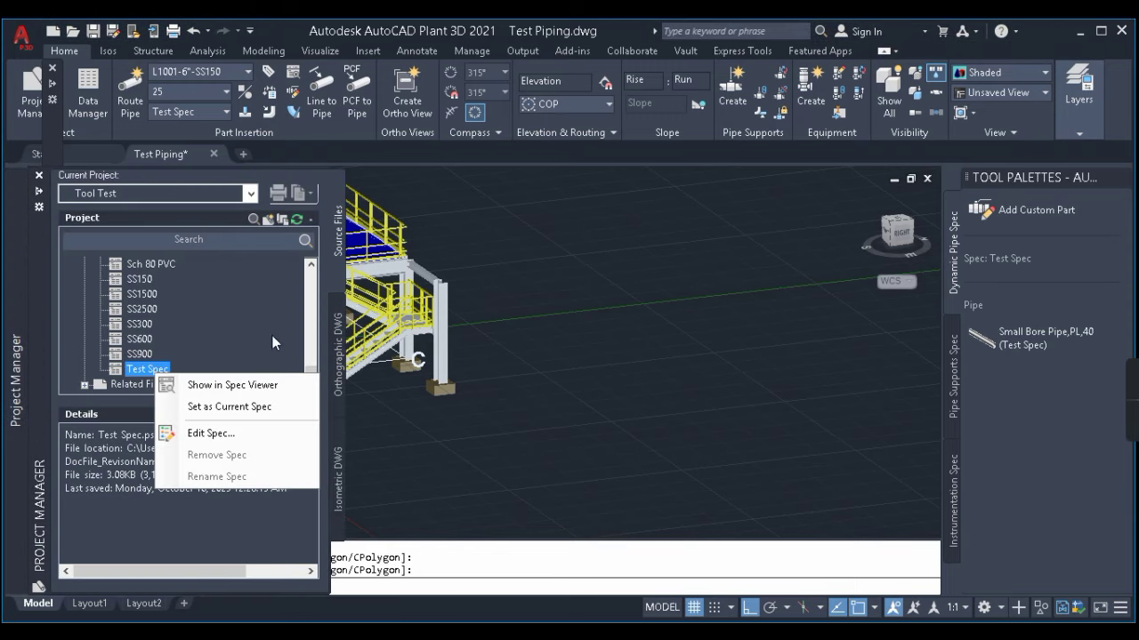
left_click(422, 381)
left_click(197, 112)
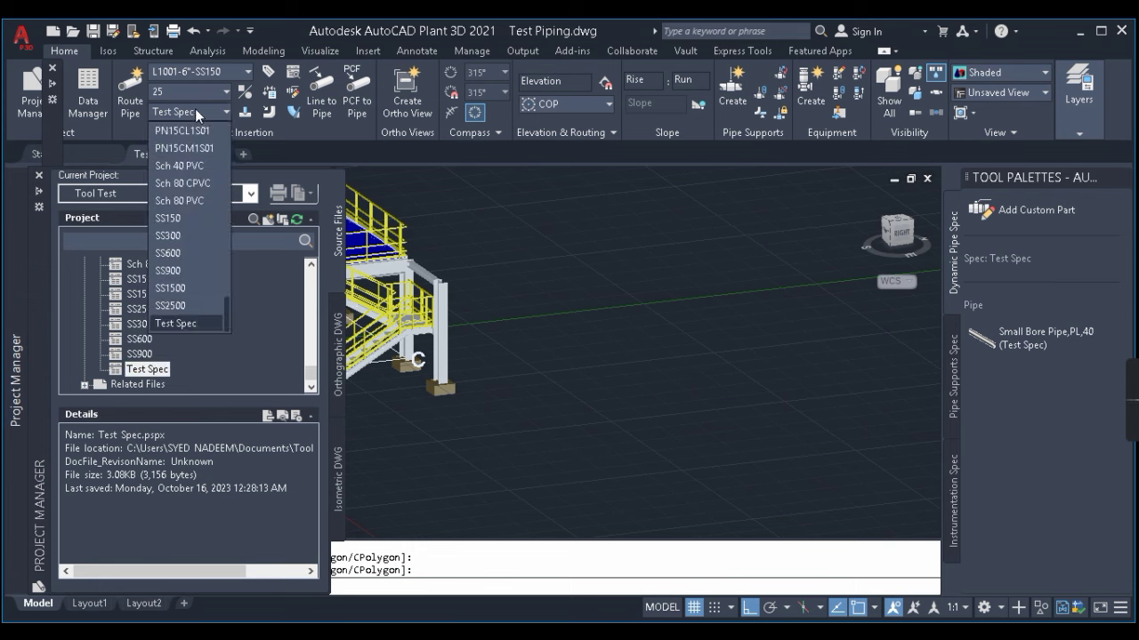
left_click(177, 183)
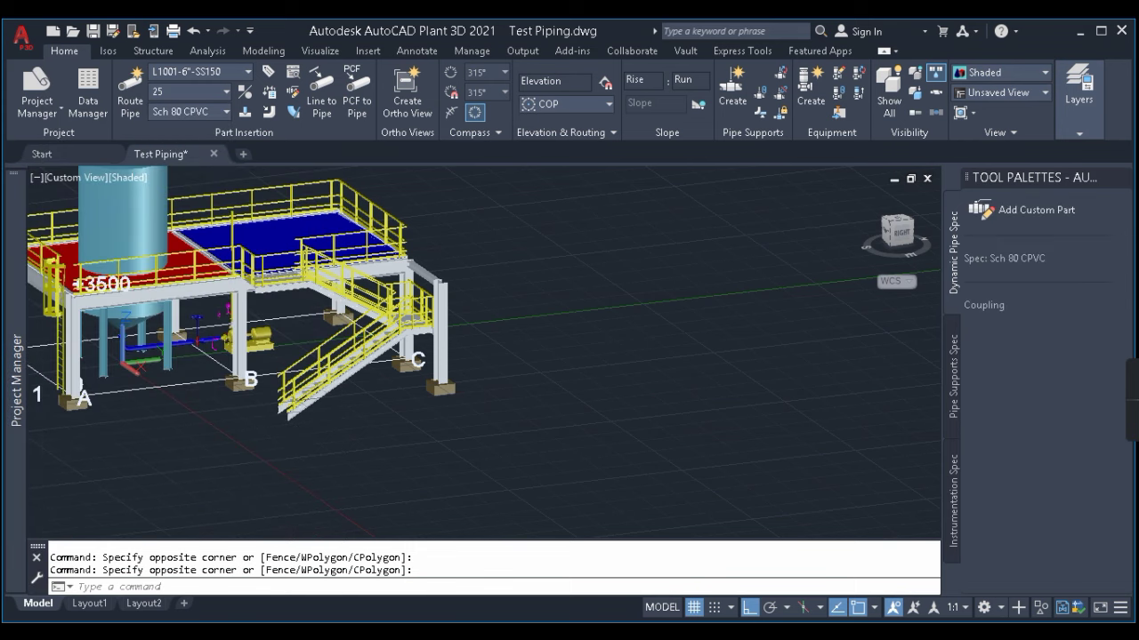
Remove Test Spec from the project
mouse_move(15, 235)
right_click(149, 374)
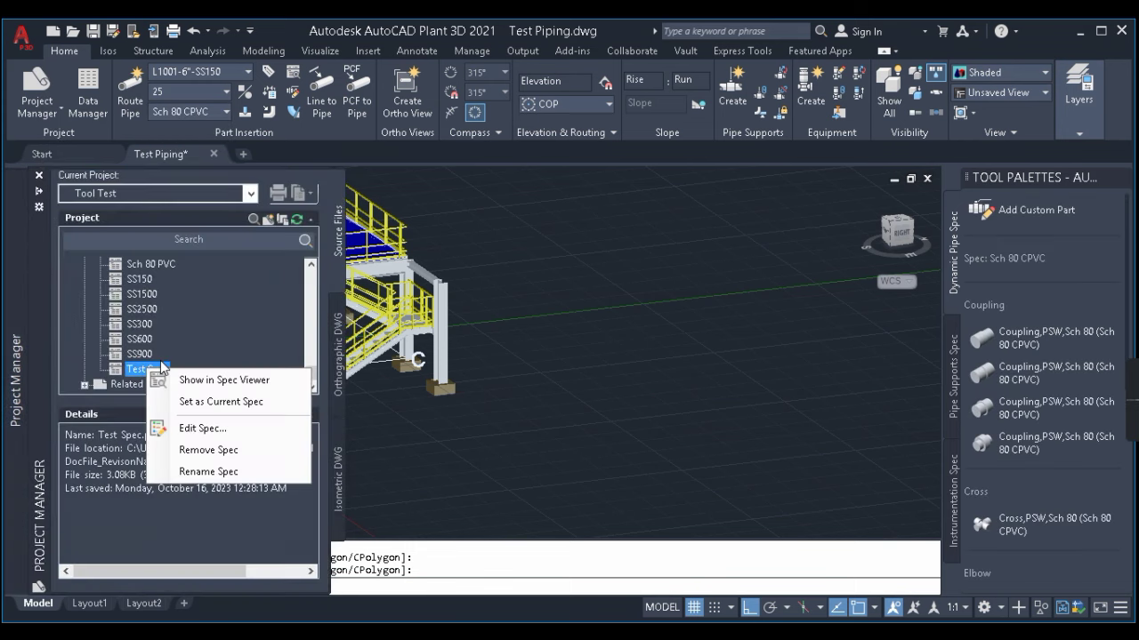
left_click(197, 450)
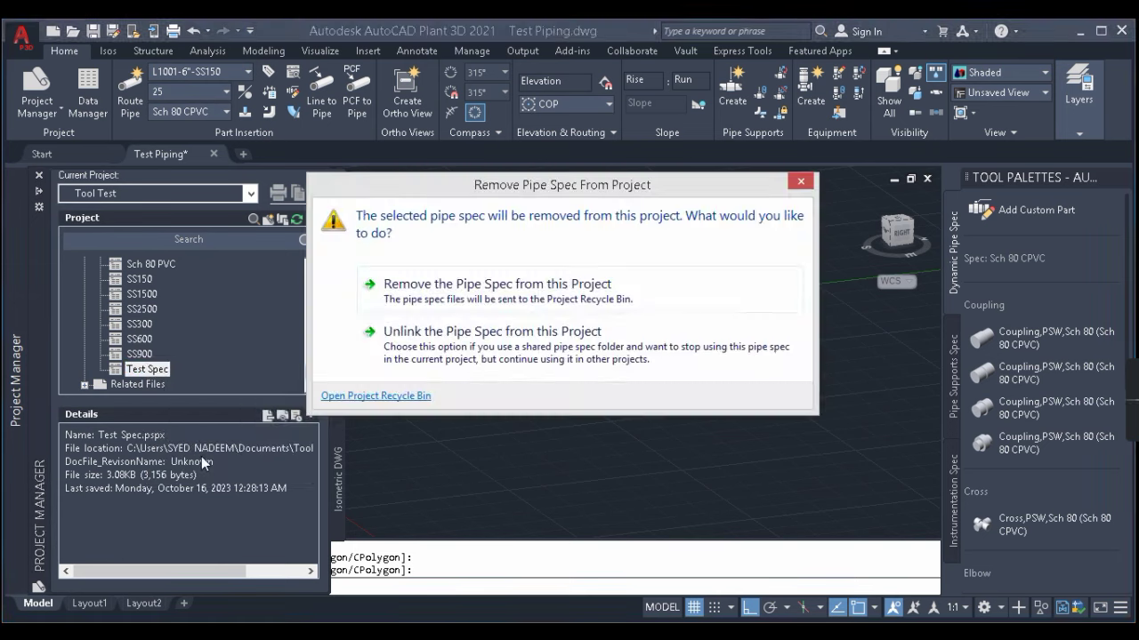
left_click(469, 306)
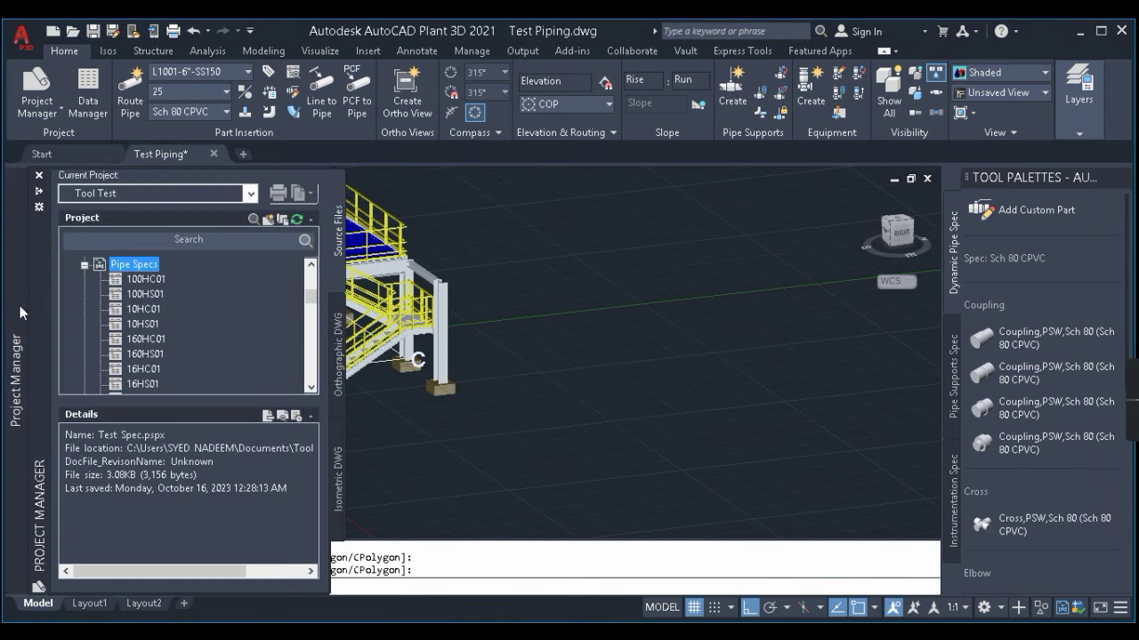
Copy Test Spec.pspx from the CPak Common folder into the project's Pipe Specs
scroll(138, 339, "down", 3)
right_click(132, 304)
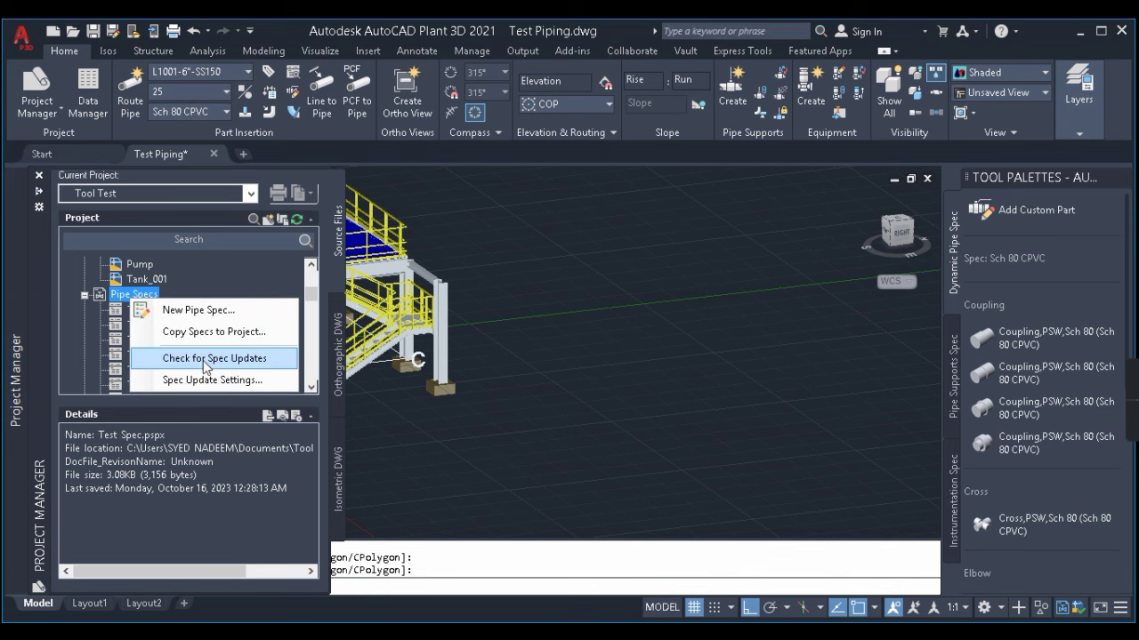
left_click(193, 332)
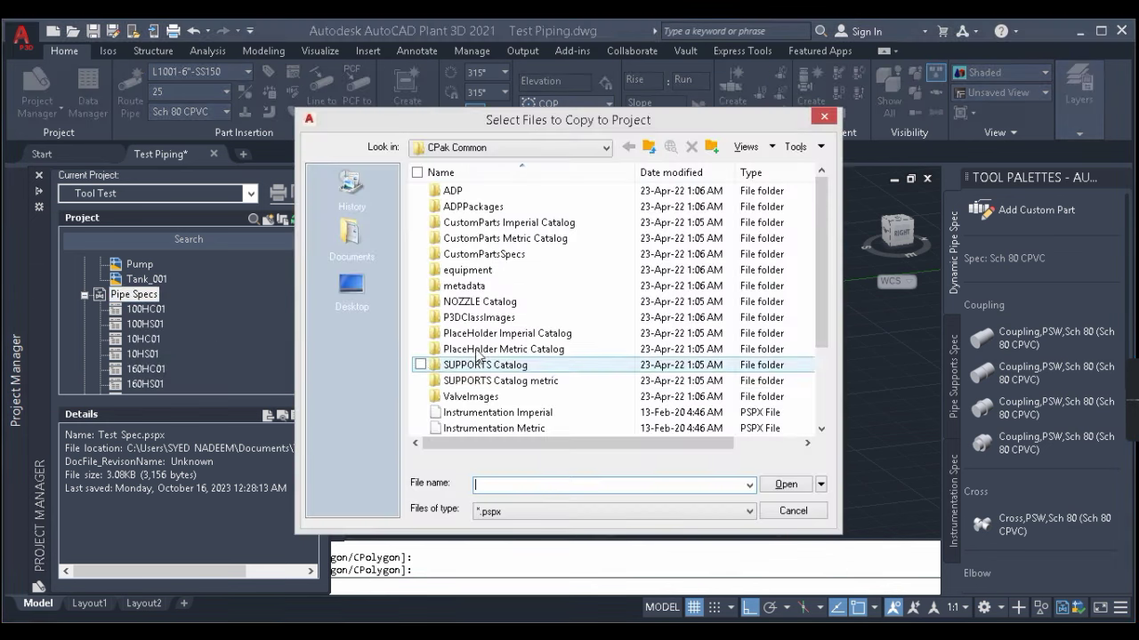
scroll(818, 258, "down", 3)
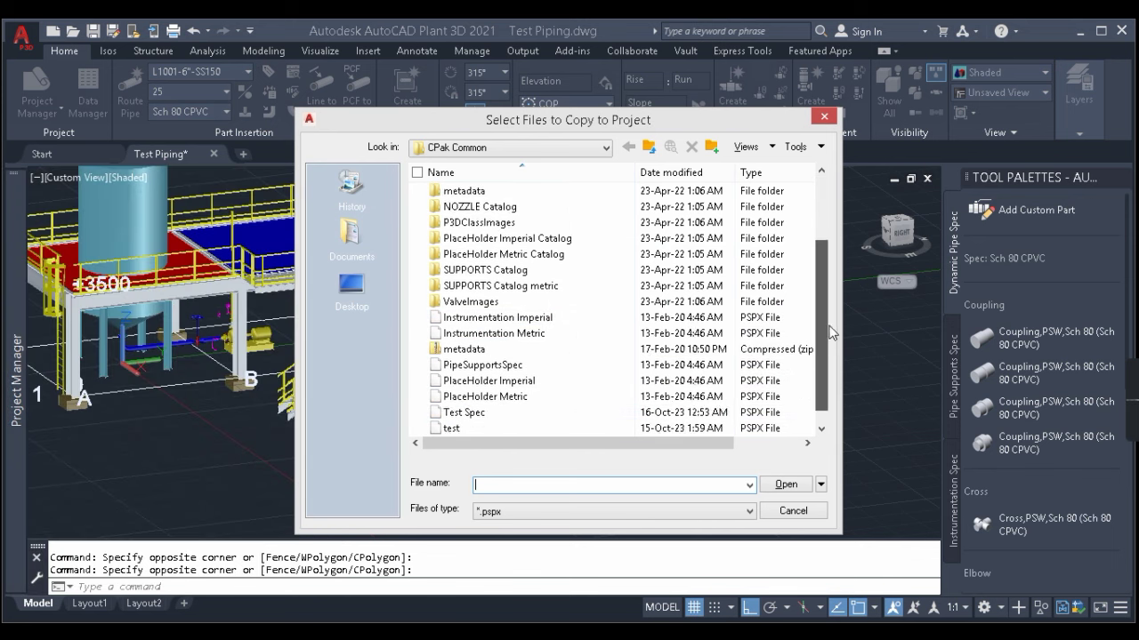
left_click(484, 397)
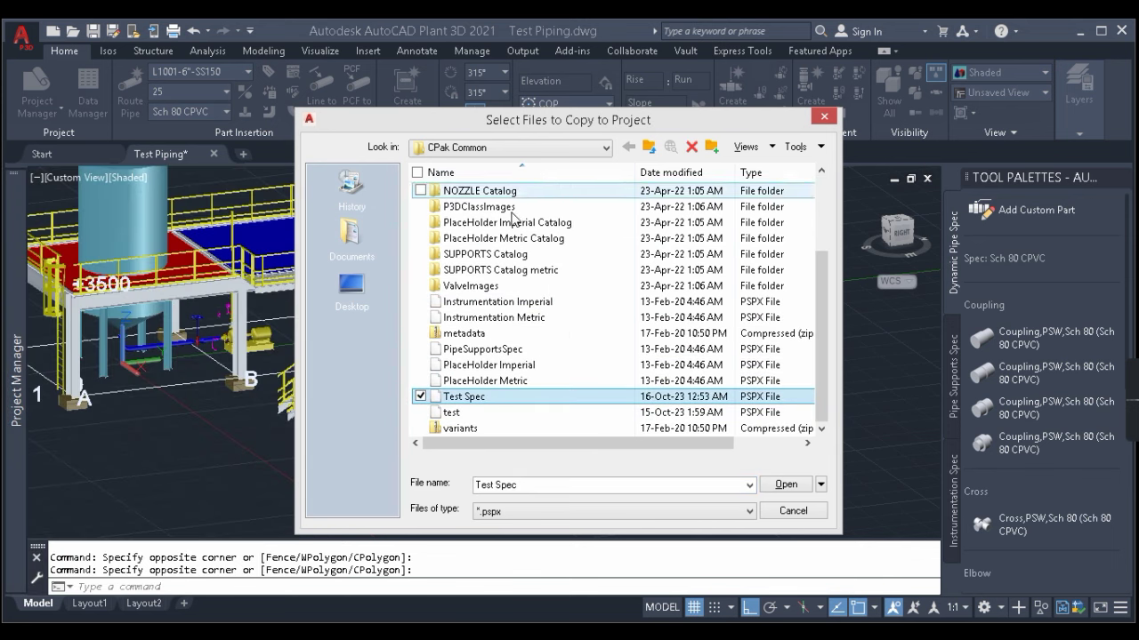
left_click(782, 489)
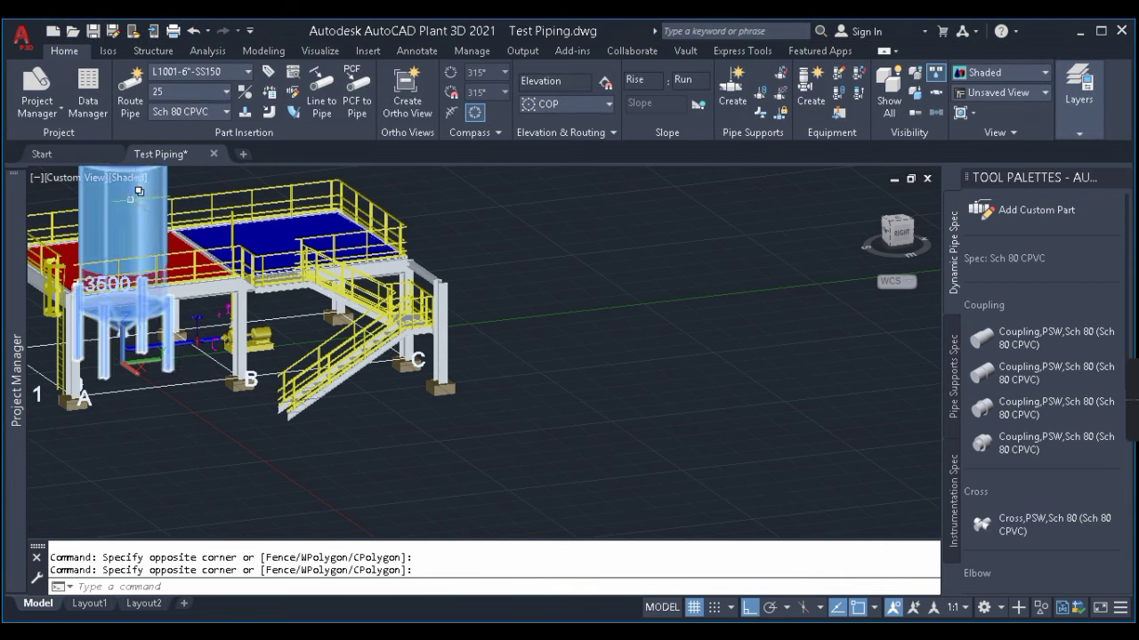
Choose Test Spec's sw elbow in the Pipe Spec Viewer and insert it into the model
mouse_move(25, 224)
scroll(170, 327, "down", 10)
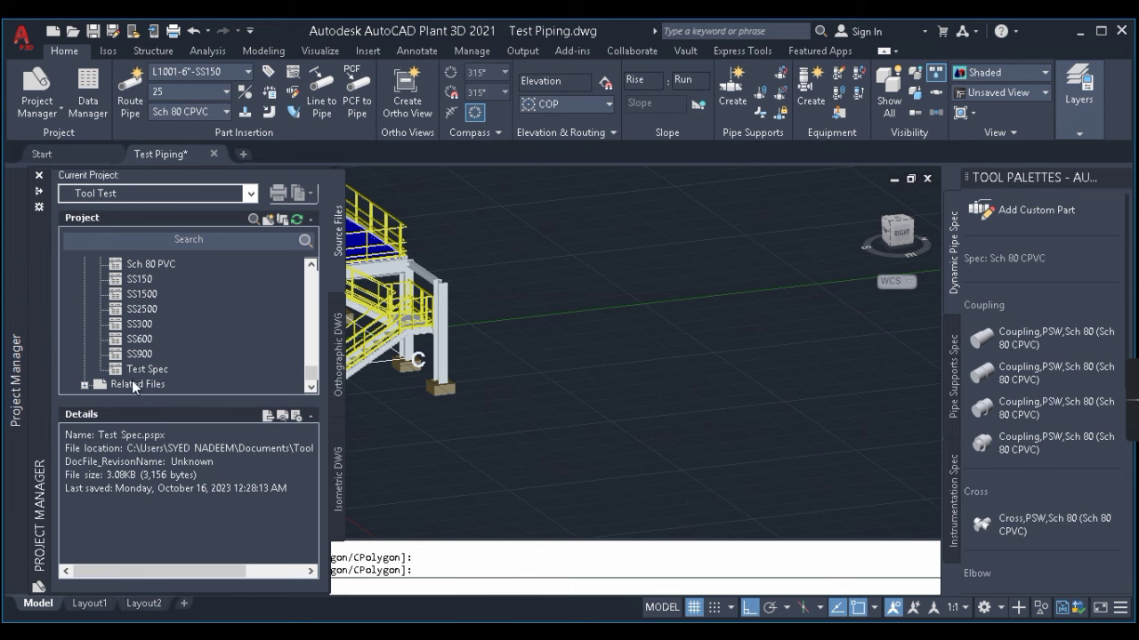
left_click(144, 373)
right_click(145, 377)
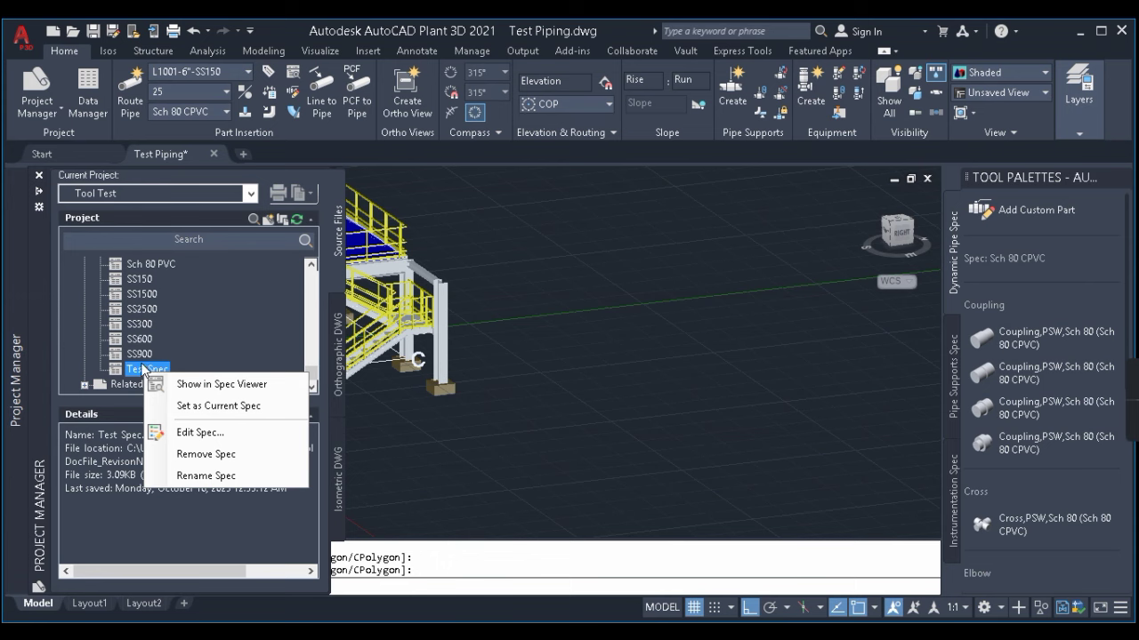
left_click(647, 334)
left_click(544, 409)
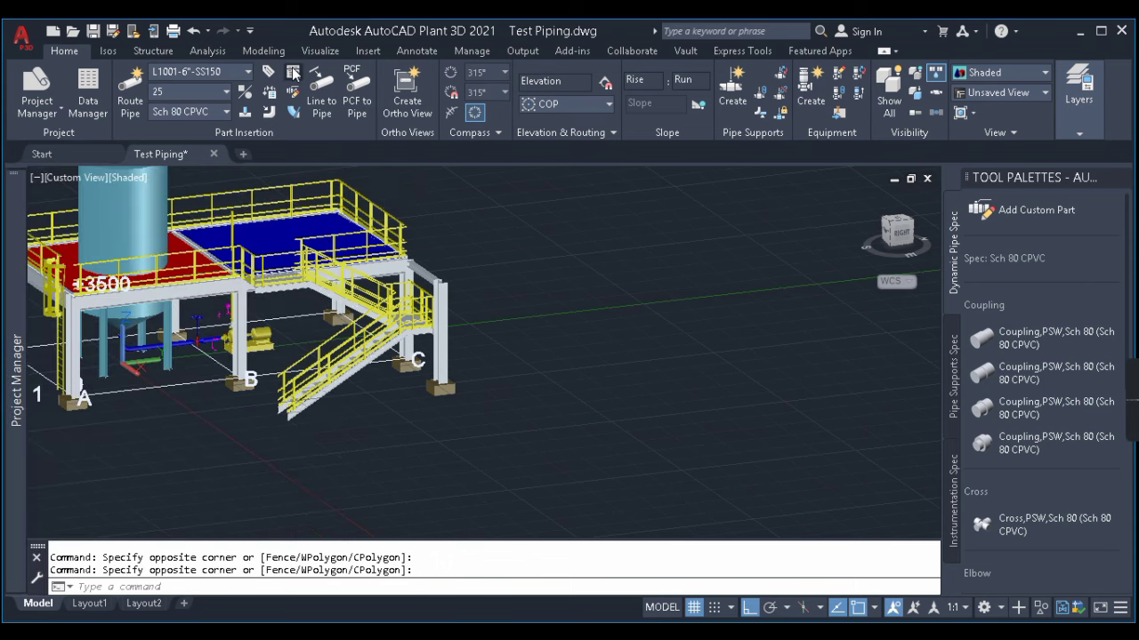
left_click(294, 73)
left_click(463, 74)
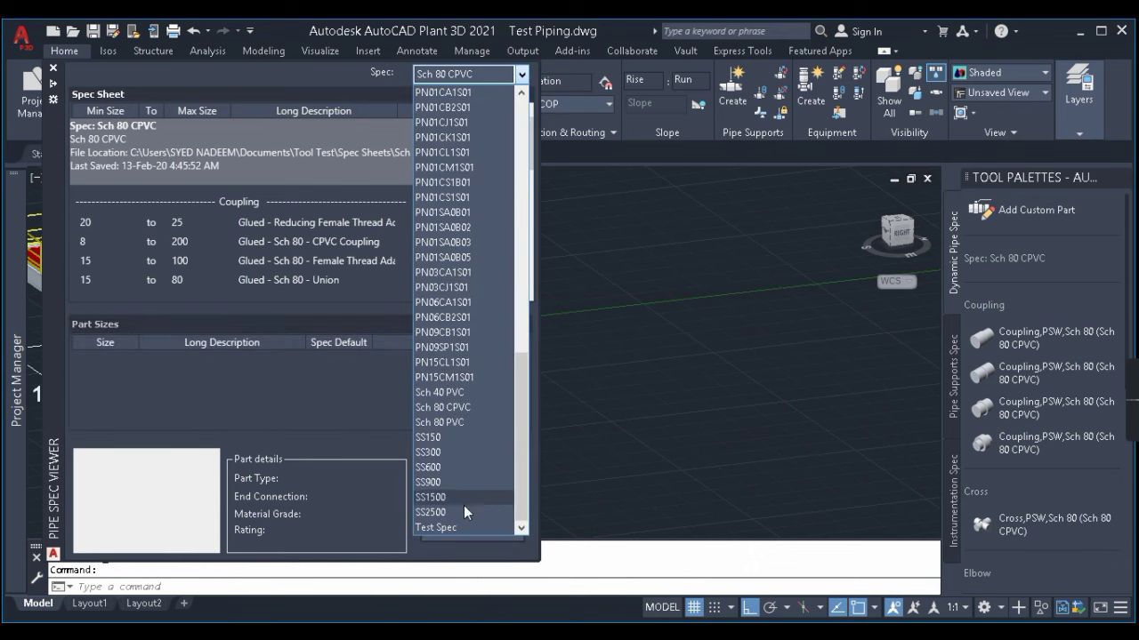
left_click(448, 526)
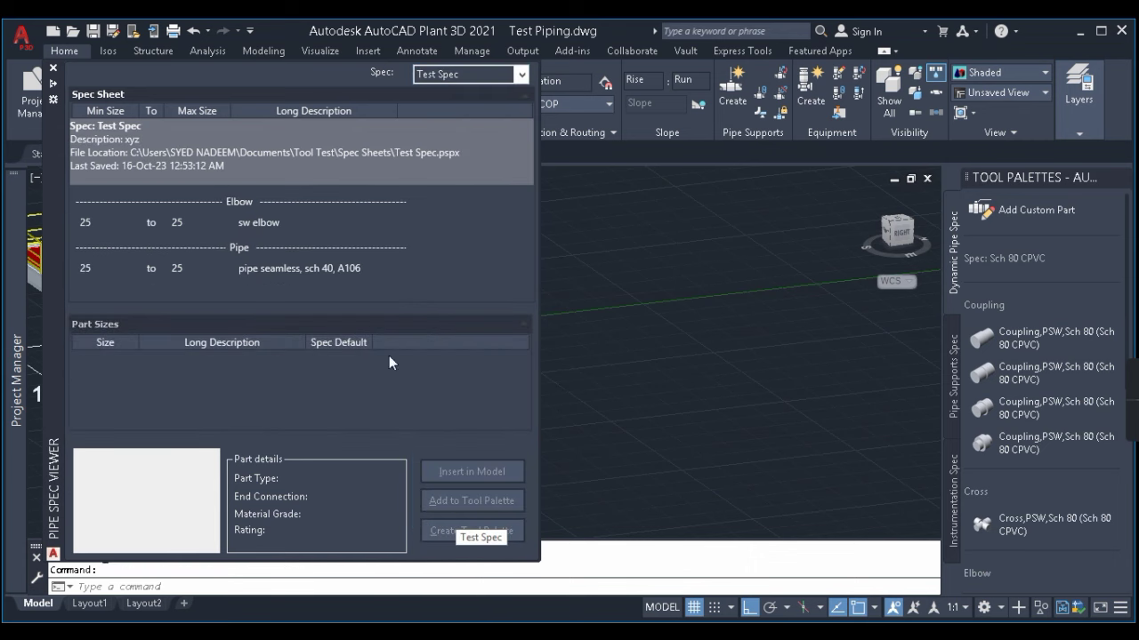
left_click(270, 223)
left_click(472, 472)
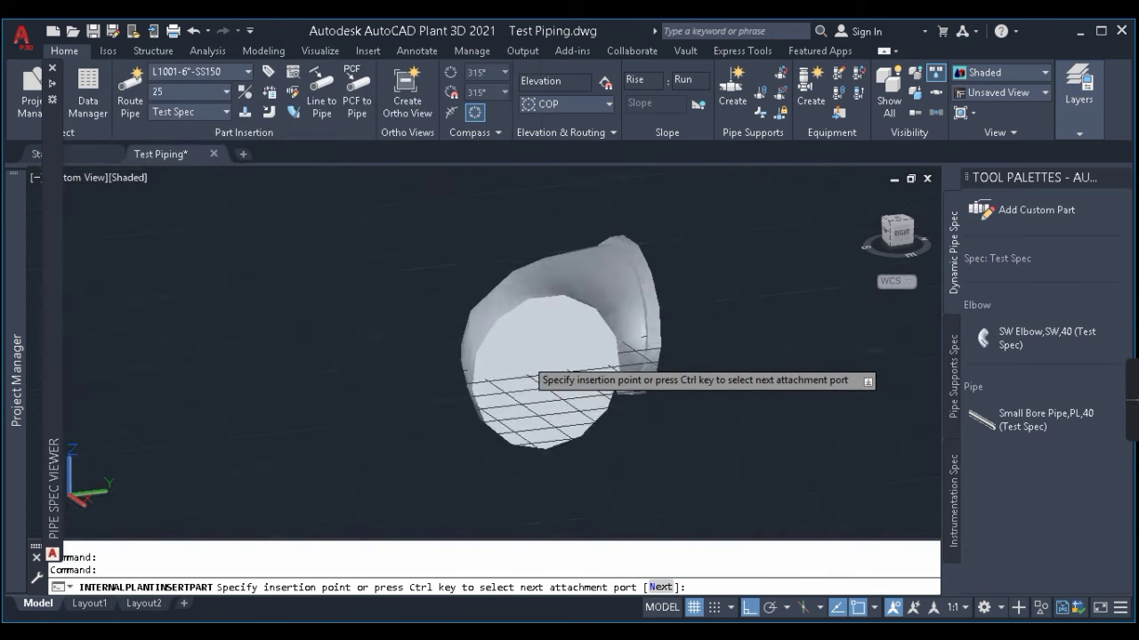
left_click(427, 345)
Accept the elbow's default rotation and continue pipe routing from its grip
left_click(623, 327)
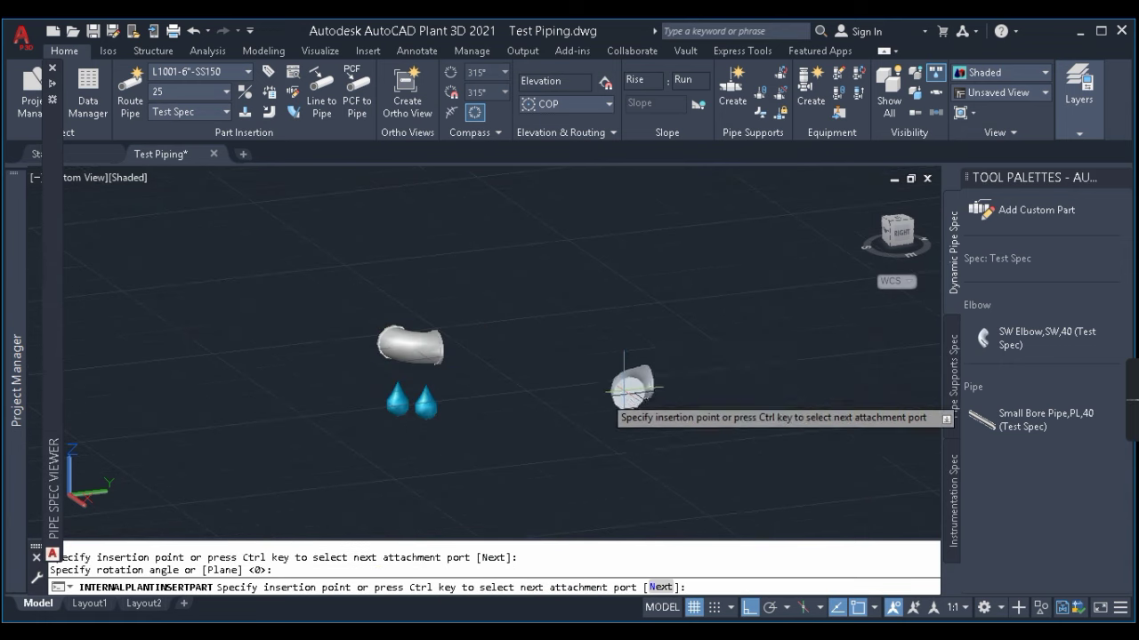
key("Escape")
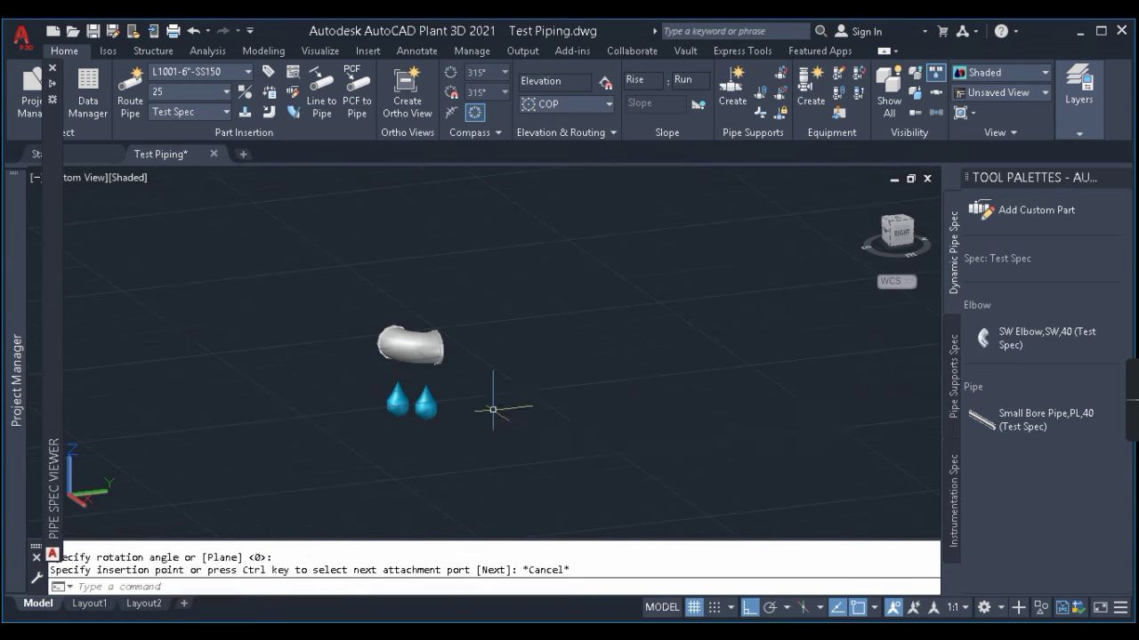
left_click(442, 340)
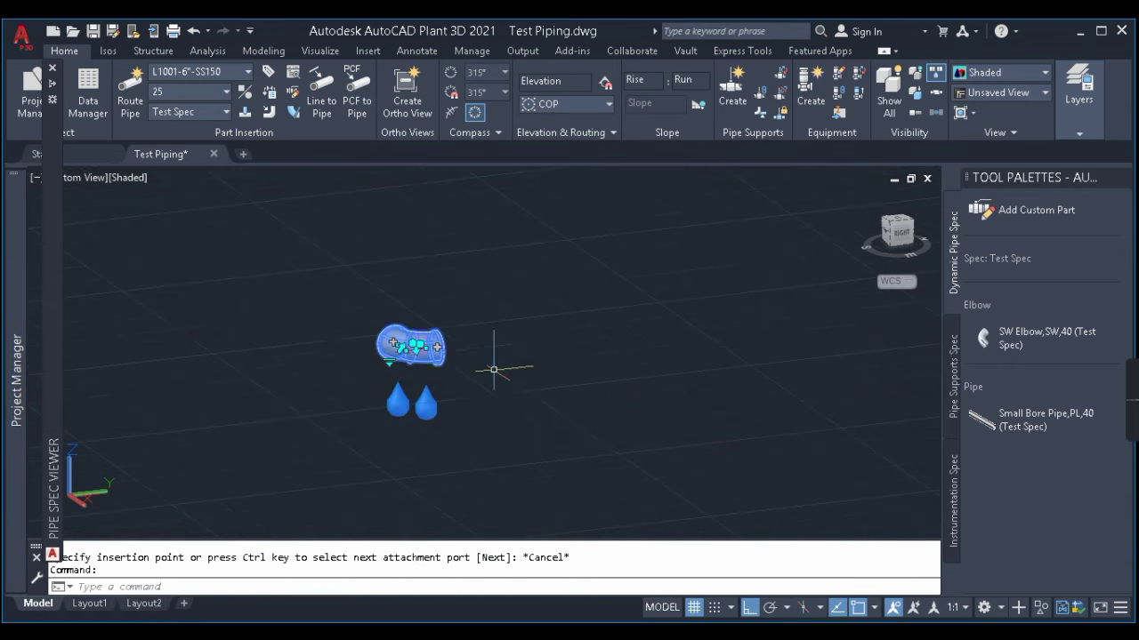
left_click(436, 347)
Route a multi-segment pipe run through several corners with 90° elbows, then finish
left_click(674, 314)
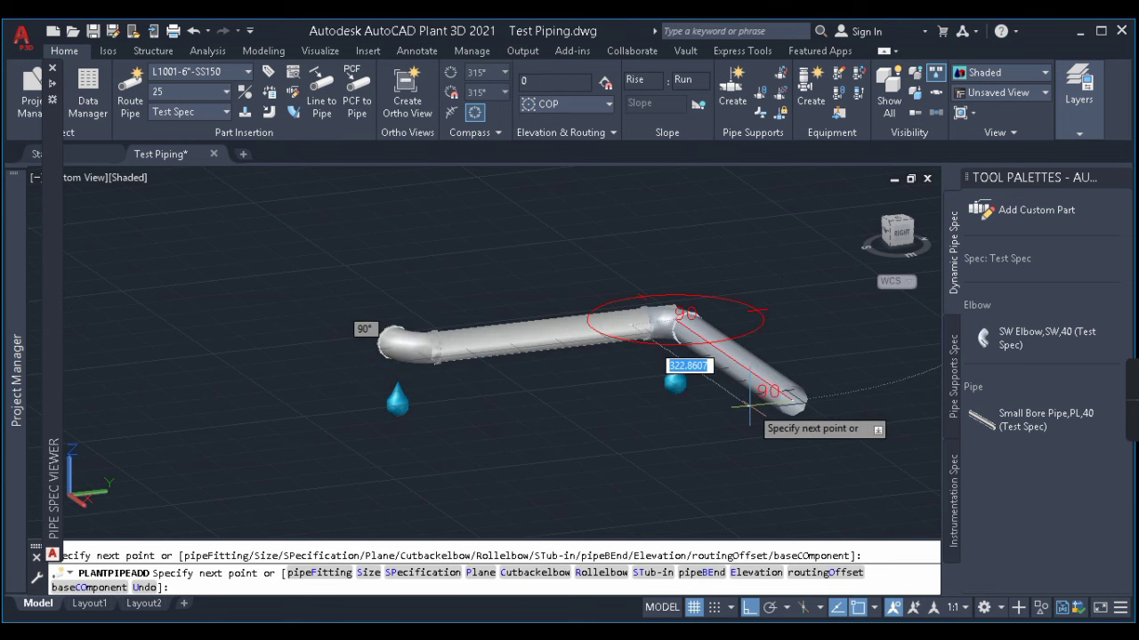
left_click(756, 402)
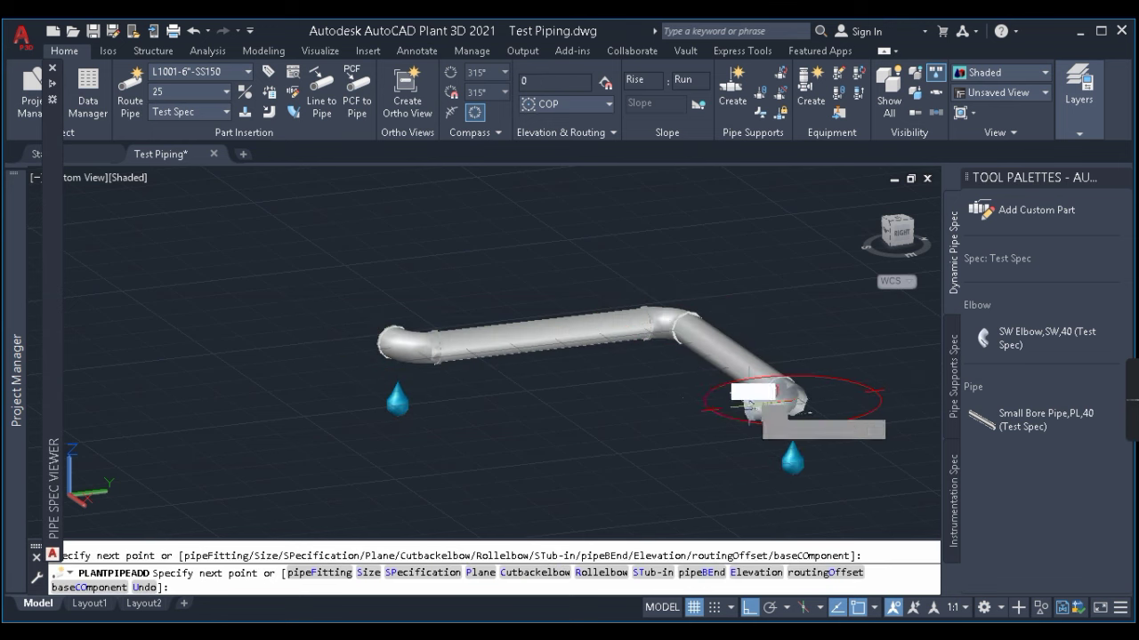
left_click(266, 461)
left_click(206, 267)
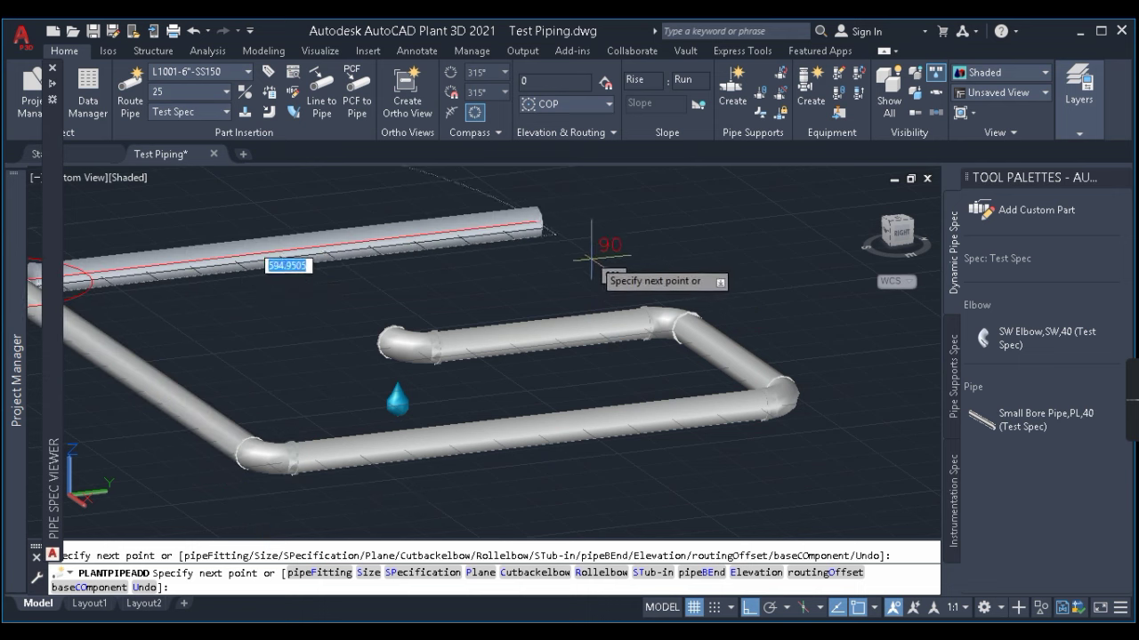
left_click(663, 245)
scroll(703, 247, "down", 4)
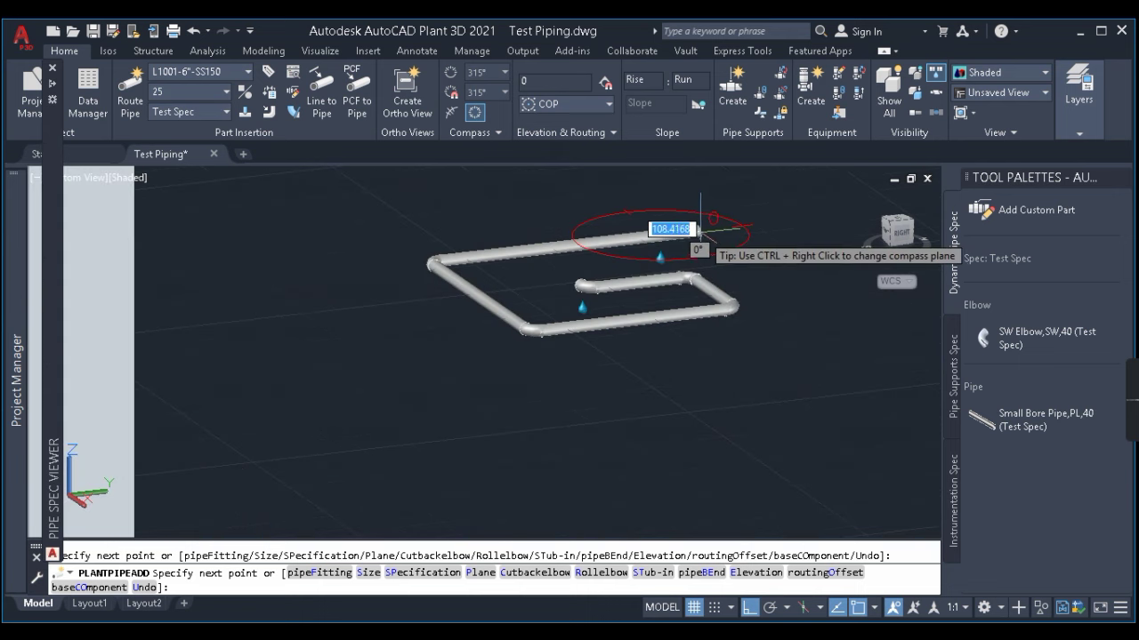
left_click(614, 205)
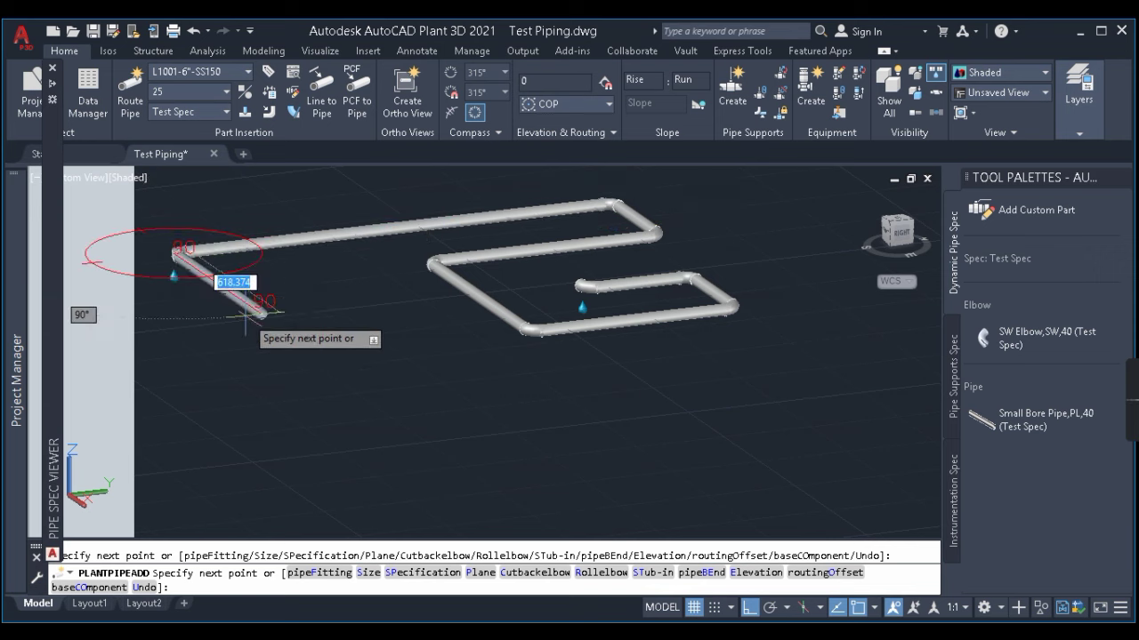
key("Escape")
scroll(428, 258, "up", 2)
scroll(428, 259, "up", 3)
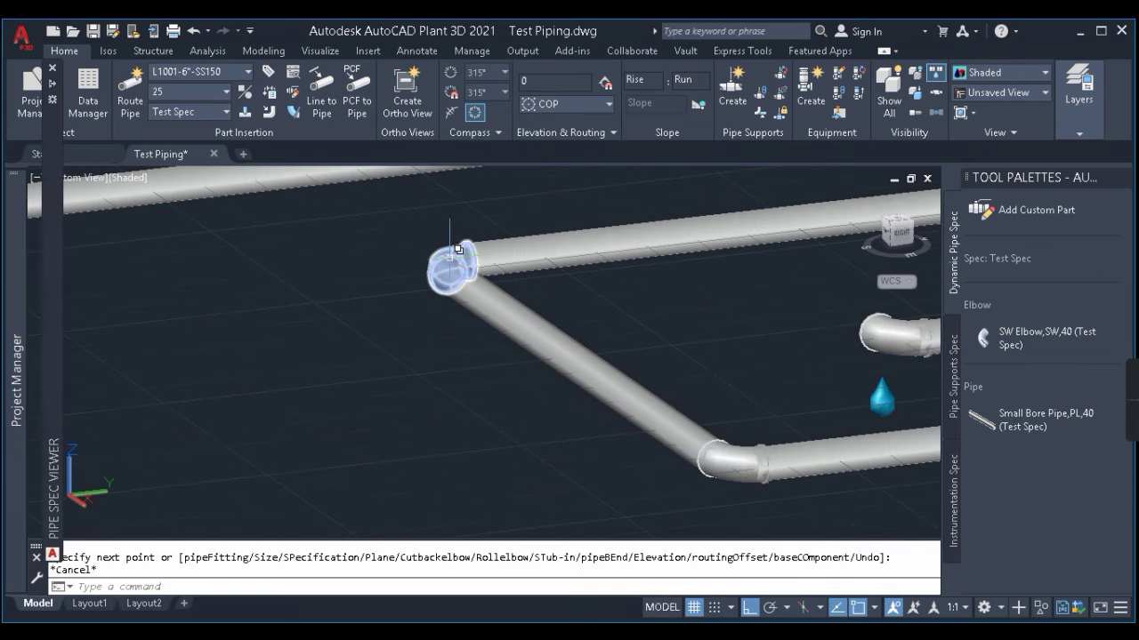
Select the placed elbow and review its Long Description (Size) '1" sw elbow' and Family values
left_click(294, 256)
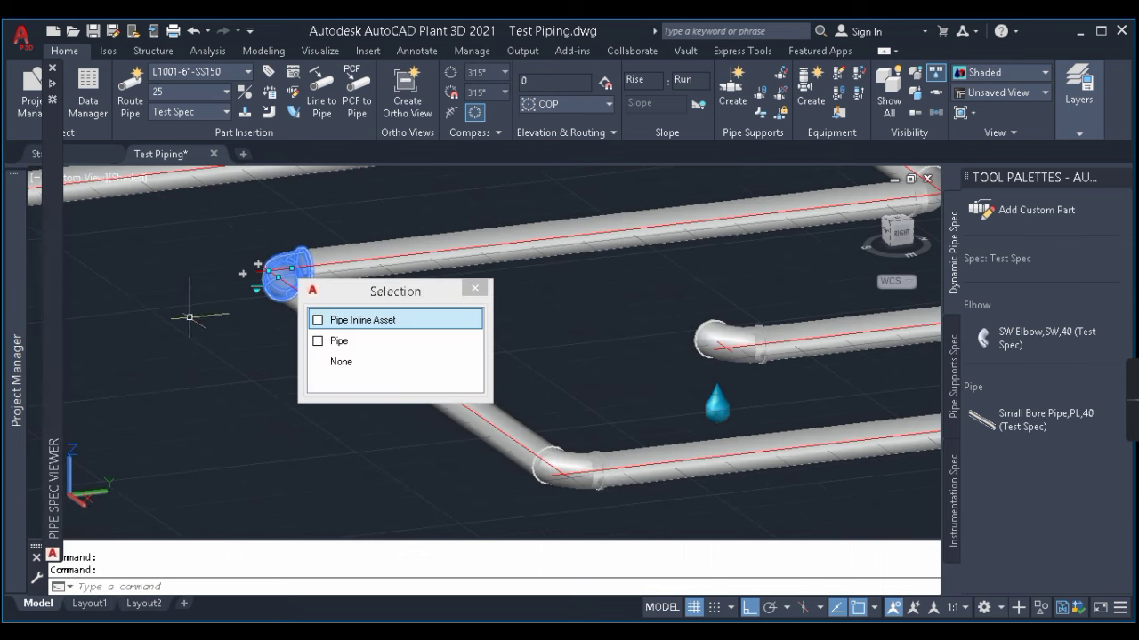
key("ctrl+1")
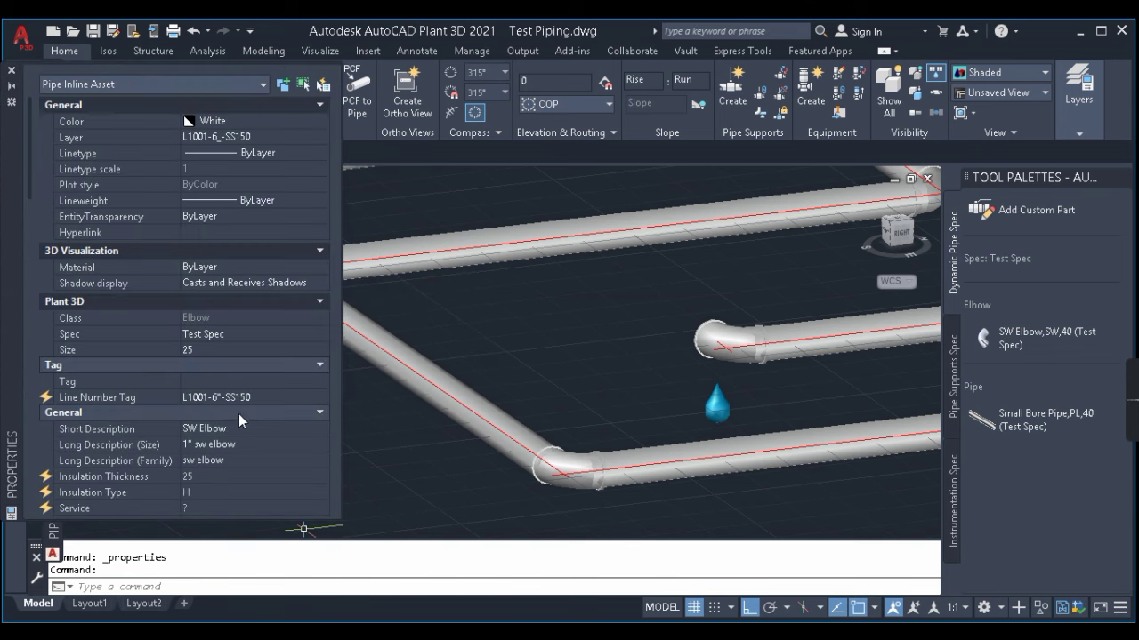
left_click(225, 432)
left_click(228, 445)
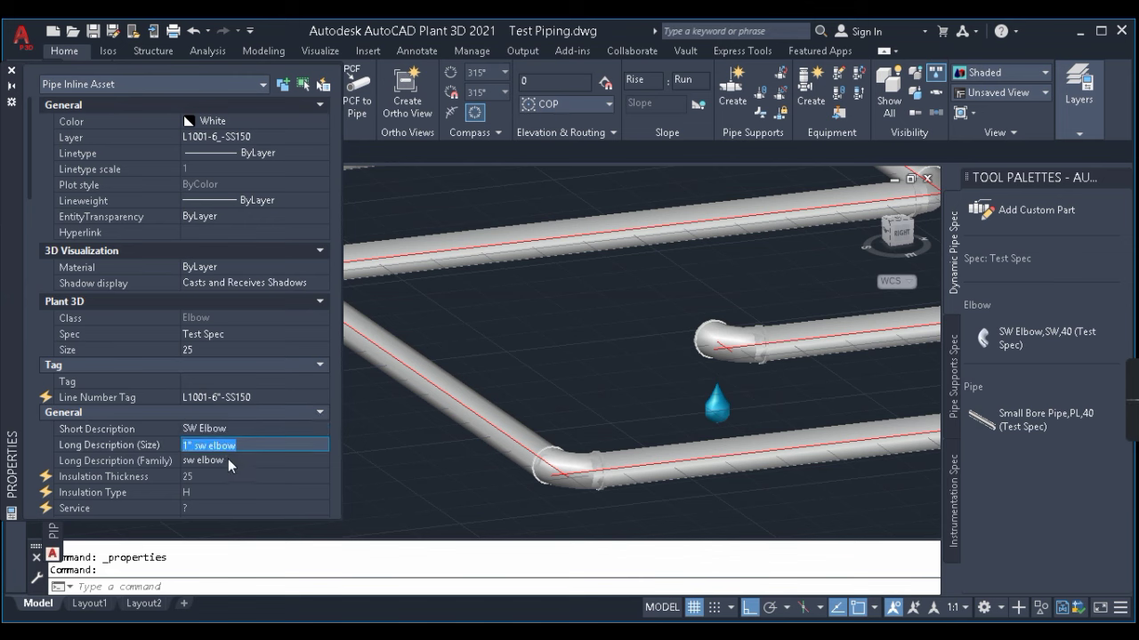
left_click(230, 461)
scroll(230, 448, "down", 2)
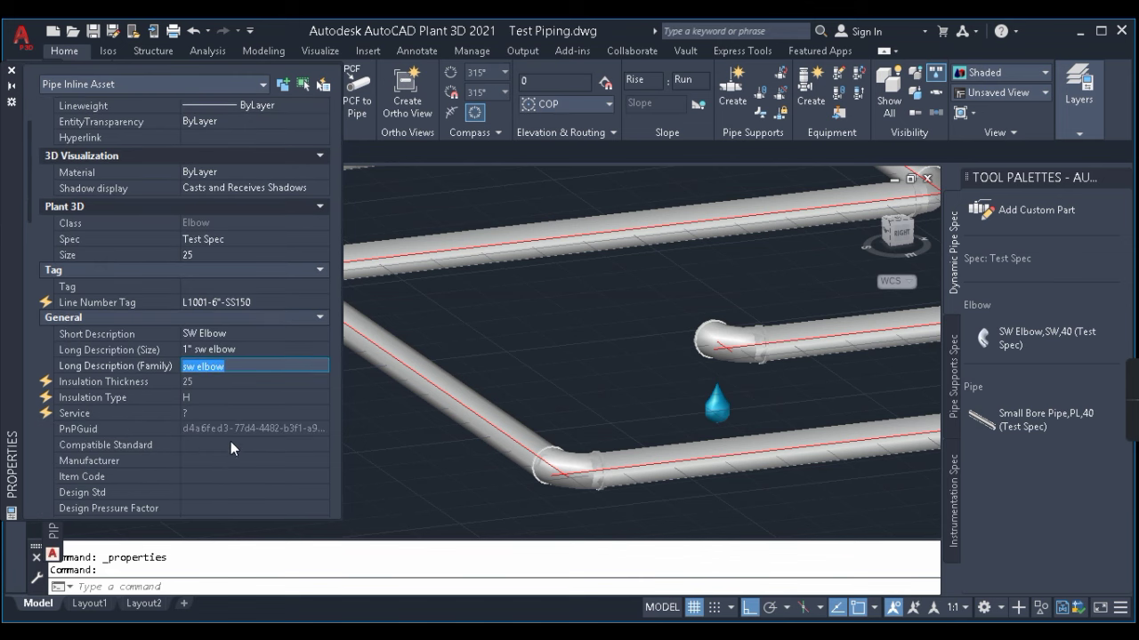
Check the elbow's Insulation Type value source and its empty Manufacturer and Item Code fields
left_click(218, 397)
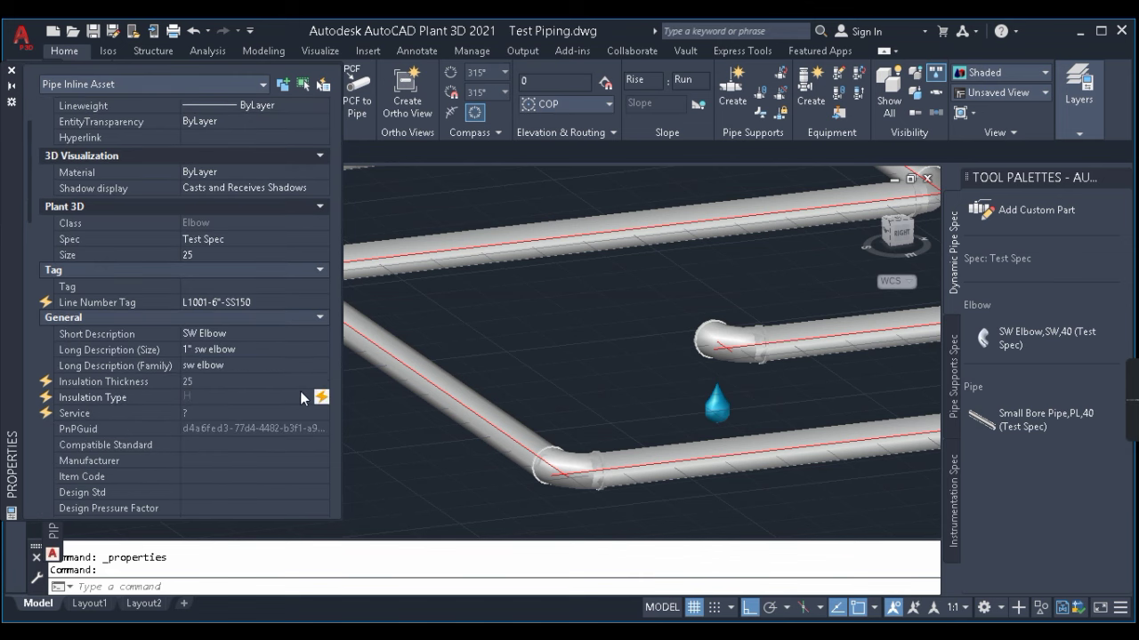
left_click(322, 396)
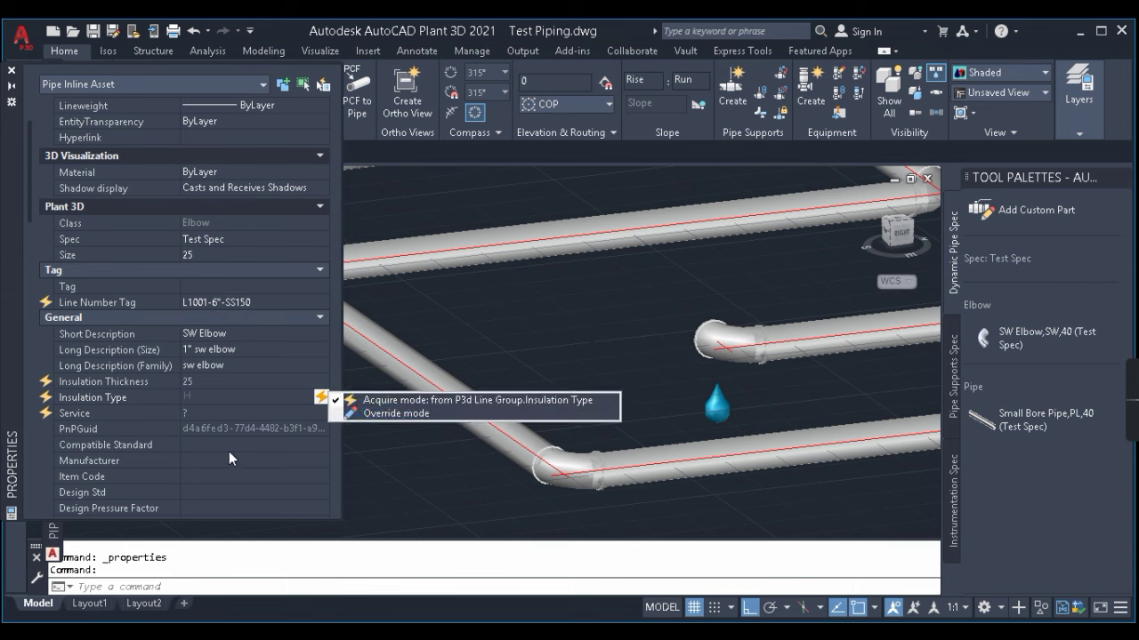
left_click(224, 451)
scroll(225, 451, "down", 2)
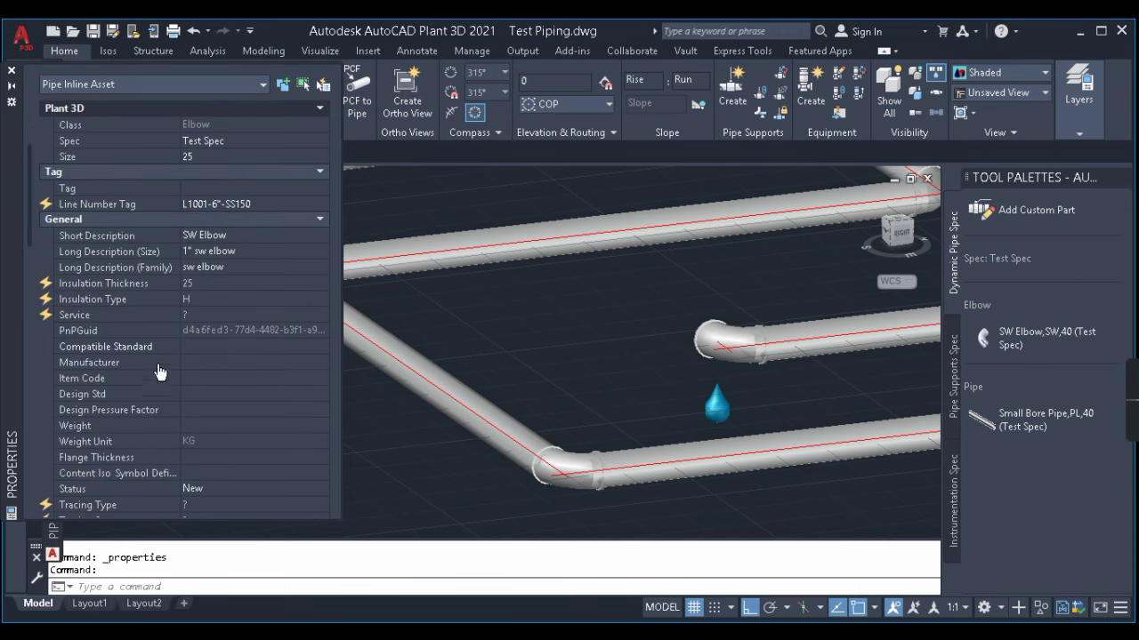
left_click(193, 362)
left_click(113, 382)
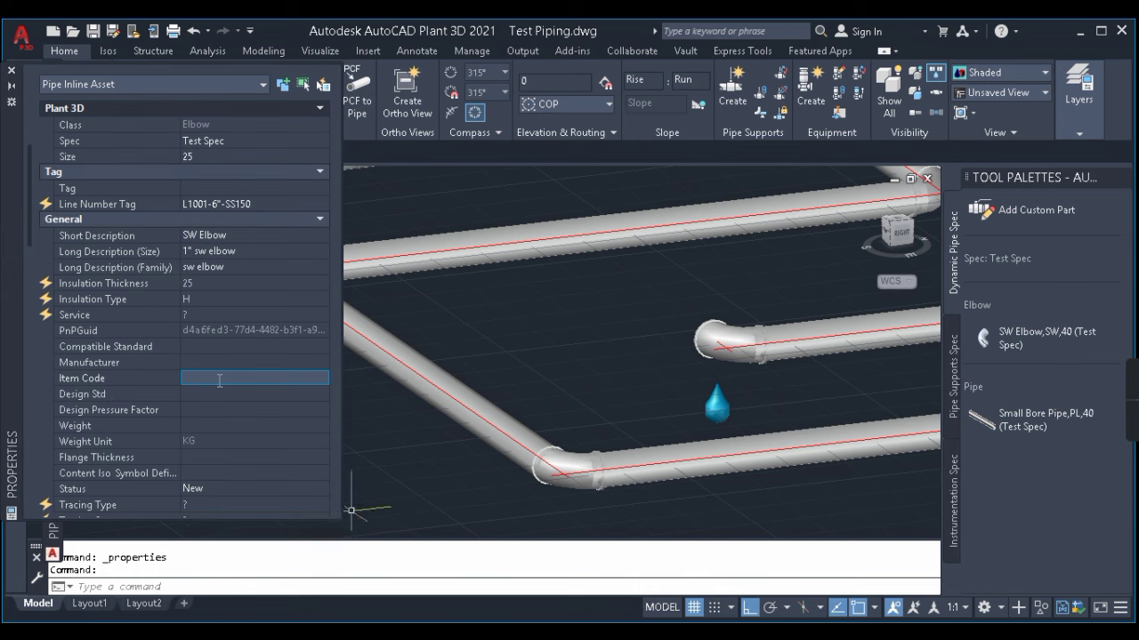
key("Return")
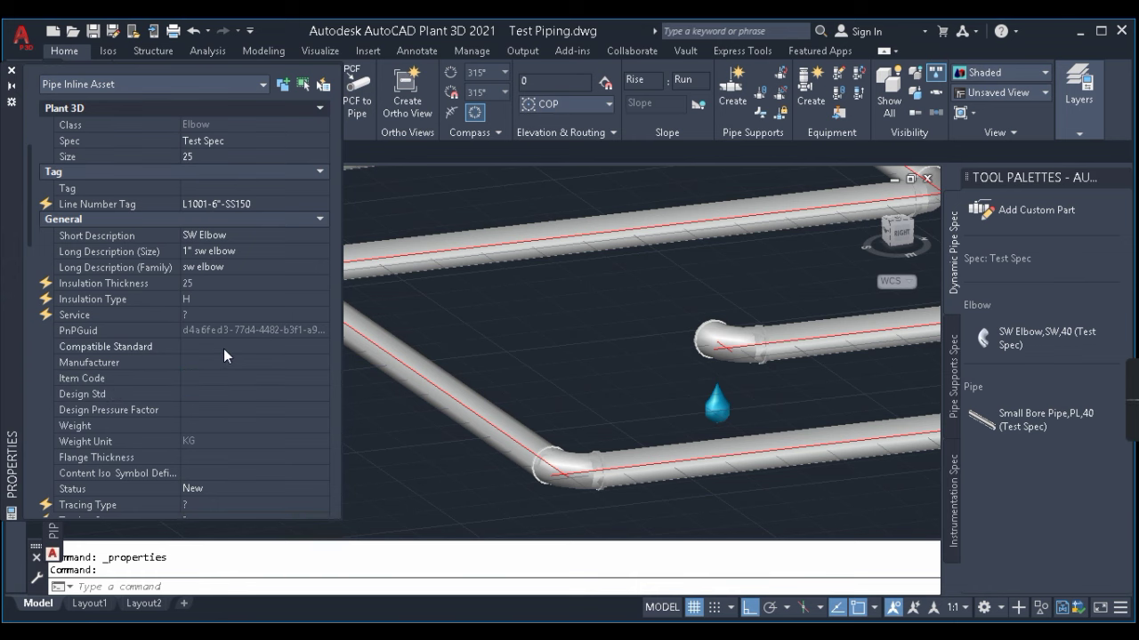
Review the remaining elbow properties, then close the Properties palette and clear the selection
scroll(223, 378, "down", 3)
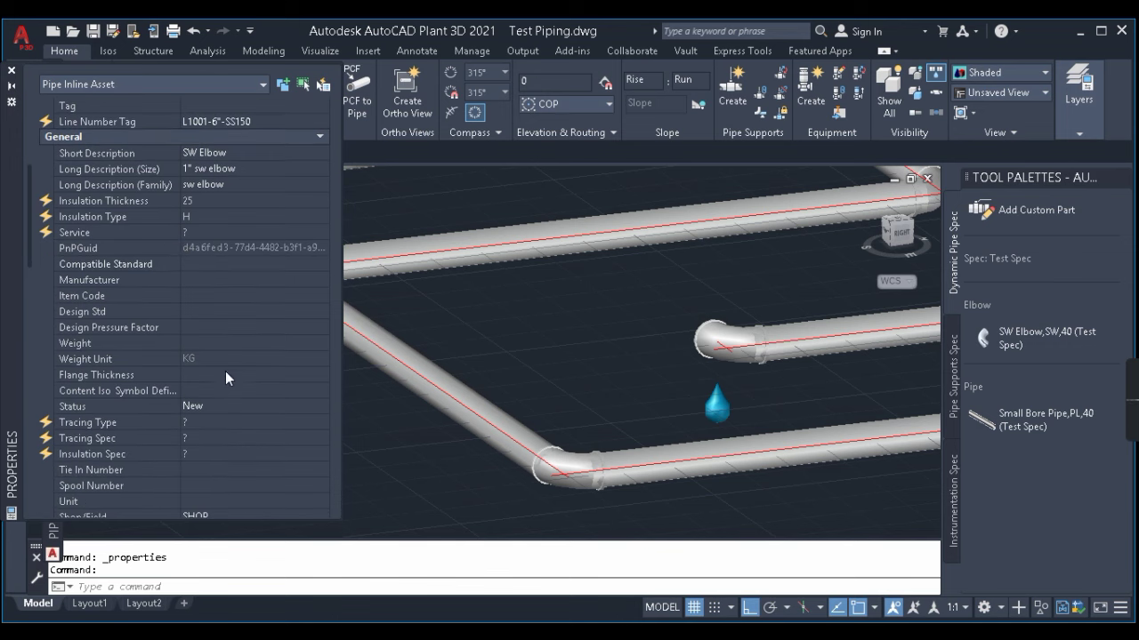
scroll(233, 449, "down", 5)
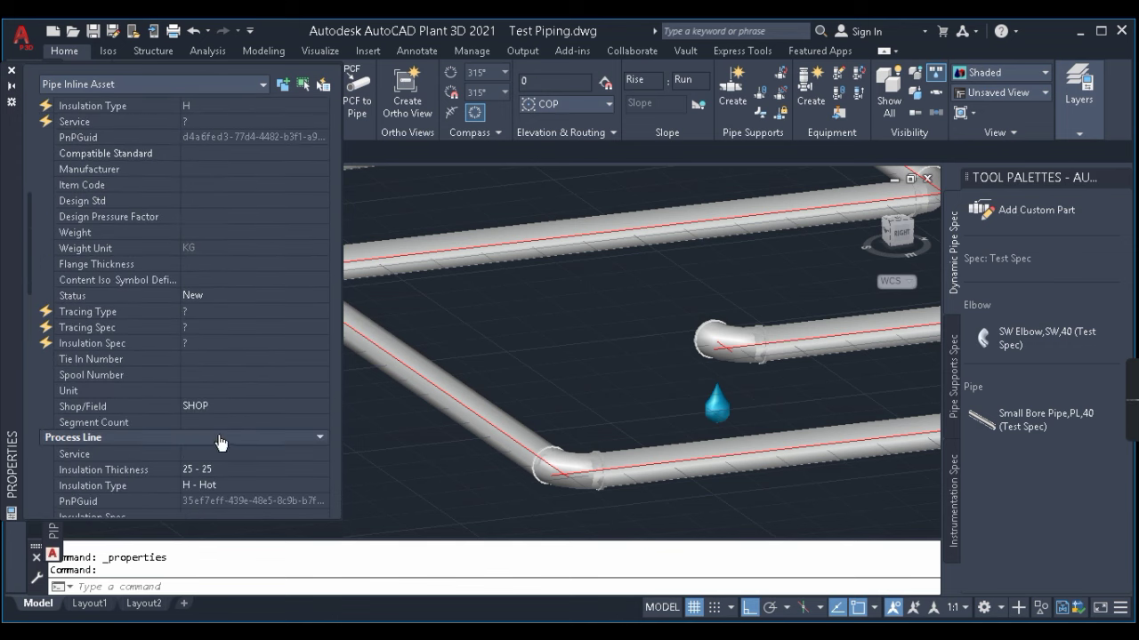
scroll(223, 378, "down", 15)
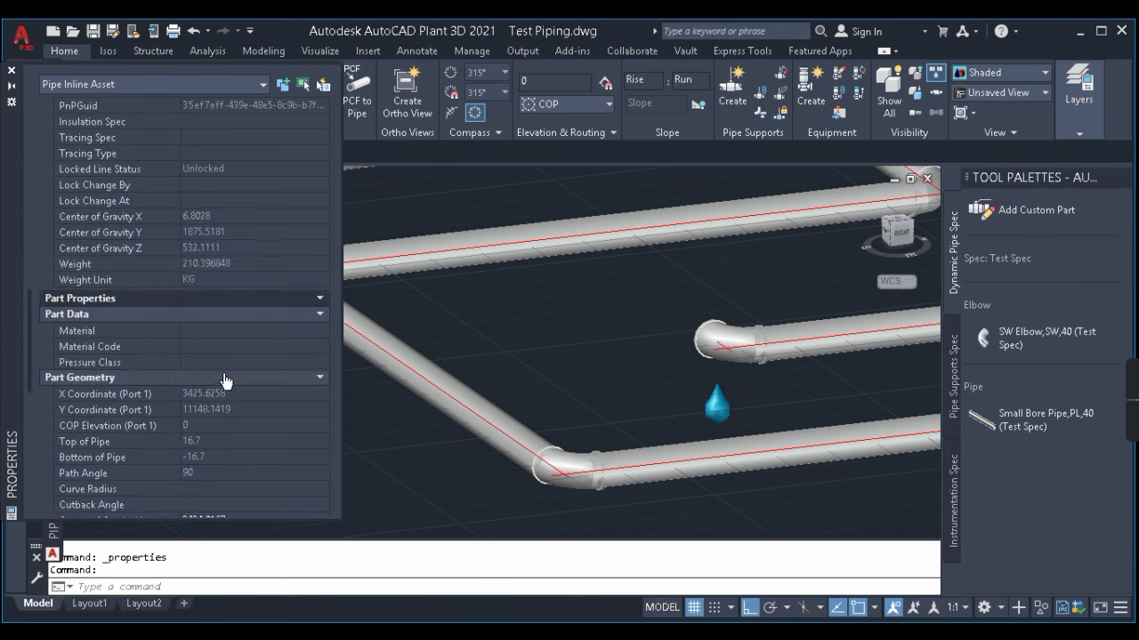
left_click(561, 360)
scroll(516, 338, "down", 3)
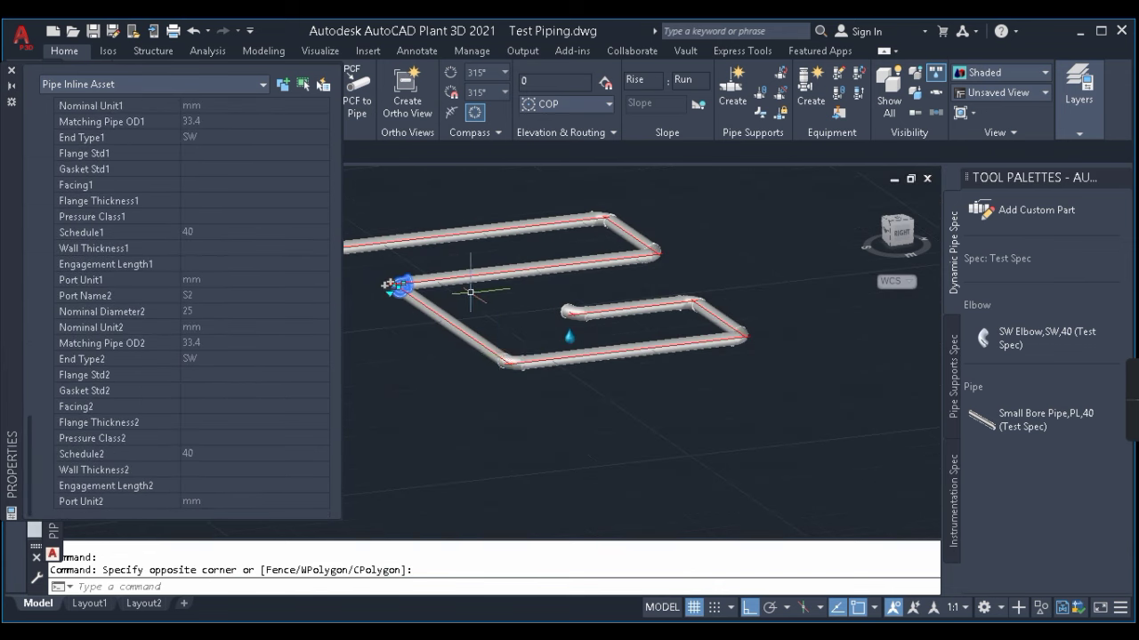
middle_click_drag(418, 391, 504, 400)
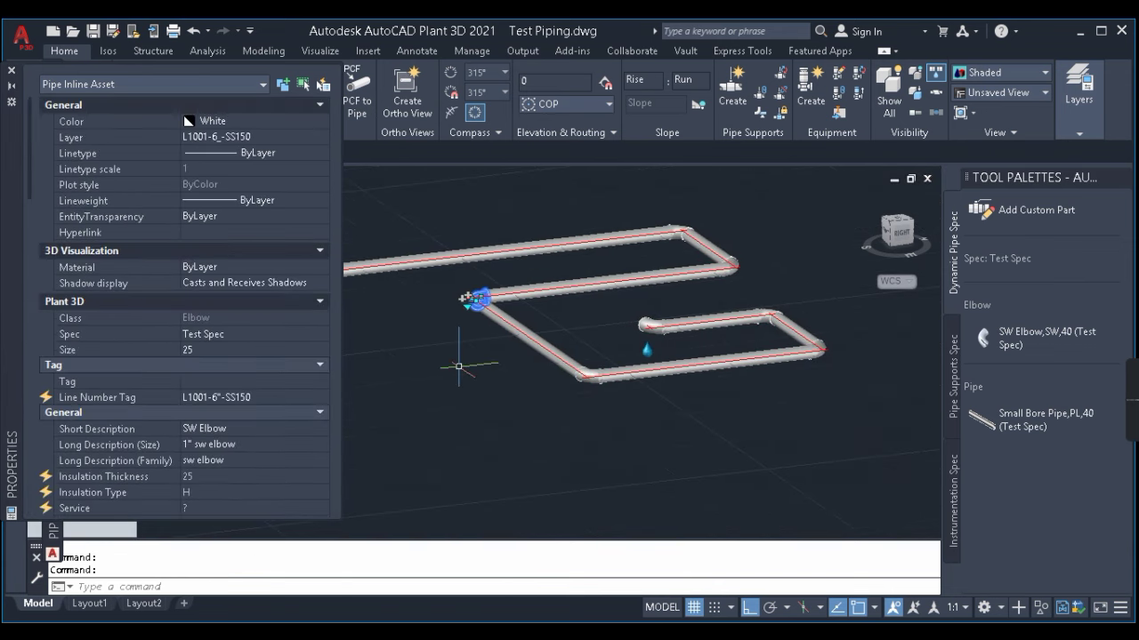
left_click(11, 72)
scroll(471, 341, "down", 2)
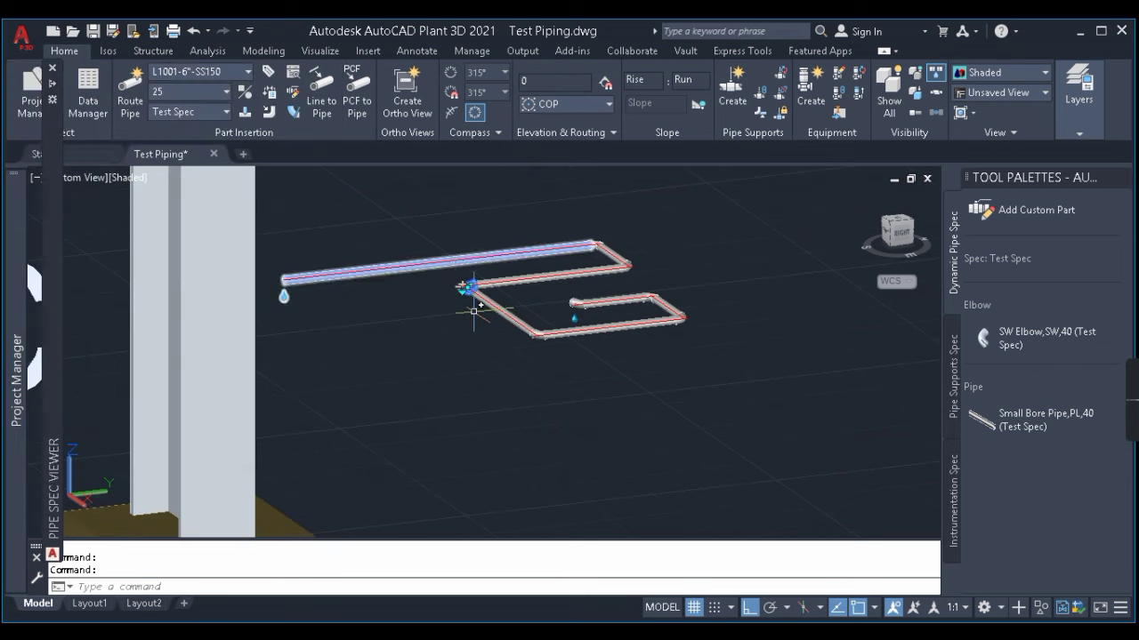
key("Escape")
key("Escape")
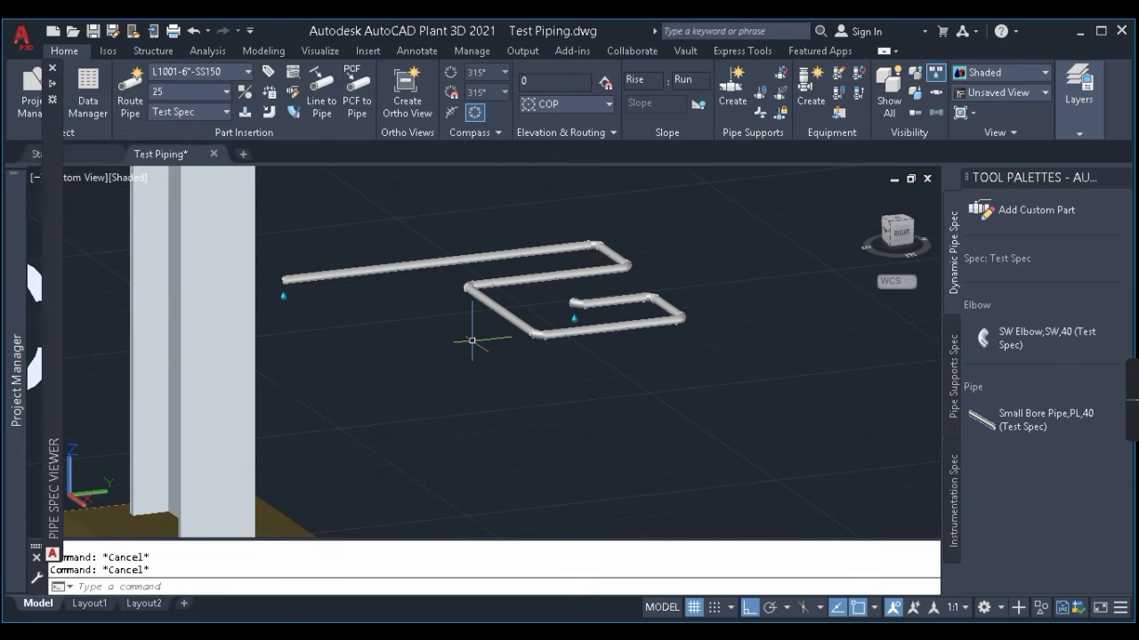
Select the short straight pipe beside the elbow, deselect it, and bring the Spec Editor forward
middle_click_drag(579, 330, 540, 331)
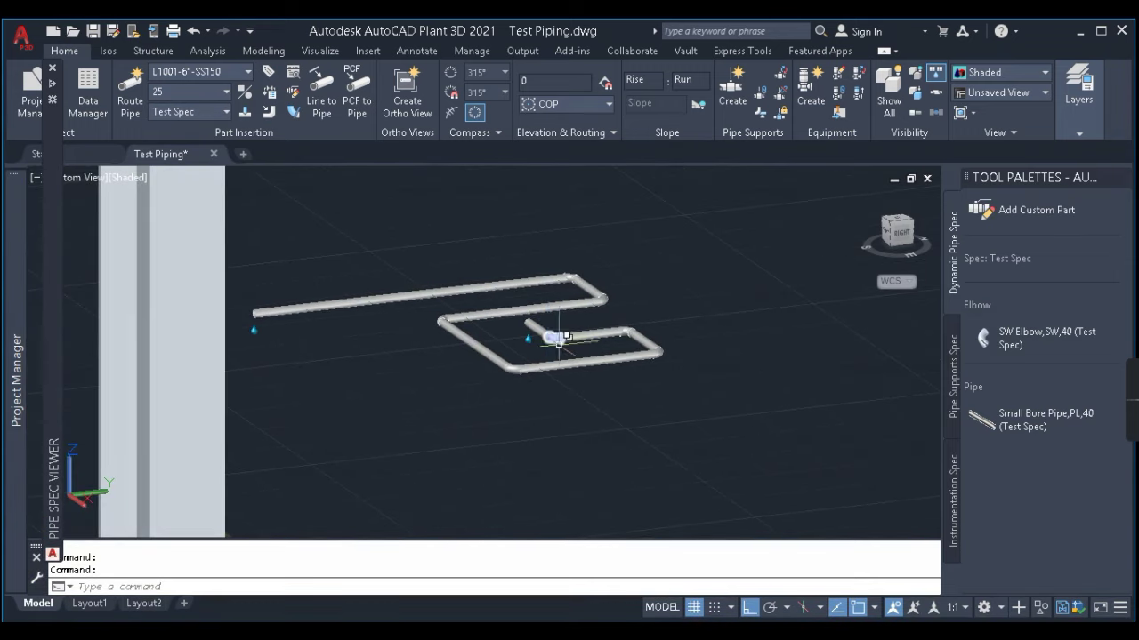
scroll(558, 338, "up", 5)
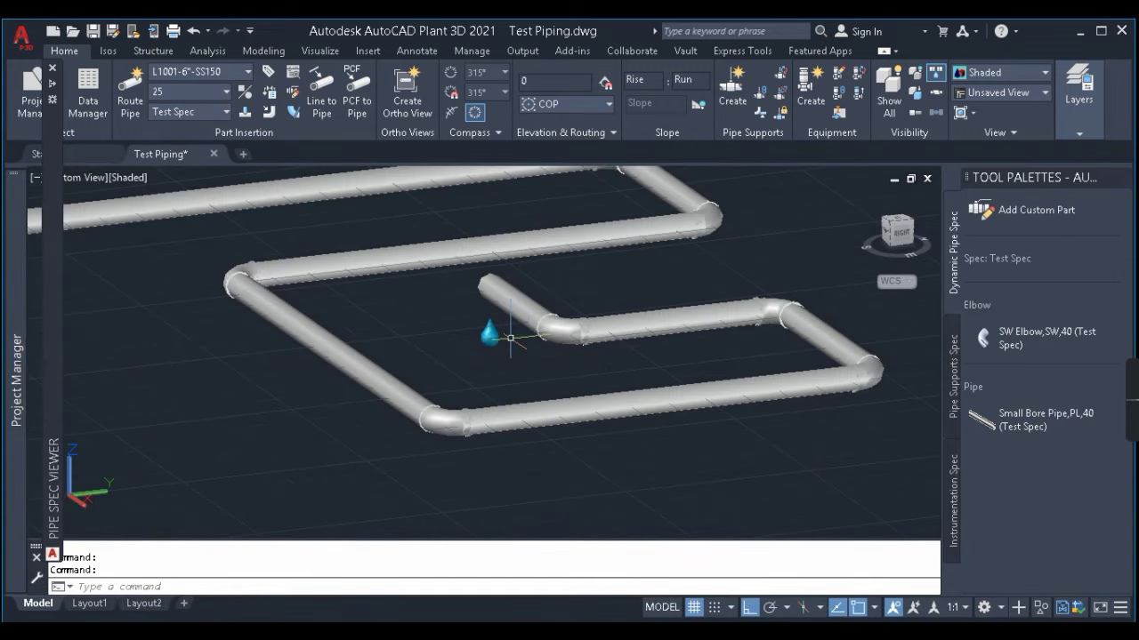
left_click(532, 315)
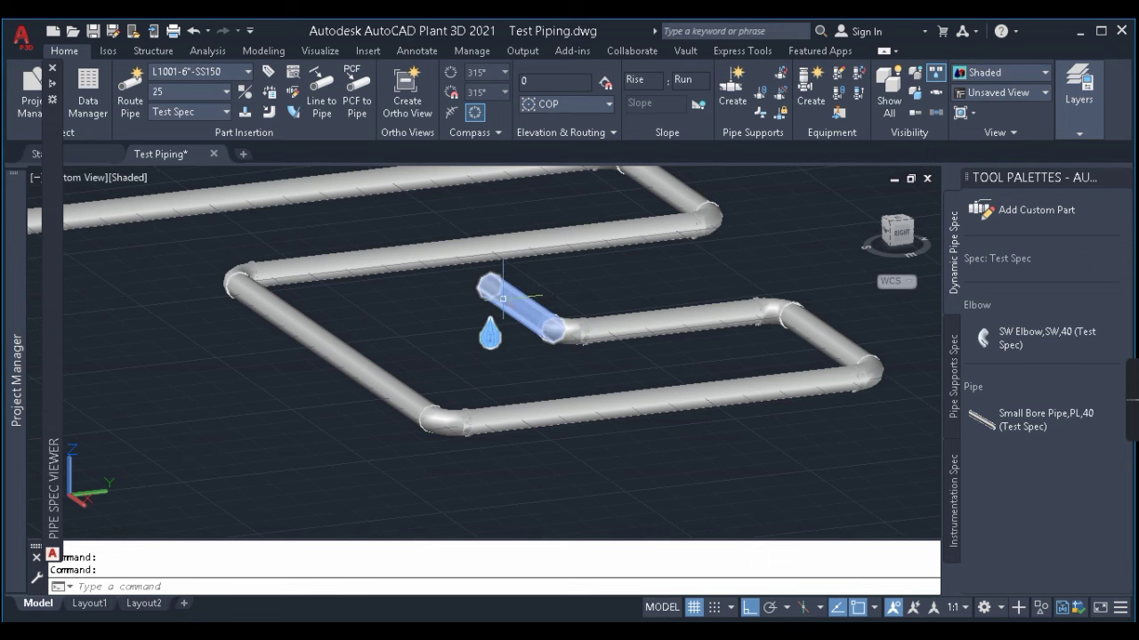
key("Escape")
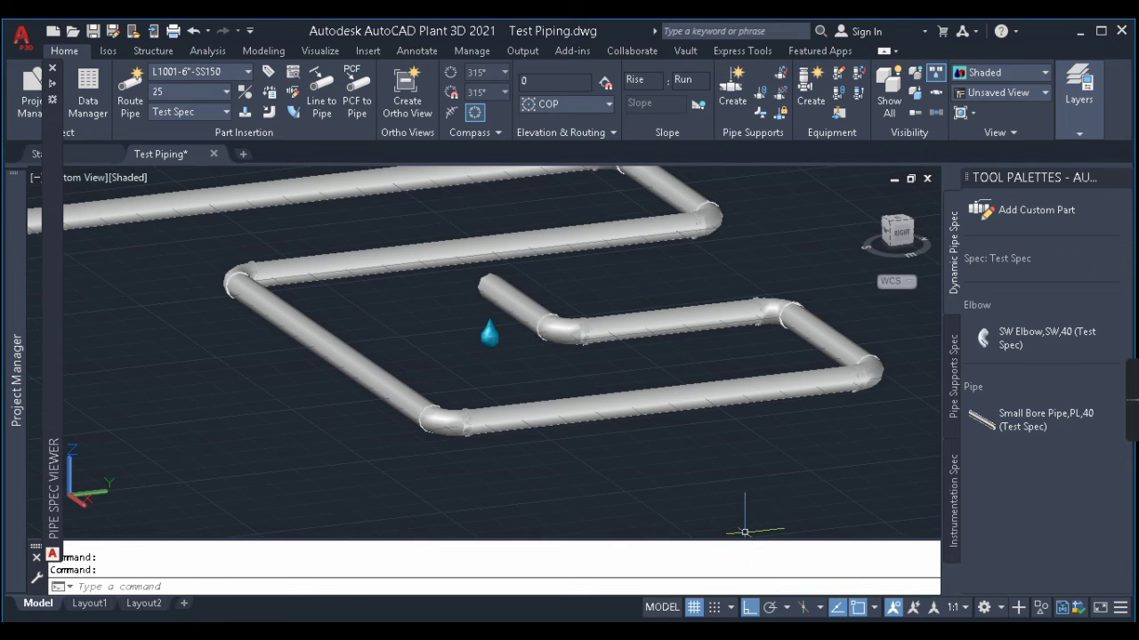
left_click(809, 578)
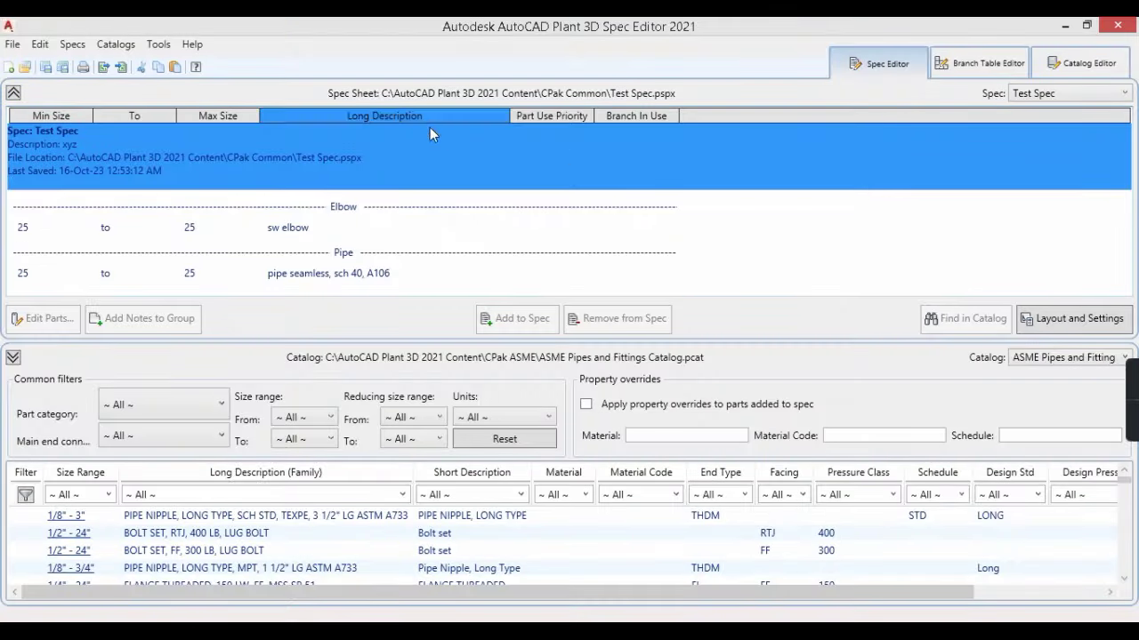
Show the sw elbow's General Properties in the Catalog Editor
left_click(1082, 64)
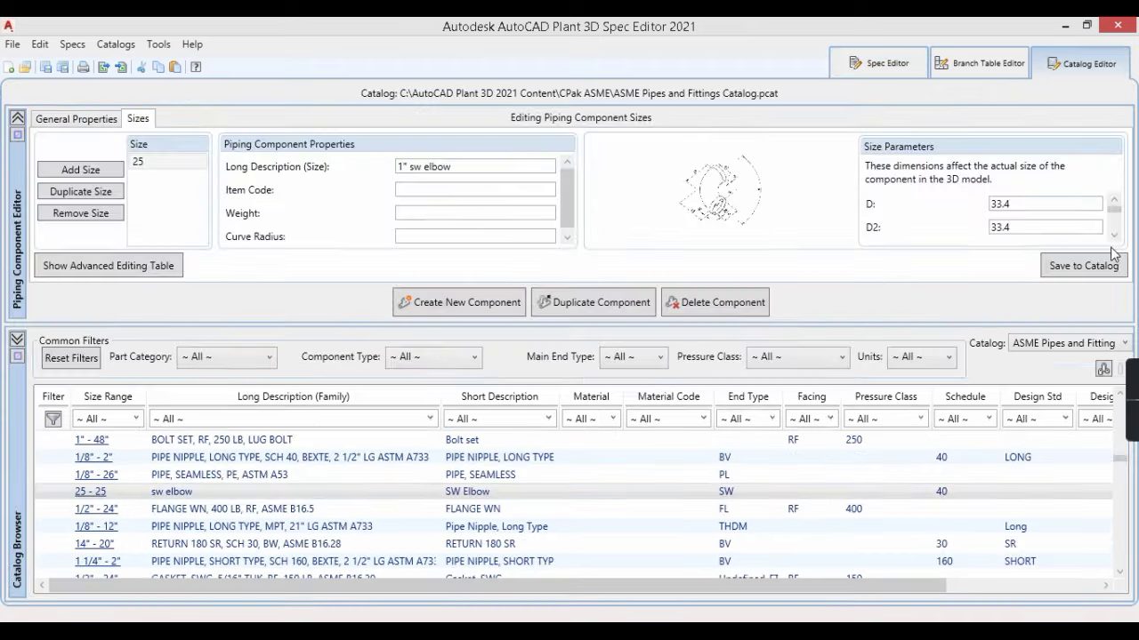
left_click(75, 119)
left_click_drag(1112, 178, 1112, 222)
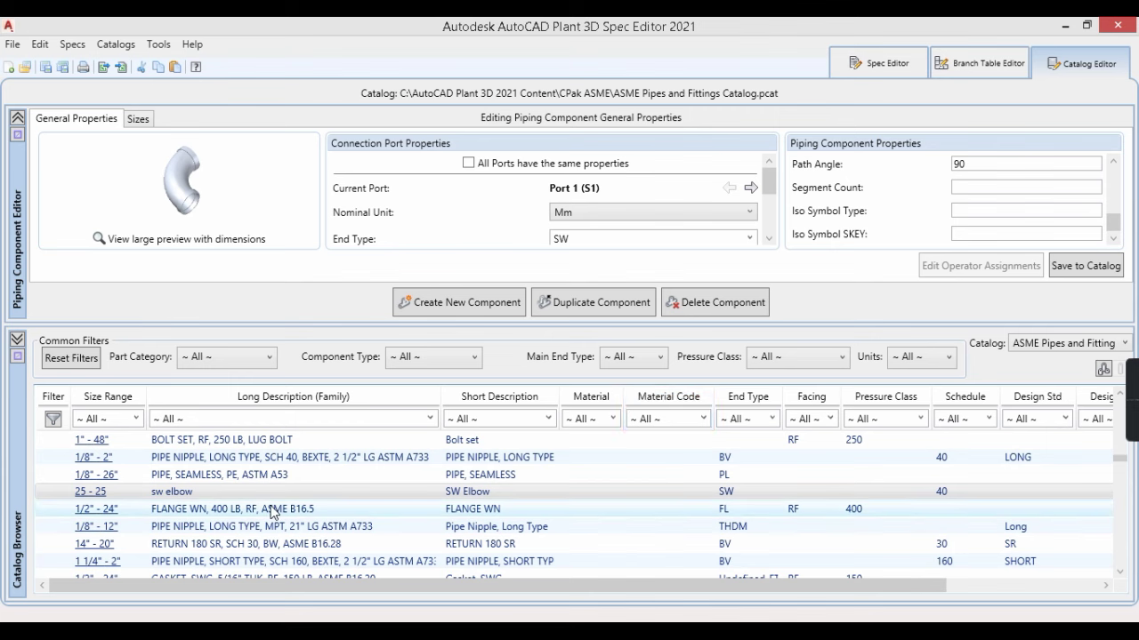
Compare the seamless pipe's catalog properties (Iso Symbol Type PIPE) with the sw elbow's, then return to Test Piping
left_click(248, 481)
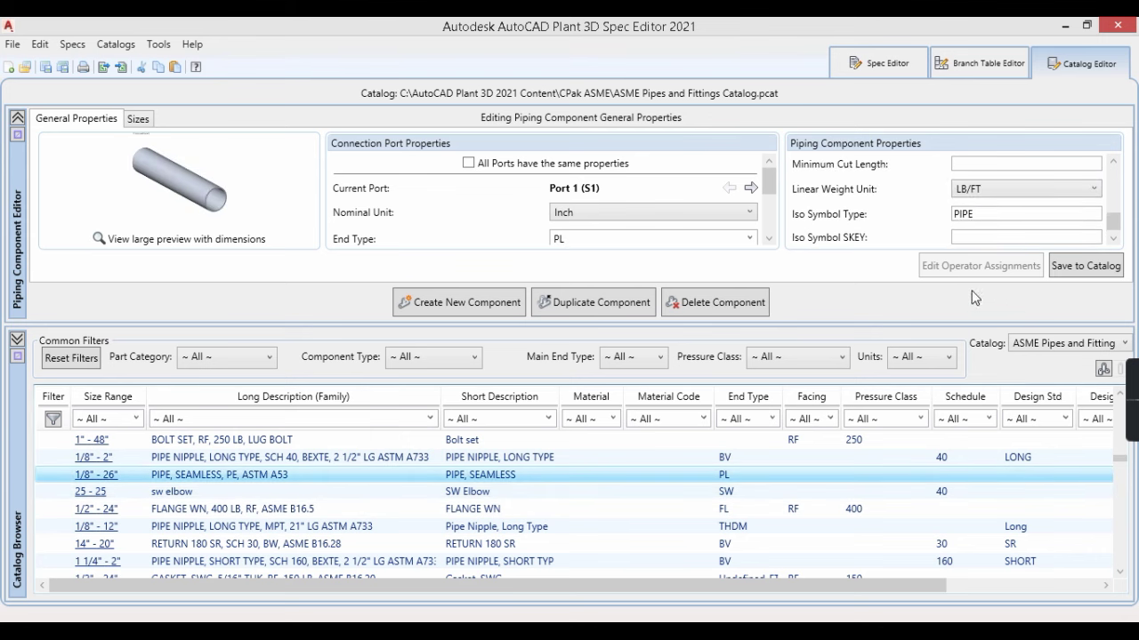
scroll(943, 213, "up", 2)
scroll(944, 226, "down", 2)
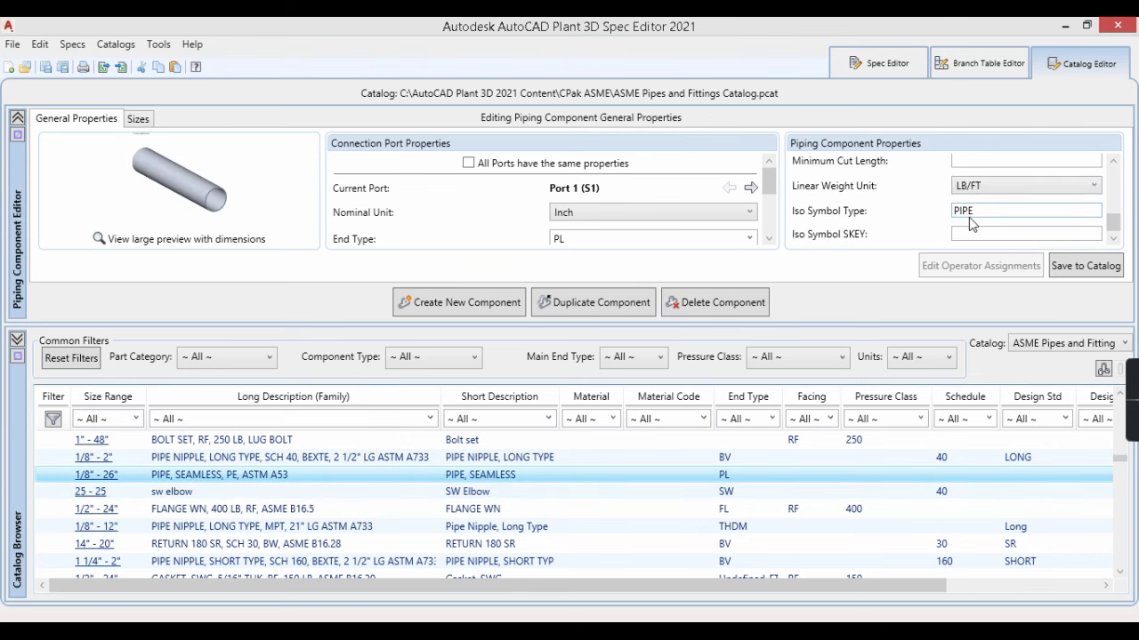
double_click(993, 214)
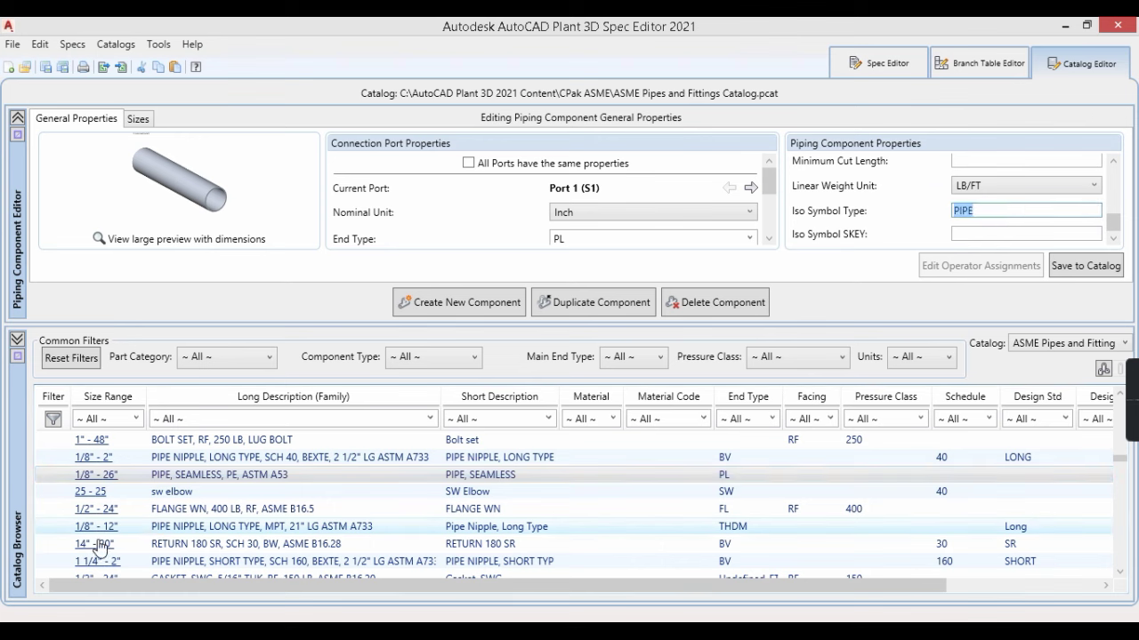
left_click(177, 497)
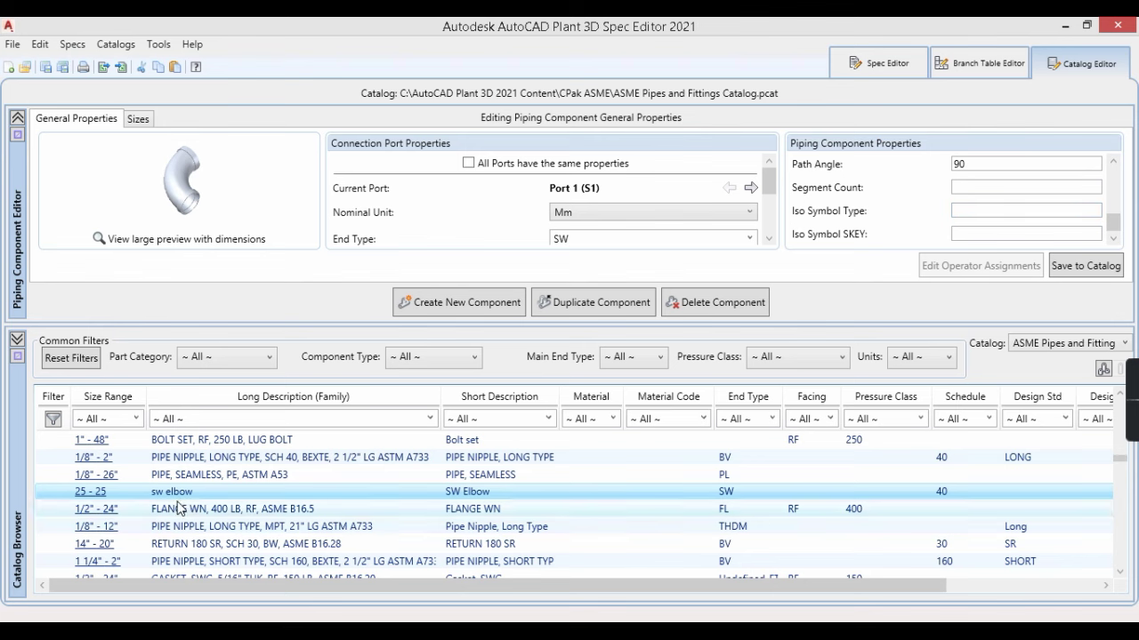
left_click(1068, 24)
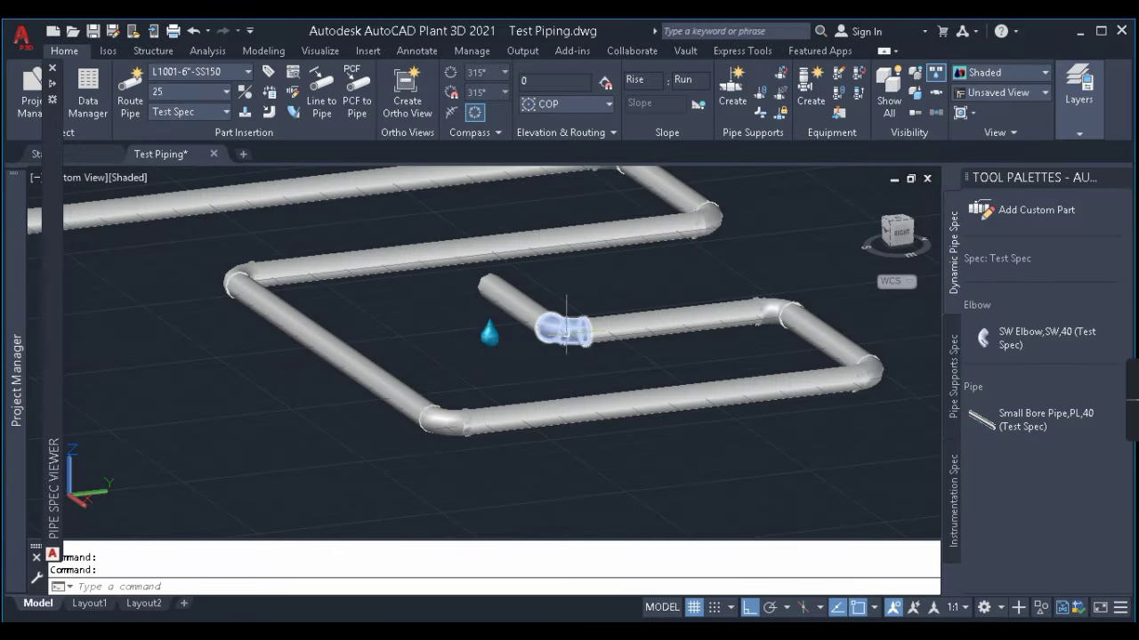
mouse_move(541, 317)
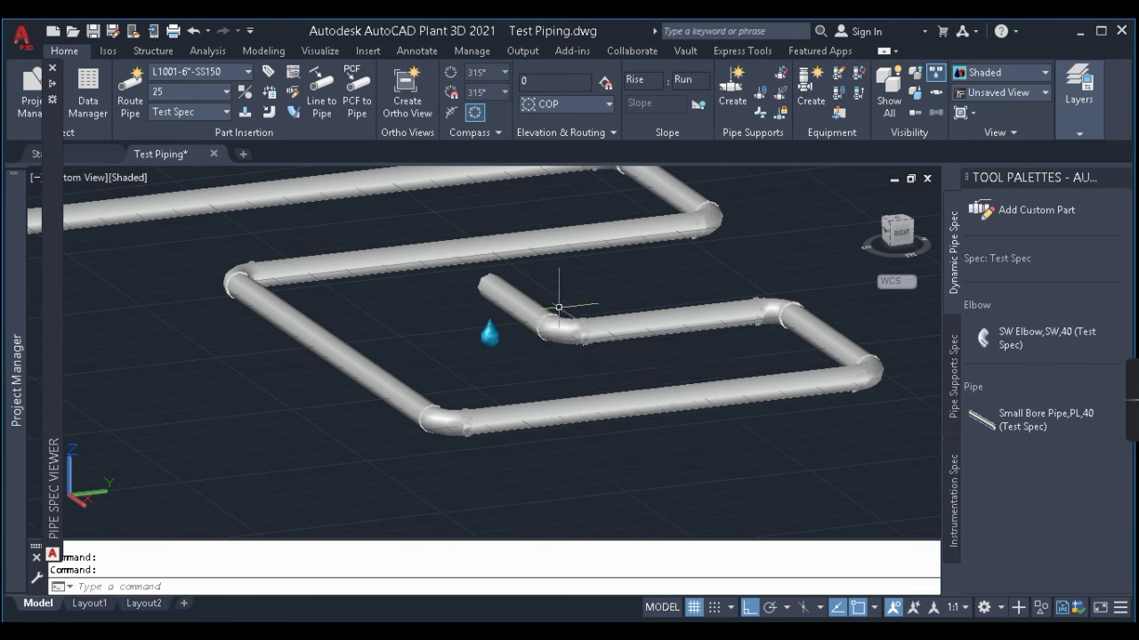
middle_click_drag(529, 370, 475, 364)
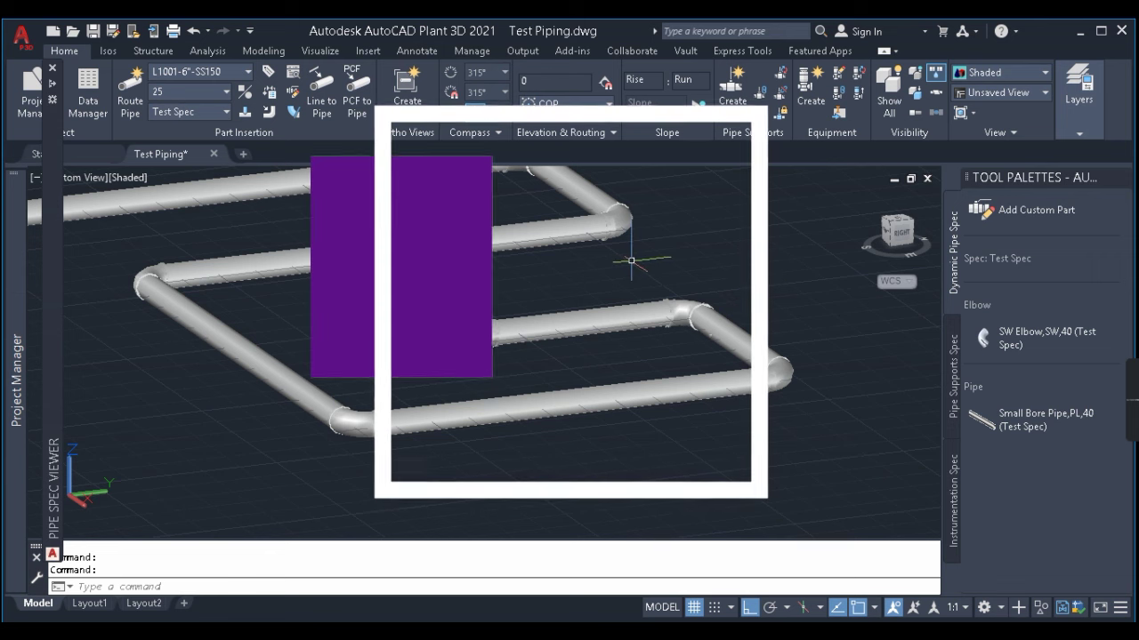
middle_click_drag(630, 254, 594, 264)
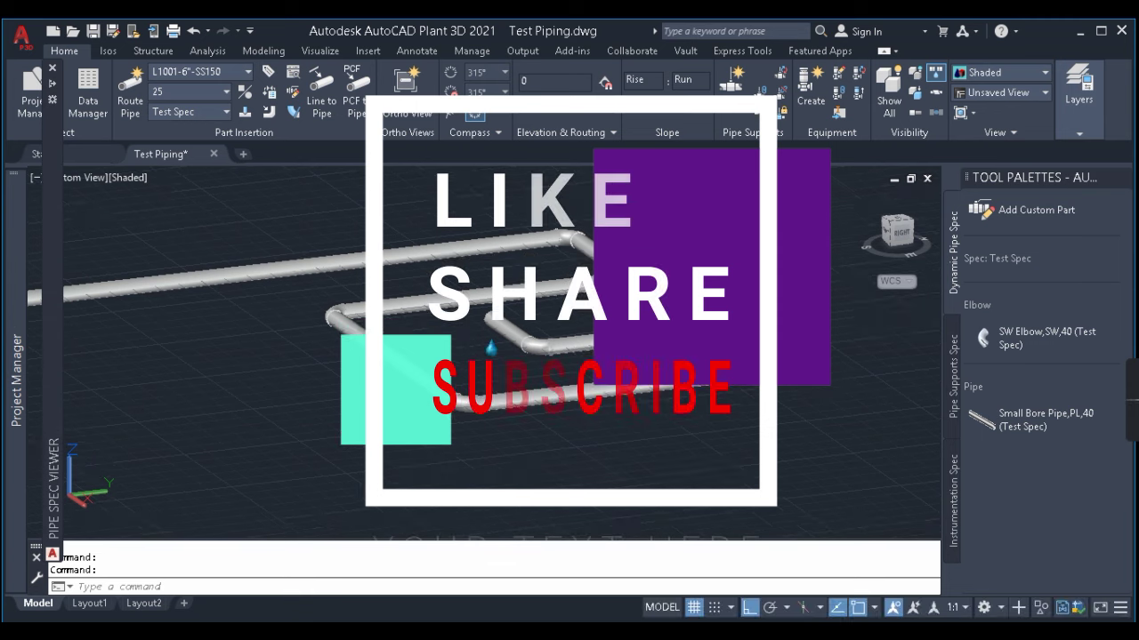